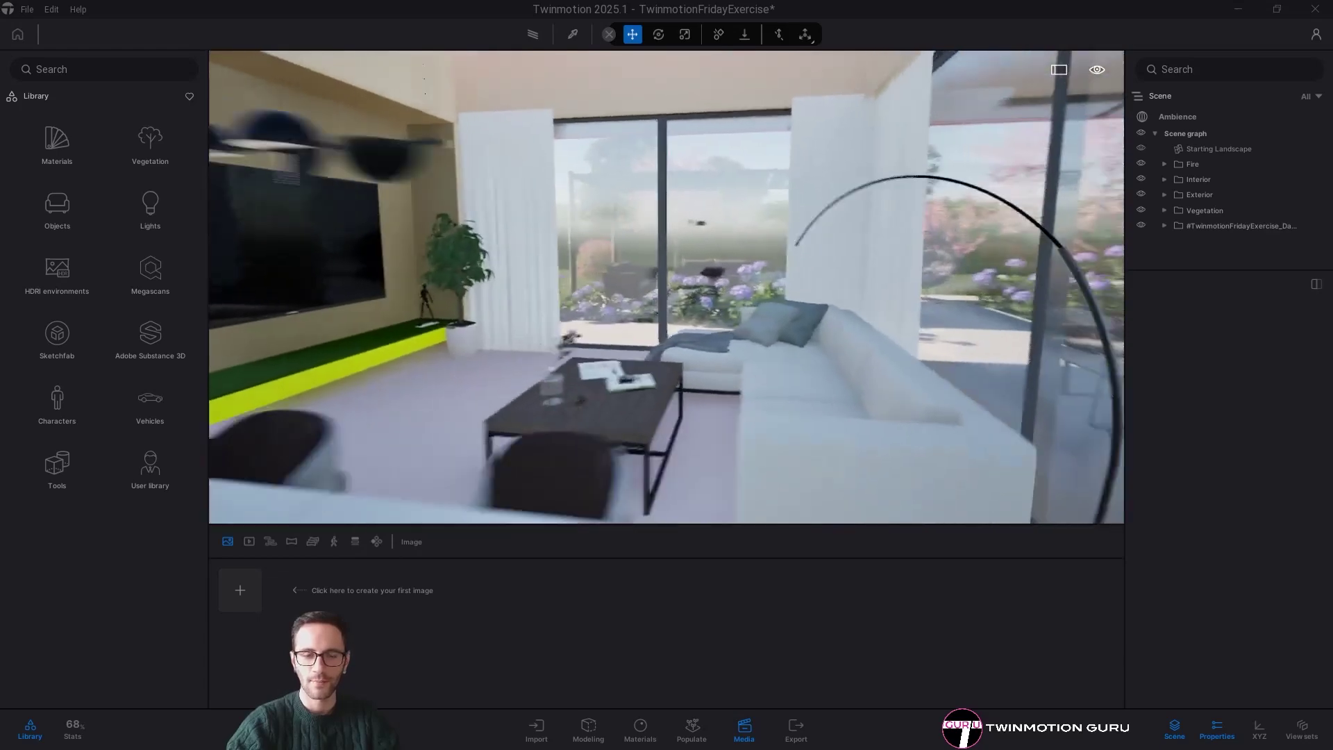
# - Examine the open-plan dining and living area around the marble table, including the TV wall, pendant lamp and patio glazing
pyautogui.moveTo(603, 319); pyautogui.dragTo(627, 325, button='right')
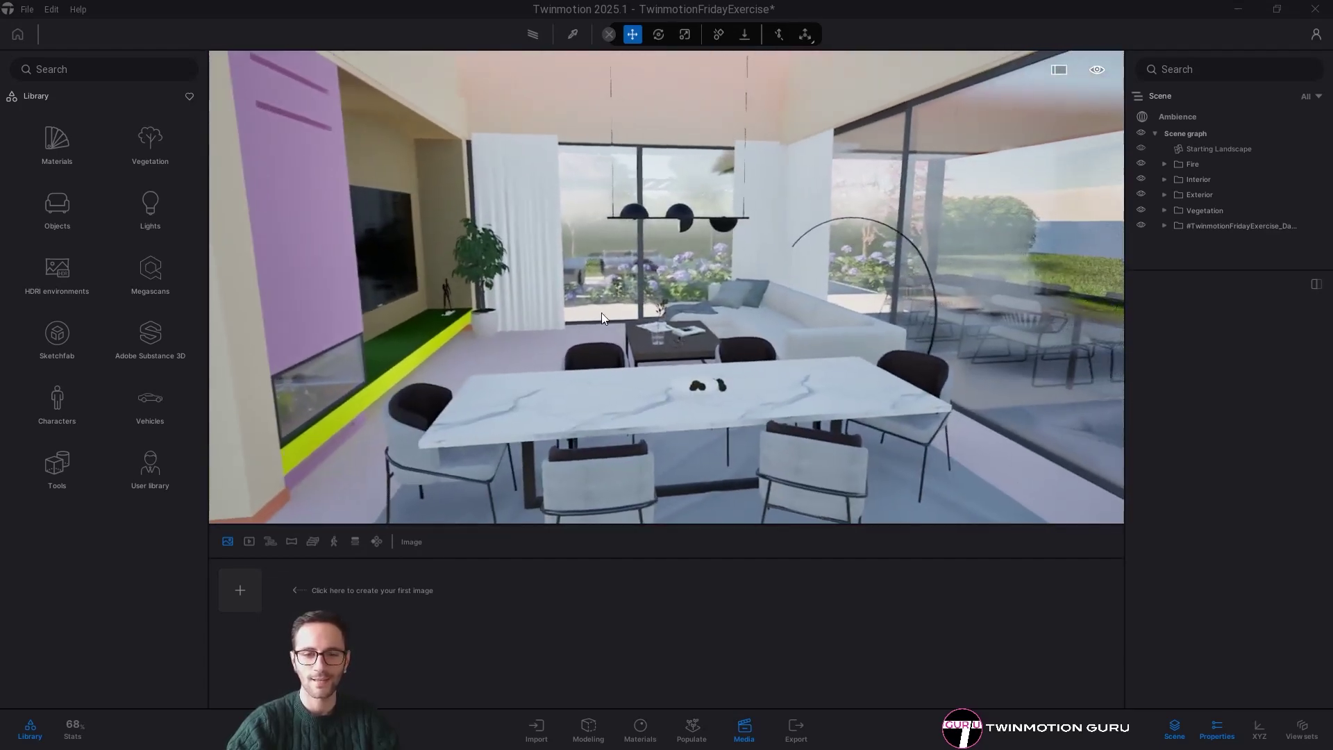
pyautogui.press('w')
pyautogui.press('q')
pyautogui.moveTo(639, 279); pyautogui.dragTo(668, 300, button='right')
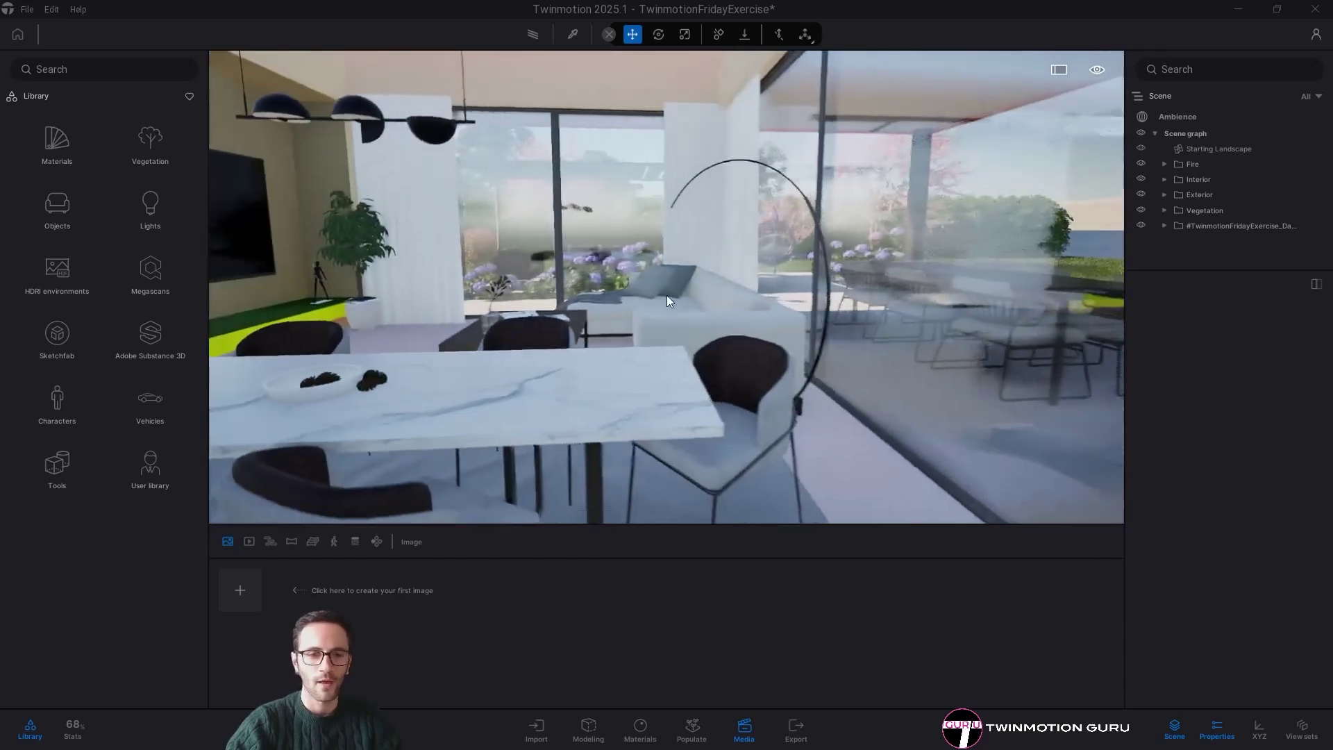
pyautogui.moveTo(764, 313); pyautogui.dragTo(715, 314, button='right')
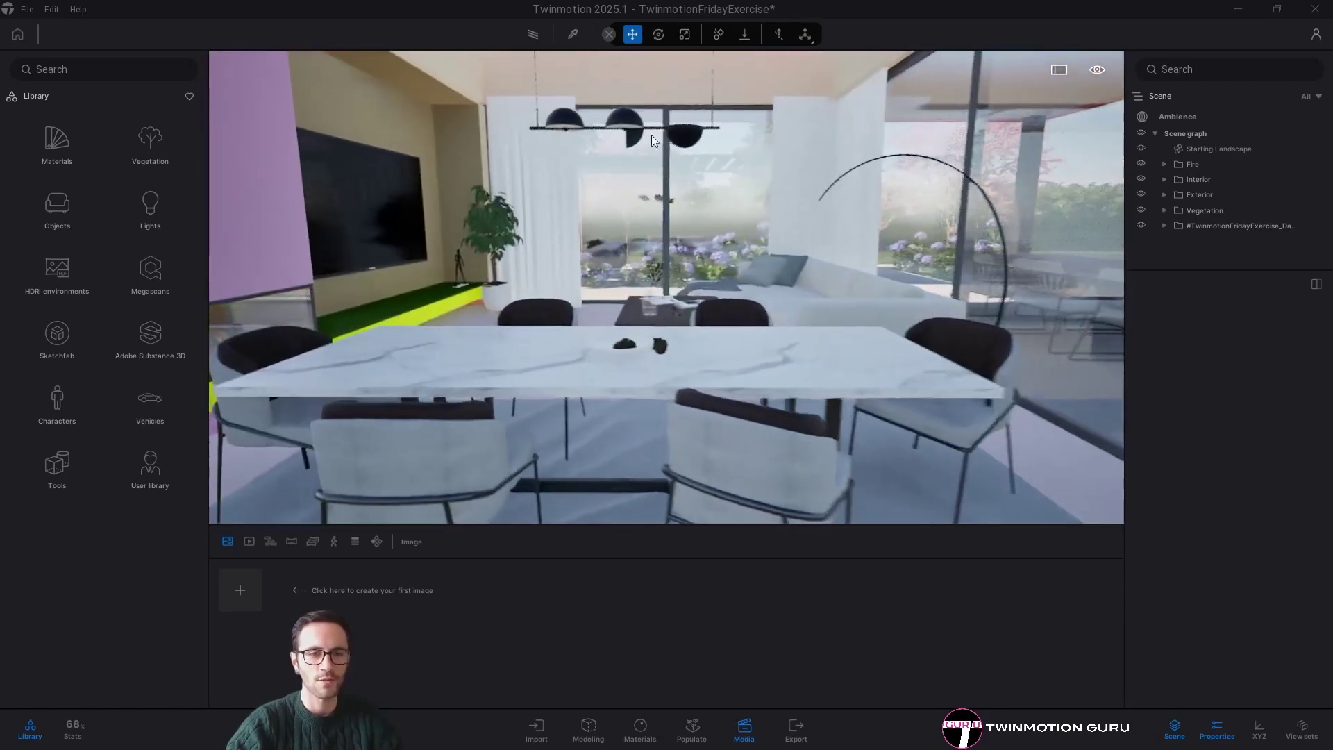
pyautogui.moveTo(499, 294); pyautogui.dragTo(451, 214, button='right')
pyautogui.press('s')
pyautogui.press('d')
pyautogui.press('d')
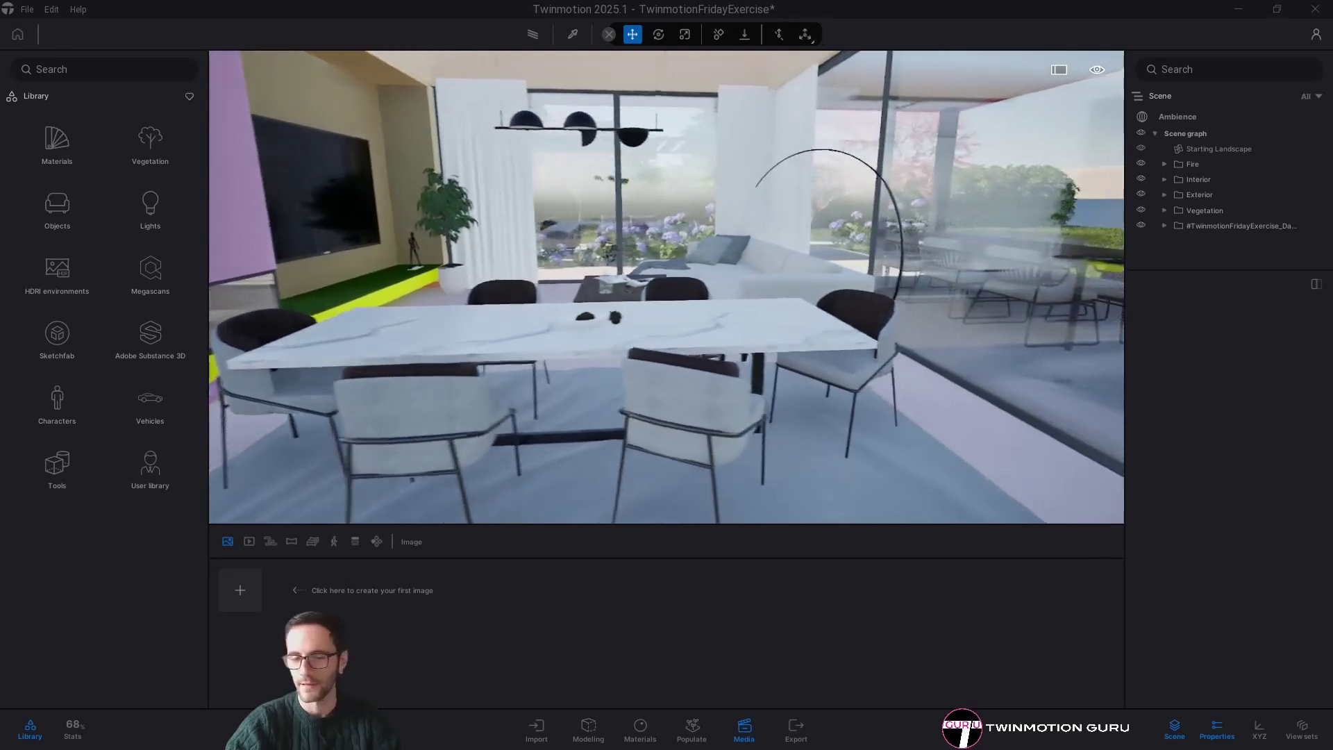
pyautogui.moveTo(773, 282); pyautogui.dragTo(786, 167, button='right')
pyautogui.press('s')
pyautogui.press('d')
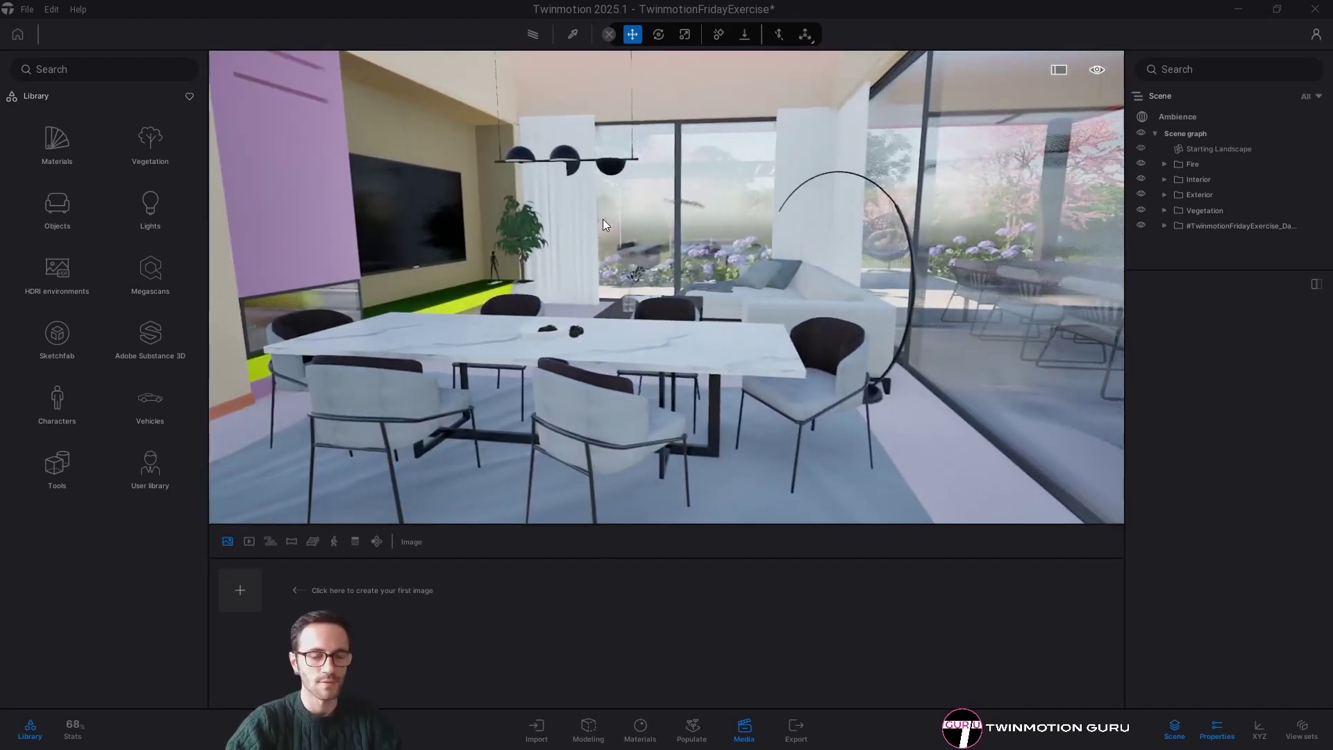
pyautogui.moveTo(695, 328); pyautogui.dragTo(356, 167, button='right')
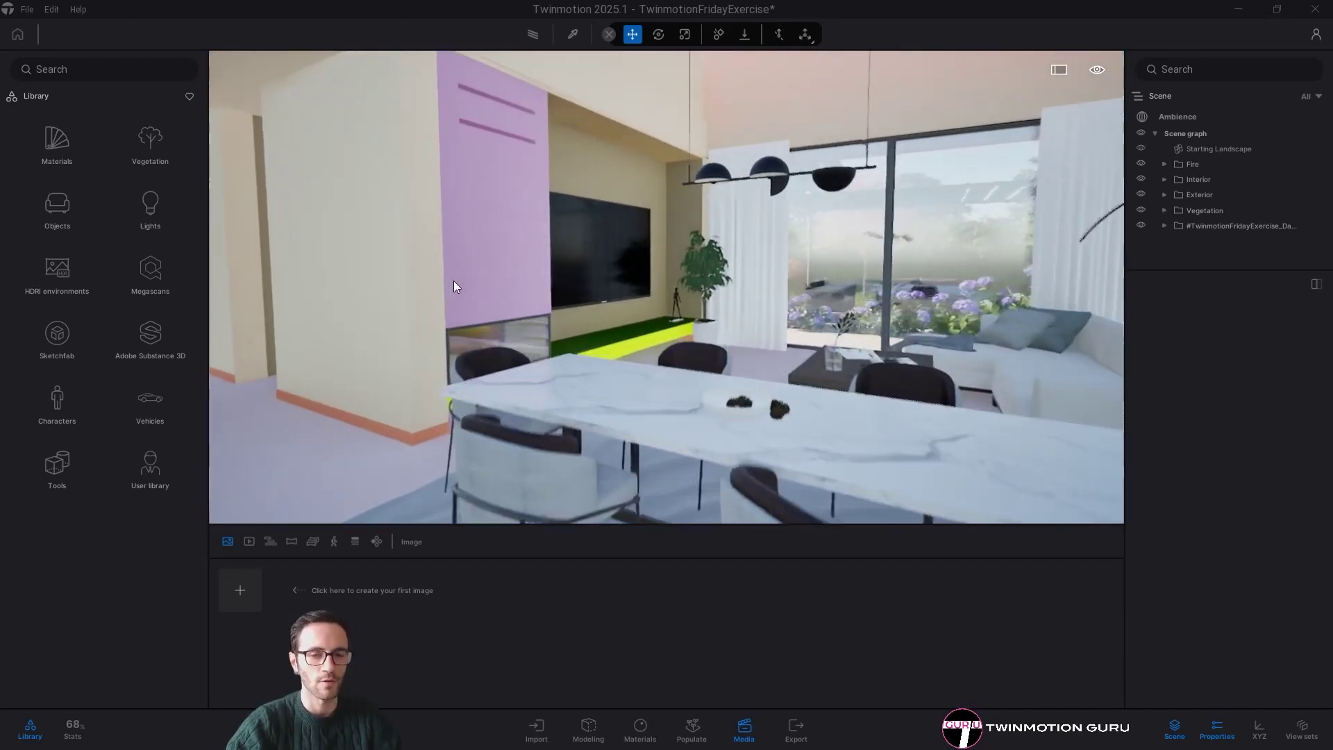
pyautogui.press('d')
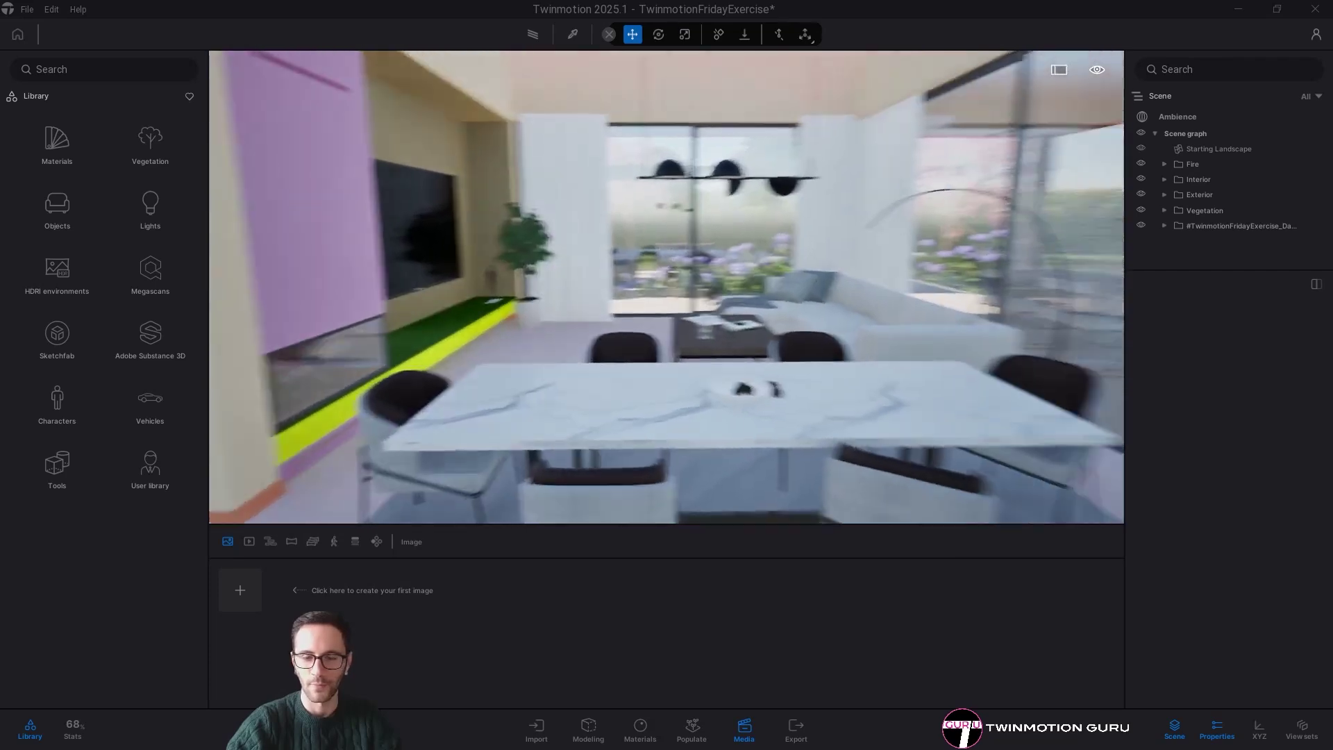
pyautogui.press('d')
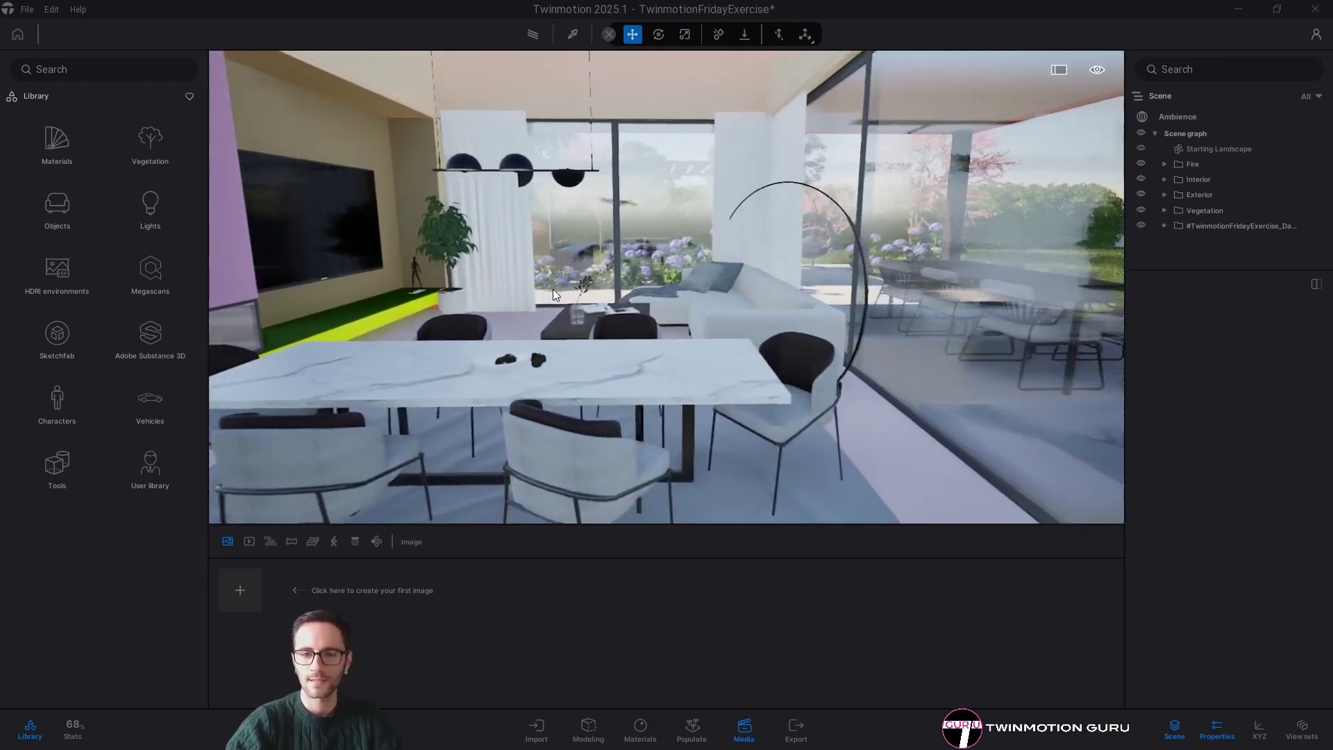
pyautogui.press('d')
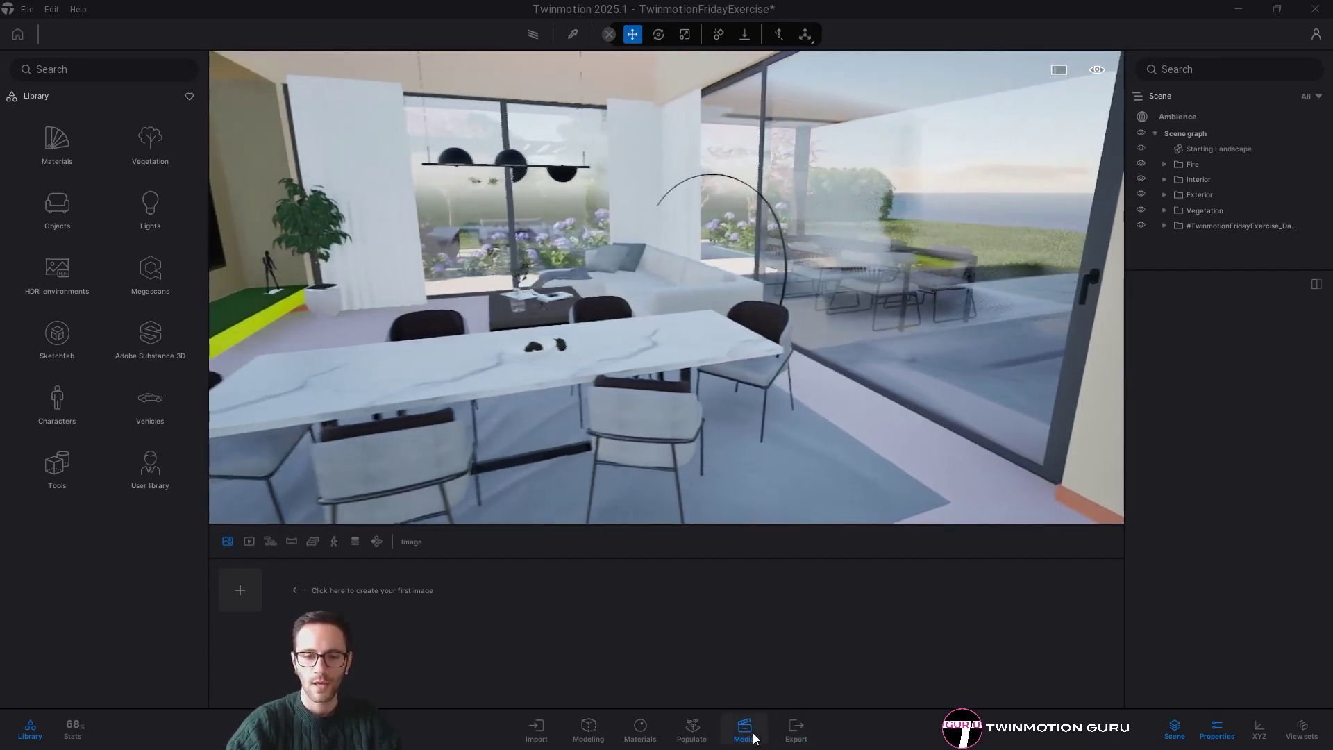
# - Close the media dock for a larger viewport and examine the living room's TV wall, coffee table, sofa and curtains
pyautogui.click(752, 736)
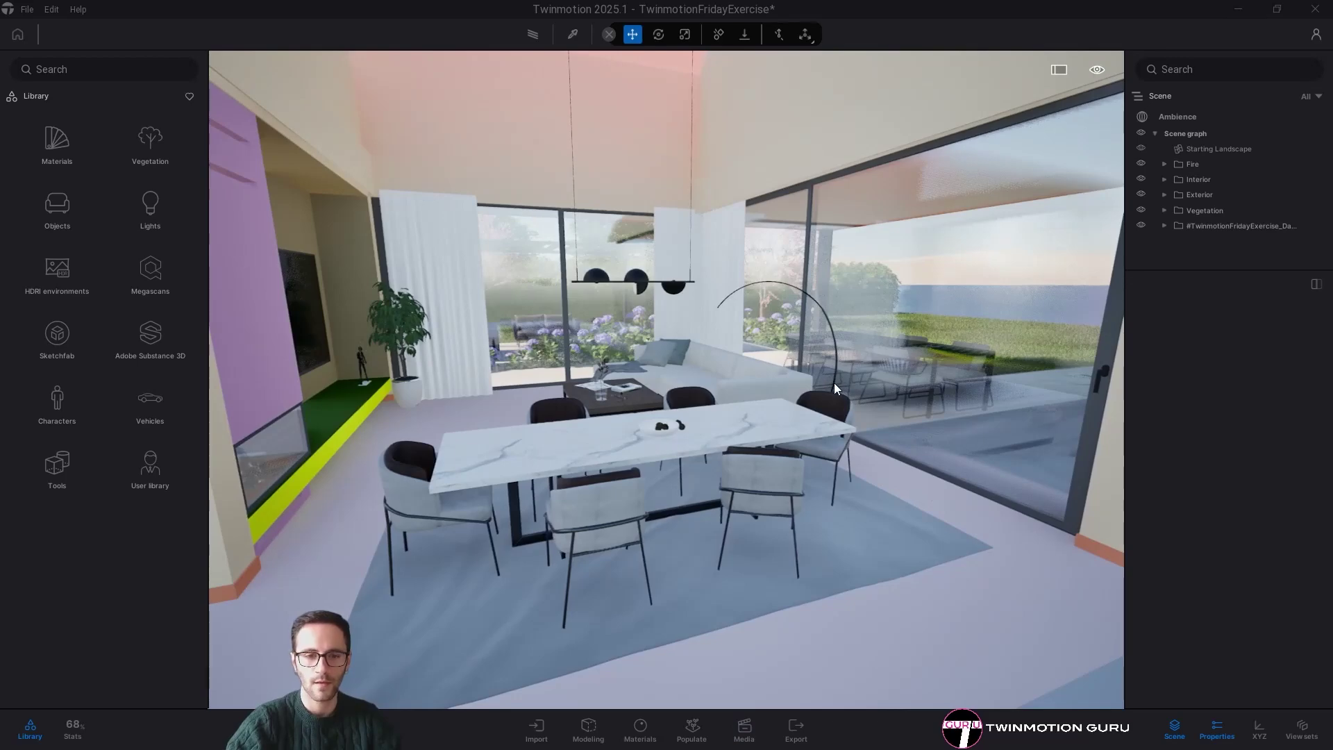
pyautogui.press('w')
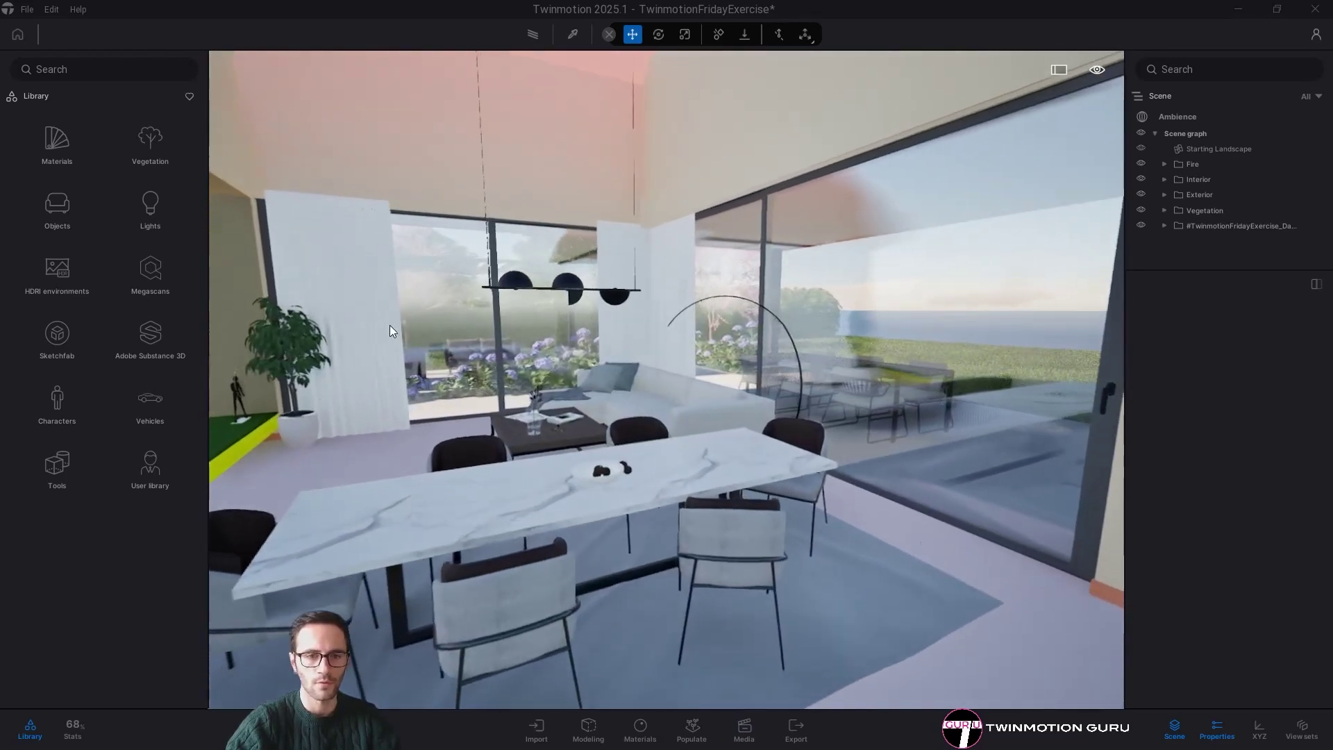
pyautogui.moveTo(627, 421); pyautogui.dragTo(702, 423, button='right')
pyautogui.press('d')
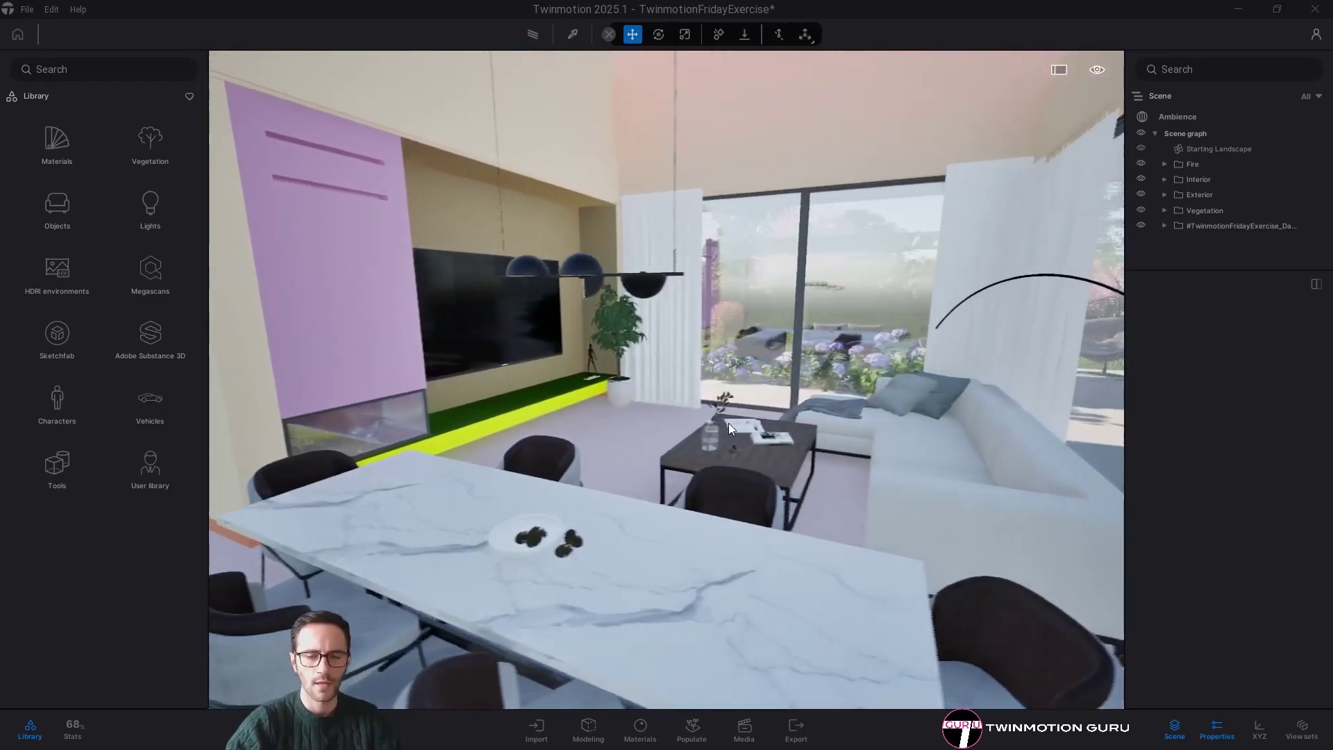
pyautogui.press('d')
pyautogui.press('w')
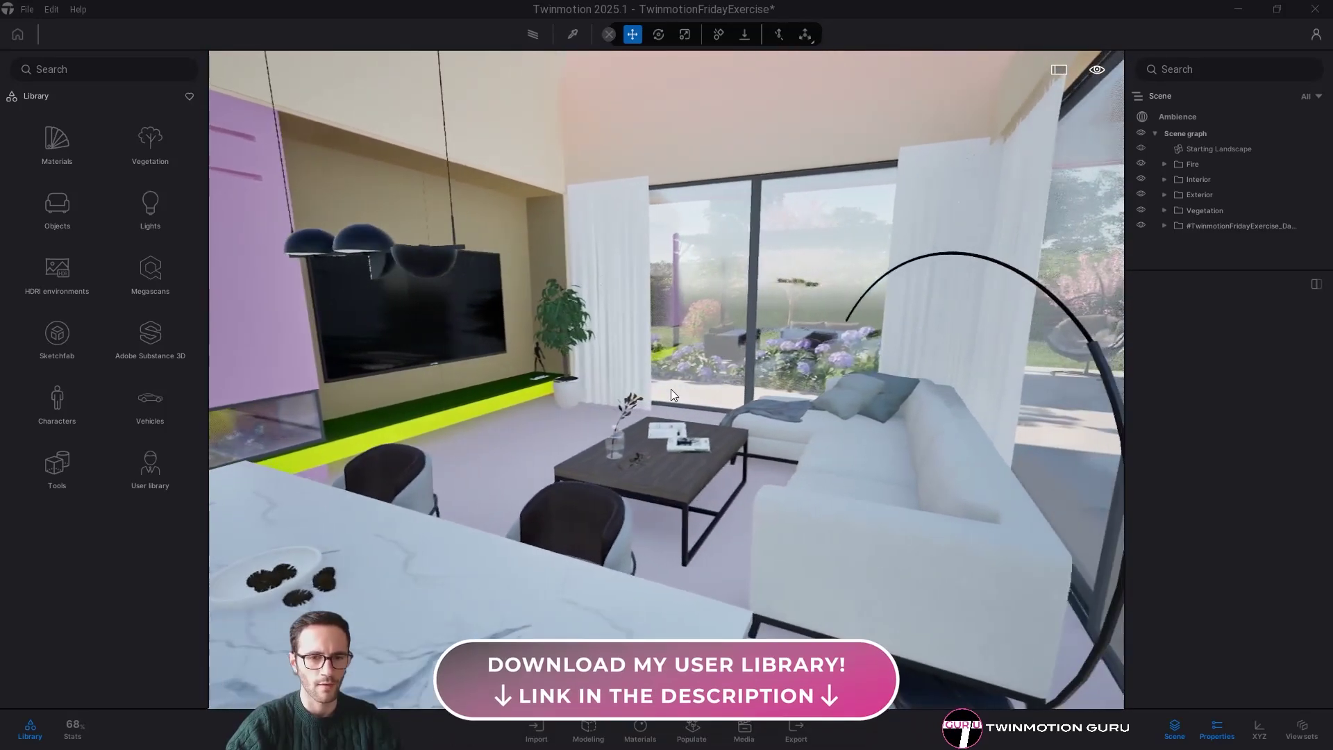
pyautogui.moveTo(698, 381); pyautogui.dragTo(633, 377, button='right')
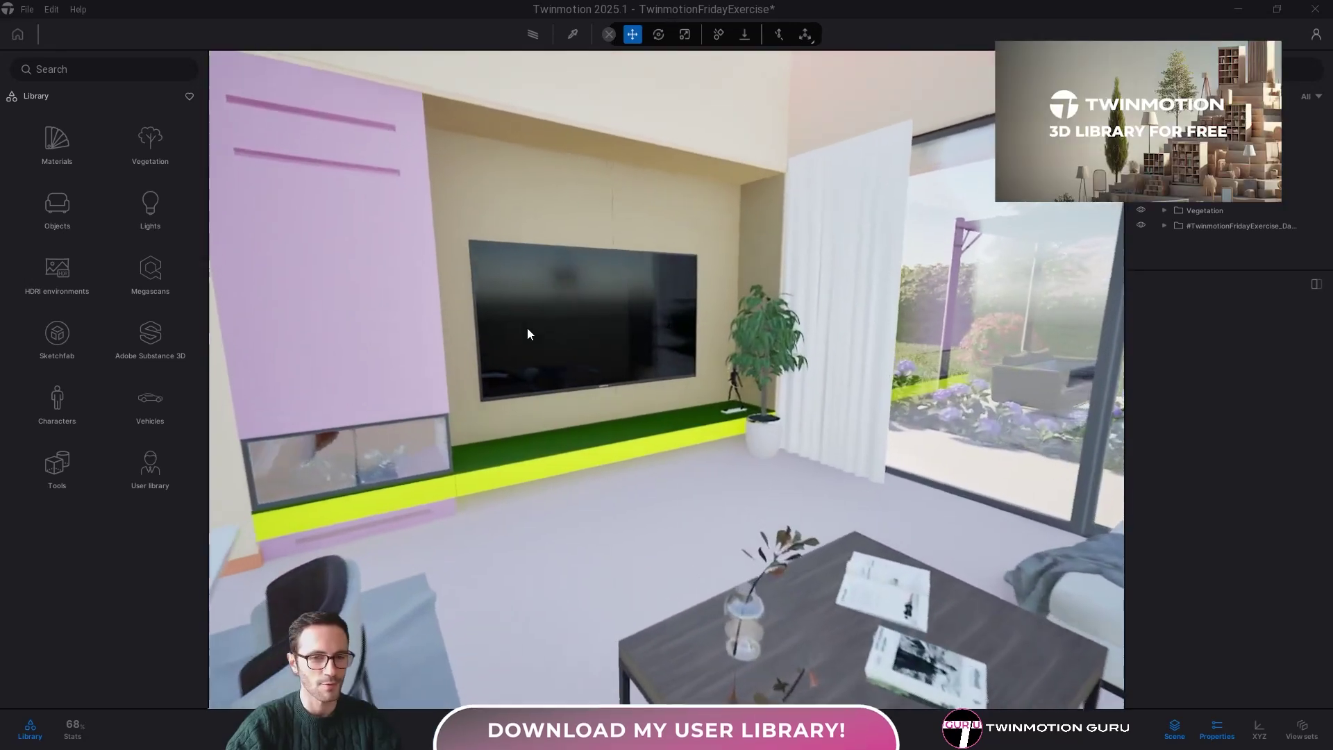
pyautogui.moveTo(528, 334); pyautogui.dragTo(536, 334, button='right')
pyautogui.press('w')
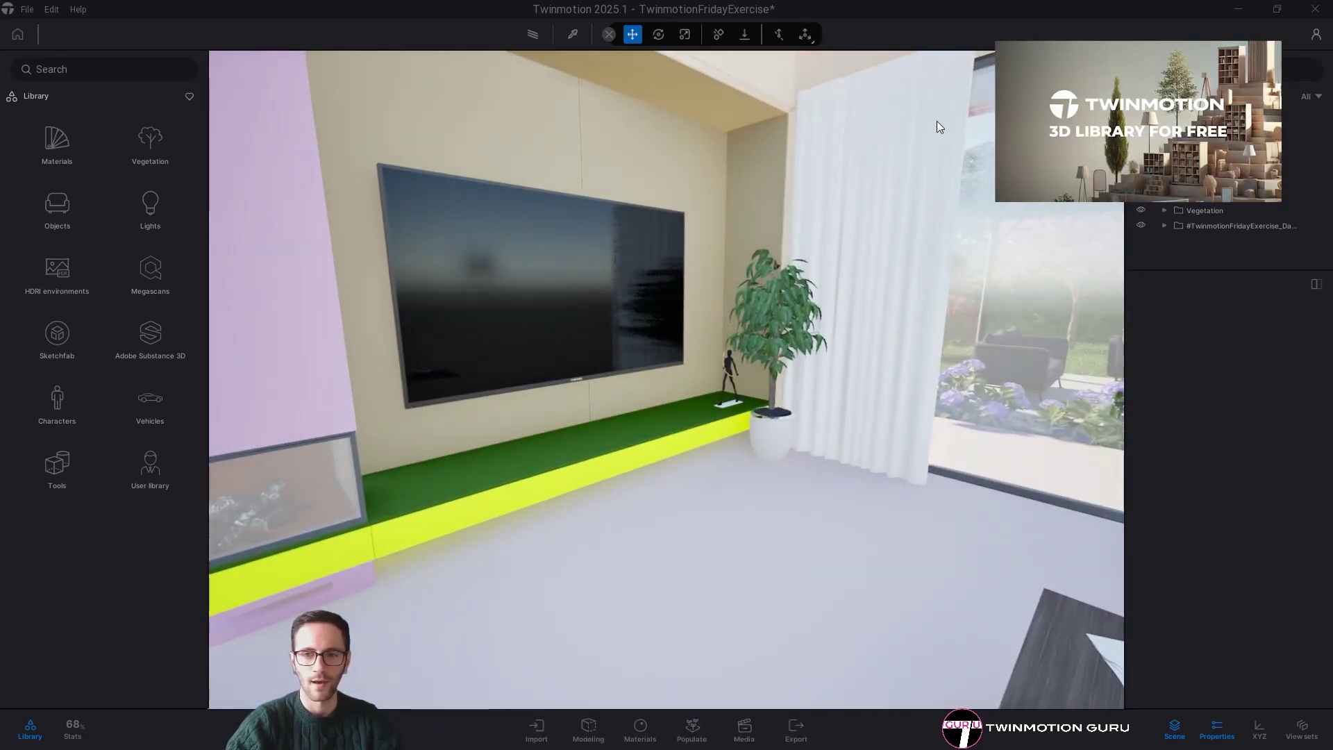
pyautogui.moveTo(808, 401); pyautogui.dragTo(1014, 400, button='right')
pyautogui.press('w')
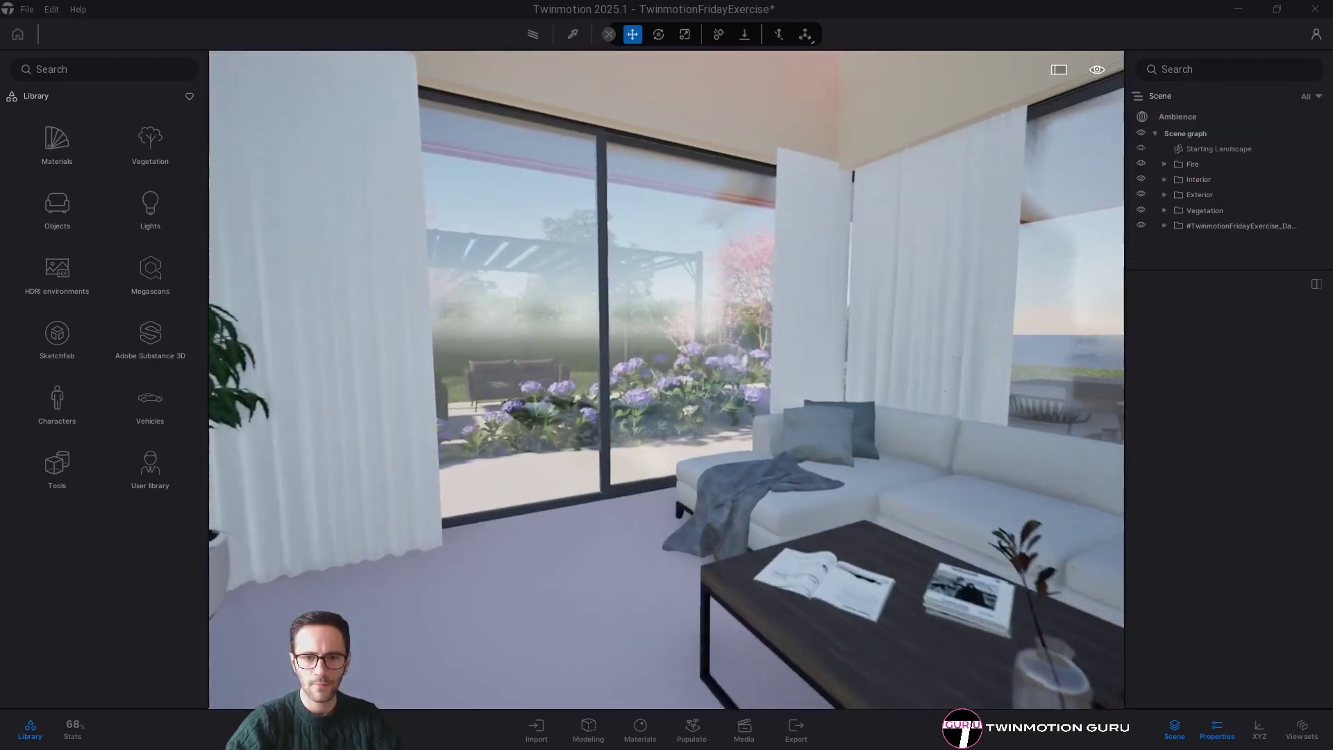
pyautogui.press('w')
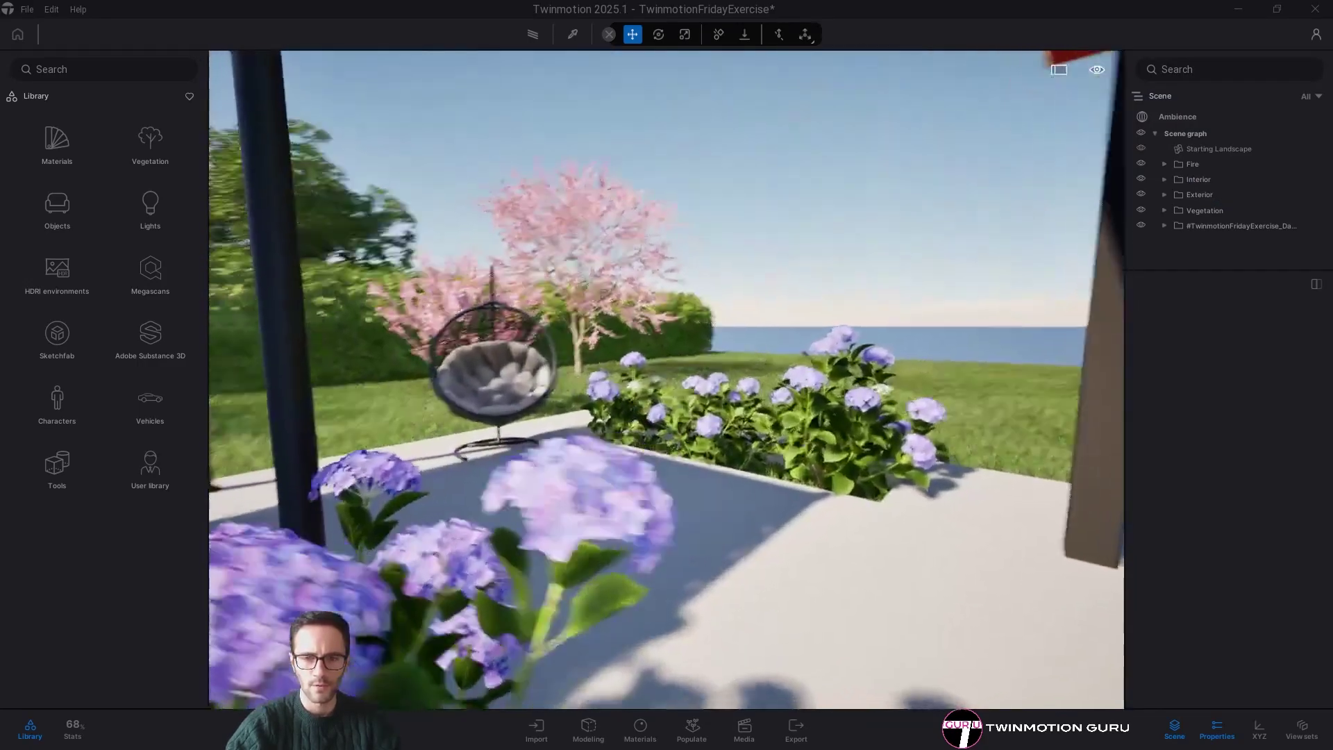
# - Examine the outdoor patio and its furniture, selecting the Bigleaf Hydrangea bush beside the pergola post
pyautogui.moveTo(1014, 400); pyautogui.dragTo(668, 447, button='right')
pyautogui.press('s')
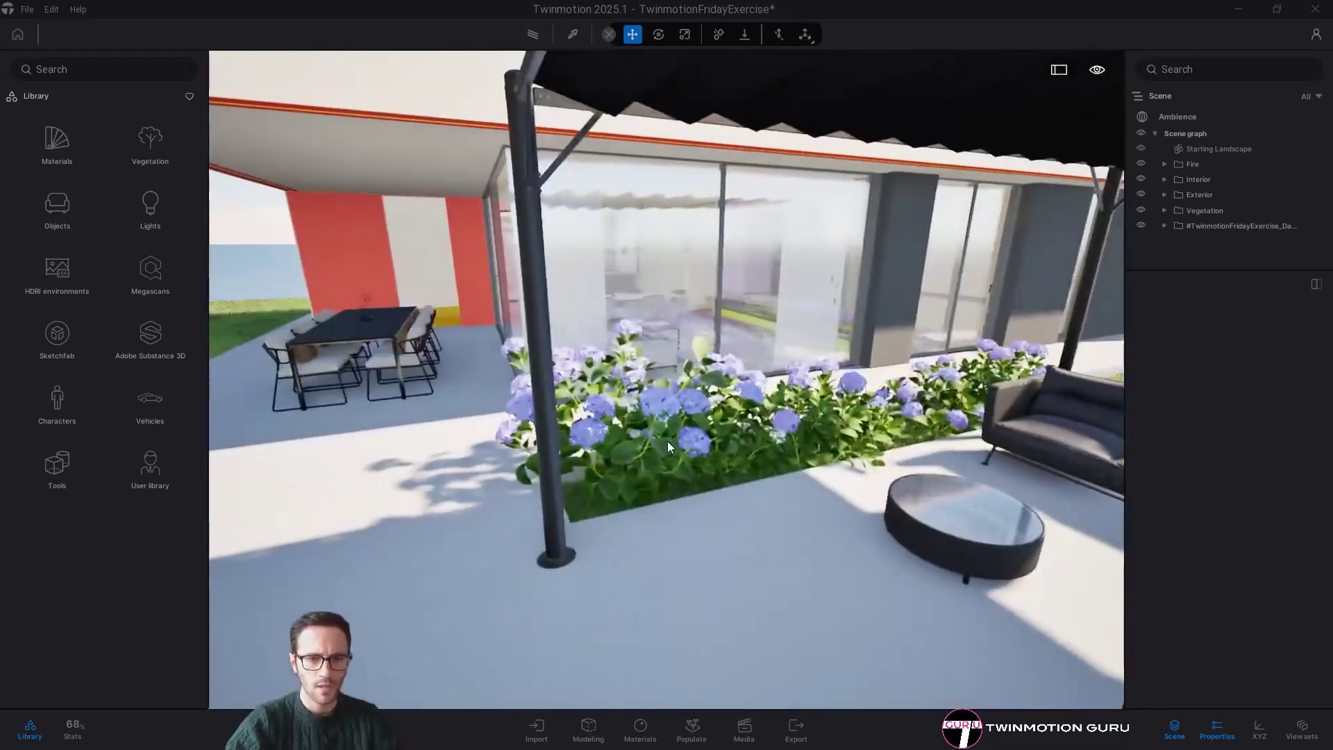
pyautogui.click(668, 443)
pyautogui.scroll(3, 665, 443)
pyautogui.keyDown('shift'); pyautogui.moveTo(653, 443); pyautogui.dragTo(590, 444, button='middle'); pyautogui.keyUp('shift')
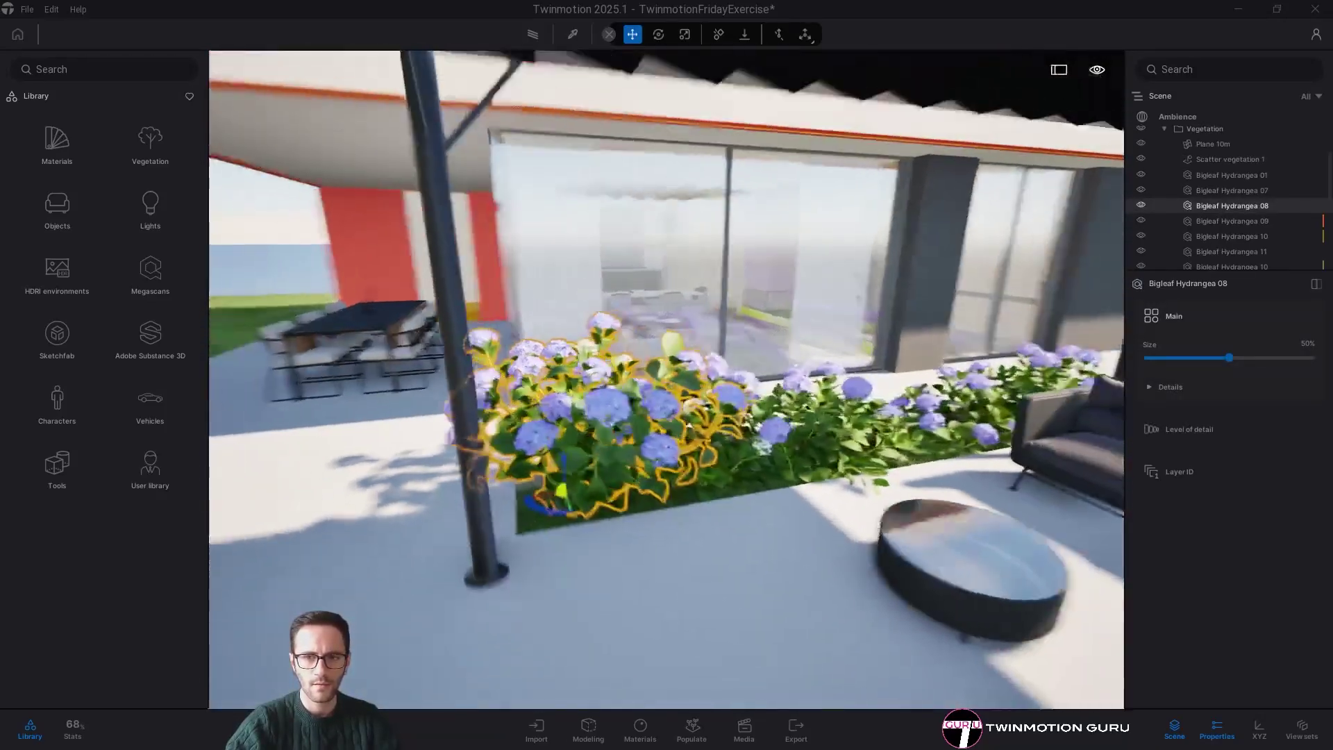
pyautogui.press('d')
pyautogui.moveTo(590, 444); pyautogui.dragTo(425, 444, button='right')
pyautogui.press('s')
pyautogui.press('w')
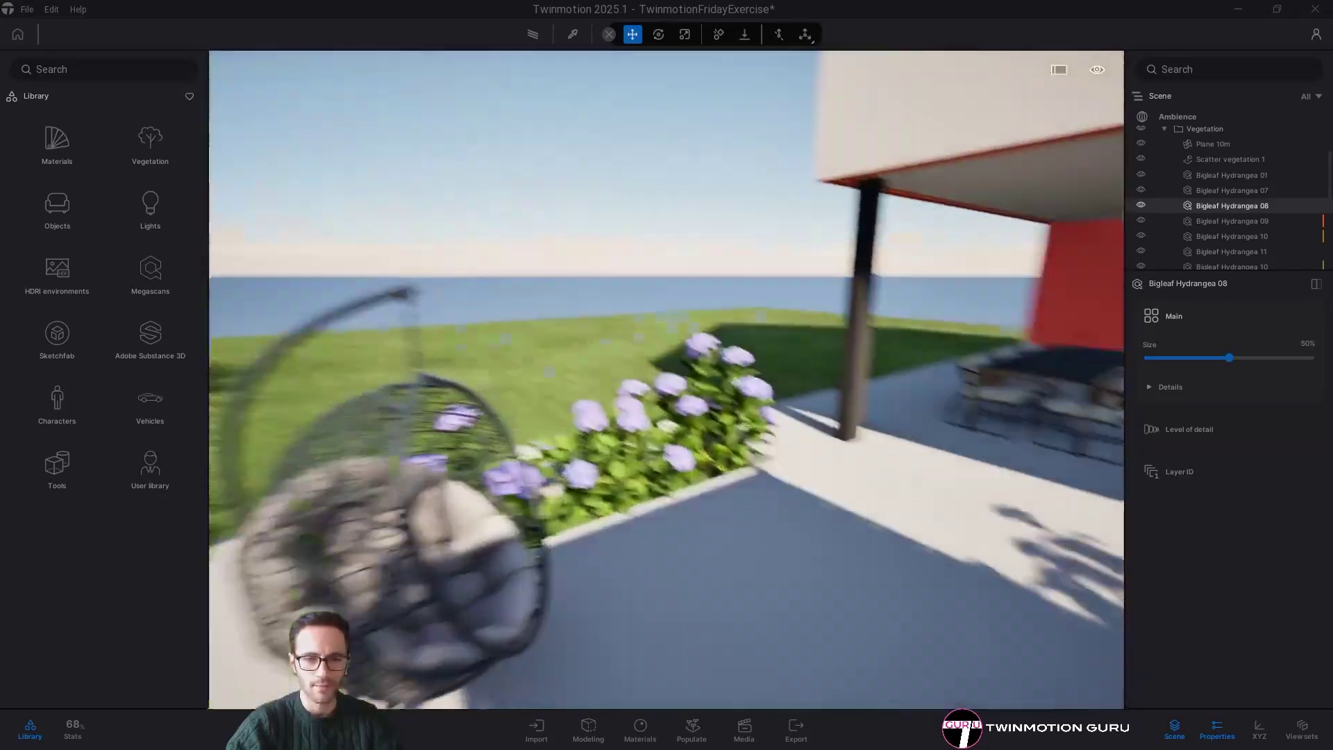
pyautogui.moveTo(687, 437); pyautogui.dragTo(723, 443, button='right')
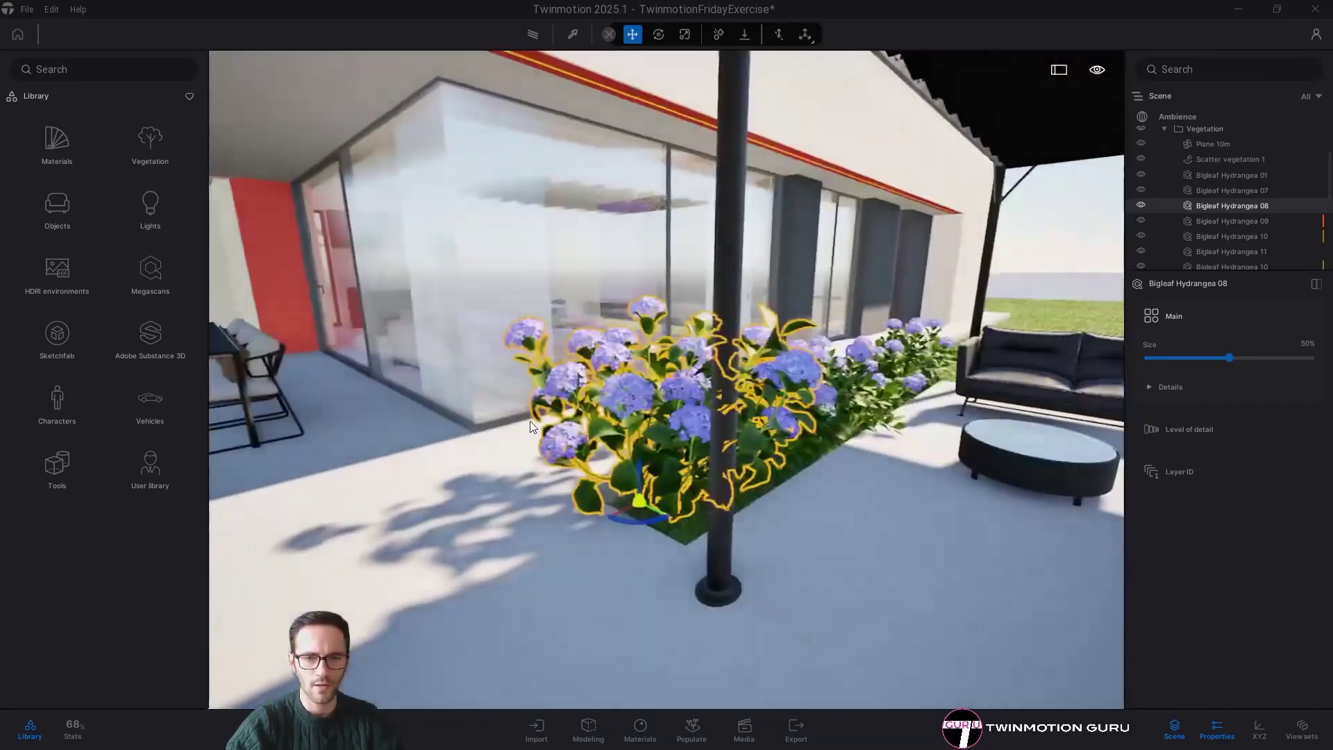
# - Deselect the hydrangea and examine the hedge at the garden's edge, checking the Spacing object that generates it
pyautogui.press('w')
pyautogui.moveTo(519, 426); pyautogui.dragTo(994, 468, button='right')
pyautogui.press('Escape')
pyautogui.press('w')
pyautogui.press('w')
pyautogui.press('w')
pyautogui.press('w')
pyautogui.press('w')
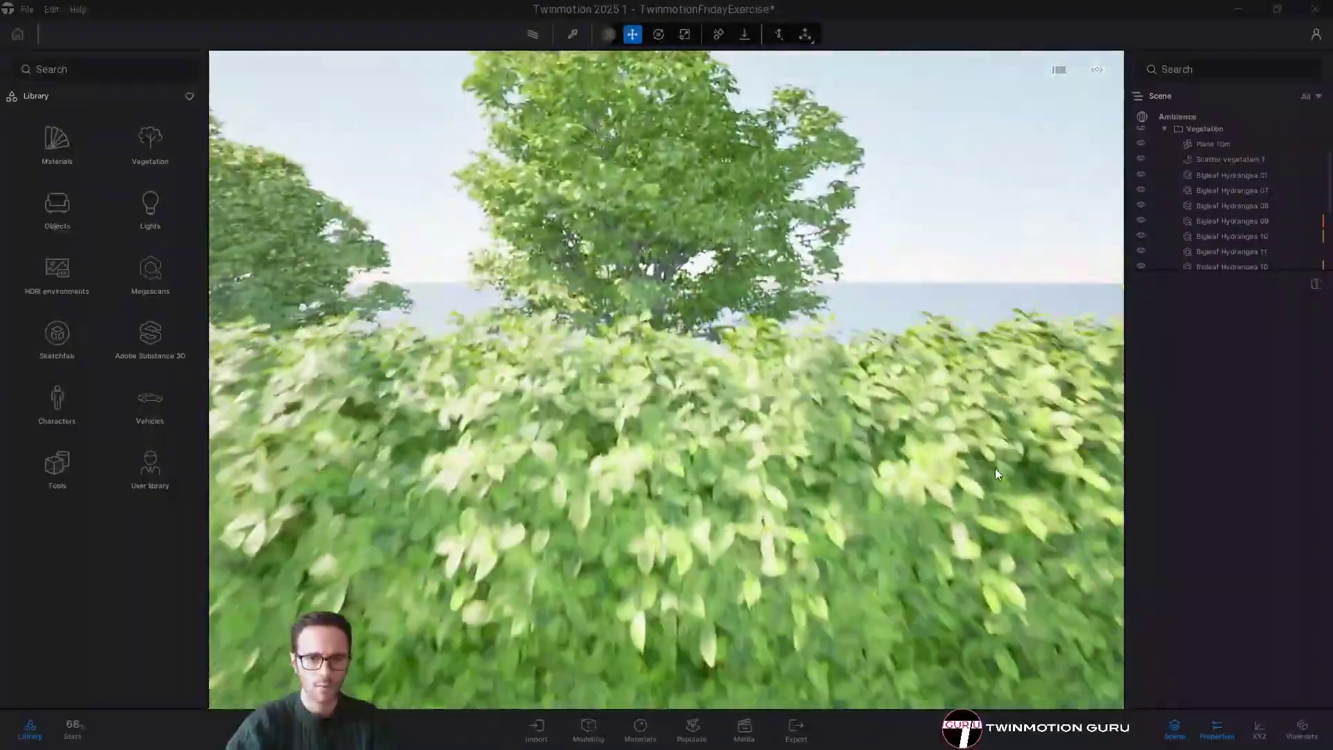
pyautogui.press('s')
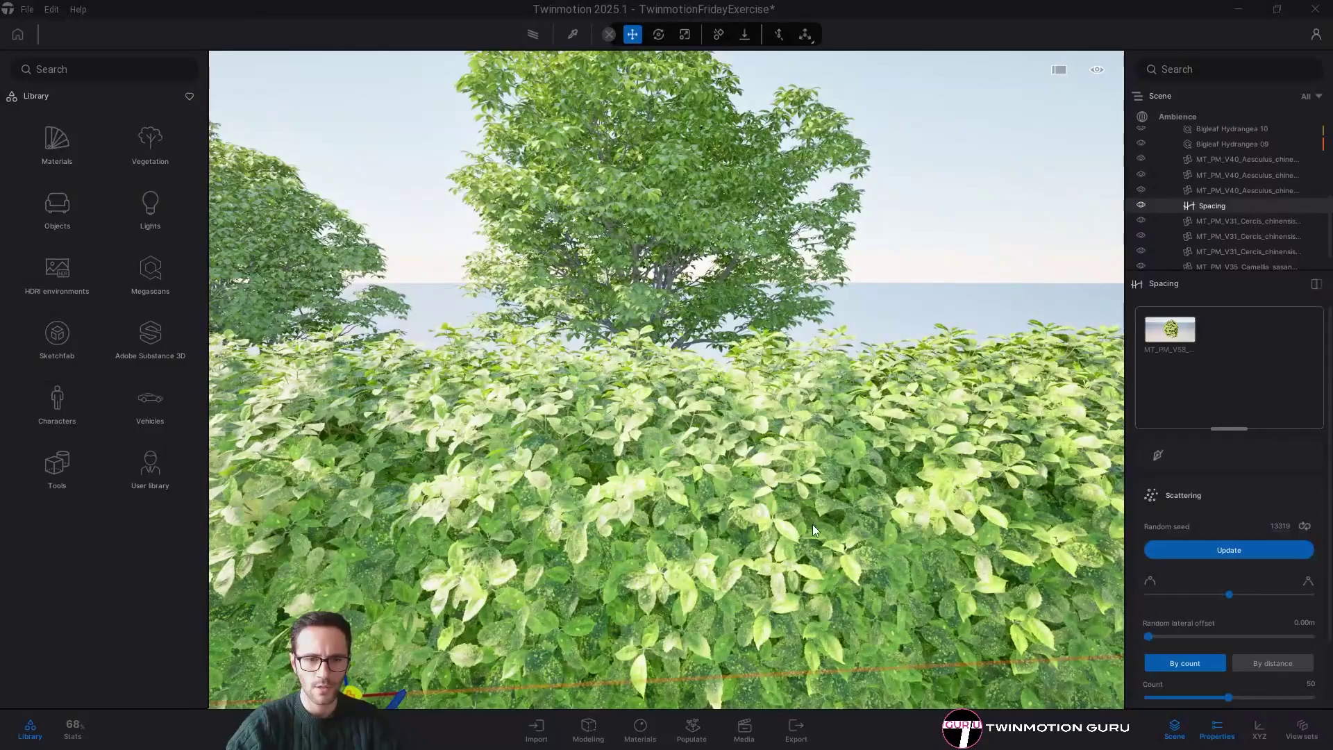
pyautogui.moveTo(812, 524); pyautogui.dragTo(292, 323, button='right')
pyautogui.press('s')
pyautogui.moveTo(452, 407); pyautogui.dragTo(118, 286, button='right')
pyautogui.press('Escape')
pyautogui.press('w')
pyautogui.moveTo(235, 503); pyautogui.dragTo(287, 458, button='right')
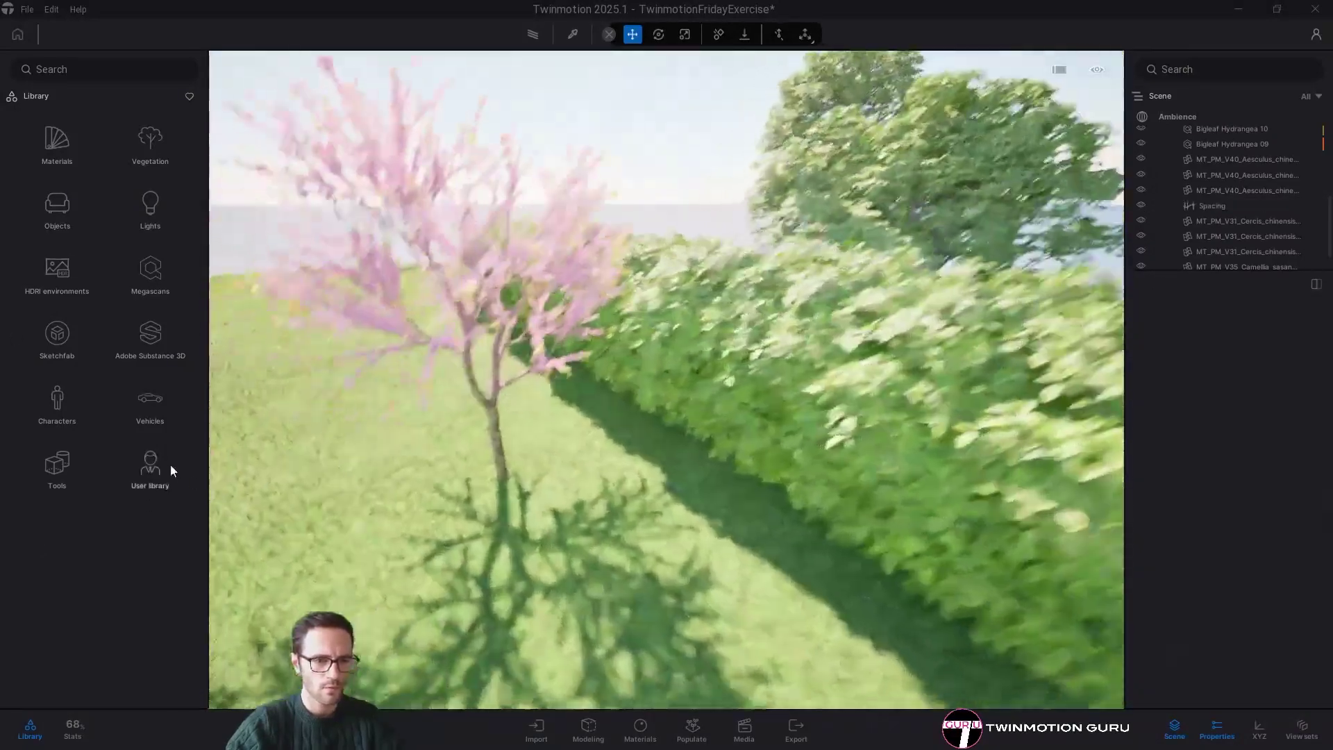
# - Place an MT_PM_V58 Aucuba japonica shrub from the user library's MaxTree > Media Taglia folder on the lawn beside the hedge
pyautogui.click(169, 464)
pyautogui.doubleClick(145, 345)
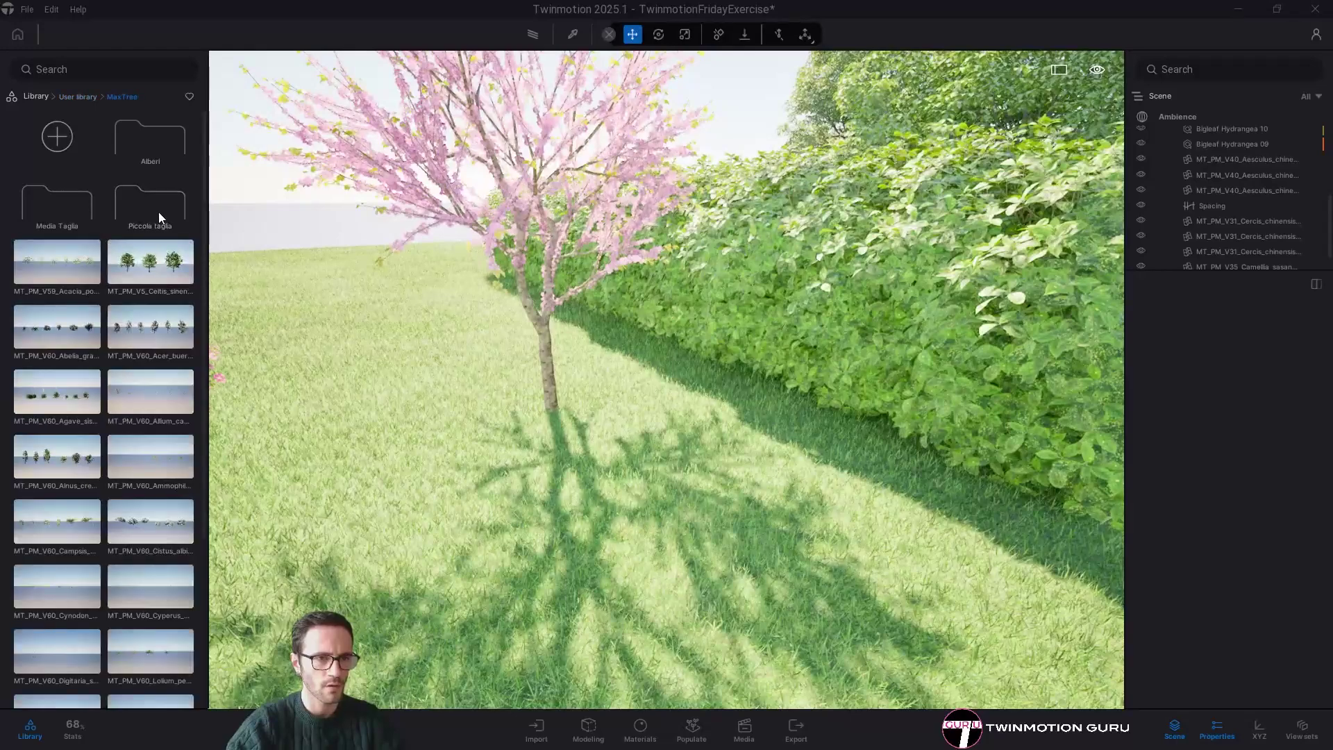
pyautogui.doubleClick(63, 207)
pyautogui.scroll(-15, 73, 517)
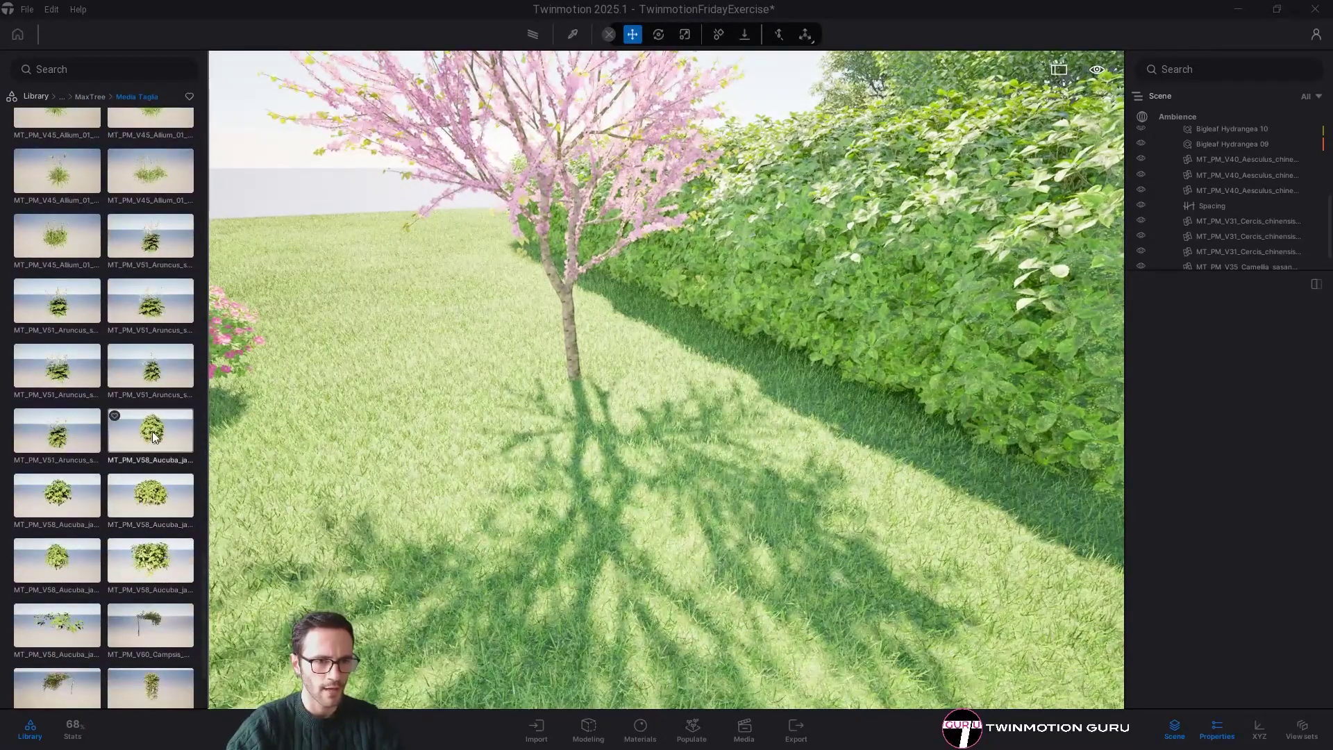
pyautogui.moveTo(719, 544); pyautogui.dragTo(782, 523)
pyautogui.press('Up')
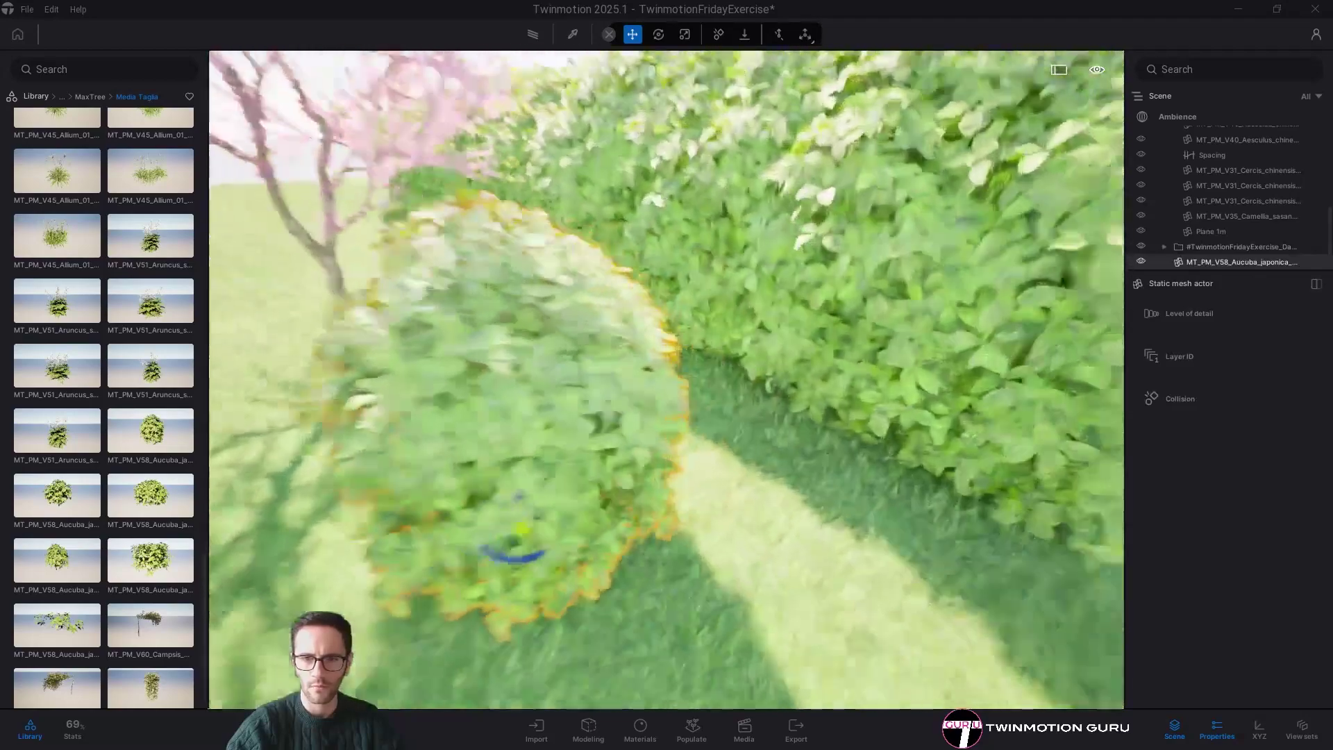
# - Inspect the hedge's Spacing settings, including count, scale offset and random scale, against the single shrub, and deselect the hedge
pyautogui.press('s')
pyautogui.moveTo(886, 407); pyautogui.dragTo(831, 390, button='right')
pyautogui.click(823, 379)
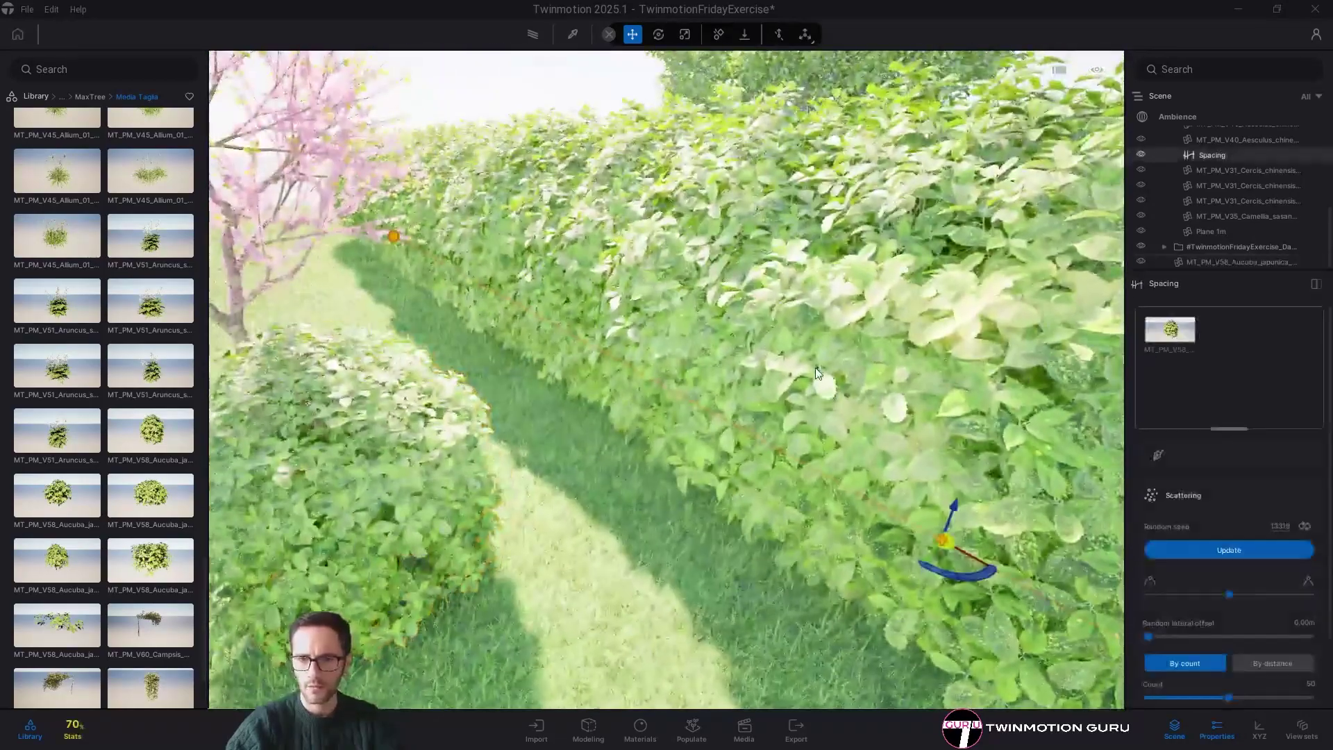
pyautogui.scroll(-6, 1211, 569)
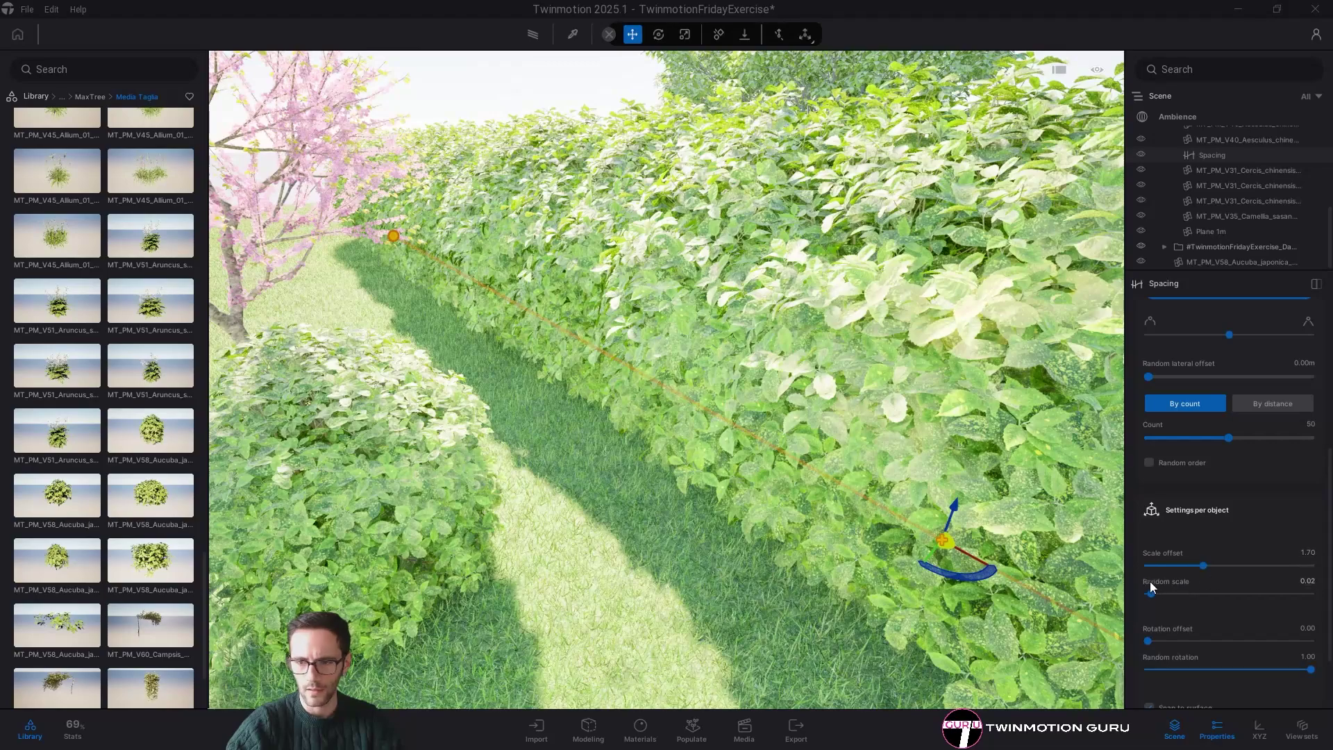
pyautogui.press('s')
pyautogui.moveTo(781, 497); pyautogui.dragTo(745, 457, button='right')
pyautogui.click(460, 448)
pyautogui.moveTo(461, 449); pyautogui.dragTo(657, 435, button='right')
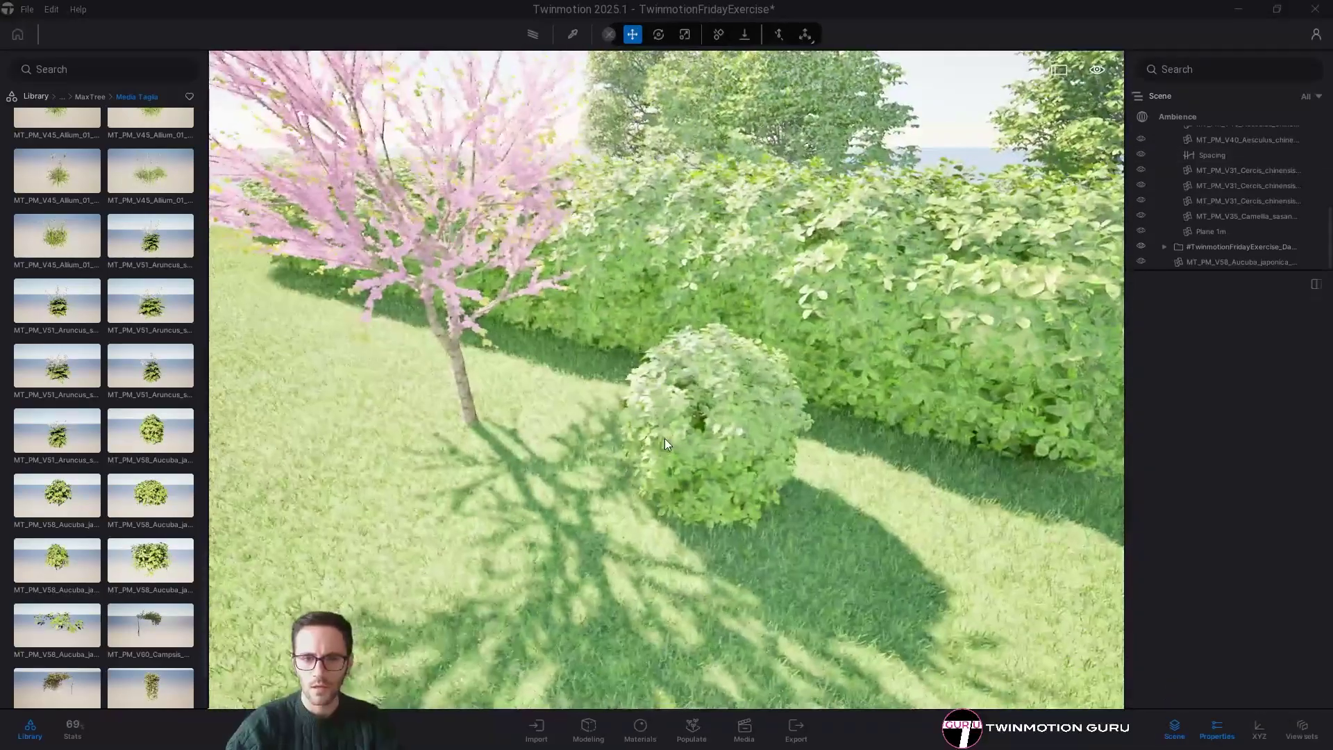
# - Delete the single Aucuba japonica shrub from the lawn
pyautogui.click(773, 399)
pyautogui.moveTo(773, 399); pyautogui.dragTo(854, 387, button='right')
pyautogui.press('s')
pyautogui.press('Delete')
# - Examine the garden's pink flowering trees and shrubs, the pergola terrace, and the glazed corner of the house with its dining table
pyautogui.press('s')
pyautogui.press('w')
pyautogui.press('w')
pyautogui.moveTo(580, 305); pyautogui.dragTo(486, 274, button='right')
pyautogui.press('w')
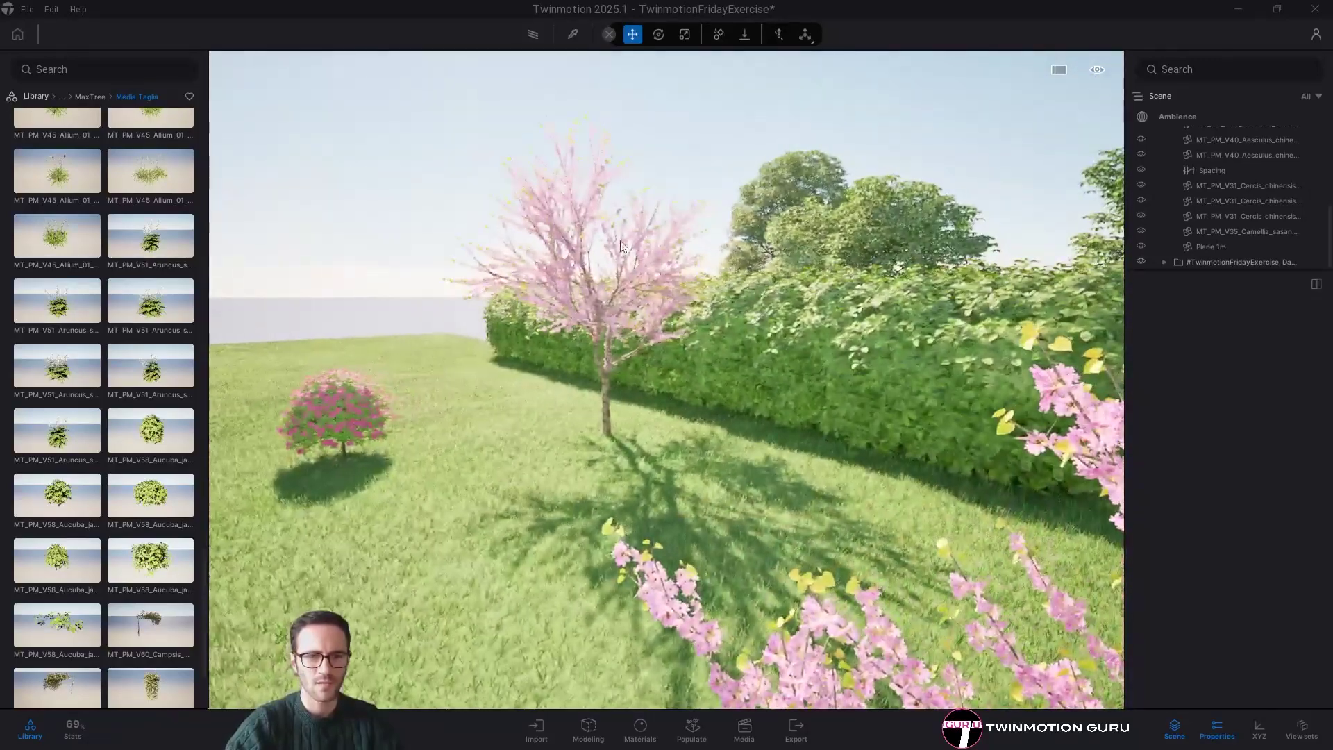
pyautogui.press('w')
pyautogui.press('w')
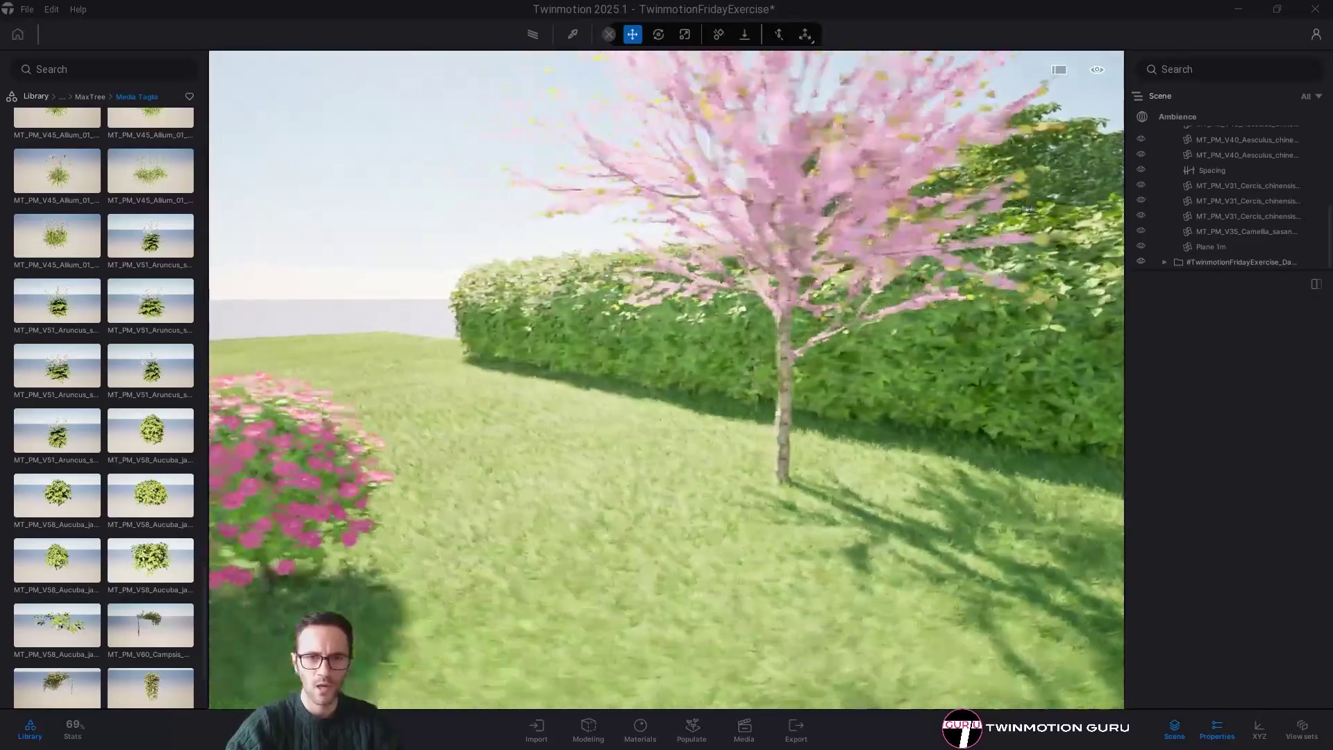
pyautogui.press('s')
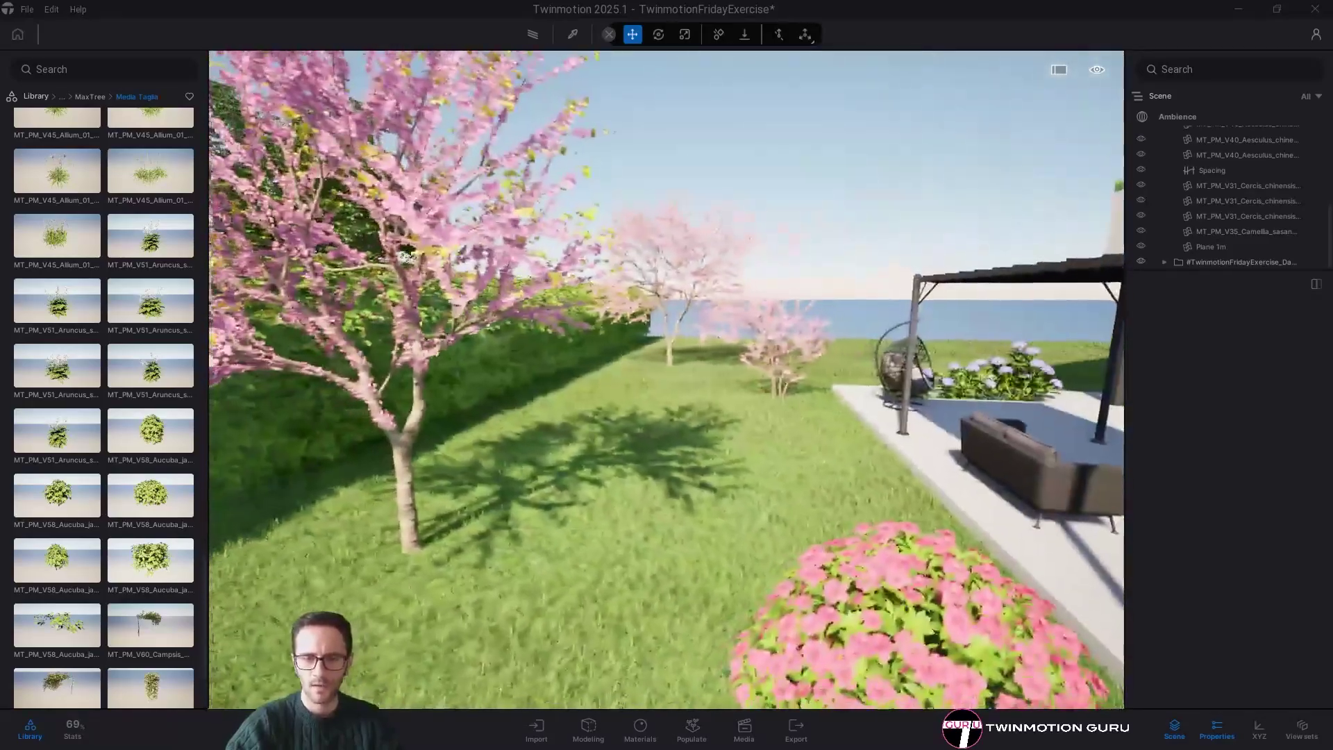
pyautogui.press('s')
pyautogui.press('w')
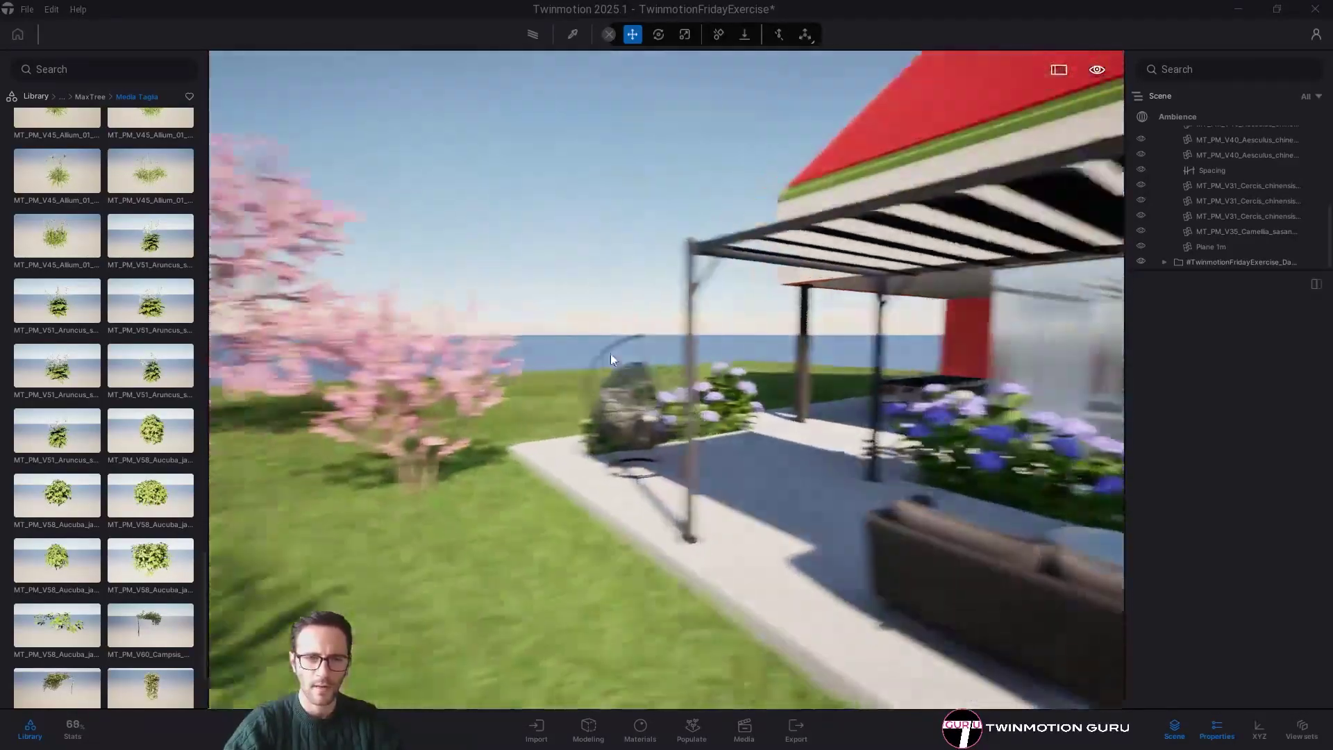
pyautogui.moveTo(610, 353); pyautogui.dragTo(938, 393, button='right')
pyautogui.press('w')
pyautogui.press('w')
pyautogui.press('w')
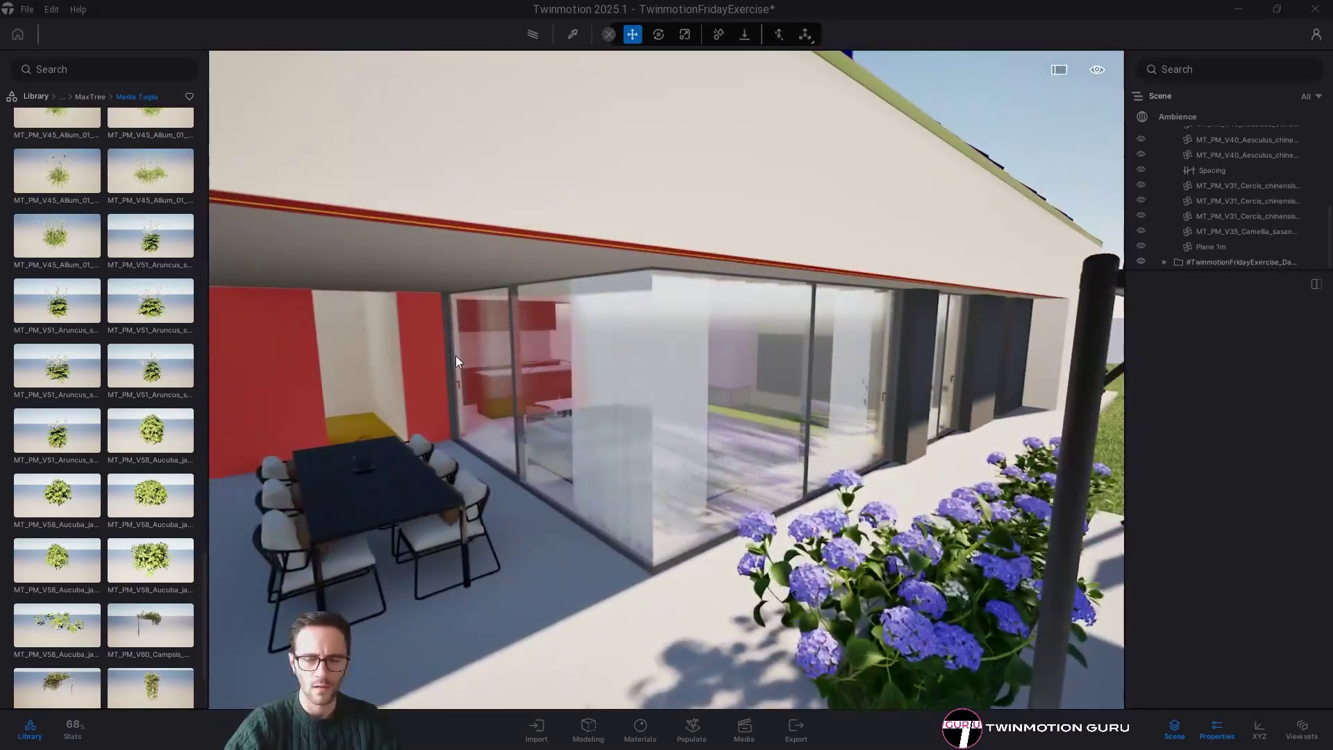
# - Examine the covered dining terrace and the living room seen through and behind the glazed corner
pyautogui.press('s')
pyautogui.moveTo(455, 355); pyautogui.dragTo(555, 354, button='right')
pyautogui.press('a')
pyautogui.press('q')
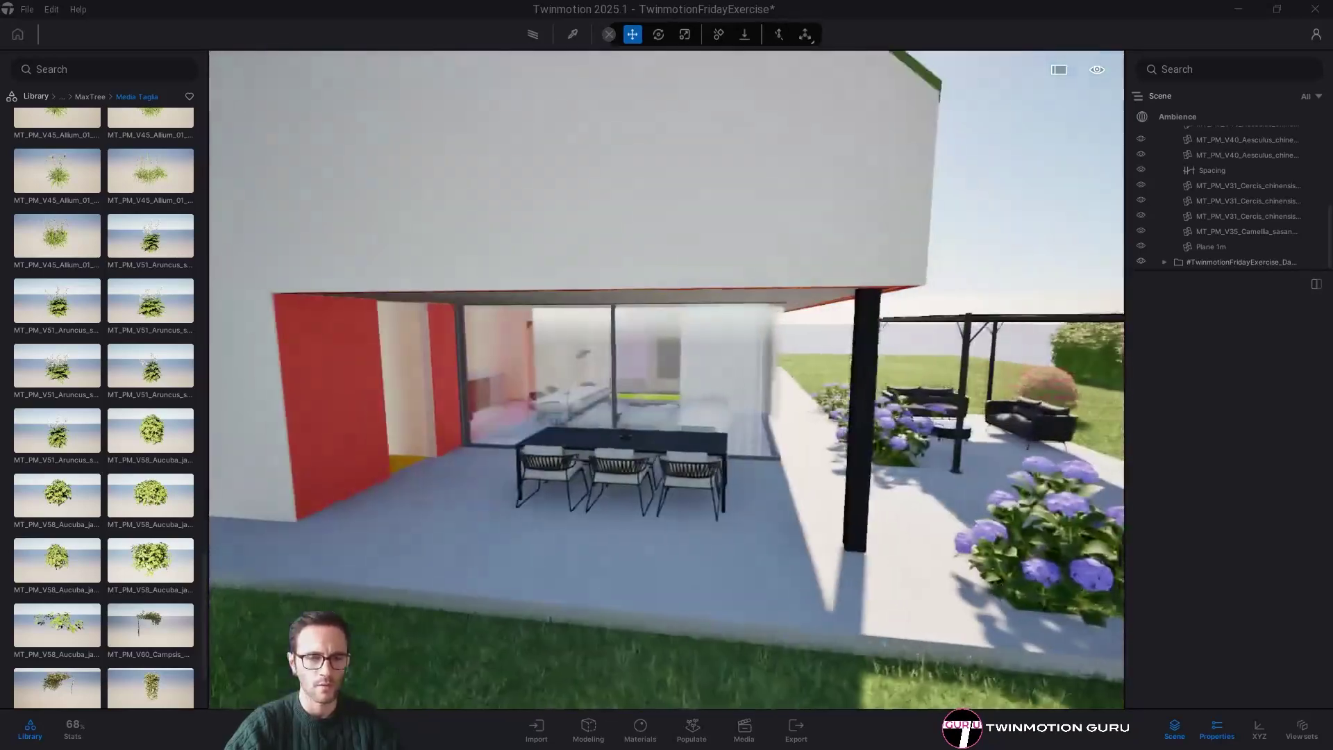
pyautogui.press('w')
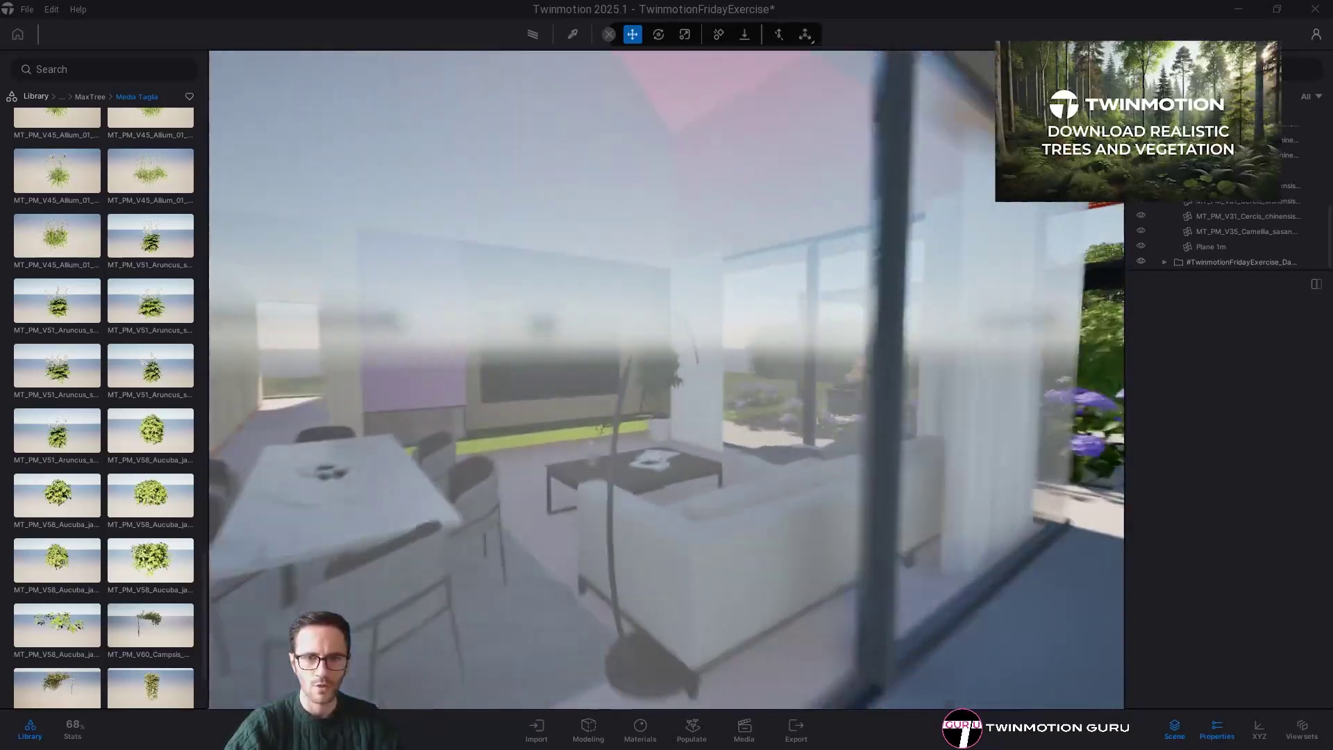
pyautogui.press('a')
pyautogui.moveTo(673, 239); pyautogui.dragTo(885, 238, button='right')
pyautogui.press('s')
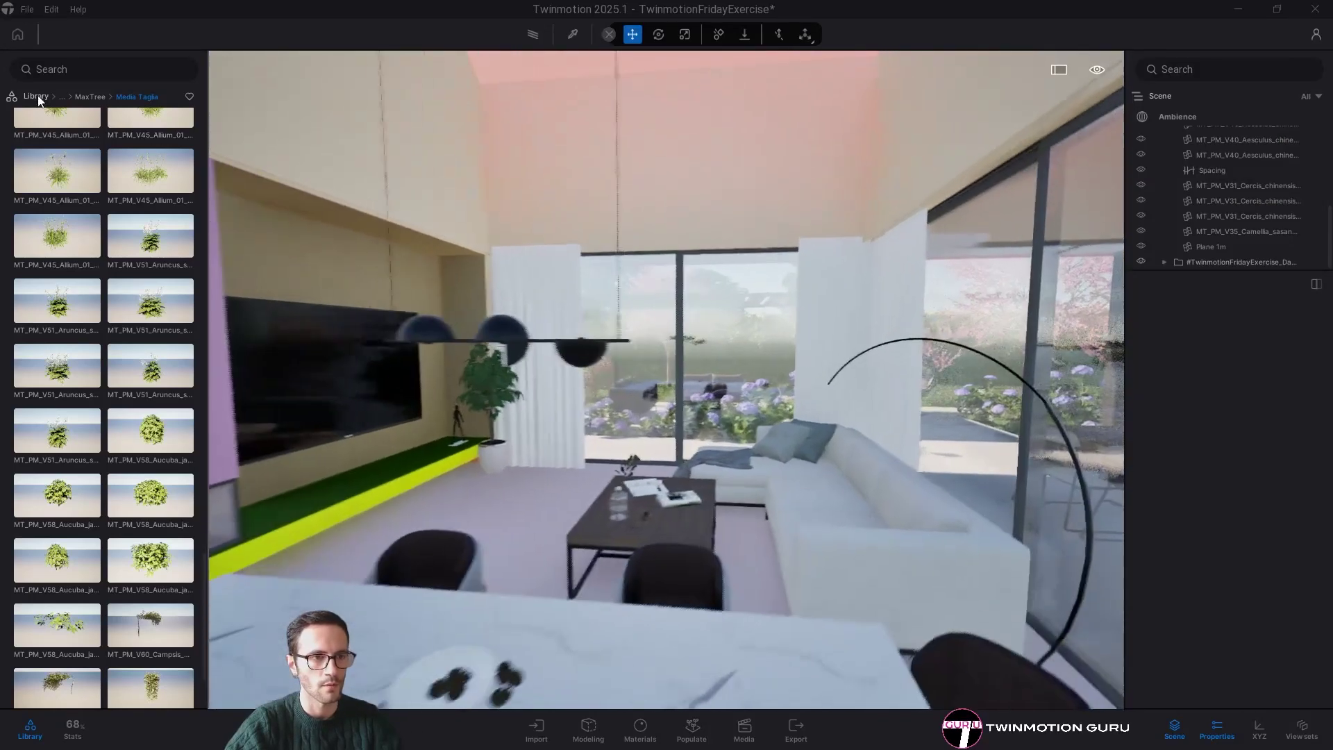
# - Apply the Clear glass material to the living room's large window pane and set its opacity intensity to 8%
pyautogui.click(37, 95)
pyautogui.press('s')
pyautogui.moveTo(704, 414); pyautogui.dragTo(528, 414, button='right')
pyautogui.moveTo(666, 379); pyautogui.dragTo(836, 379, button='right')
pyautogui.press('s')
pyautogui.moveTo(490, 370); pyautogui.dragTo(750, 356, button='right')
pyautogui.press('w')
pyautogui.press('w')
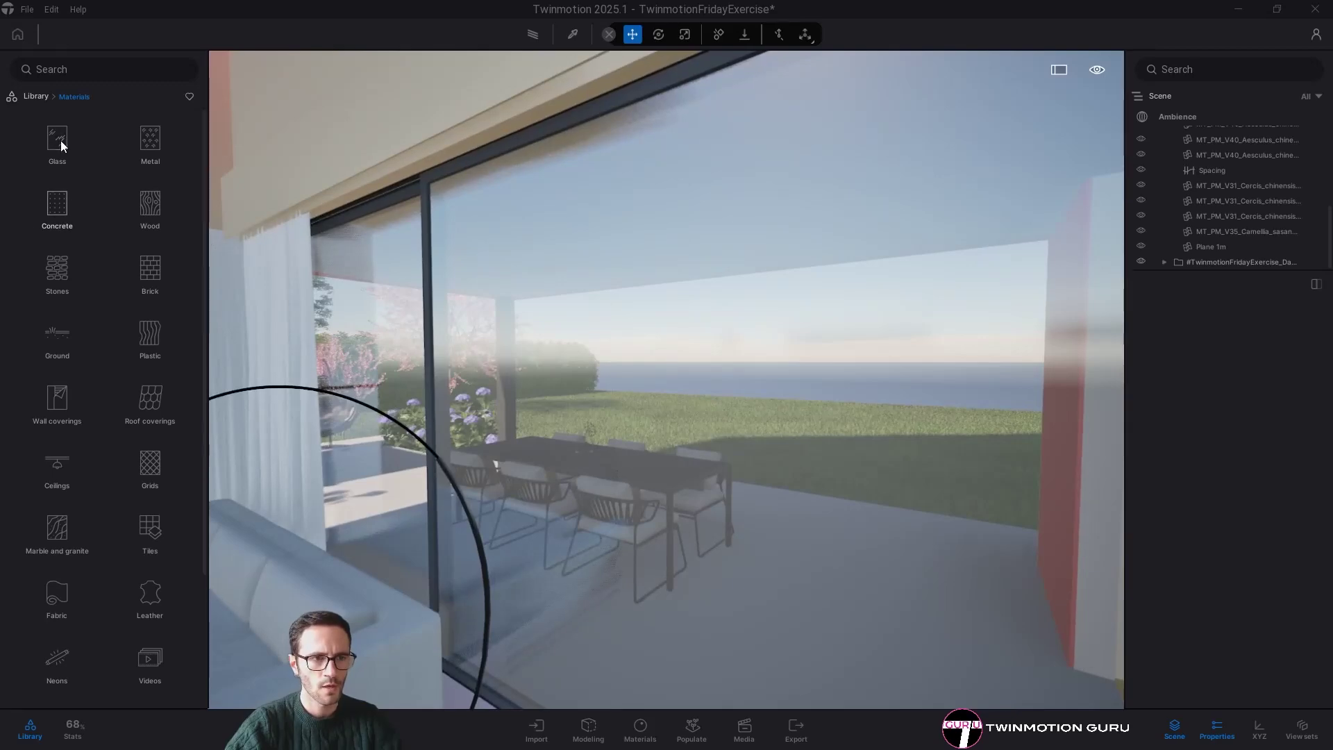
pyautogui.click(60, 140)
pyautogui.moveTo(79, 138); pyautogui.dragTo(786, 348)
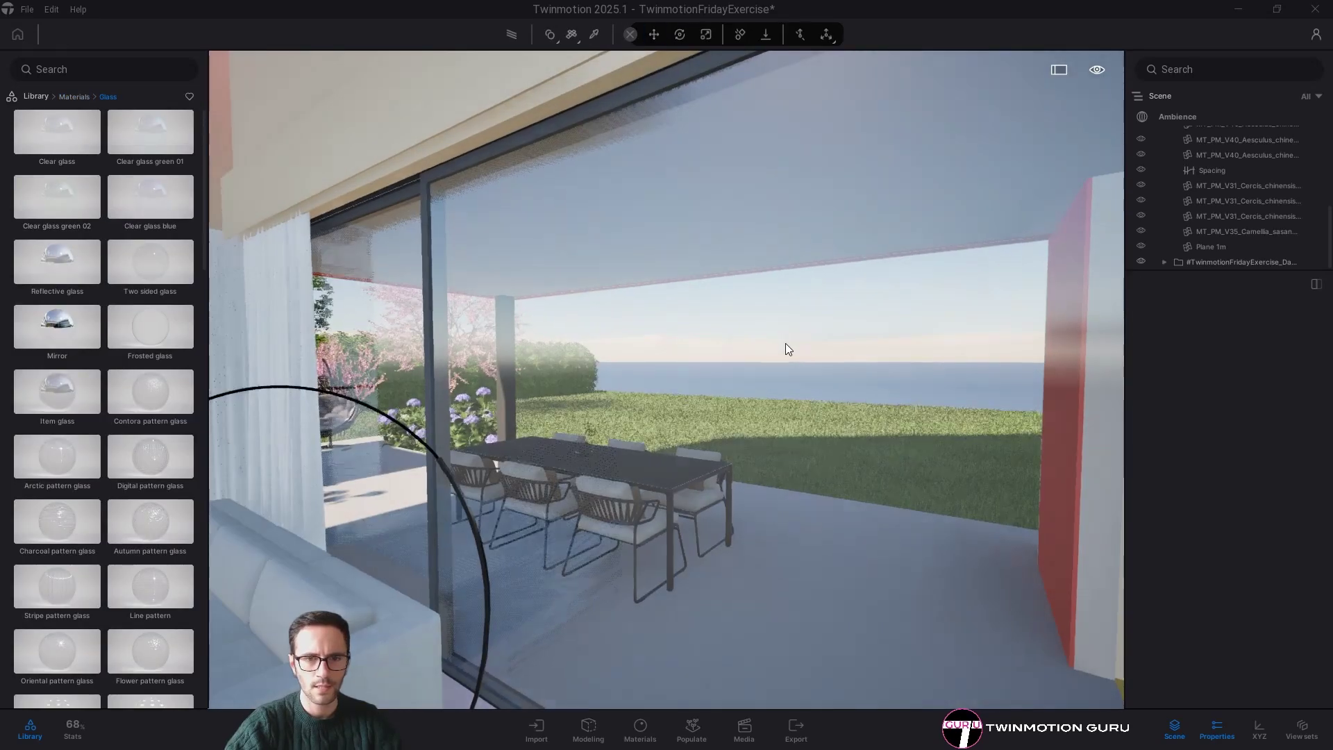
pyautogui.scroll(5, 1180, 416)
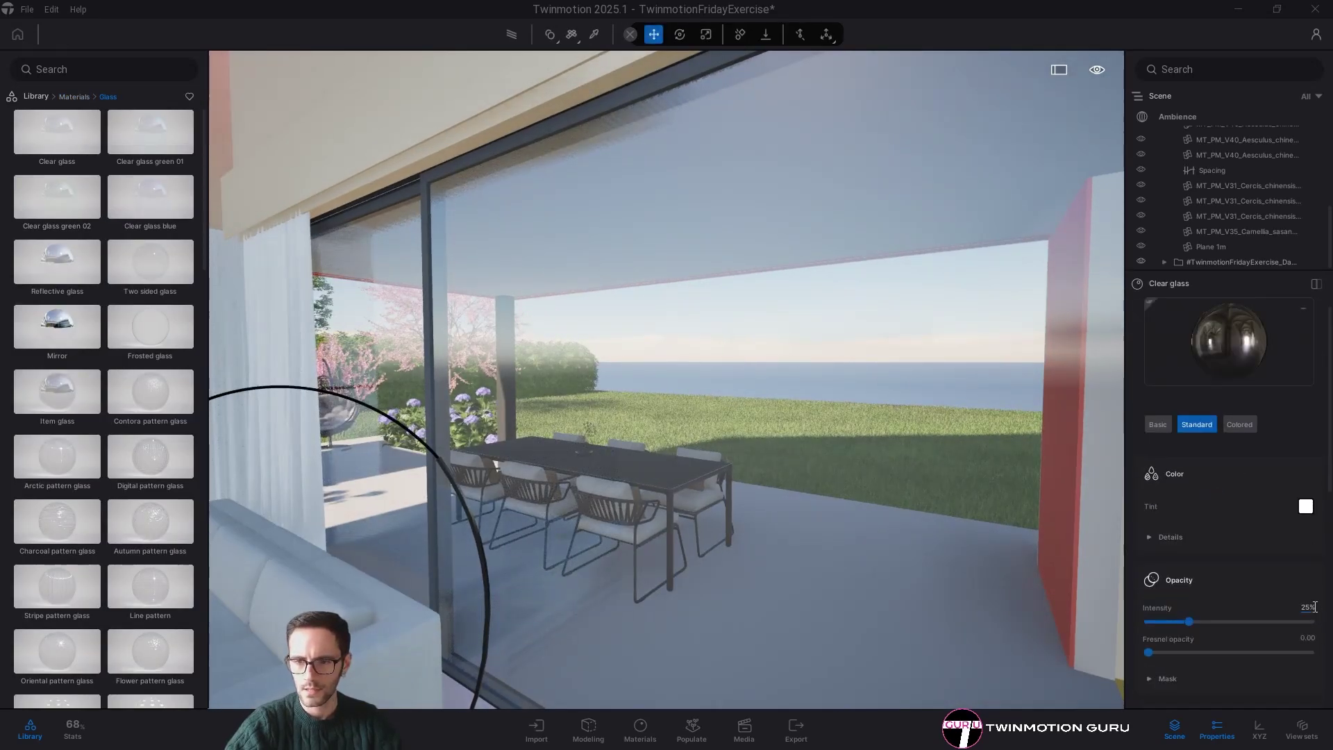
pyautogui.press('Return')
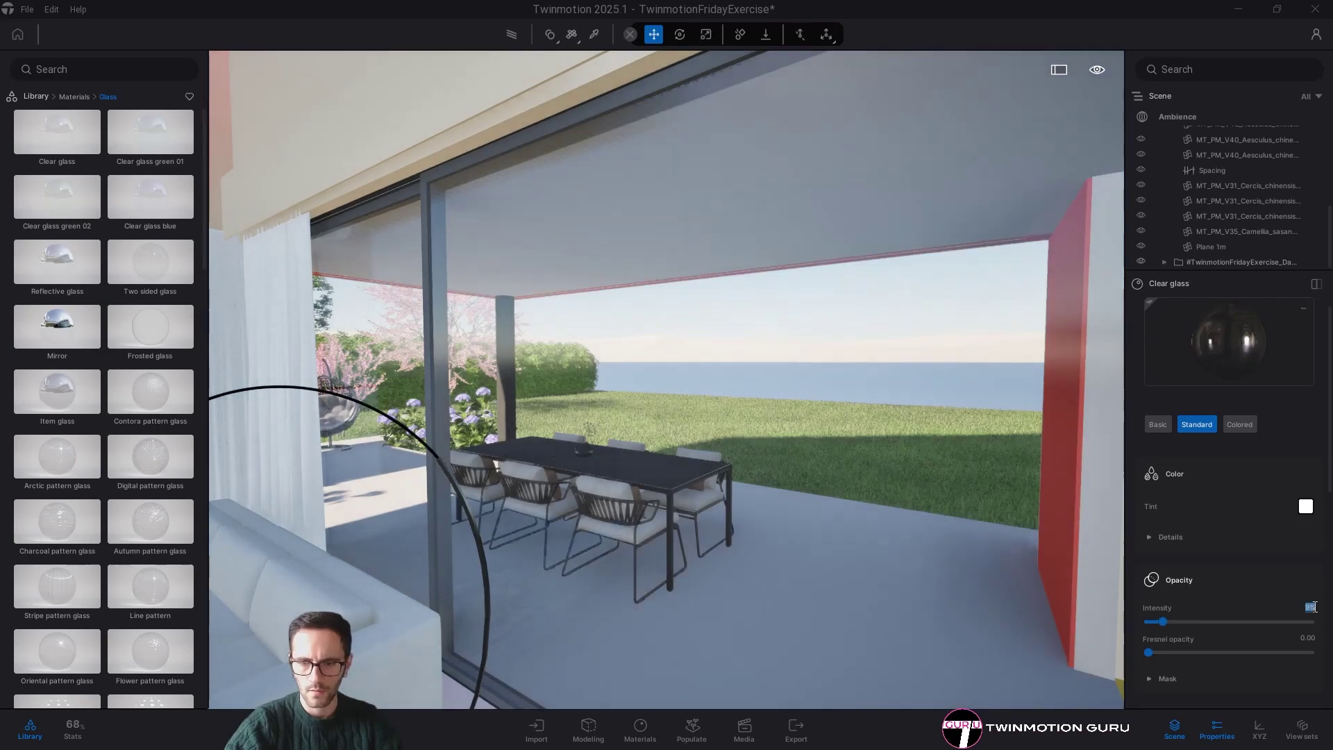
# - Apply the Chrome metal material to the window frame facing the pergola terrace
pyautogui.moveTo(648, 349); pyautogui.dragTo(462, 354, button='right')
pyautogui.press('w')
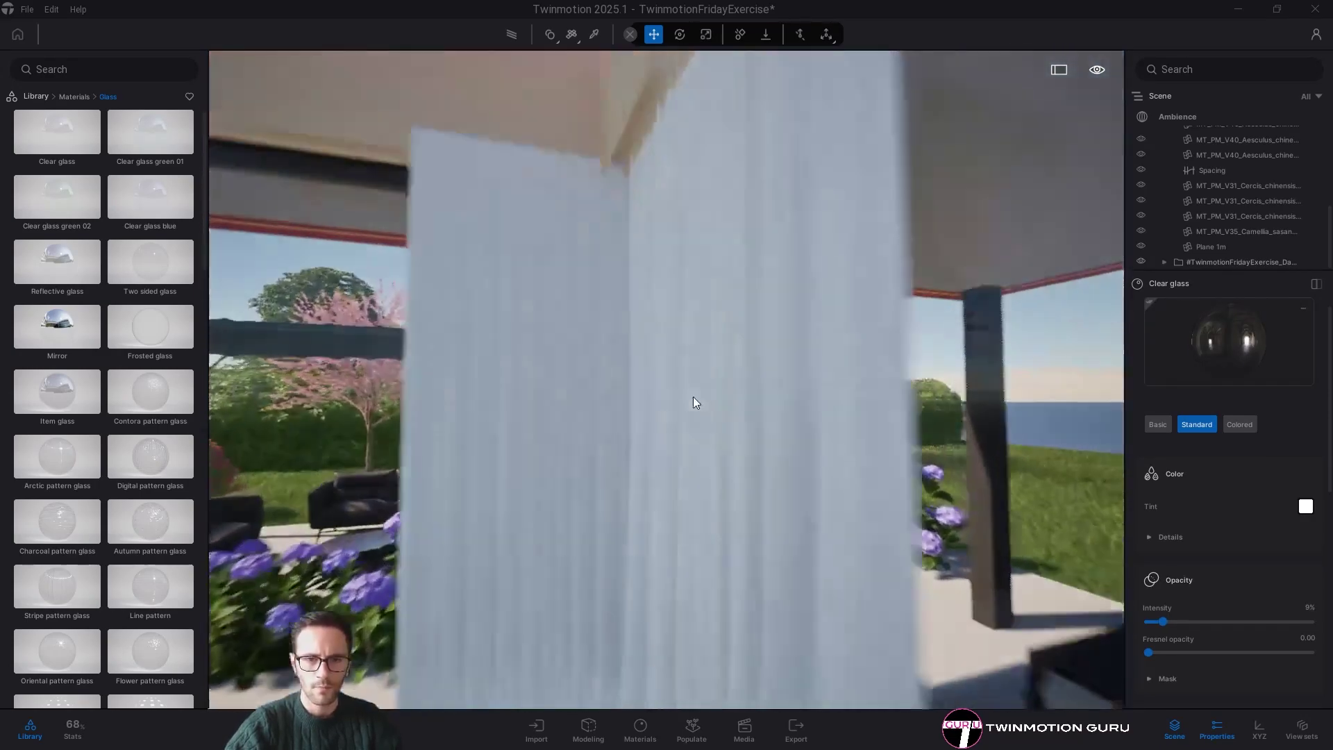
pyautogui.moveTo(793, 422); pyautogui.dragTo(738, 300, button='right')
pyautogui.press('w')
pyautogui.press('s')
pyautogui.press('w')
pyautogui.press('d')
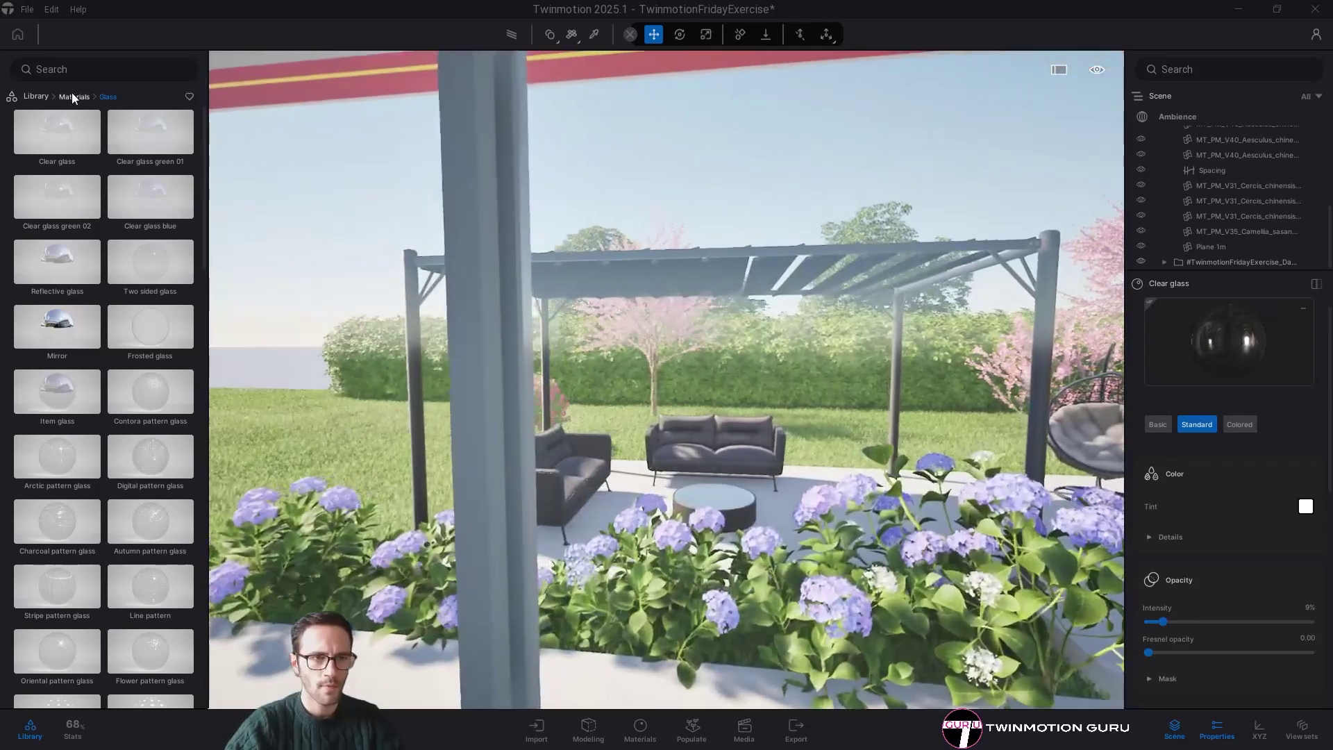
pyautogui.click(73, 96)
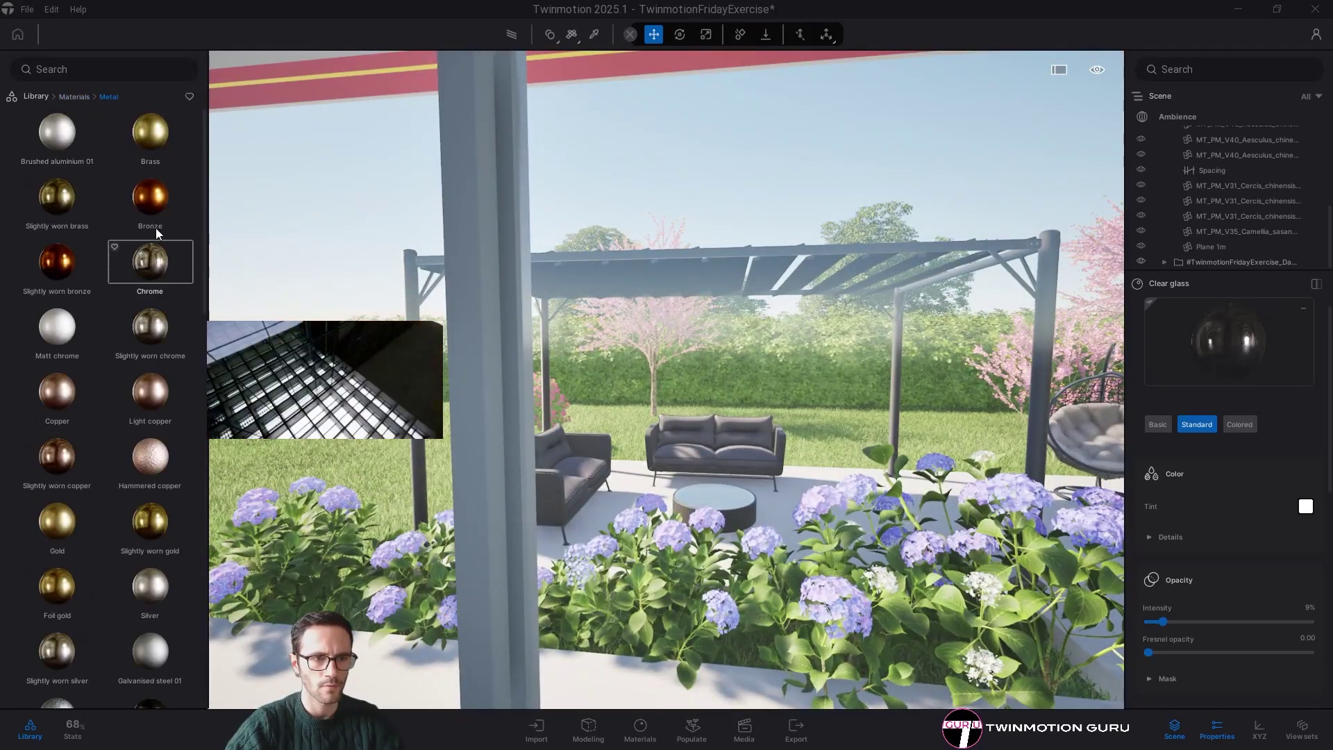
pyautogui.moveTo(162, 266); pyautogui.dragTo(514, 342)
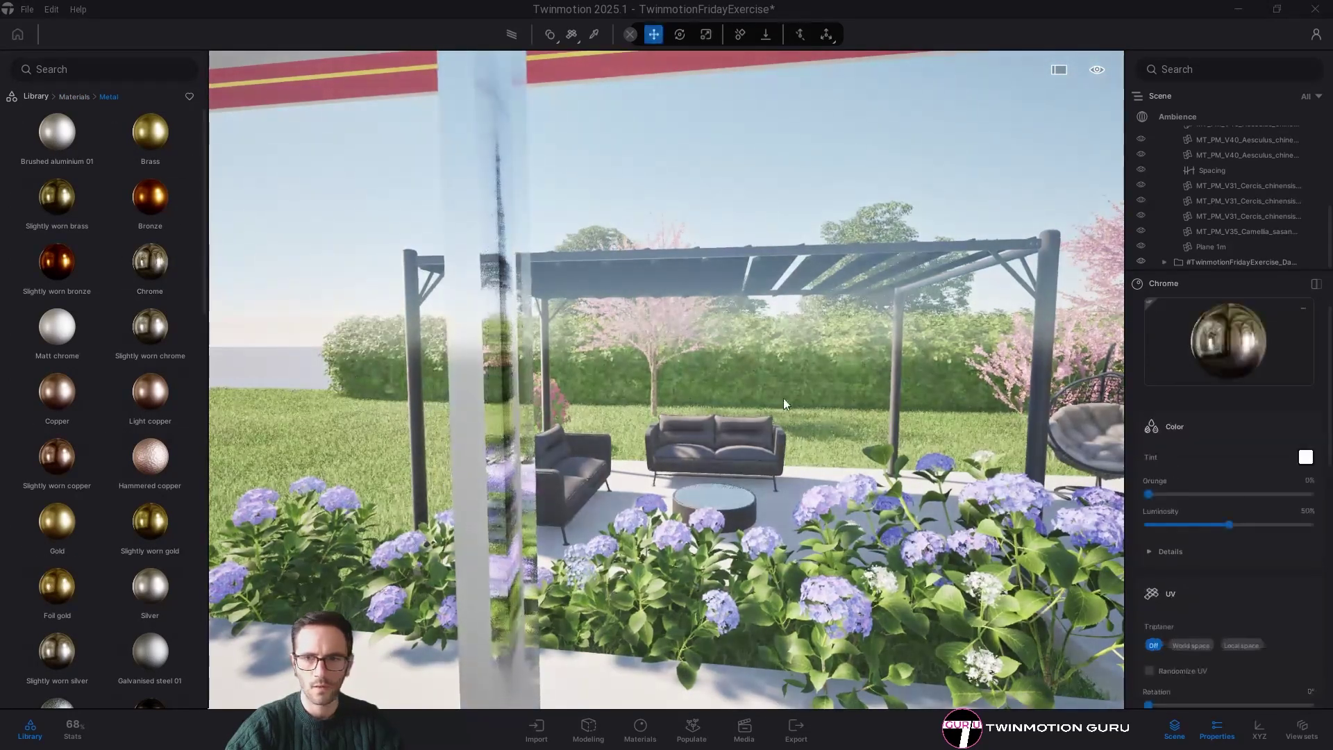
# - Set the window frame's Chrome tint to dark grey 444444 and confirm the colour
pyautogui.click(1306, 456)
pyautogui.moveTo(628, 239); pyautogui.dragTo(813, 183)
pyautogui.click(798, 305)
pyautogui.moveTo(801, 331); pyautogui.dragTo(803, 356)
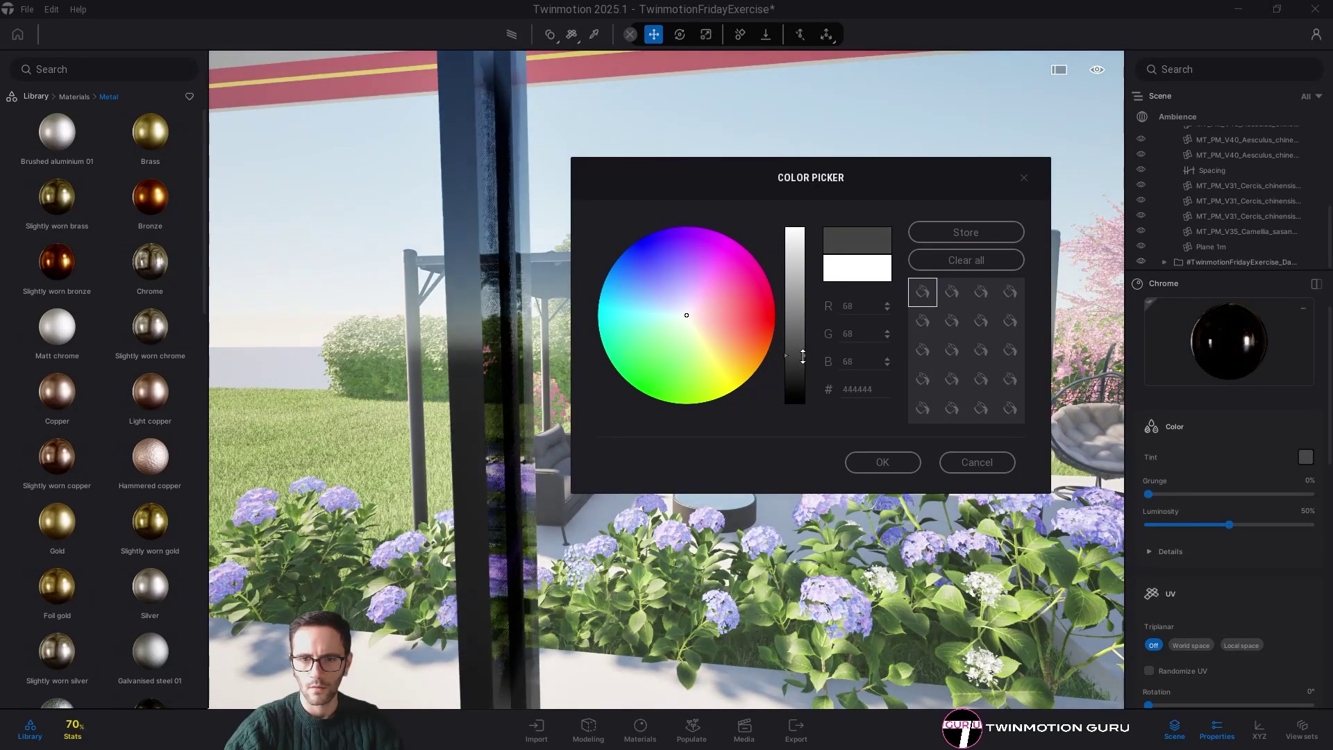
pyautogui.click(883, 462)
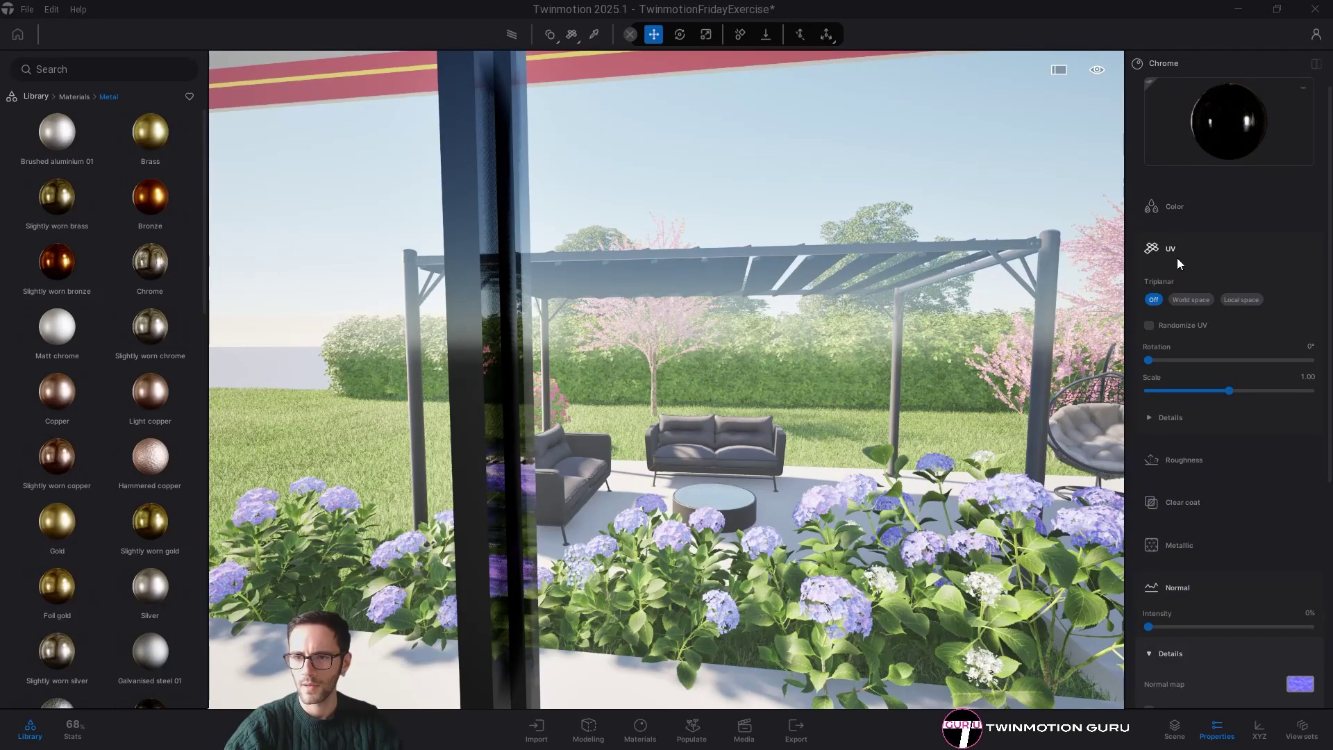
# - Raise the roughness intensity of the window frame's Chrome material to 46%
pyautogui.click(1177, 254)
pyautogui.click(1193, 288)
pyautogui.moveTo(1221, 336); pyautogui.dragTo(1227, 336)
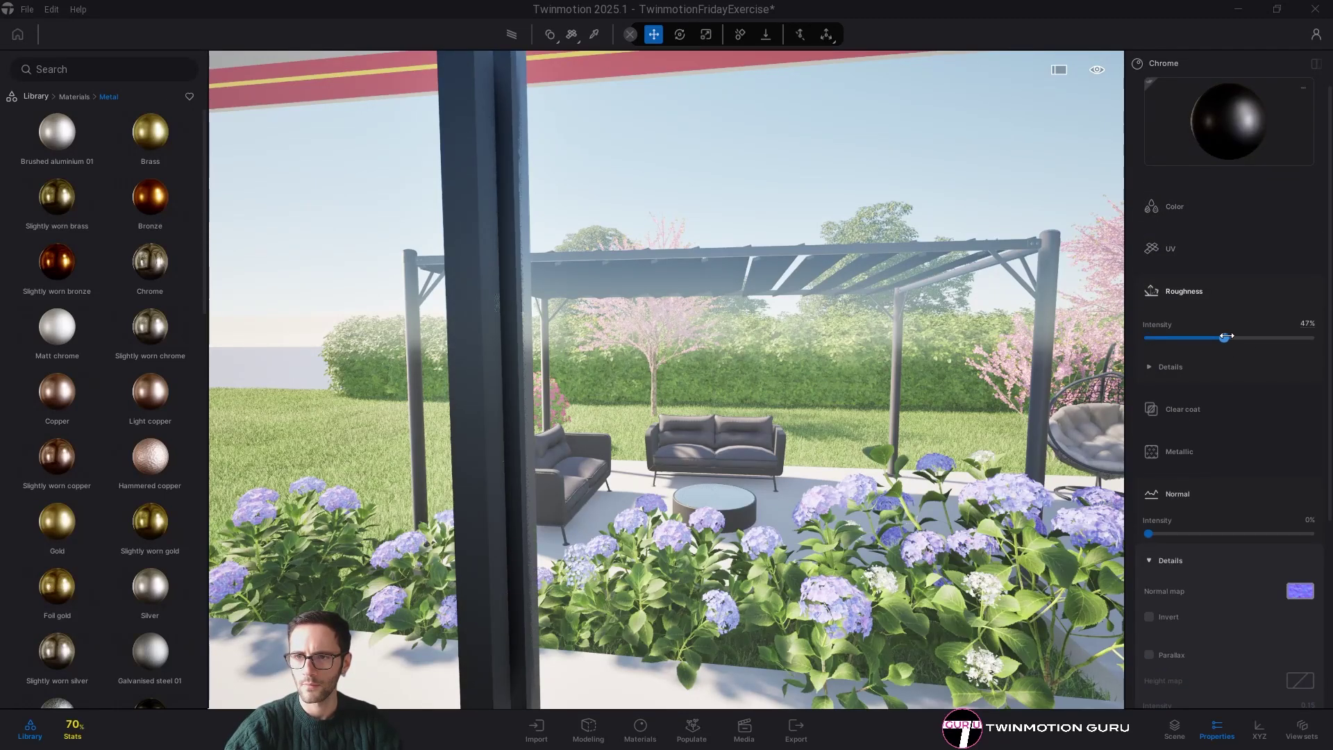
# - Download several chestnut parquet surfaces from the Megascans Wood > Parquet collection, including Stack Bond, Rhombus Hexagon, Double Herringbone, Dutch and Double Rhombus Hexagon
pyautogui.moveTo(666, 379); pyautogui.dragTo(486, 379, button='right')
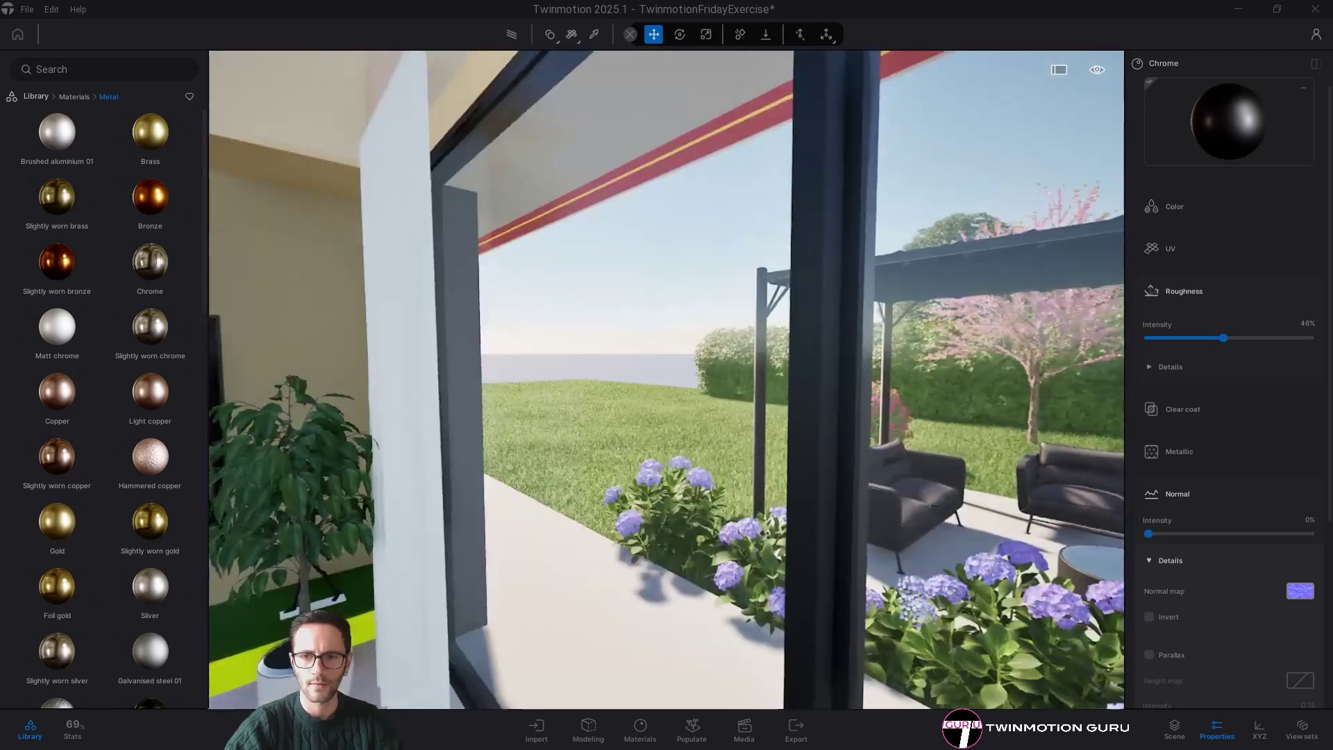
pyautogui.moveTo(716, 329); pyautogui.dragTo(396, 410, button='right')
pyautogui.press('w')
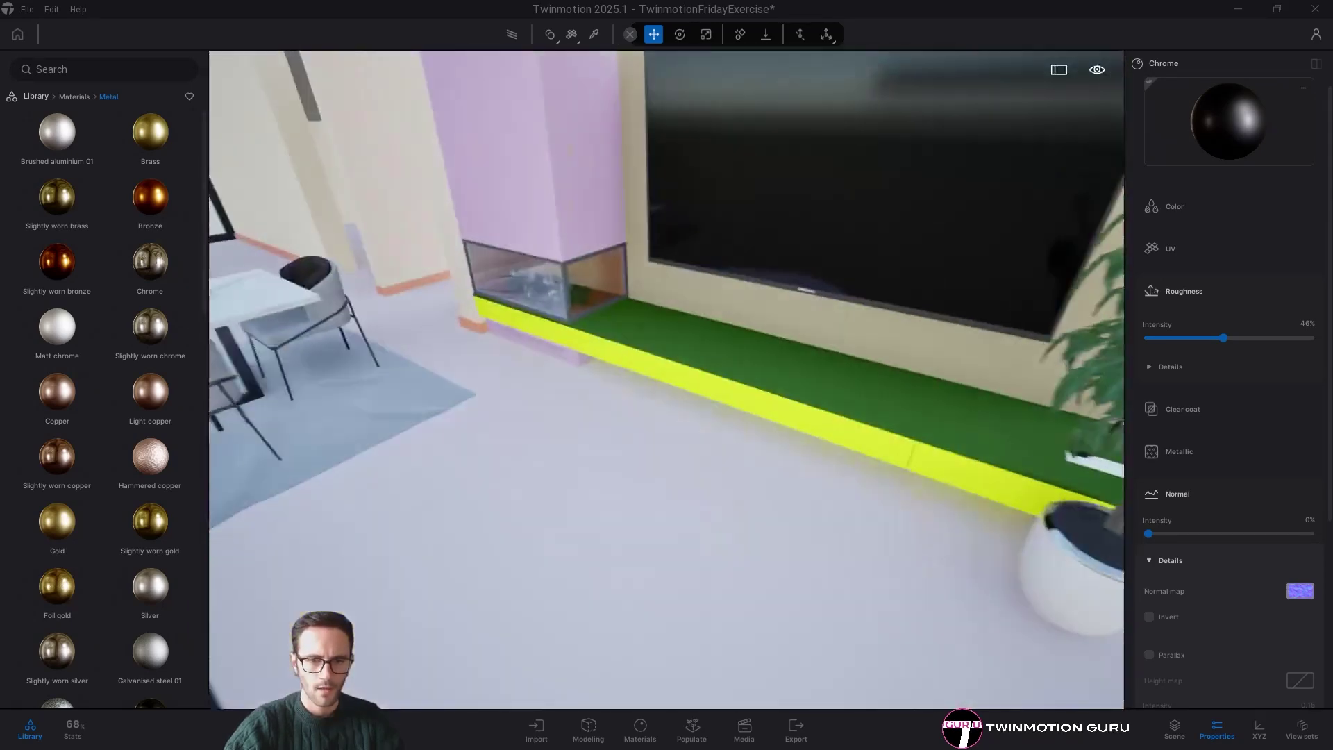
pyautogui.click(34, 97)
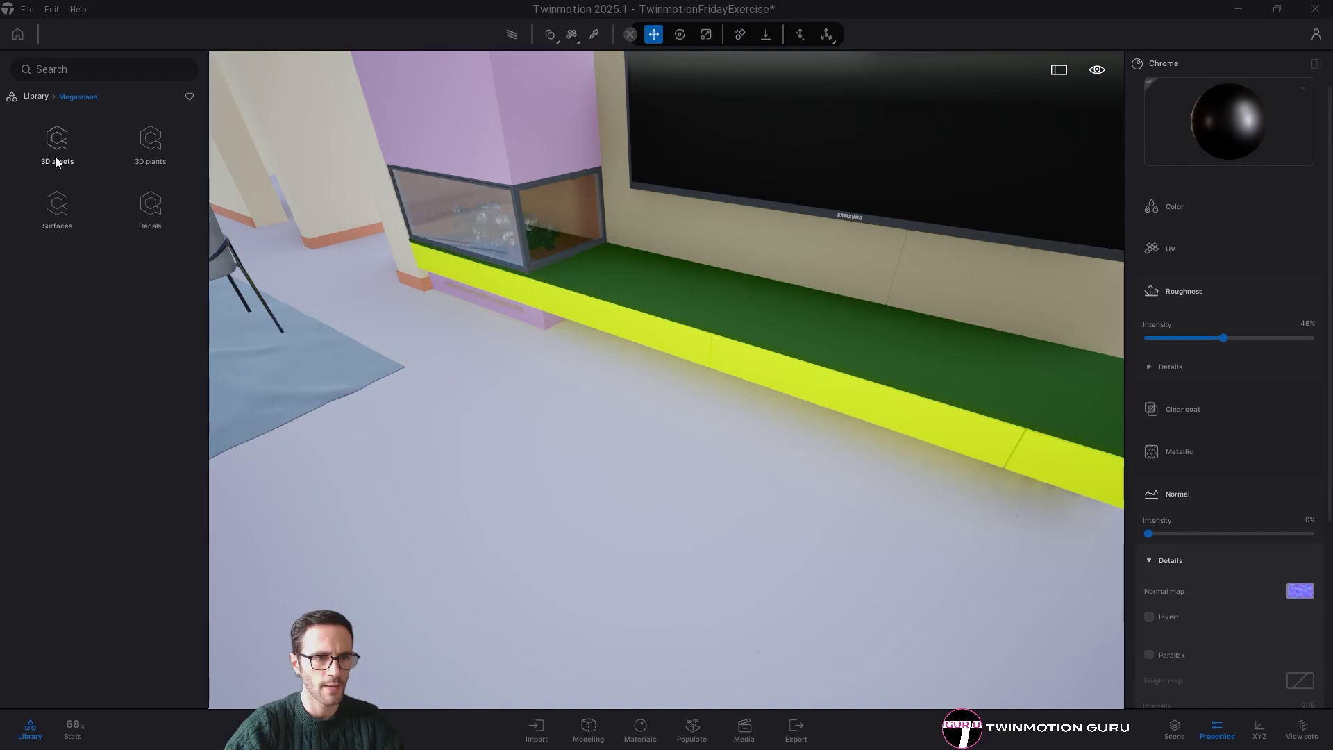
pyautogui.click(57, 206)
pyautogui.press('w')
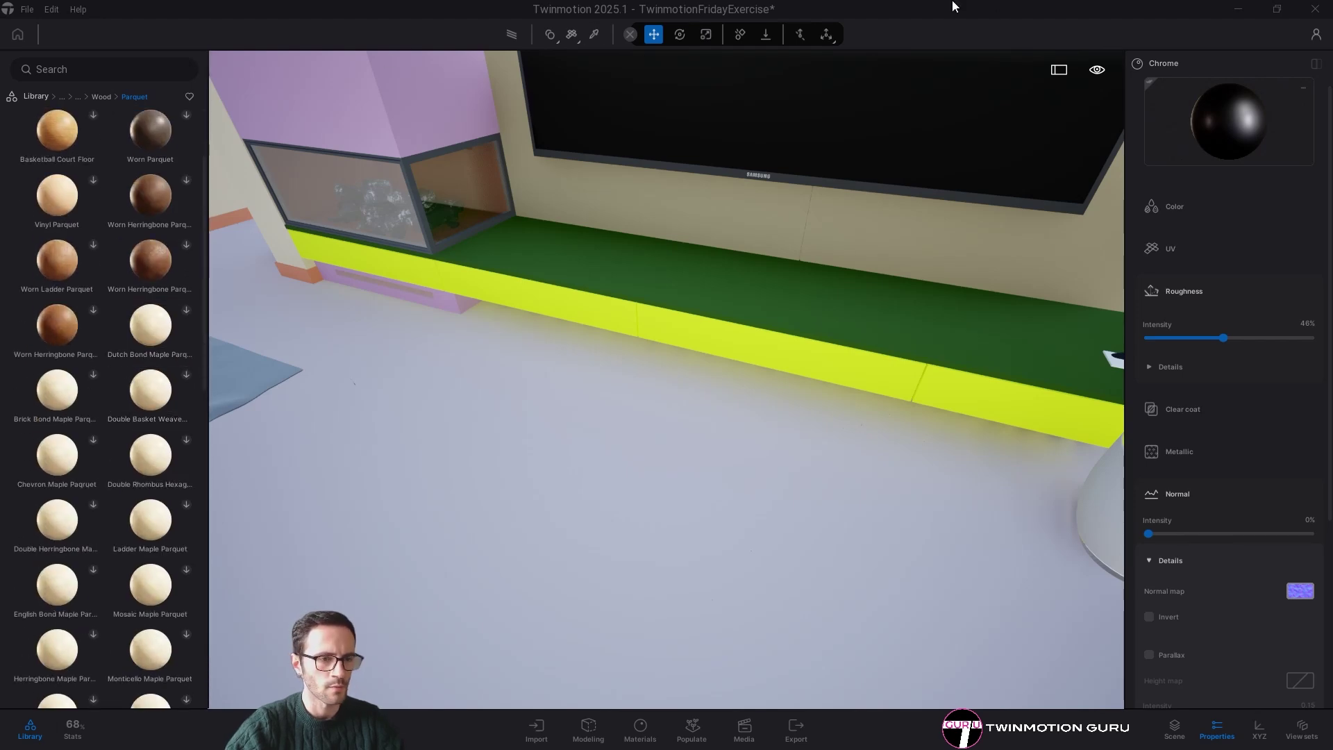
pyautogui.scroll(-10, 157, 338)
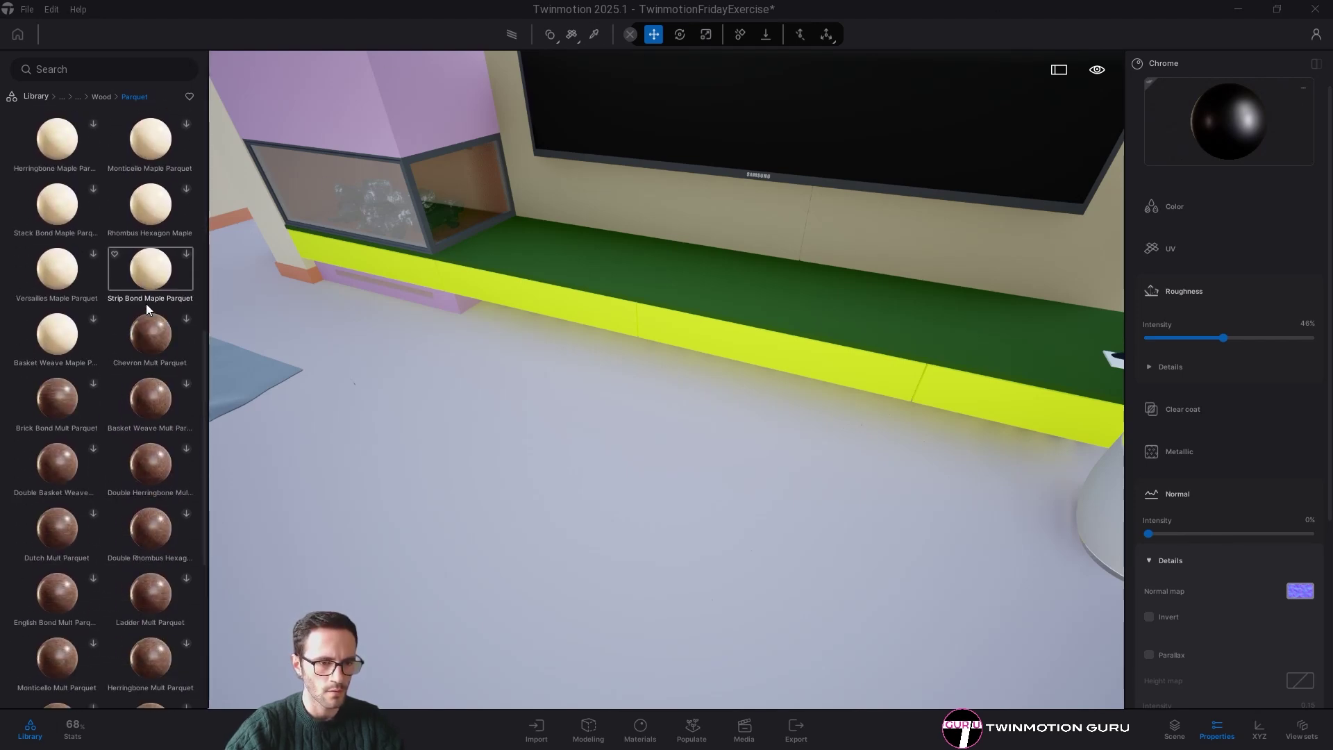
pyautogui.scroll(-5, 140, 304)
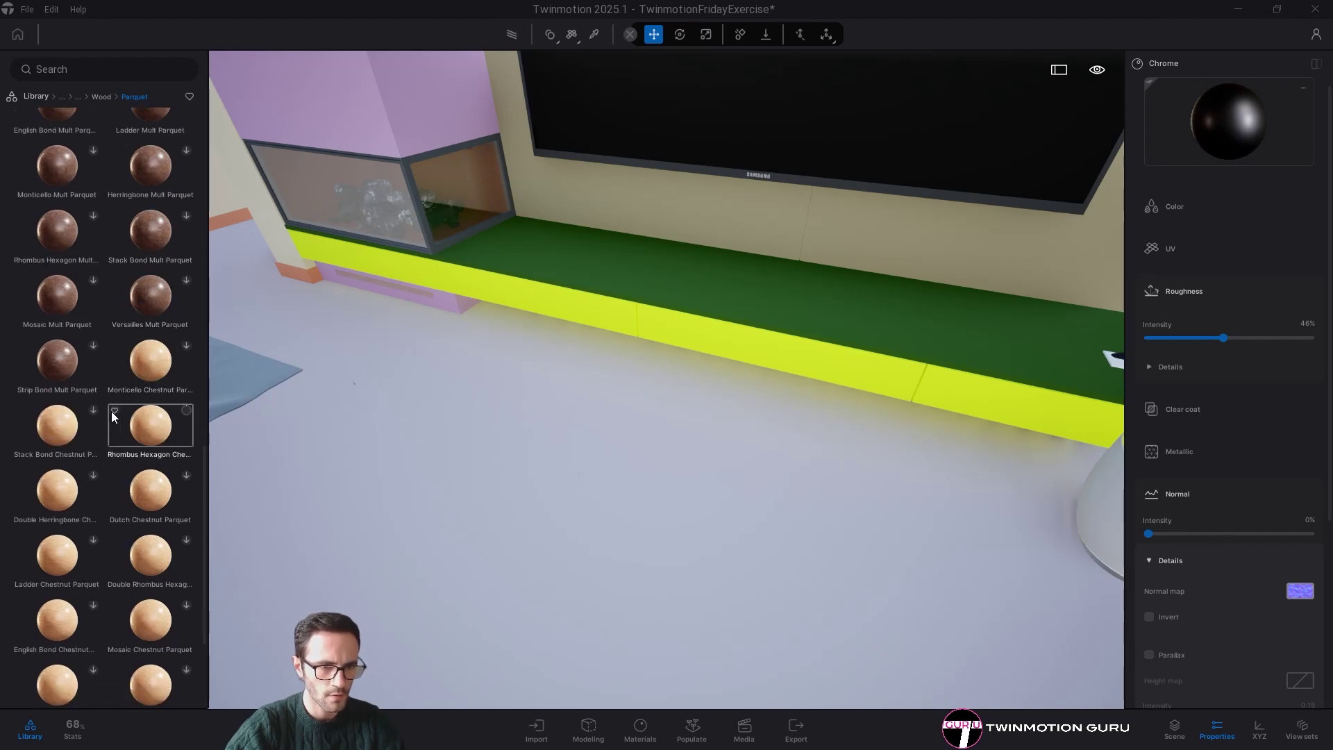
pyautogui.click(93, 409)
pyautogui.click(93, 475)
pyautogui.click(186, 475)
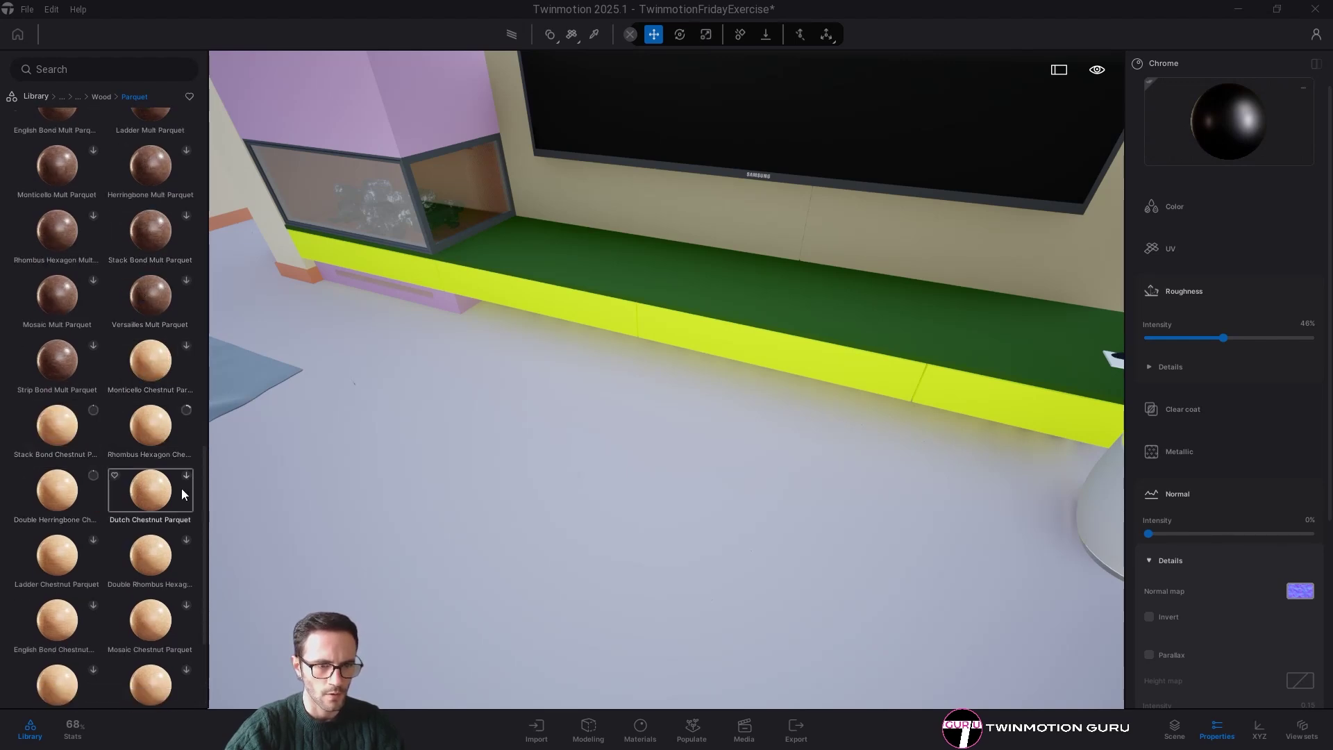
pyautogui.click(186, 539)
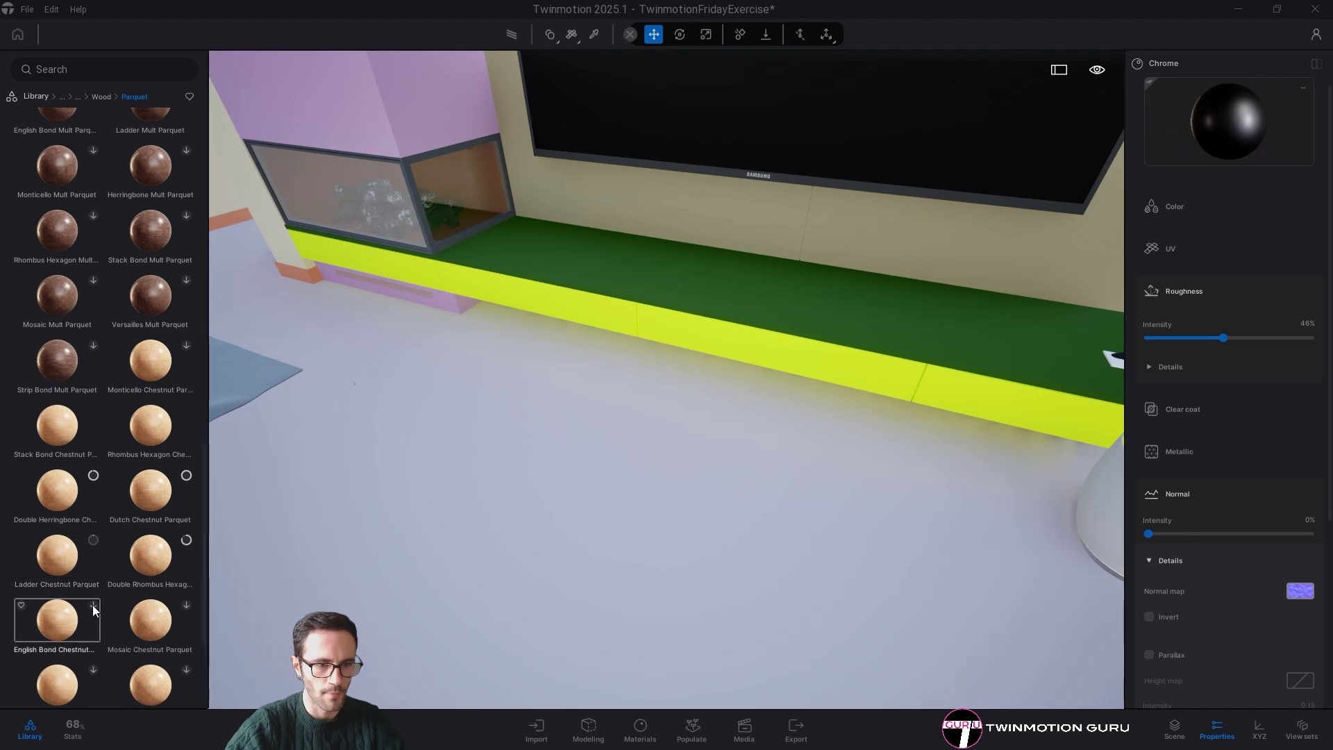
# - Try the Rhombus Hexagon, Stack Bond and Dutch Chestnut Parquet materials on the living room floor
pyautogui.moveTo(150, 426); pyautogui.dragTo(531, 506)
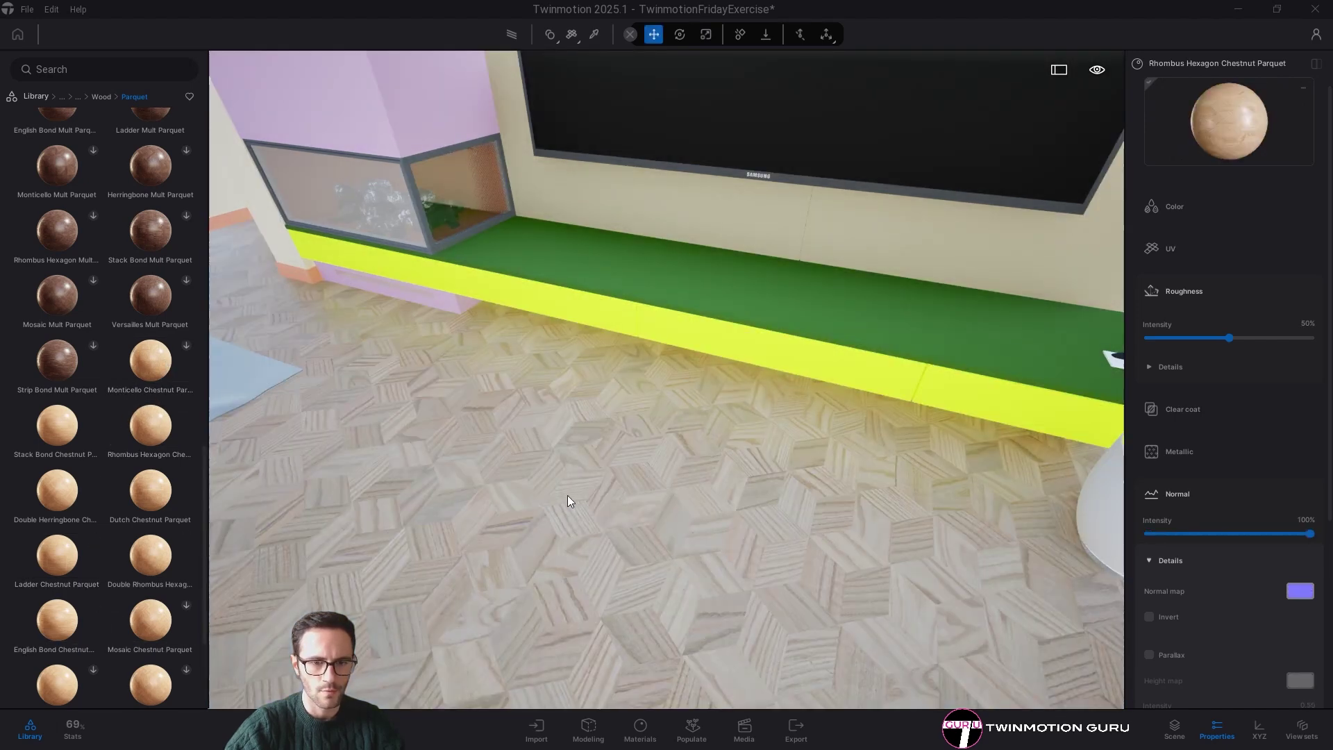
pyautogui.moveTo(568, 494); pyautogui.dragTo(519, 632, button='right')
pyautogui.click(518, 632)
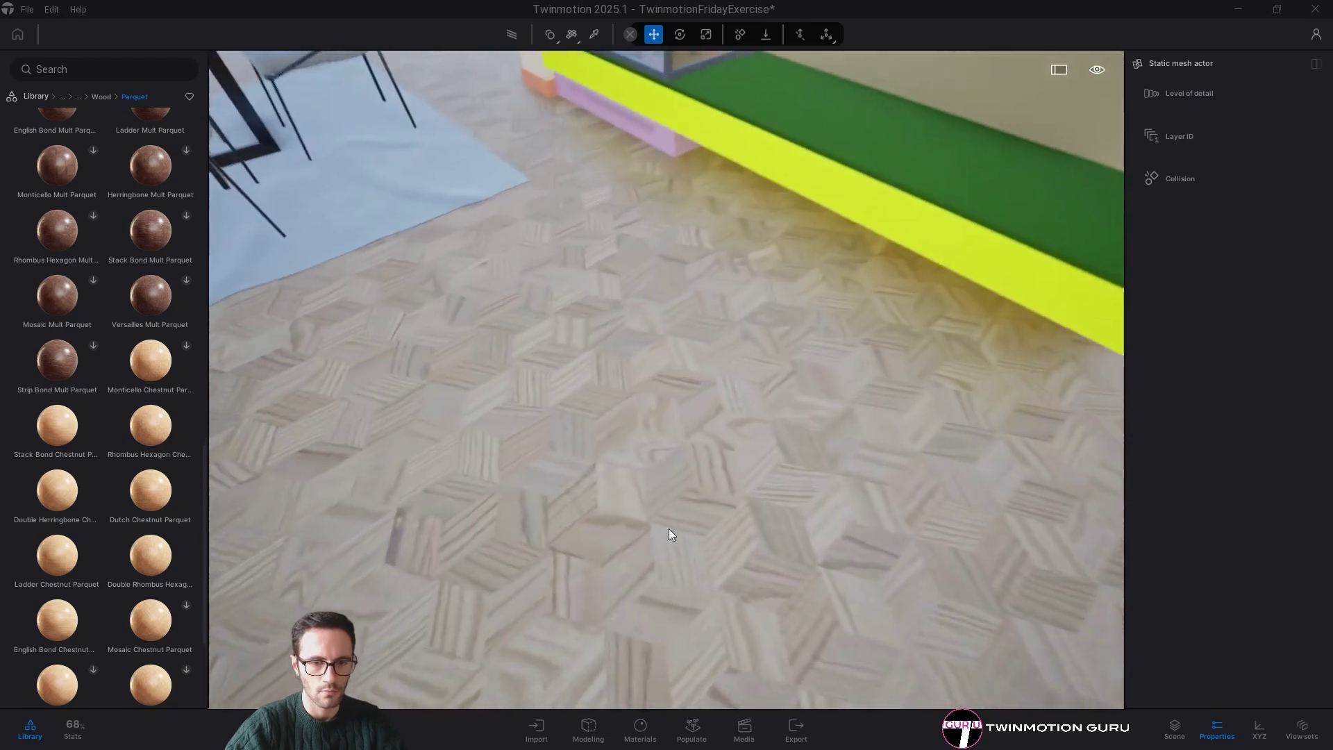
pyautogui.moveTo(148, 486); pyautogui.dragTo(723, 490)
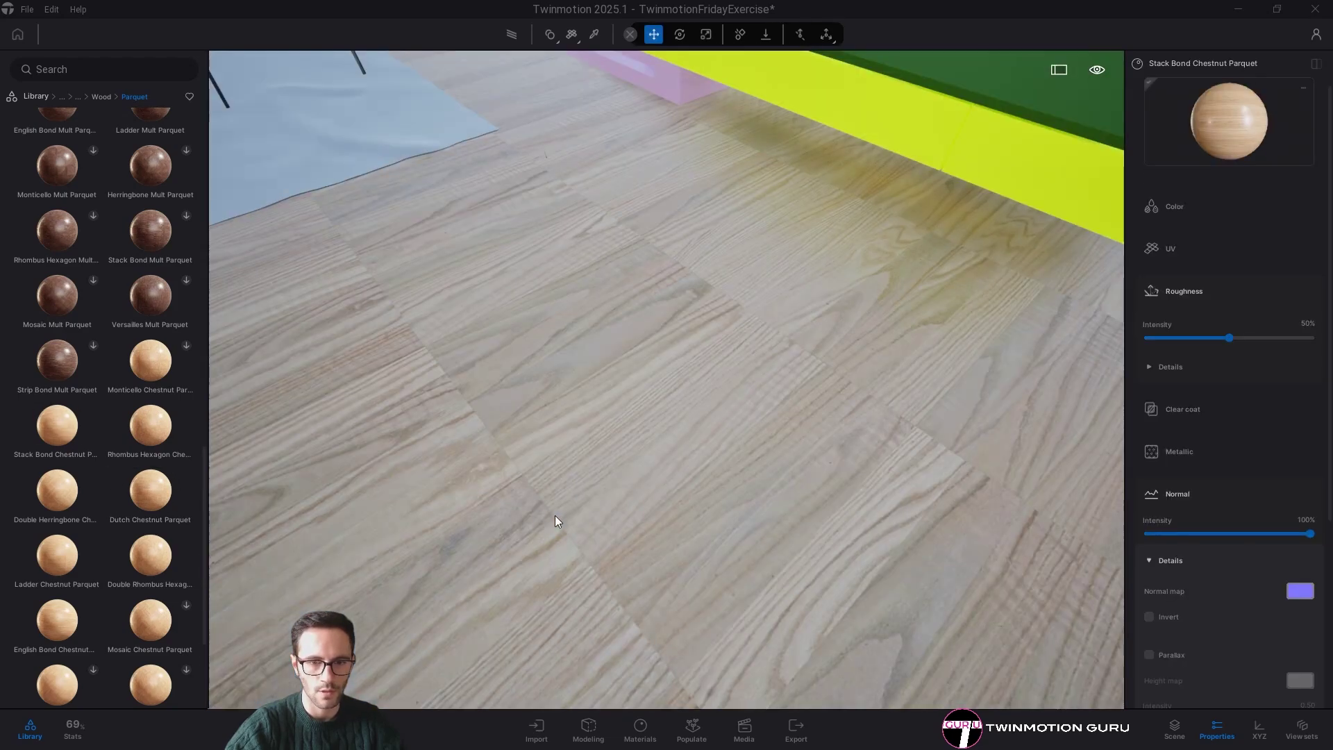
pyautogui.moveTo(89, 505); pyautogui.dragTo(535, 532)
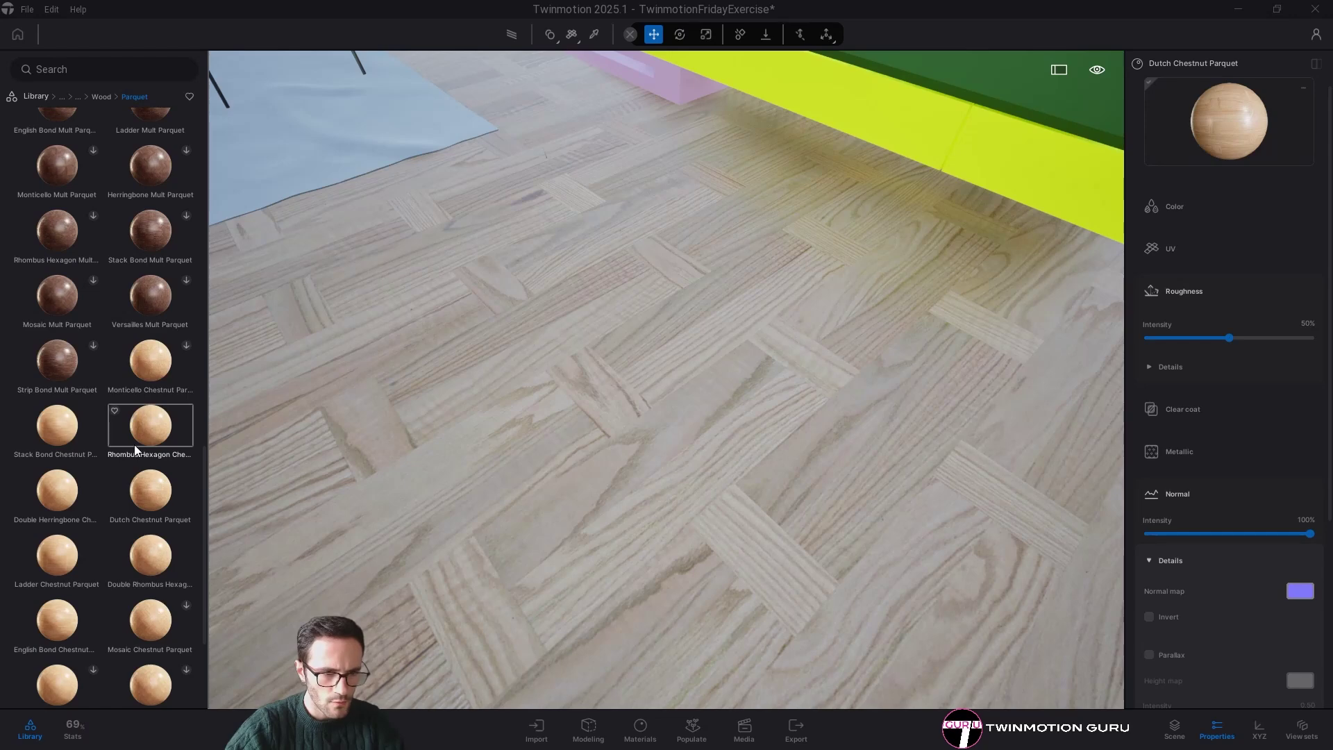
pyautogui.click(101, 70)
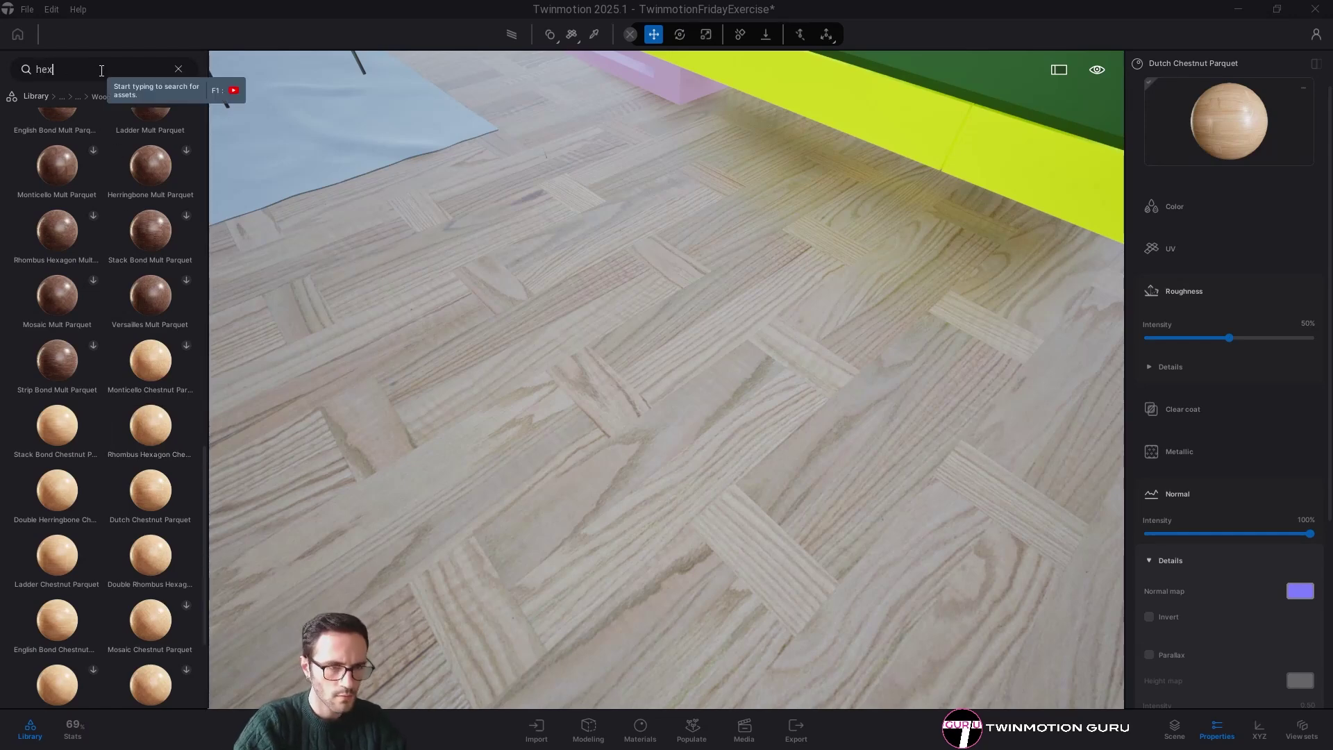
pyautogui.write('hex')
pyautogui.press('Return')
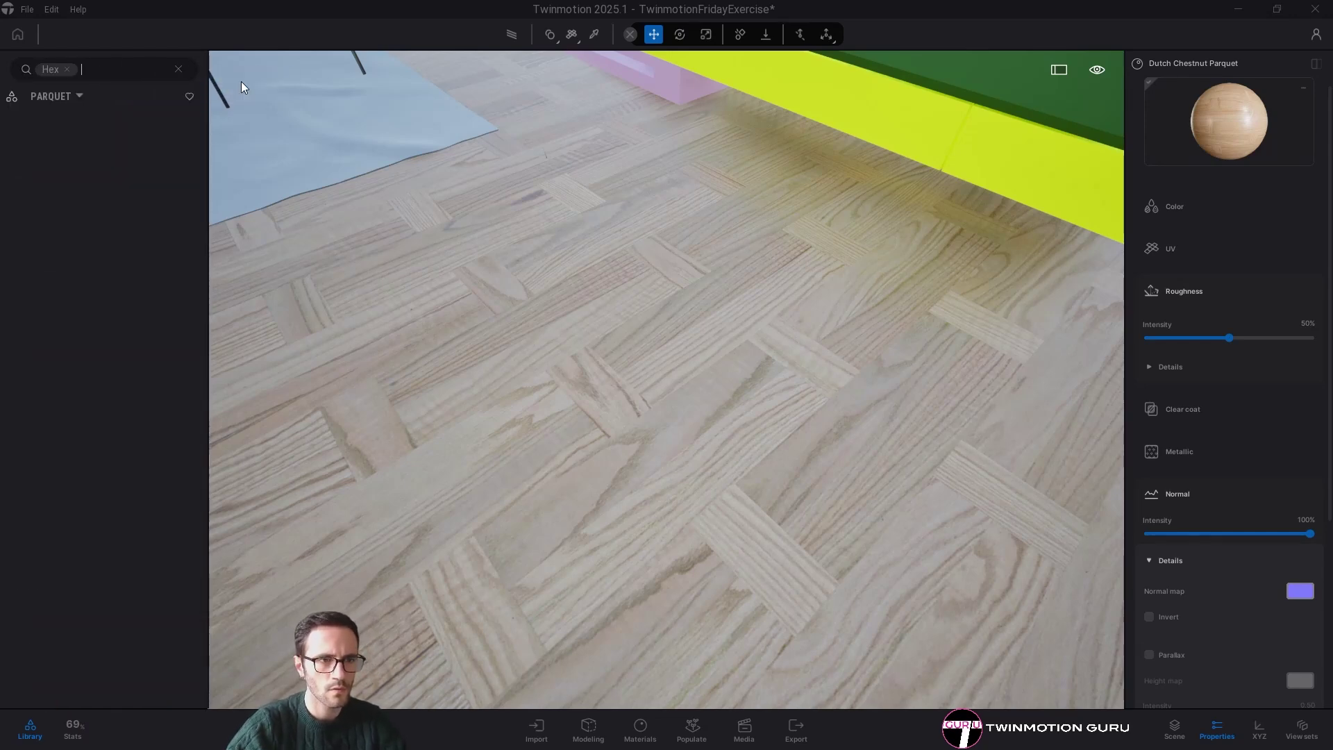
pyautogui.click(178, 69)
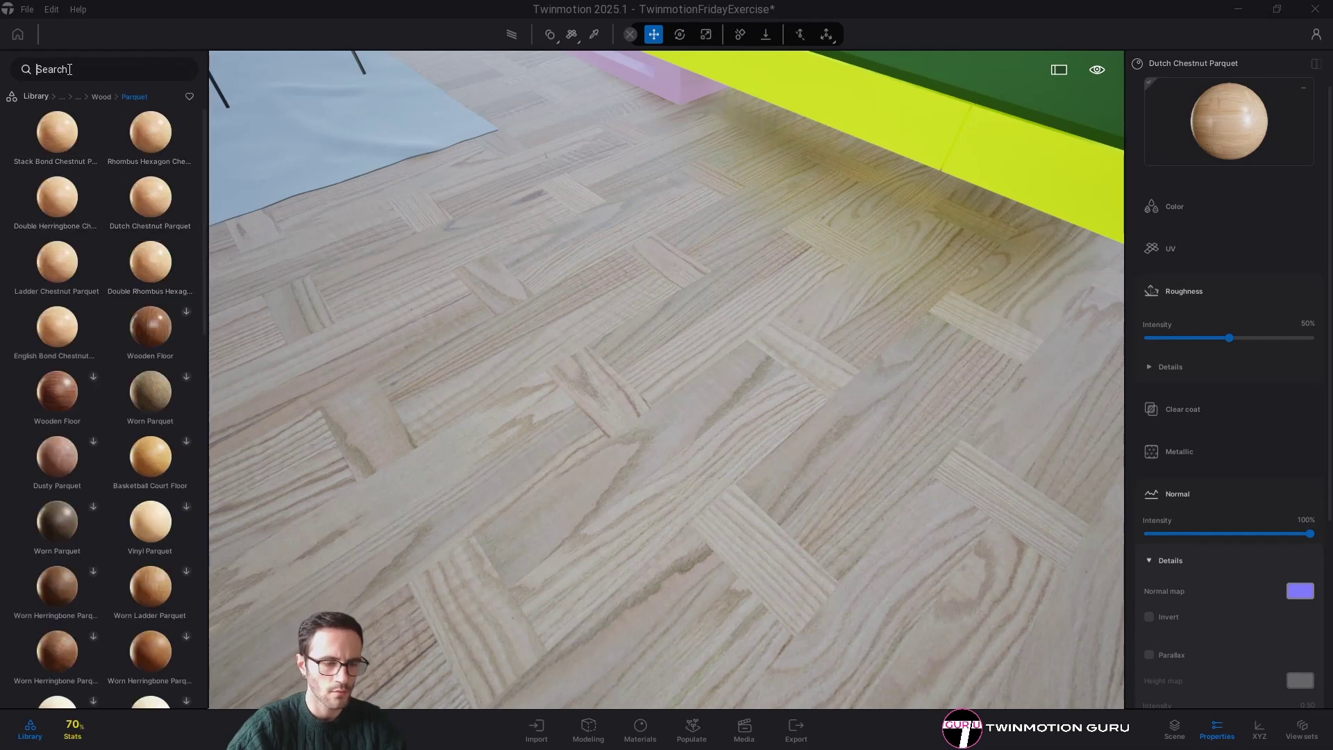
# - Search the parquet materials for "hexagon" and apply Double Rhombus Hexagon Chestnut Parquet to the living room floor
pyautogui.write('hexagon')
pyautogui.press('Return')
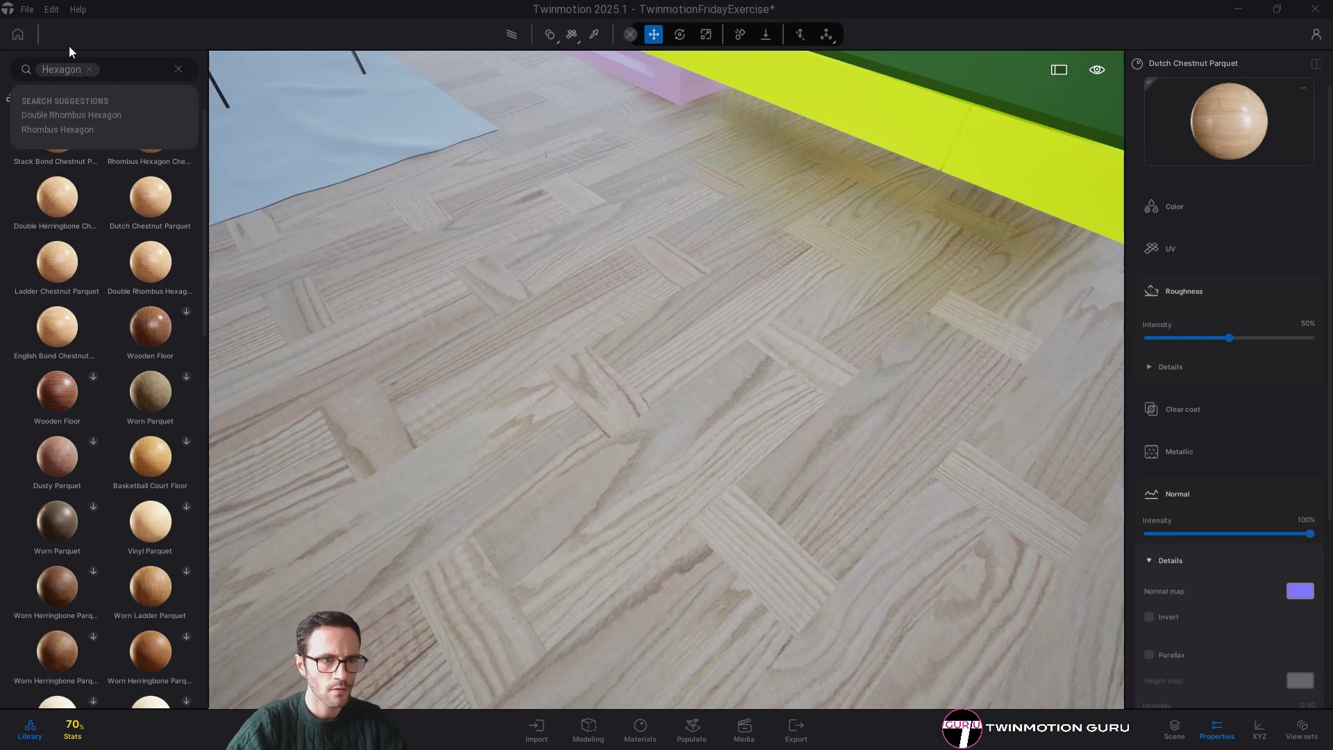
pyautogui.moveTo(301, 218); pyautogui.dragTo(606, 374)
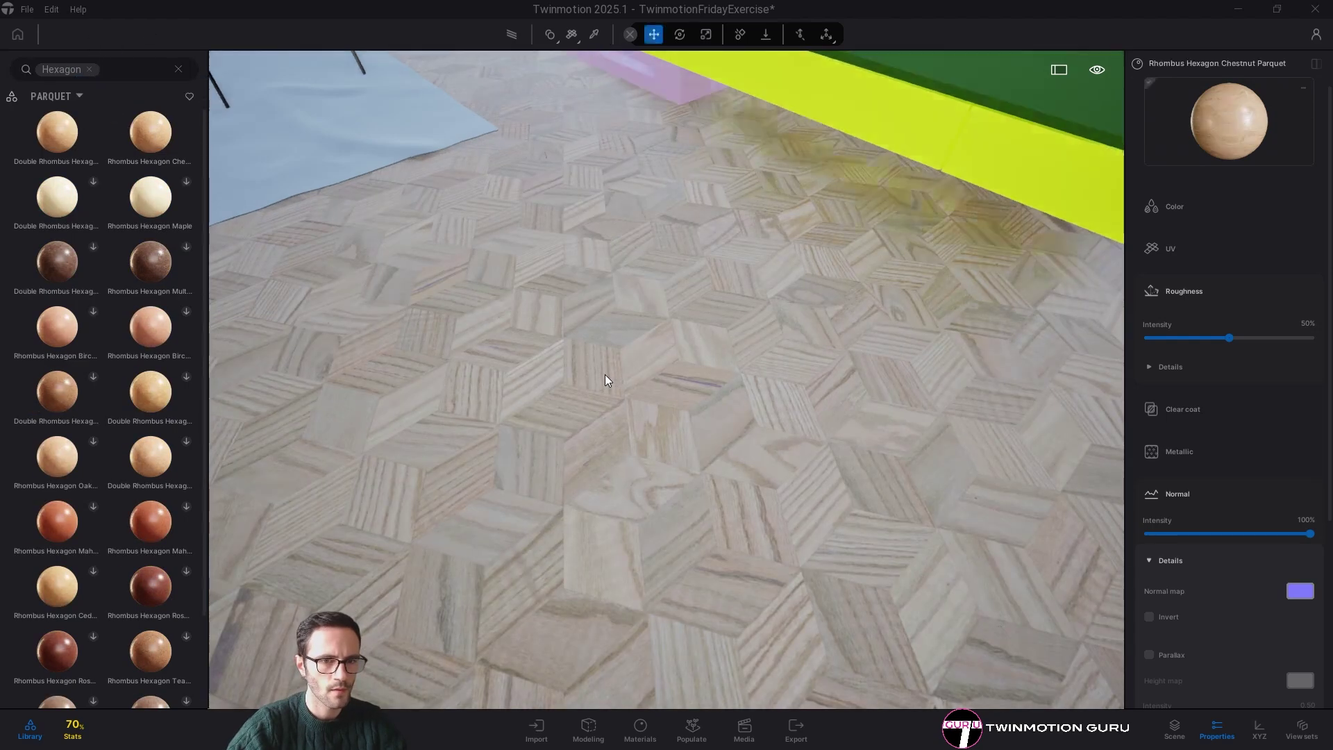
pyautogui.moveTo(150, 132); pyautogui.dragTo(627, 415)
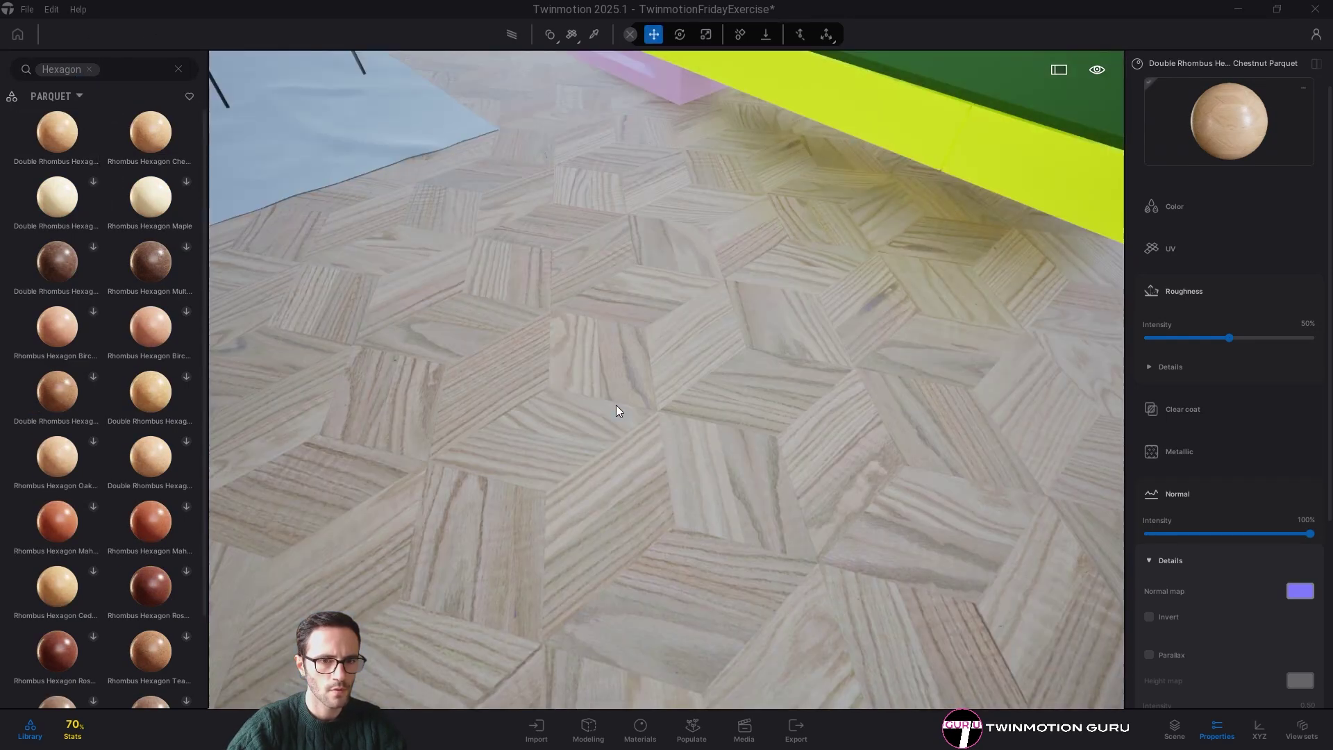
pyautogui.moveTo(615, 406); pyautogui.dragTo(660, 419, button='right')
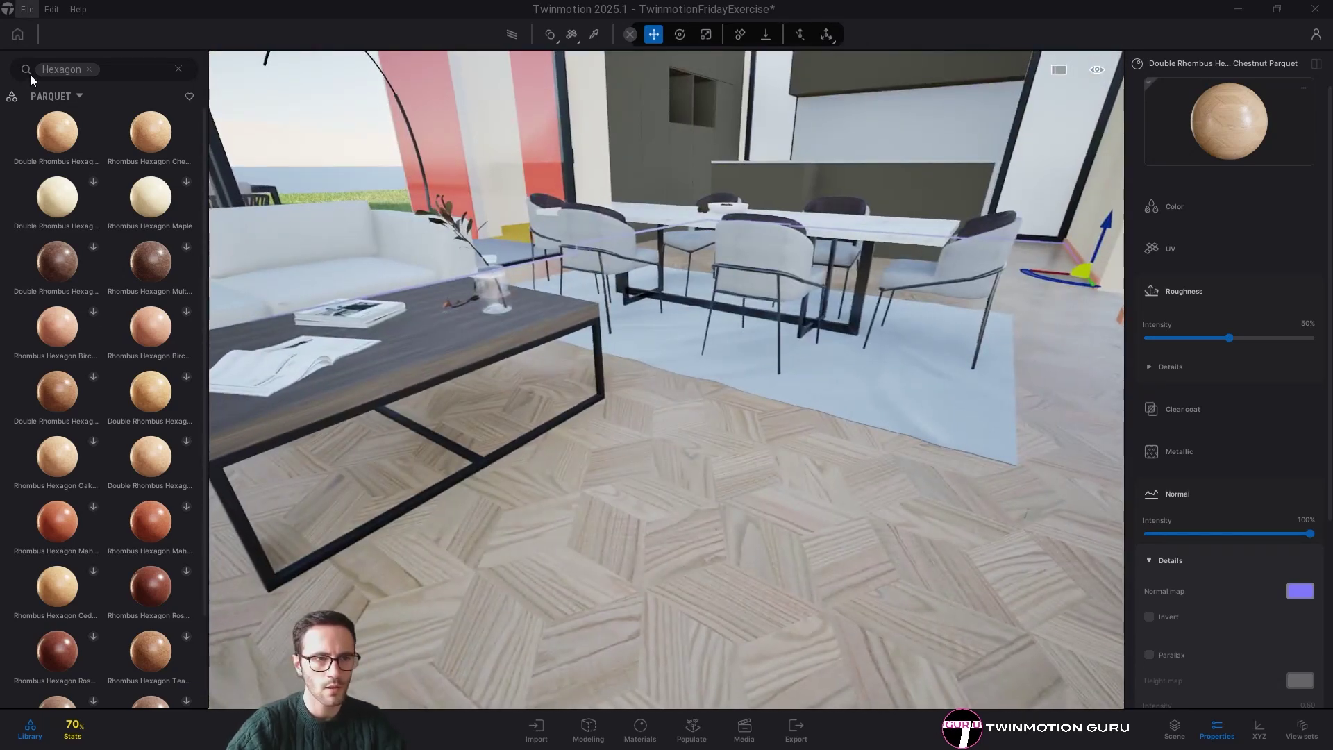
# - Clear the Hexagon search and return to the asset library's main categories
pyautogui.click(178, 69)
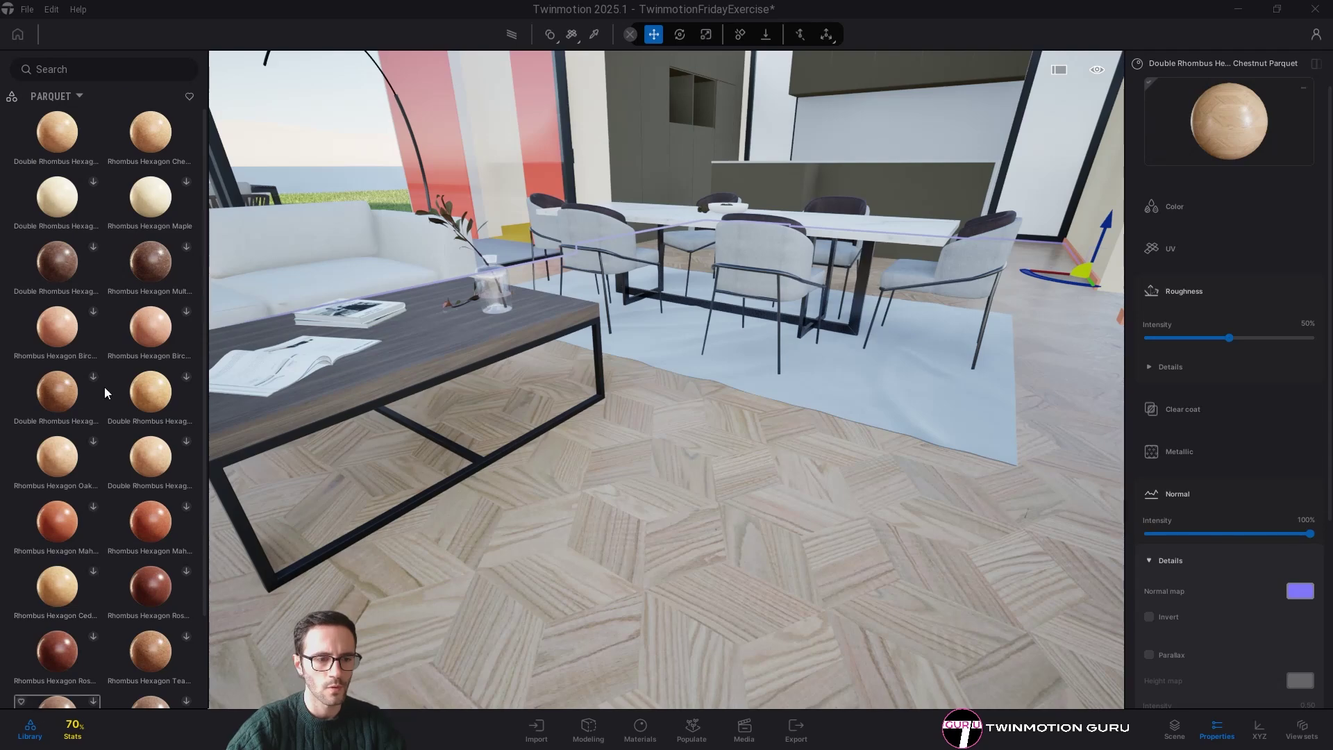
pyautogui.click(39, 98)
pyautogui.moveTo(559, 393); pyautogui.dragTo(702, 398, button='right')
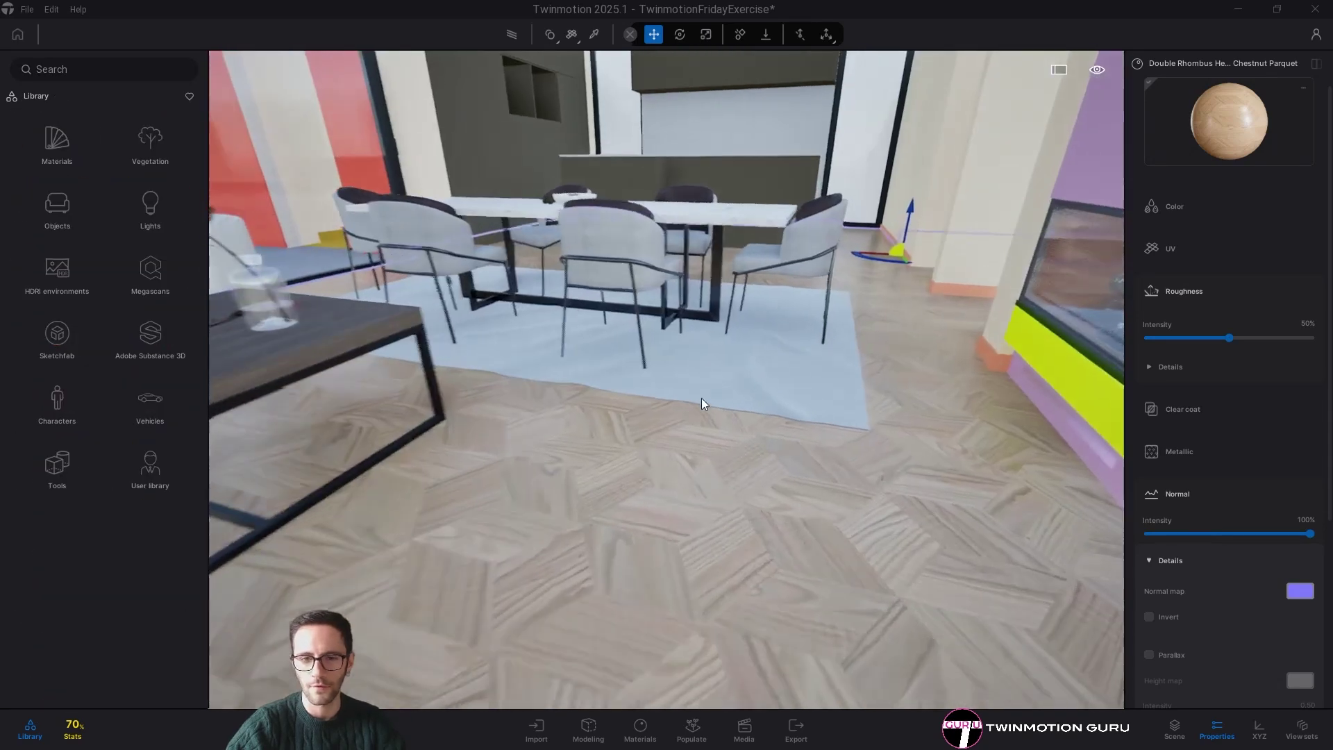
# - Sample the living room floor's parquet material and examine its color settings and base texture map
pyautogui.press('p')
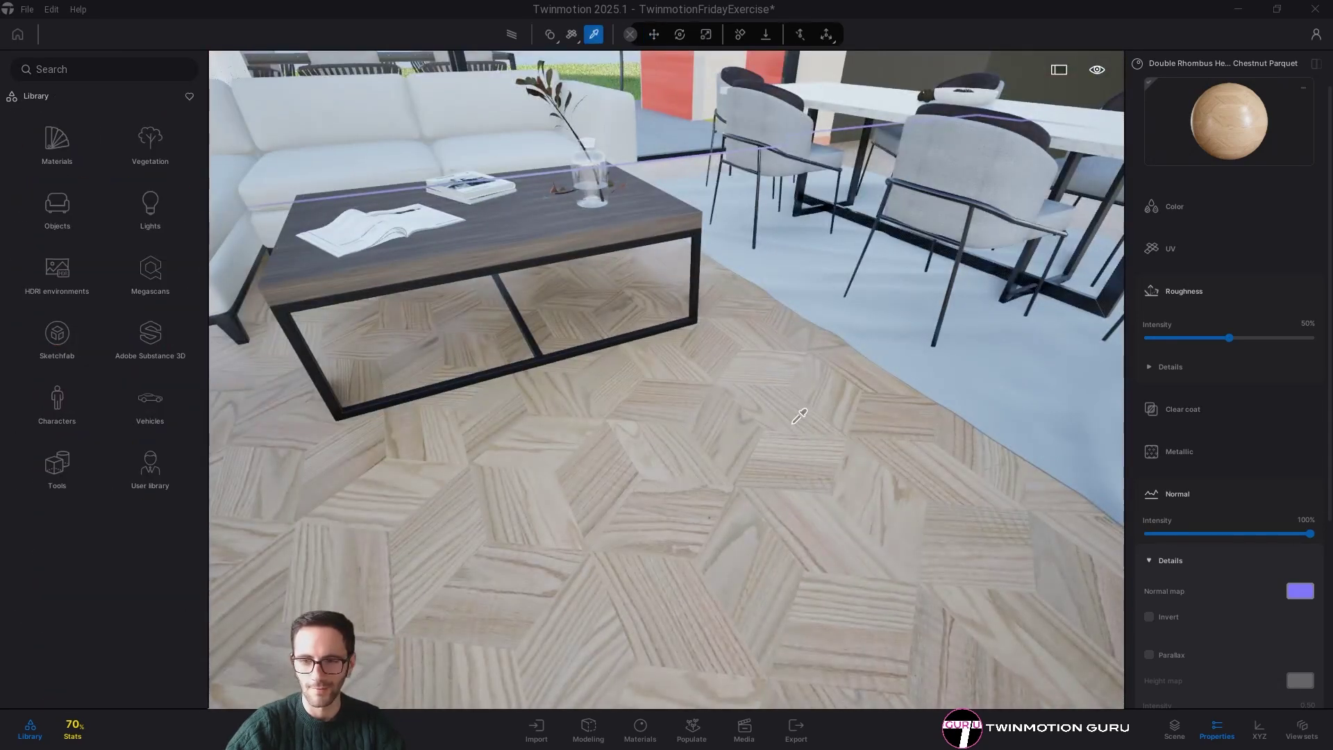
pyautogui.click(793, 423)
pyautogui.click(1181, 208)
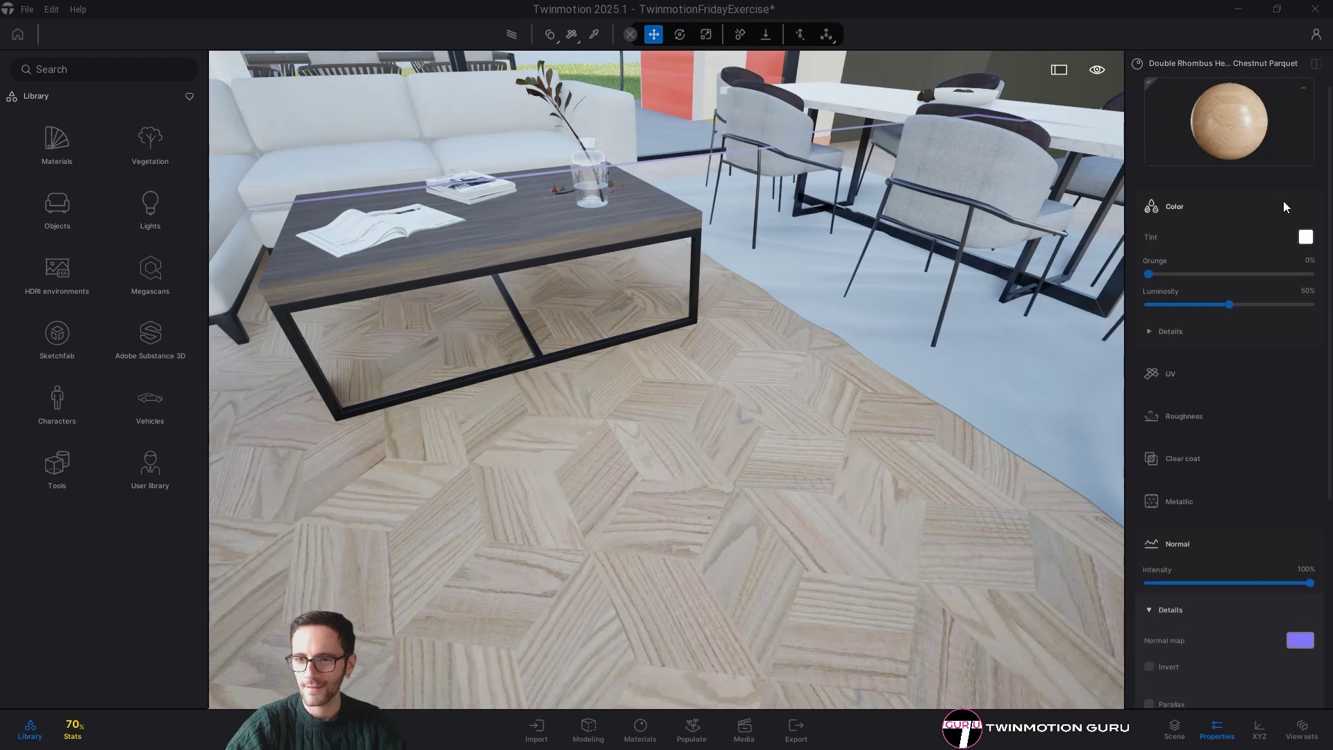
pyautogui.click(1183, 328)
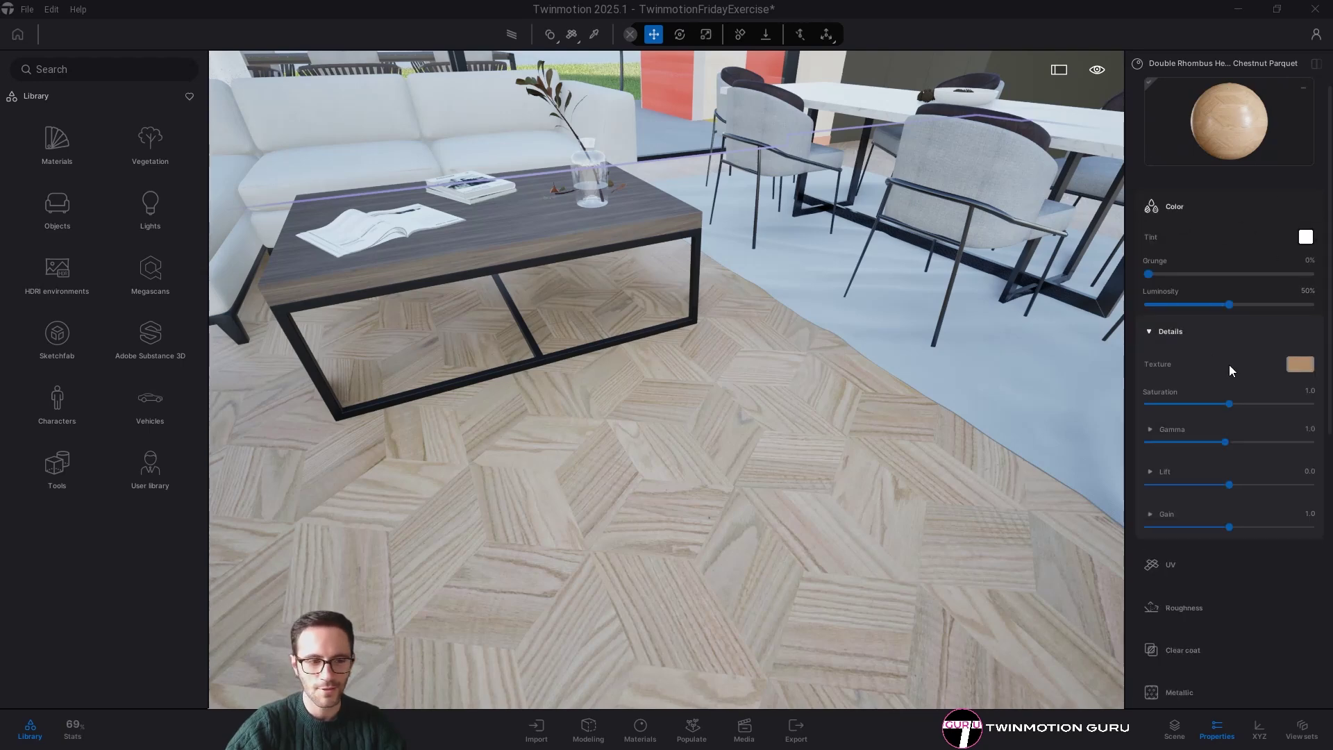
pyautogui.click(1300, 365)
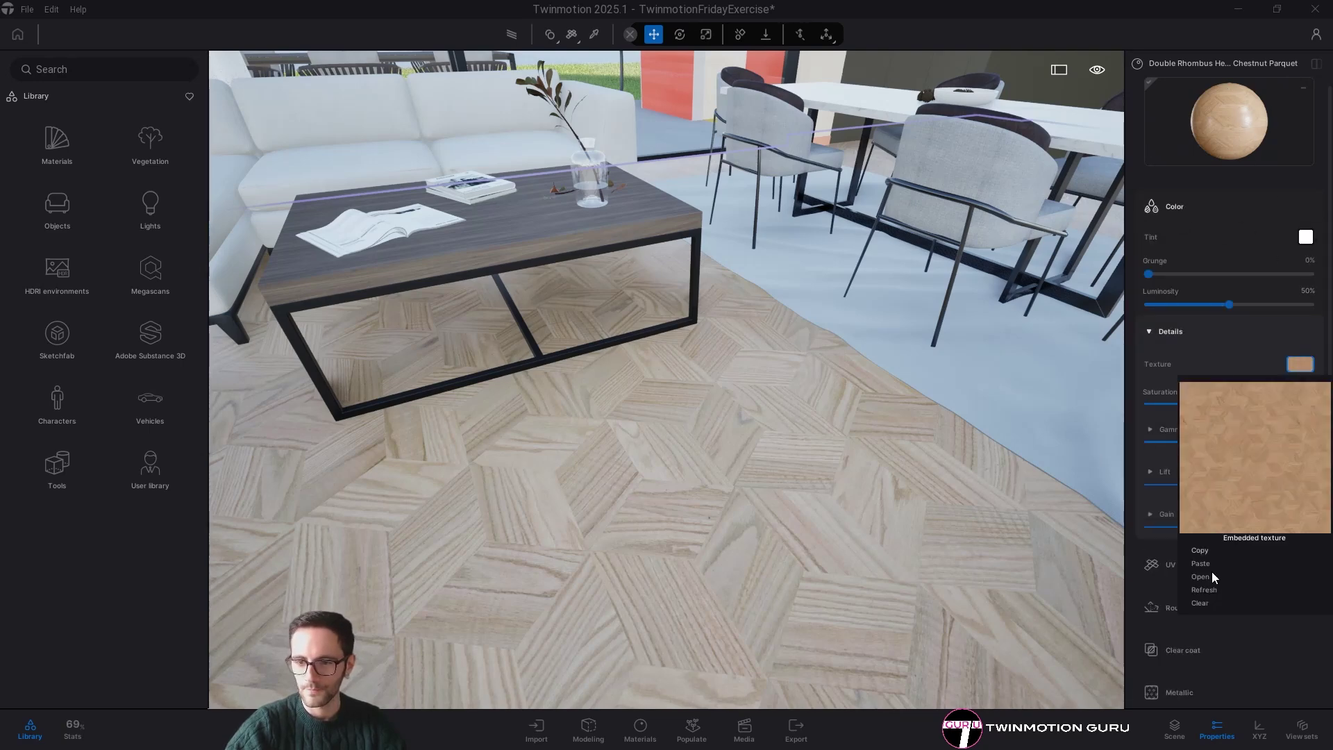
# - Darken the parquet floor material with tint 3D3D3D and reduce its color saturation to 0
pyautogui.click(1306, 236)
pyautogui.moveTo(759, 224); pyautogui.dragTo(901, 184)
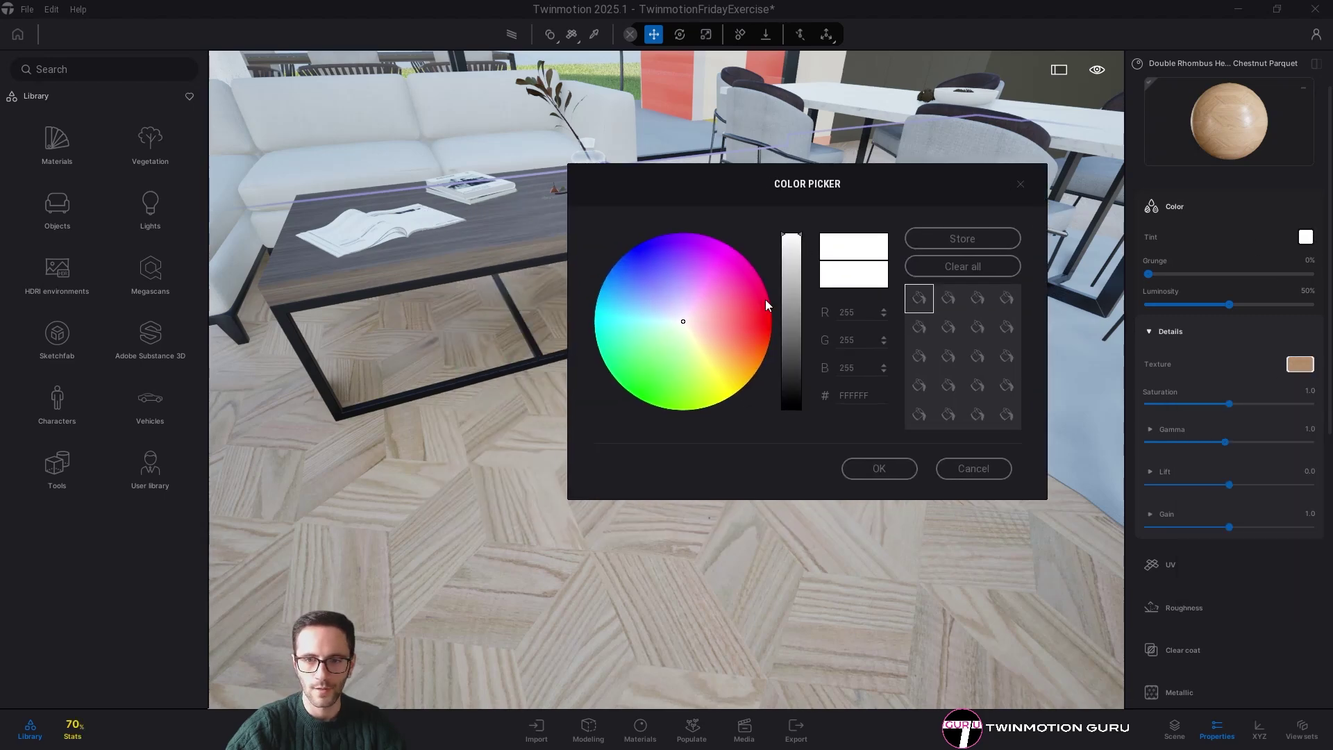
pyautogui.moveTo(792, 240); pyautogui.dragTo(792, 366)
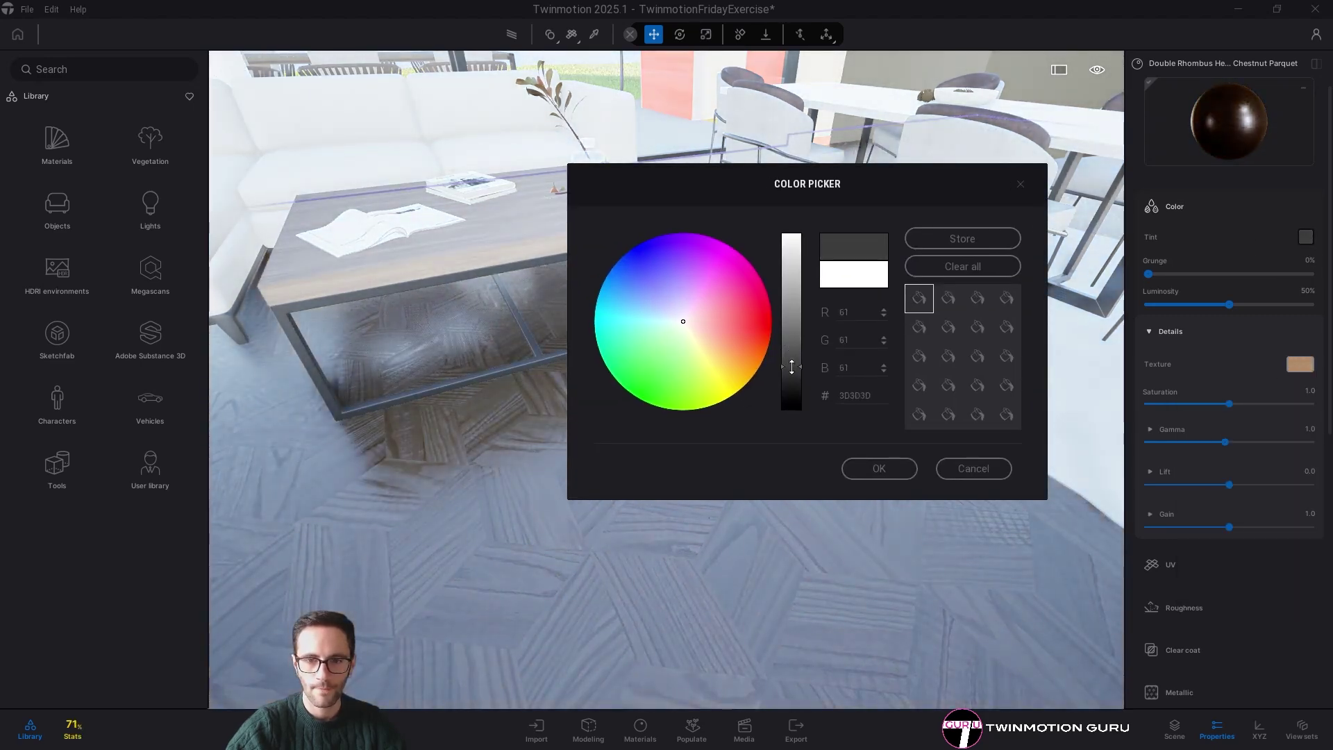
pyautogui.click(885, 467)
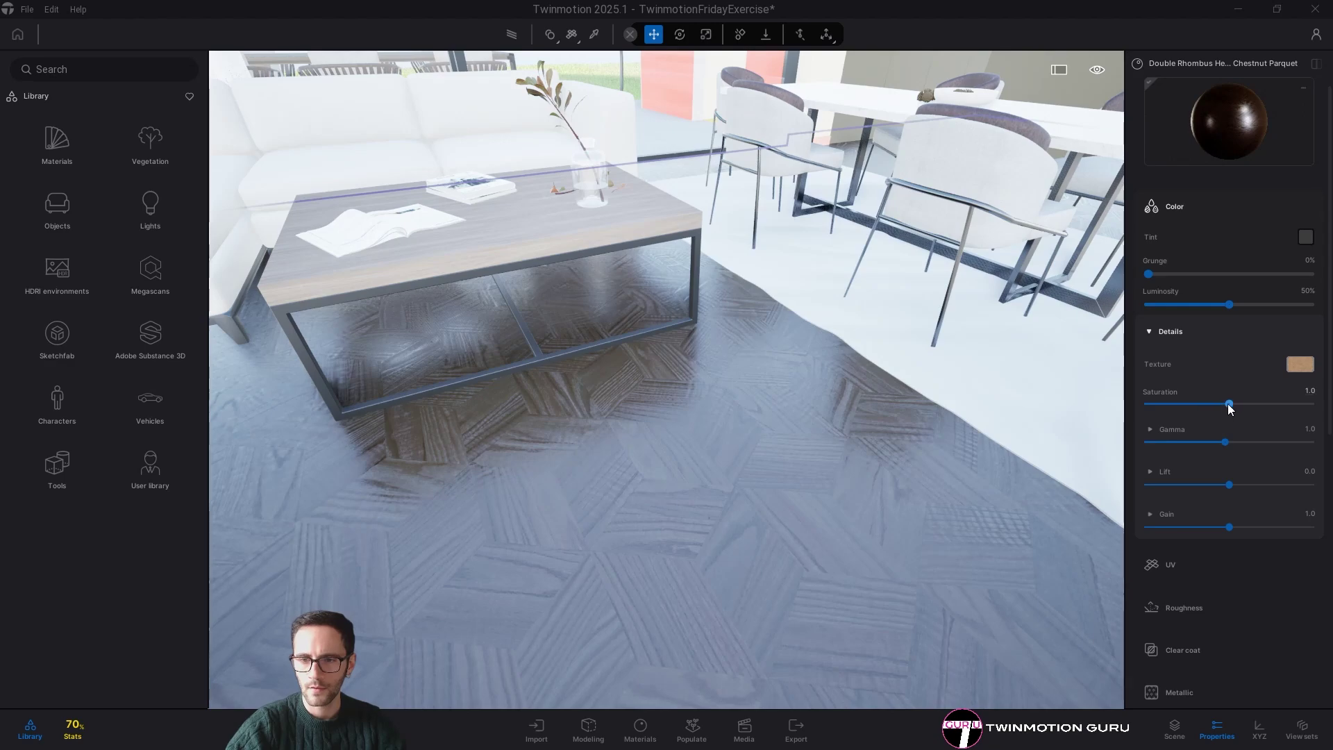
pyautogui.moveTo(1228, 404); pyautogui.dragTo(920, 397)
pyautogui.moveTo(785, 476); pyautogui.dragTo(1264, 451, button='right')
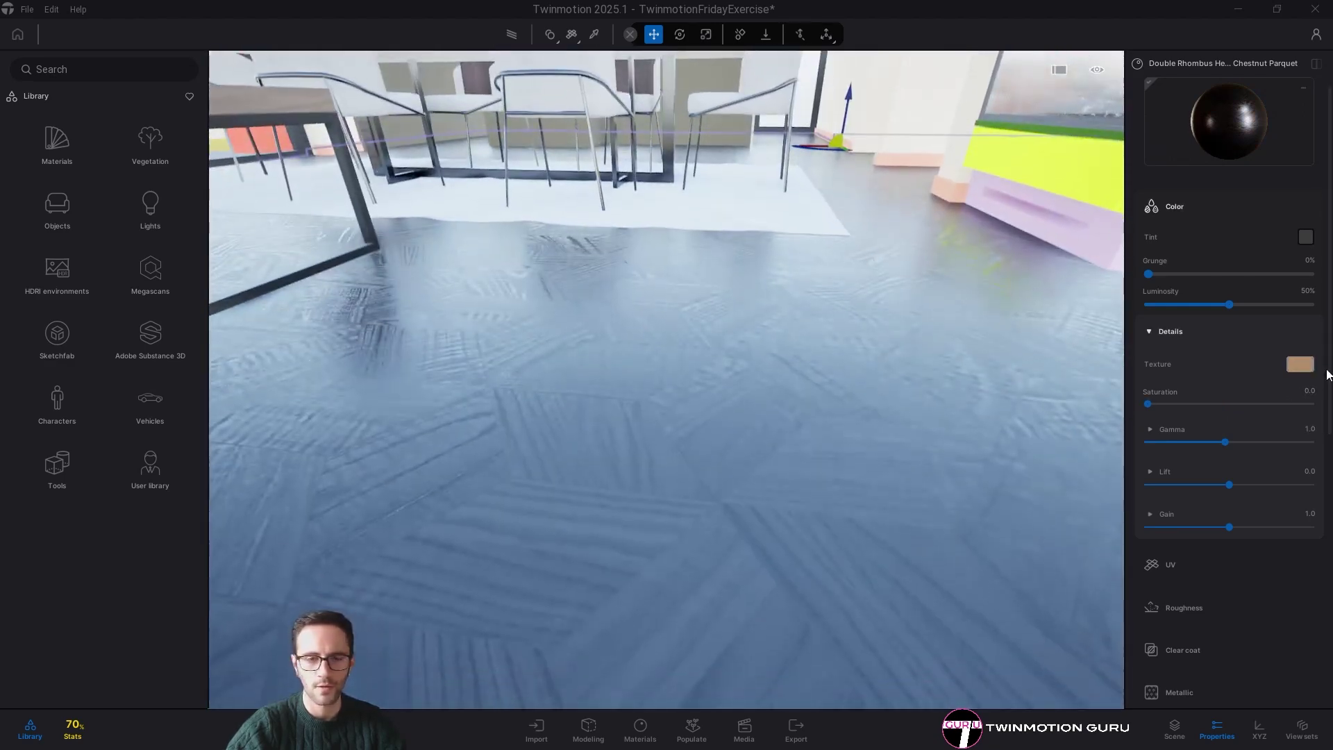
pyautogui.press('s')
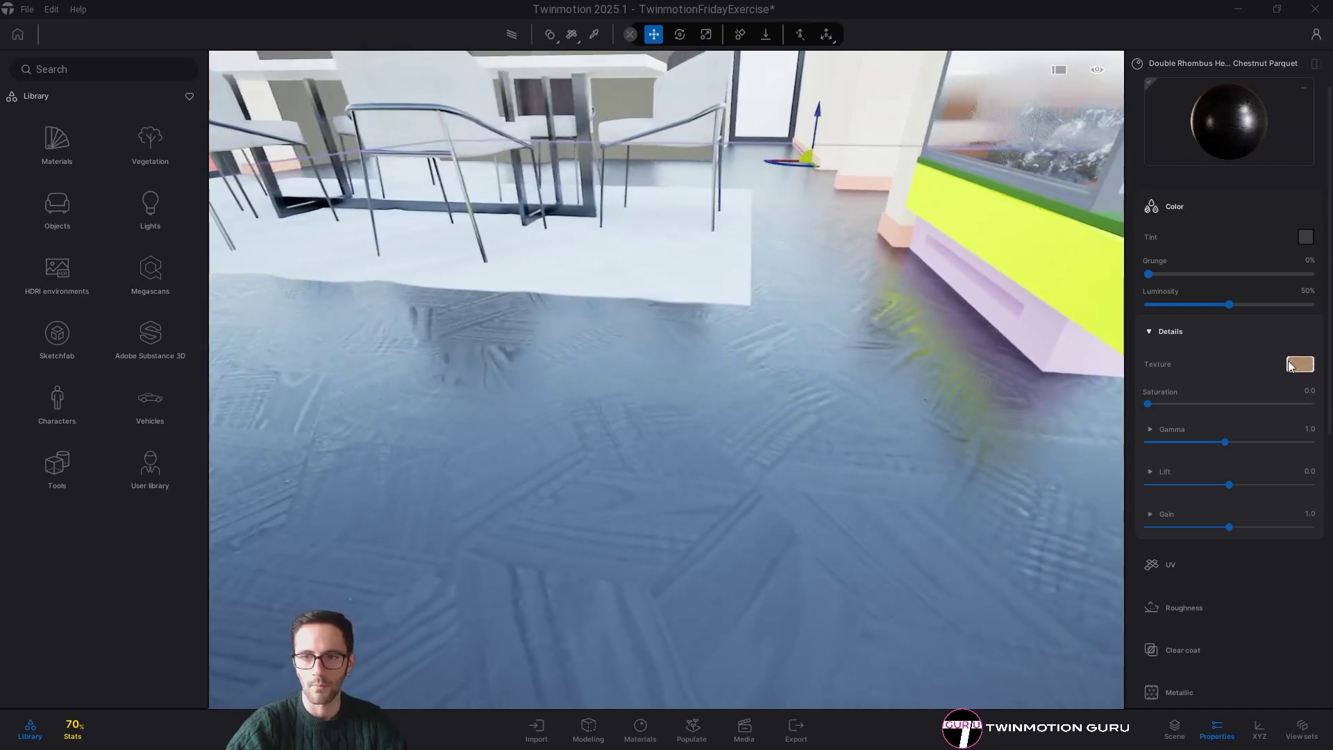
pyautogui.moveTo(774, 352); pyautogui.dragTo(694, 312, button='right')
# - Compare the desaturated parquet with a white tint and set its tint to dark grey 3E3E3E
pyautogui.click(1305, 236)
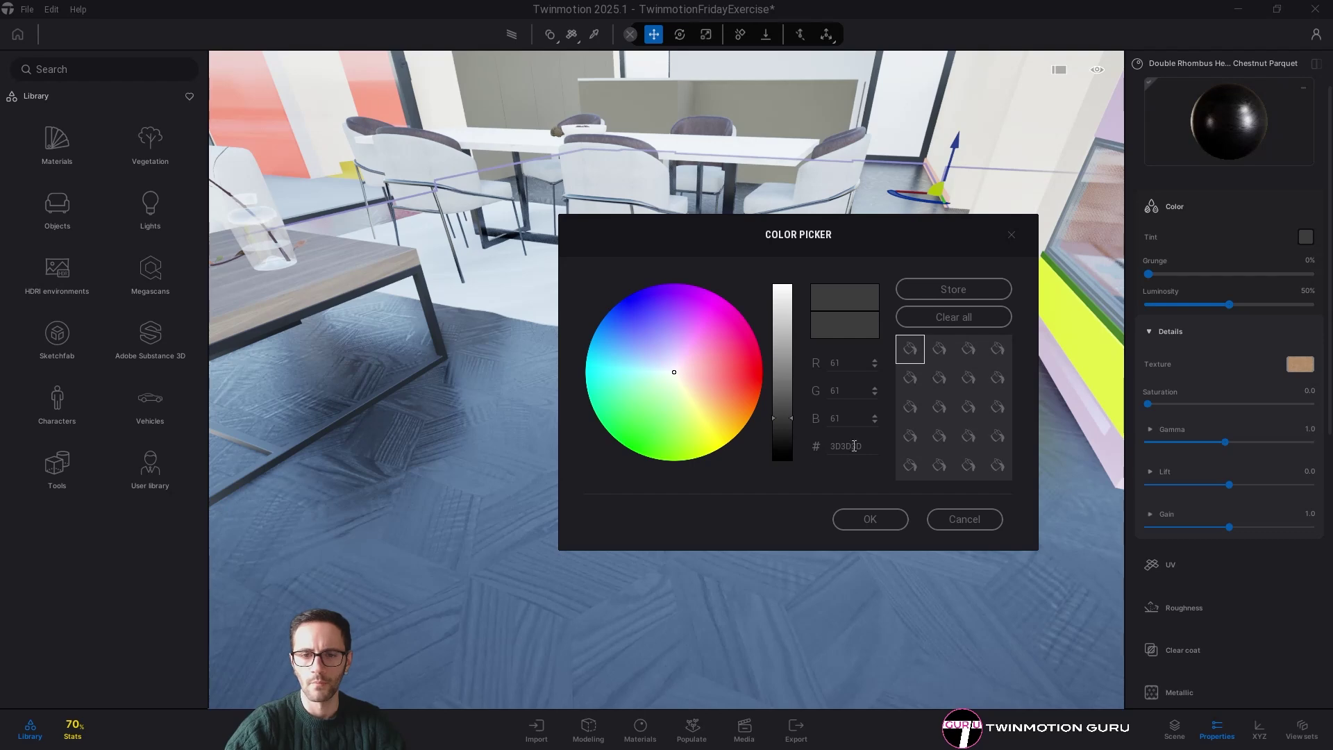
pyautogui.moveTo(781, 420); pyautogui.dragTo(781, 264)
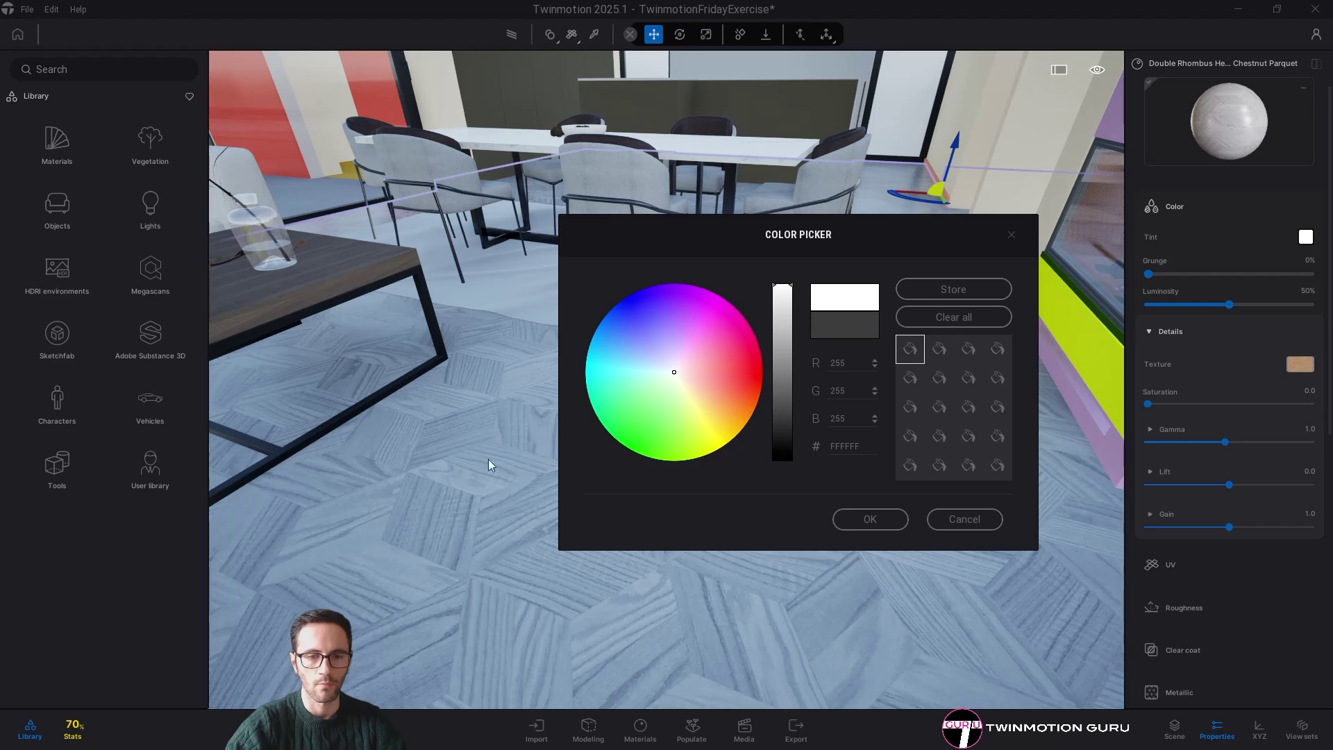
pyautogui.click(786, 420)
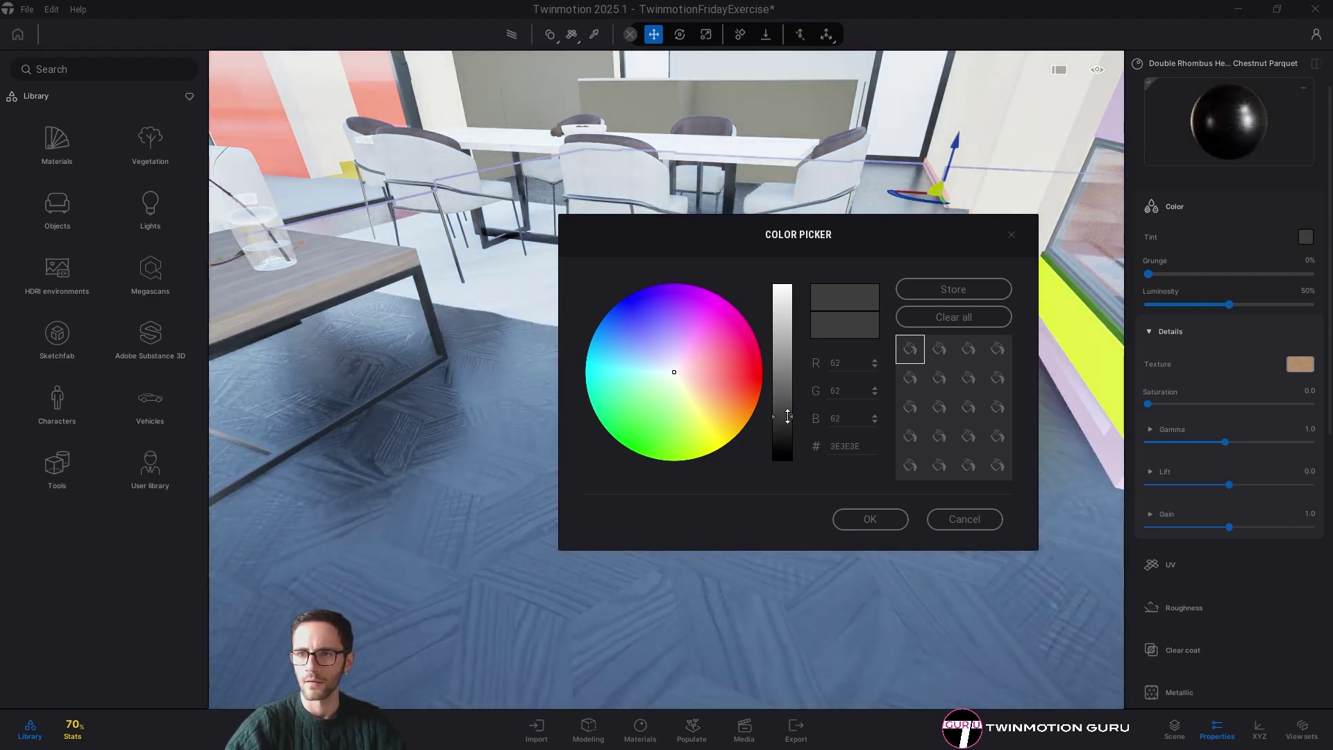
pyautogui.click(867, 521)
# - Sample the existing Wood material and apply it to the panel behind the TV and the green shelf below it
pyautogui.moveTo(563, 394); pyautogui.dragTo(848, 504, button='right')
pyautogui.press('Escape')
pyautogui.press('i')
pyautogui.click(893, 498)
pyautogui.press('Escape')
pyautogui.press('w')
pyautogui.moveTo(1234, 141); pyautogui.dragTo(821, 268)
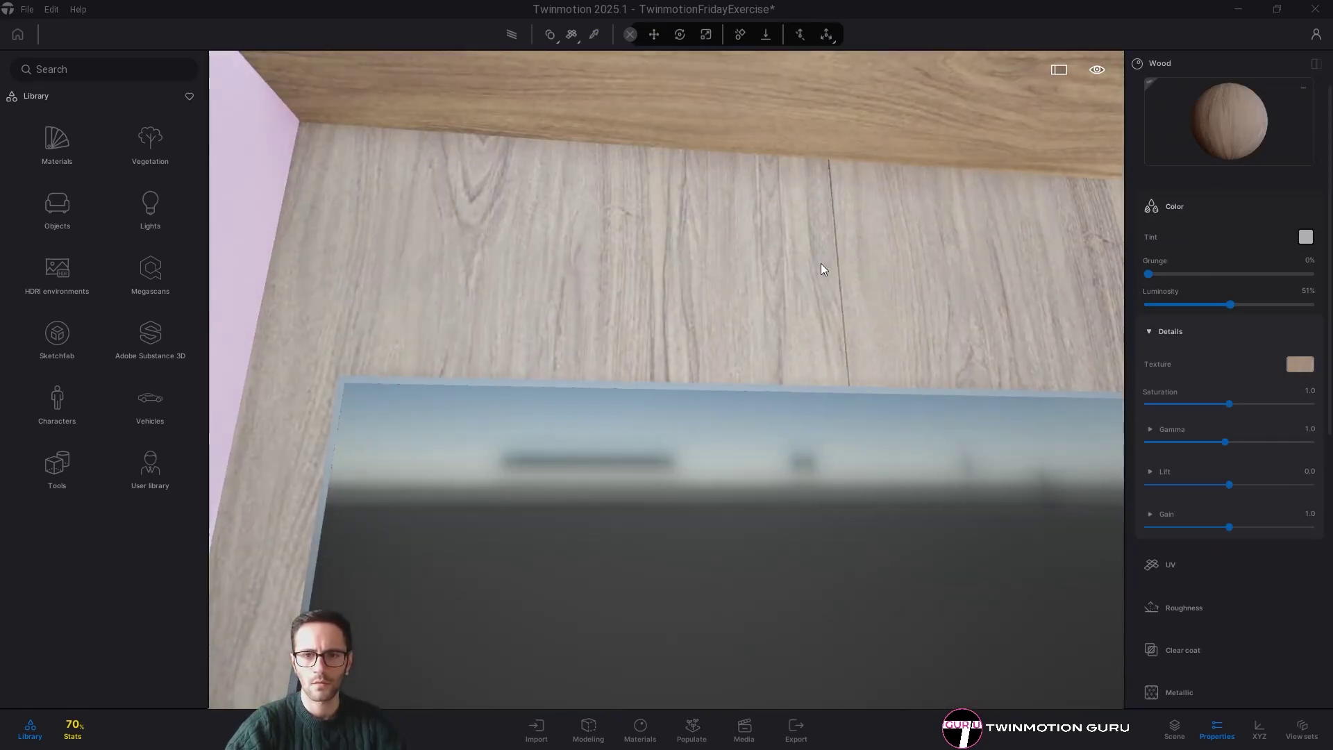
pyautogui.moveTo(822, 268); pyautogui.dragTo(903, 326, button='right')
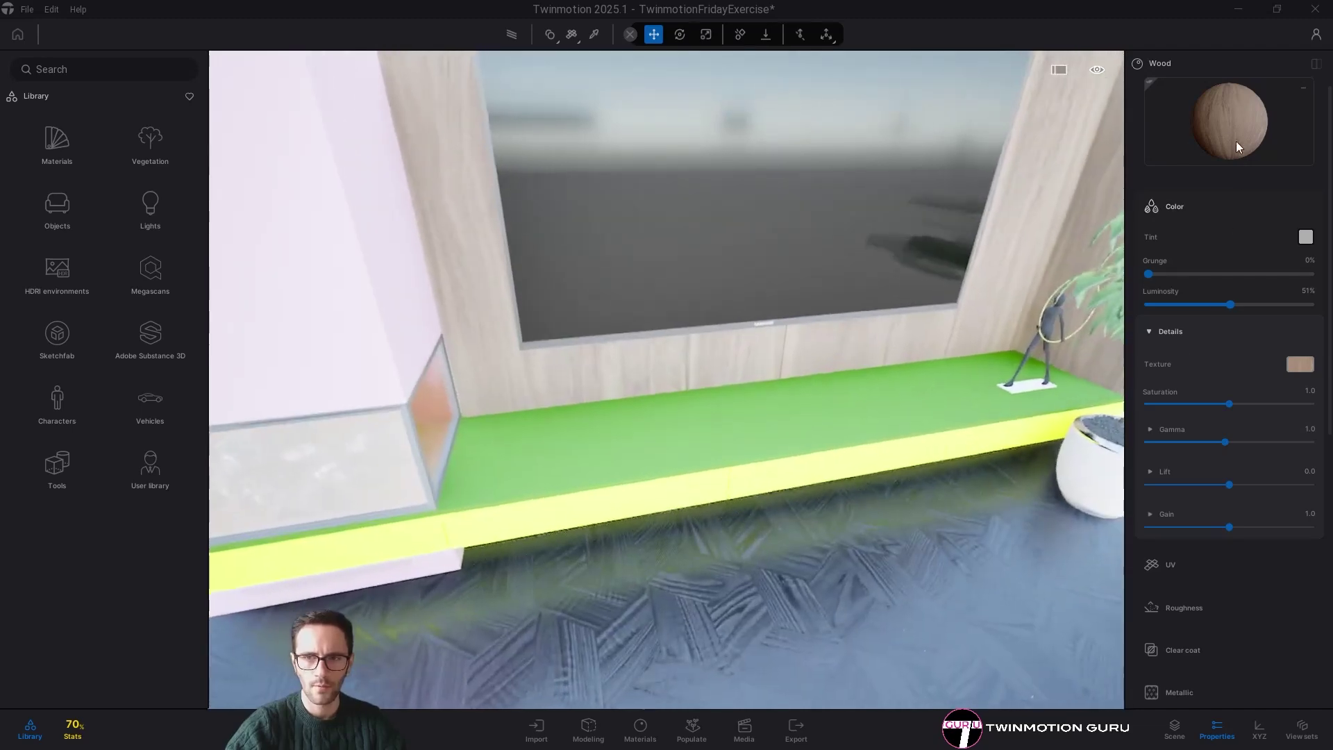
pyautogui.moveTo(1229, 121); pyautogui.dragTo(738, 410)
# - Apply the Plastica material from the user library's Materiali > Plastic folder to the pink wall above the fireplace
pyautogui.moveTo(756, 453); pyautogui.dragTo(802, 481, button='right')
pyautogui.moveTo(556, 373); pyautogui.dragTo(535, 375, button='right')
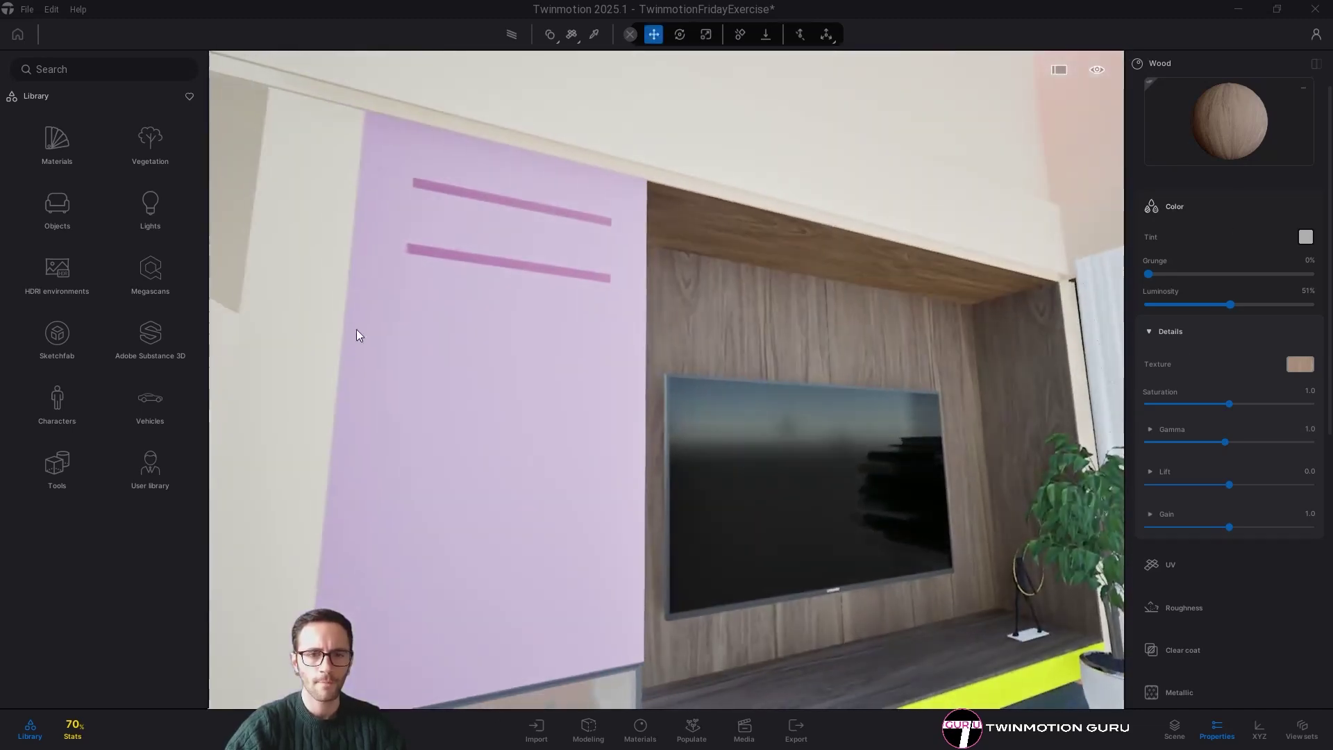
pyautogui.moveTo(438, 363); pyautogui.dragTo(500, 378, button='right')
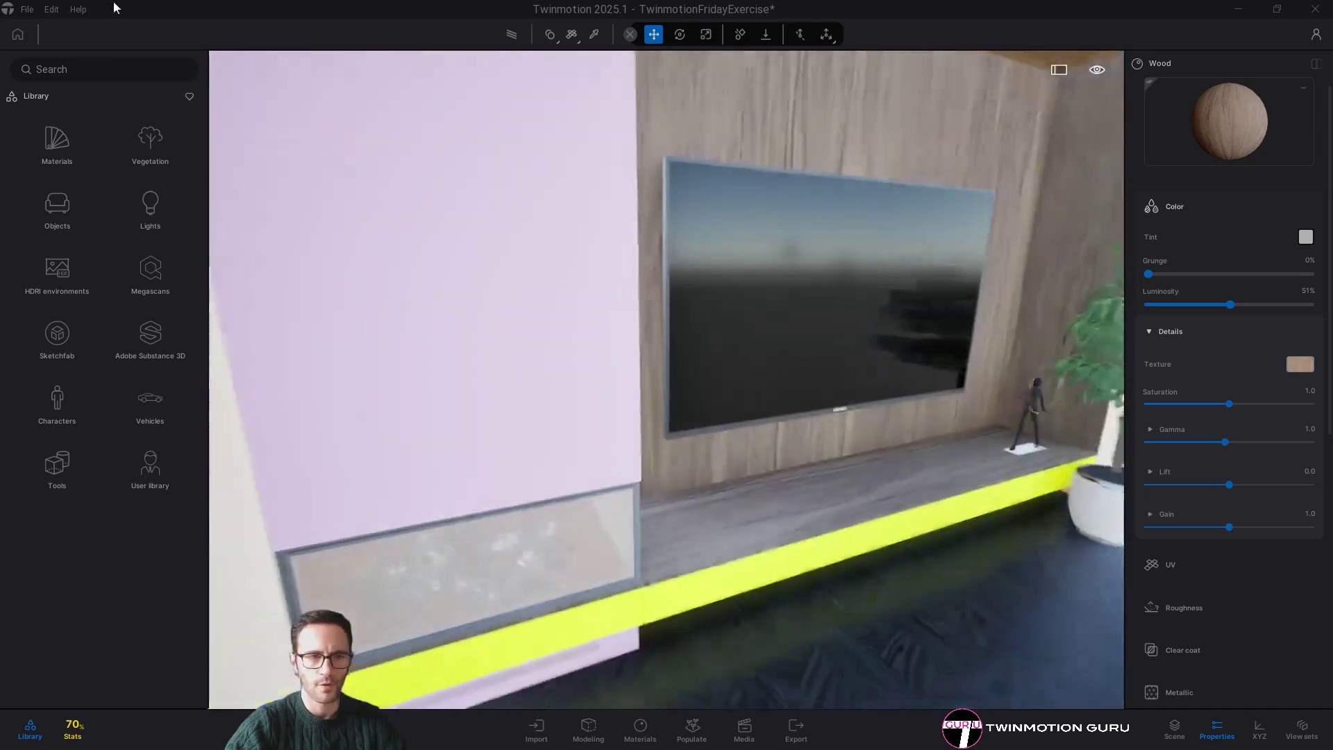
pyautogui.click(150, 473)
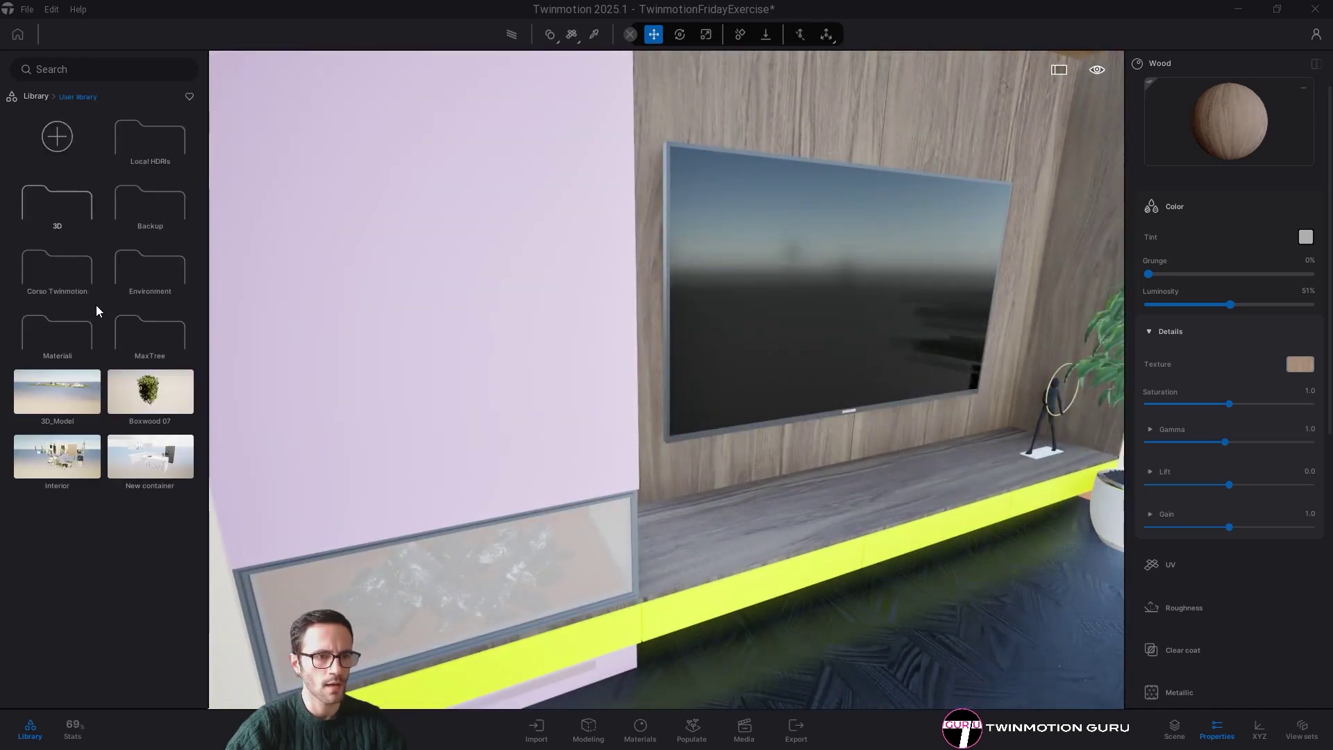
pyautogui.click(70, 333)
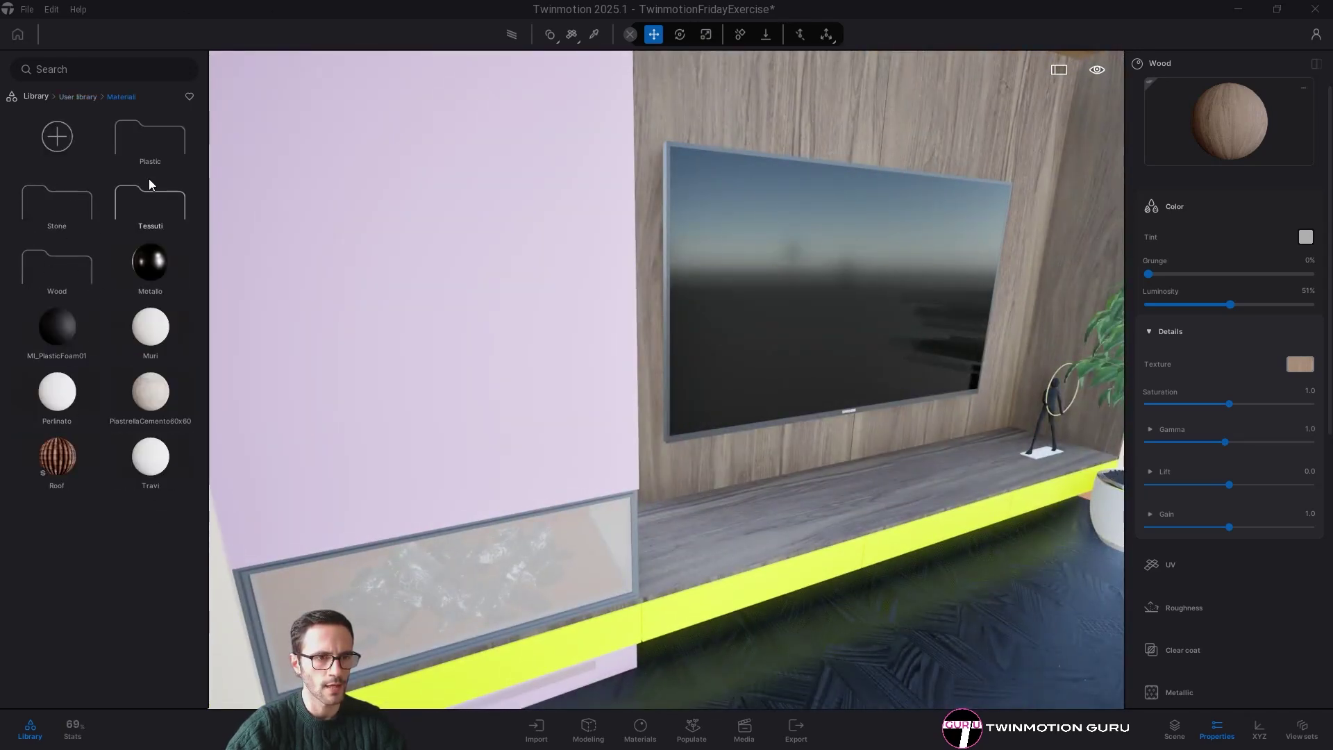
pyautogui.click(156, 154)
pyautogui.moveTo(157, 151); pyautogui.dragTo(472, 428)
# - Apply the Plastica material to the yellow band below the fireplace glass
pyautogui.moveTo(472, 422); pyautogui.dragTo(582, 436, button='right')
pyautogui.press('w')
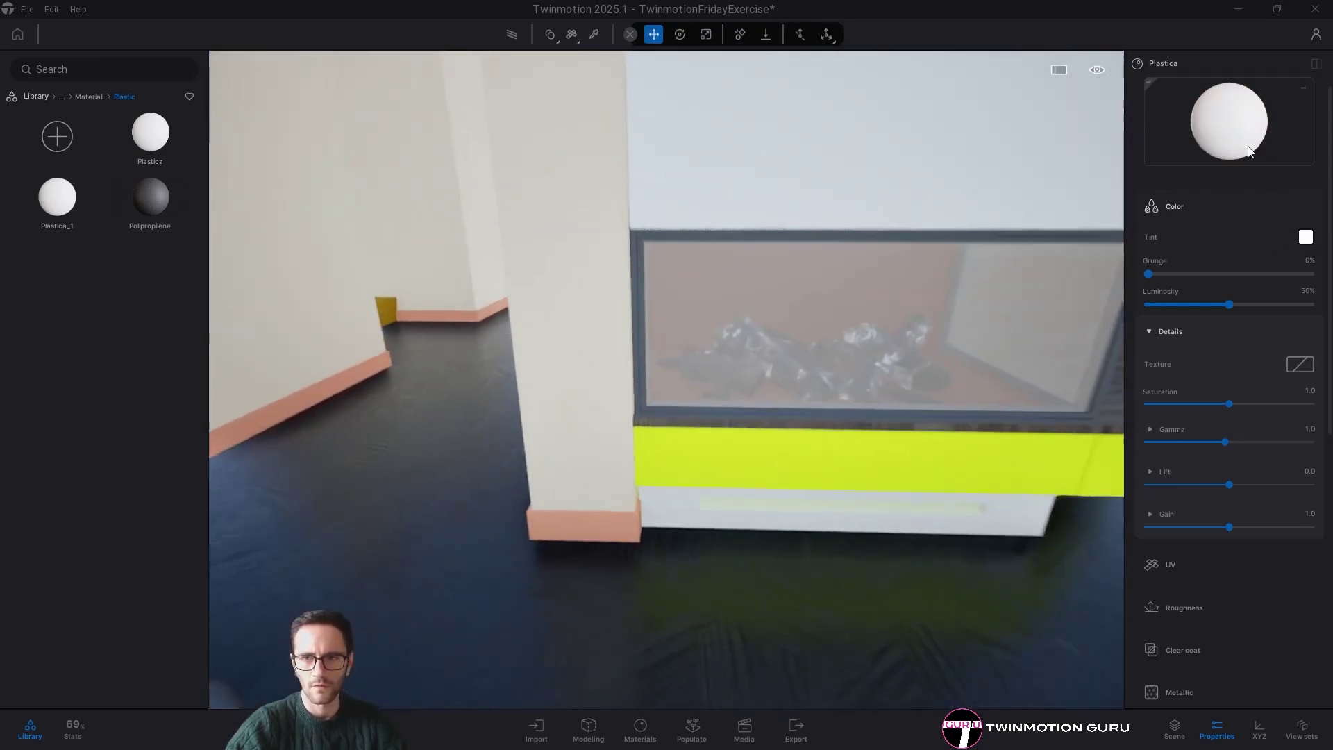
pyautogui.moveTo(1247, 147); pyautogui.dragTo(1059, 440)
# - Try a UV scale of 1 on the Plastica material of the fireplace wall
pyautogui.press('w')
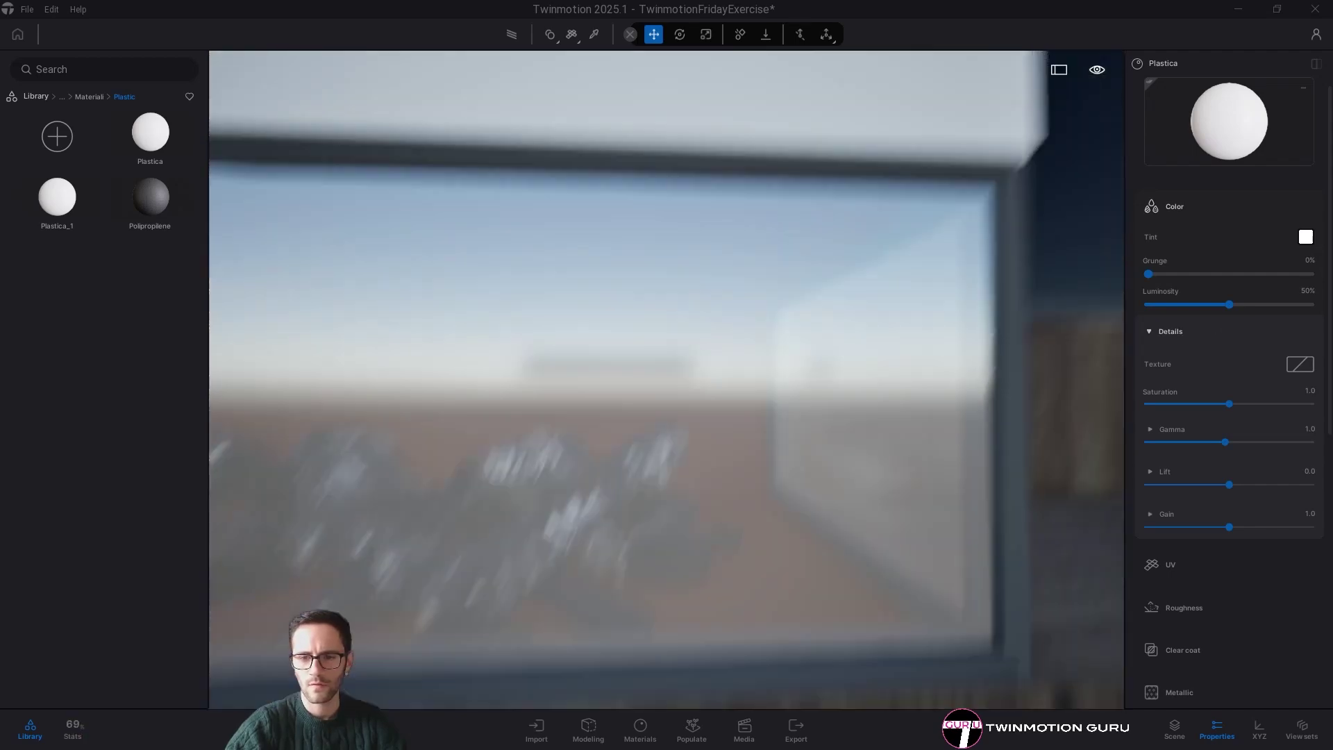
pyautogui.moveTo(1060, 439); pyautogui.dragTo(1036, 395, button='right')
pyautogui.press('s')
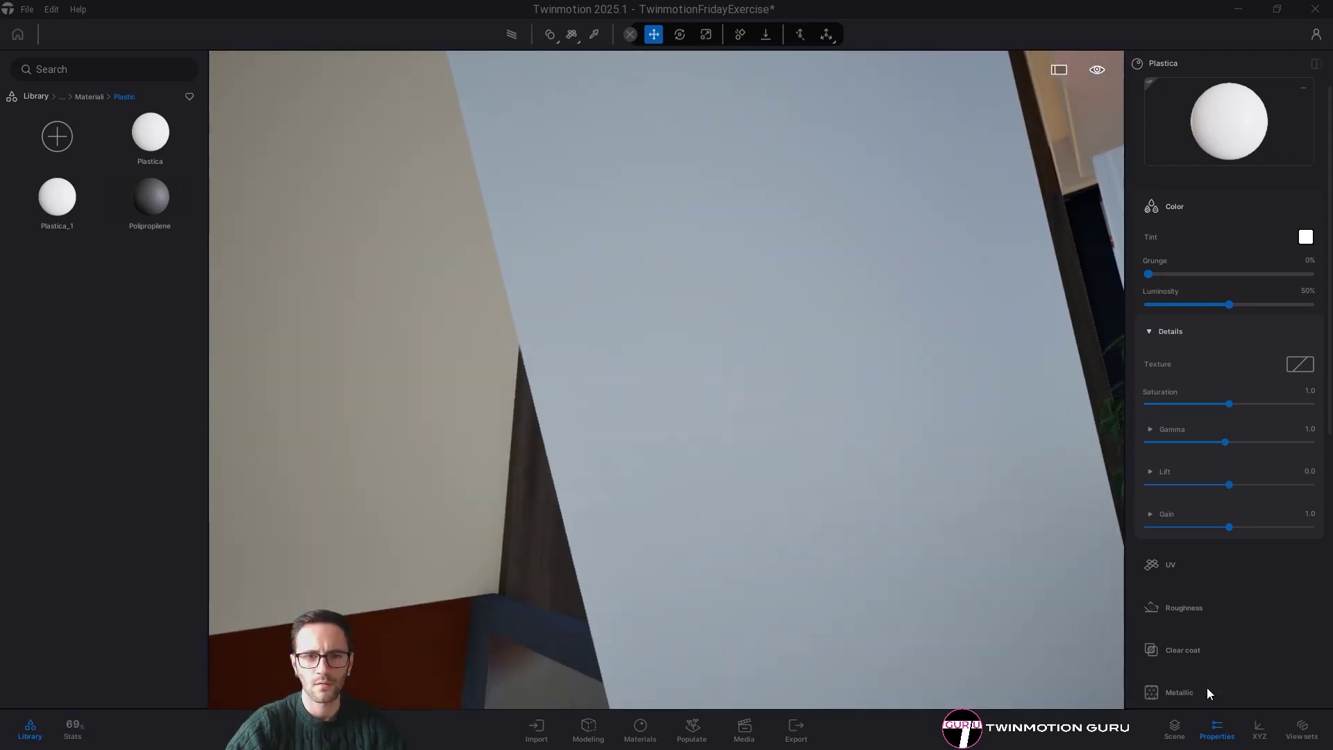
pyautogui.click(1159, 325)
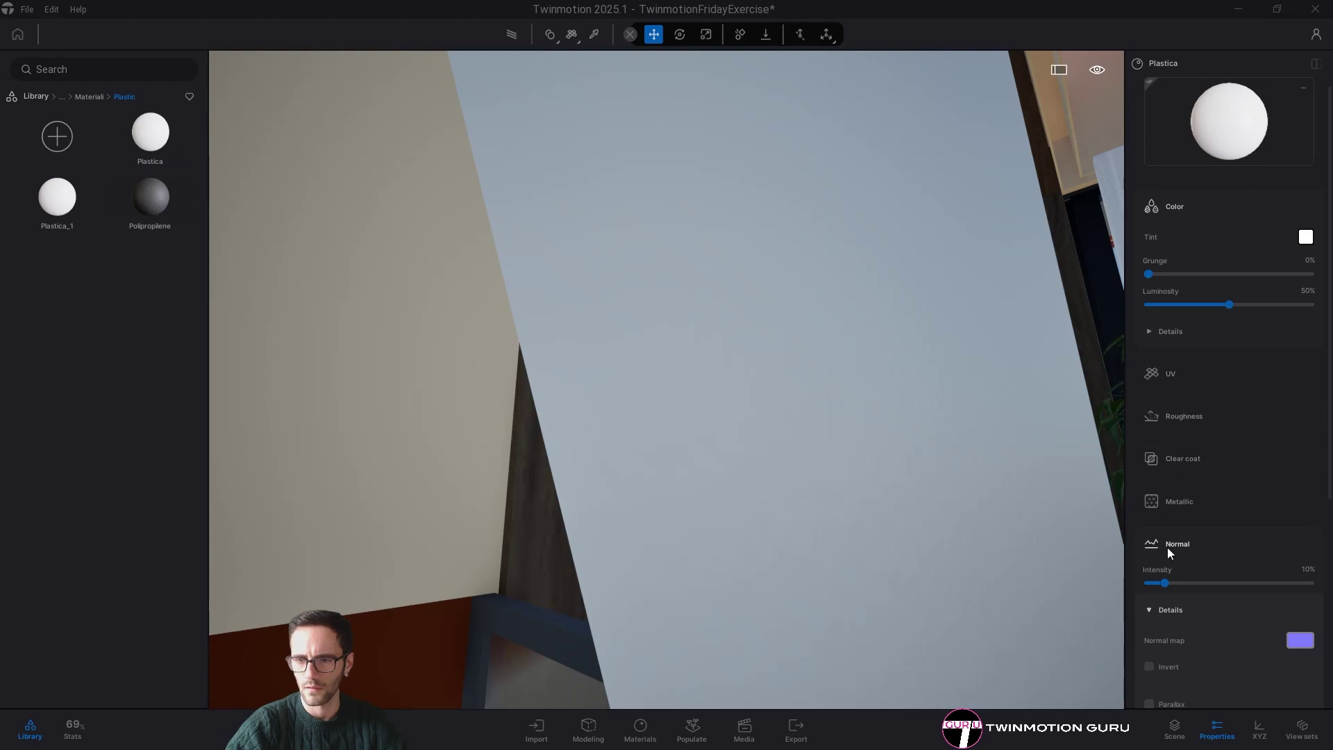
pyautogui.click(1173, 376)
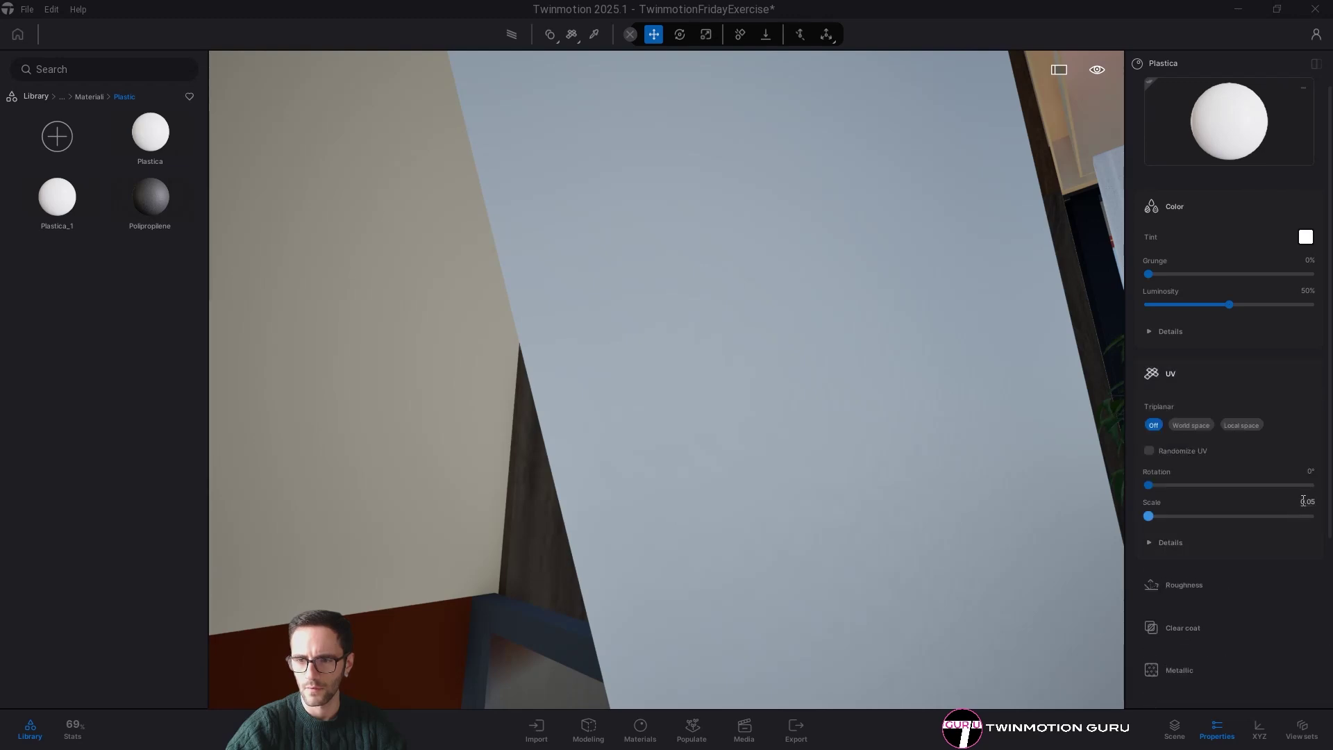
pyautogui.write('1')
pyautogui.press('Return')
# - Inspect the fireplace wall's surface up close and try a UV scale of 0.5 on Plastica
pyautogui.moveTo(821, 345); pyautogui.dragTo(799, 358, button='right')
pyautogui.press('w')
pyautogui.press('s')
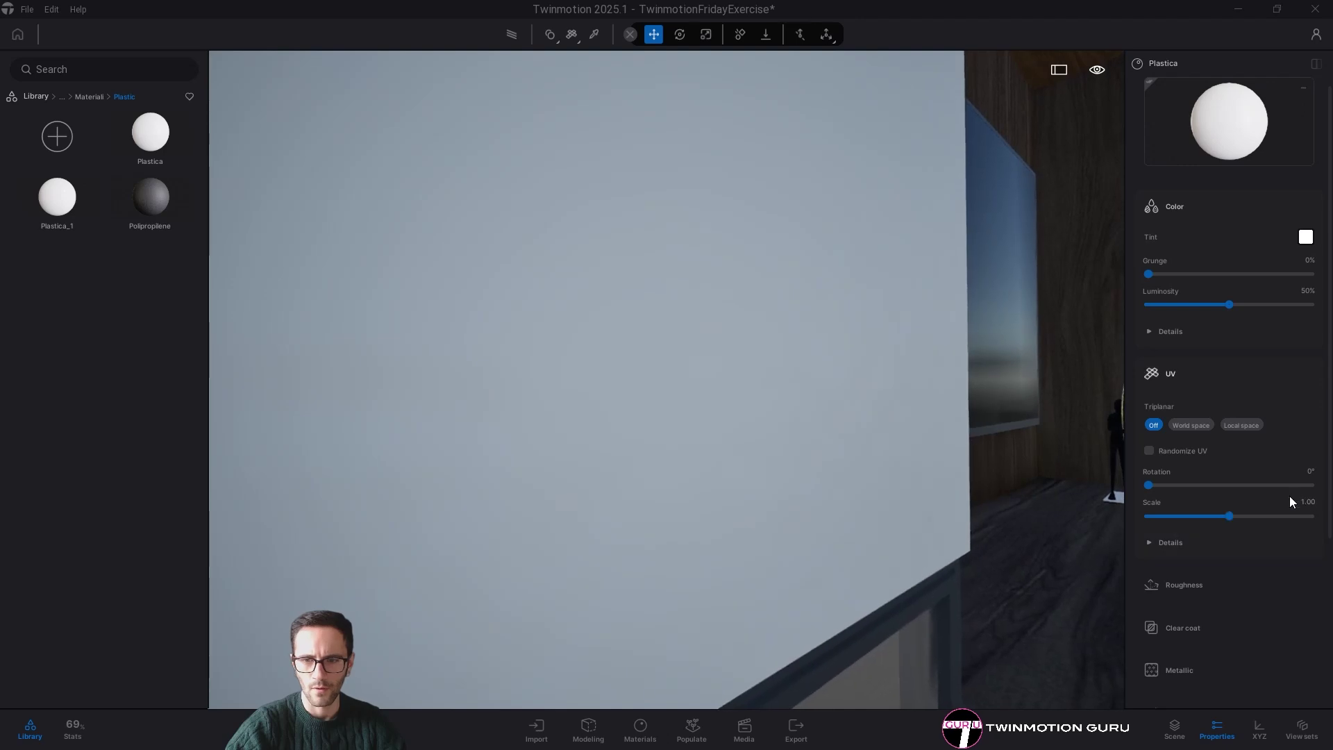
pyautogui.press('w')
pyautogui.click(1308, 501)
pyautogui.write('0.5')
pyautogui.press('Return')
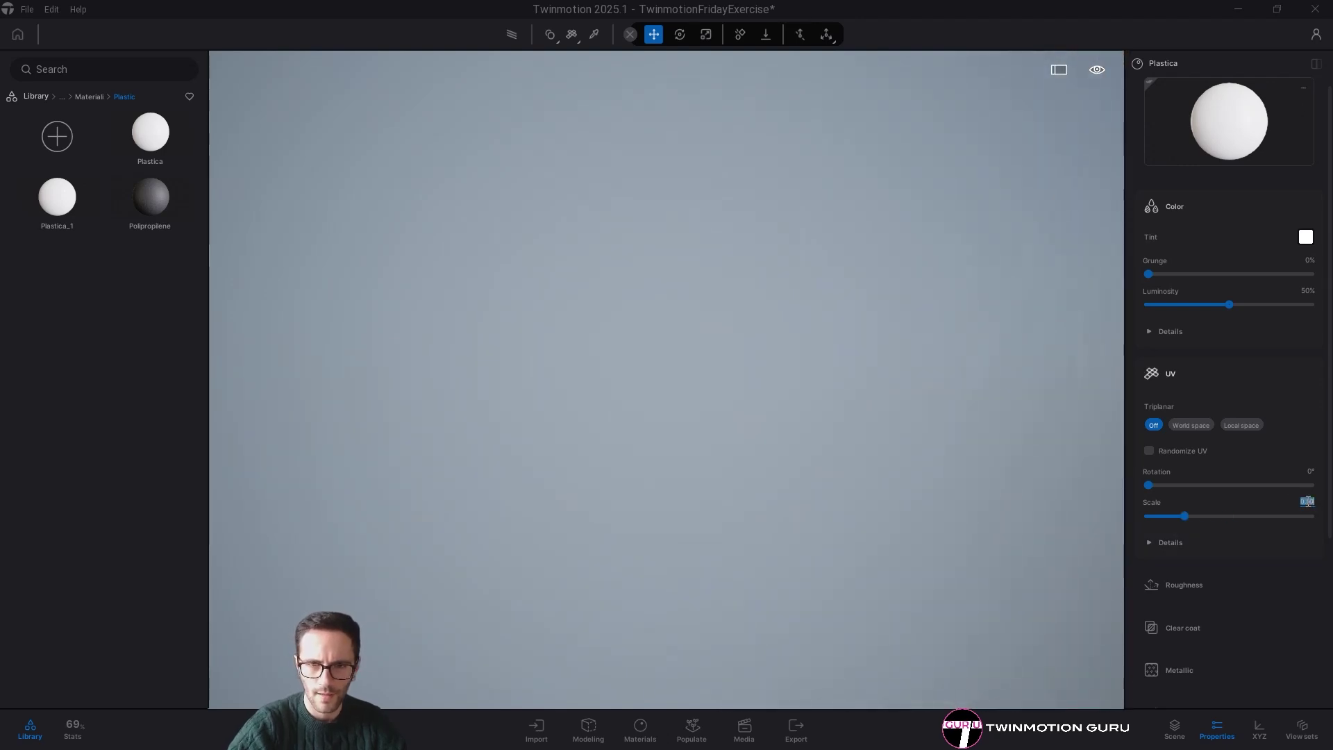
# - Set the Plastica material's triplanar mapping to World space with a UV scale of 1
pyautogui.click(1200, 428)
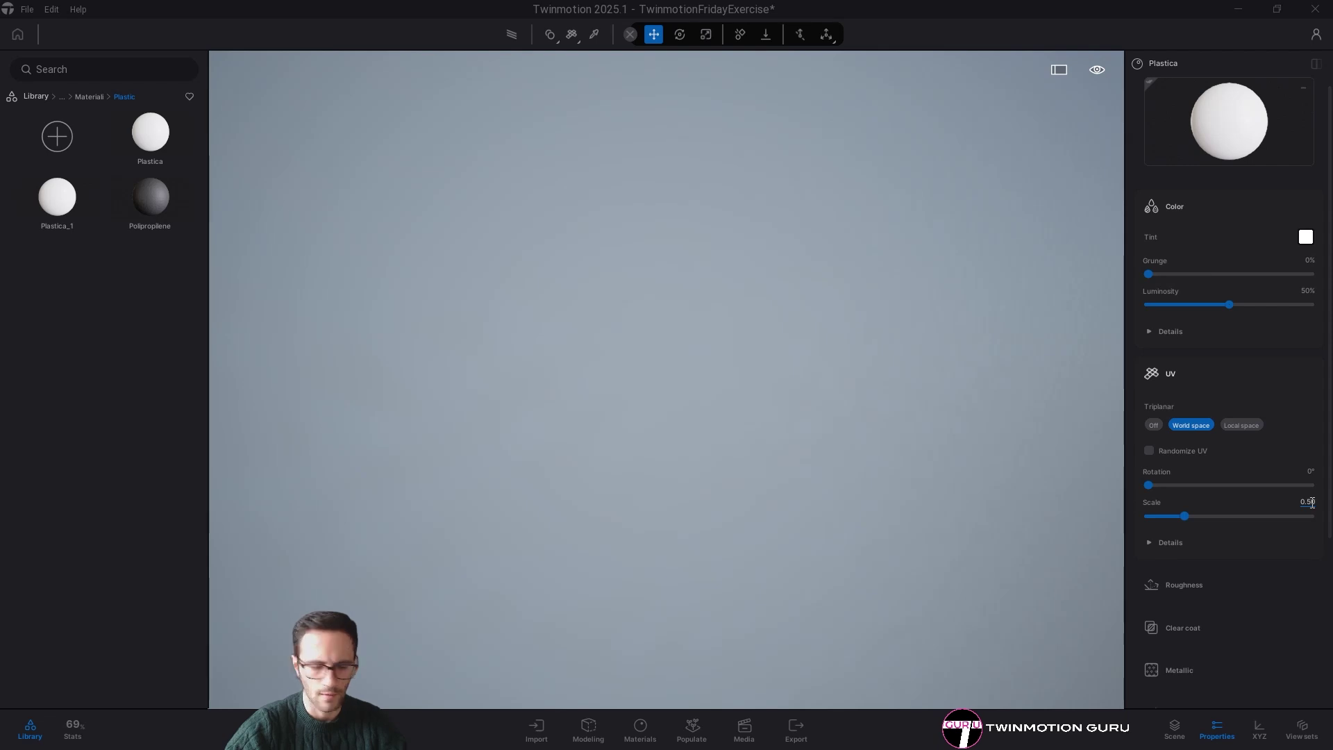
pyautogui.click(1308, 502)
pyautogui.write('1')
pyautogui.press('Return')
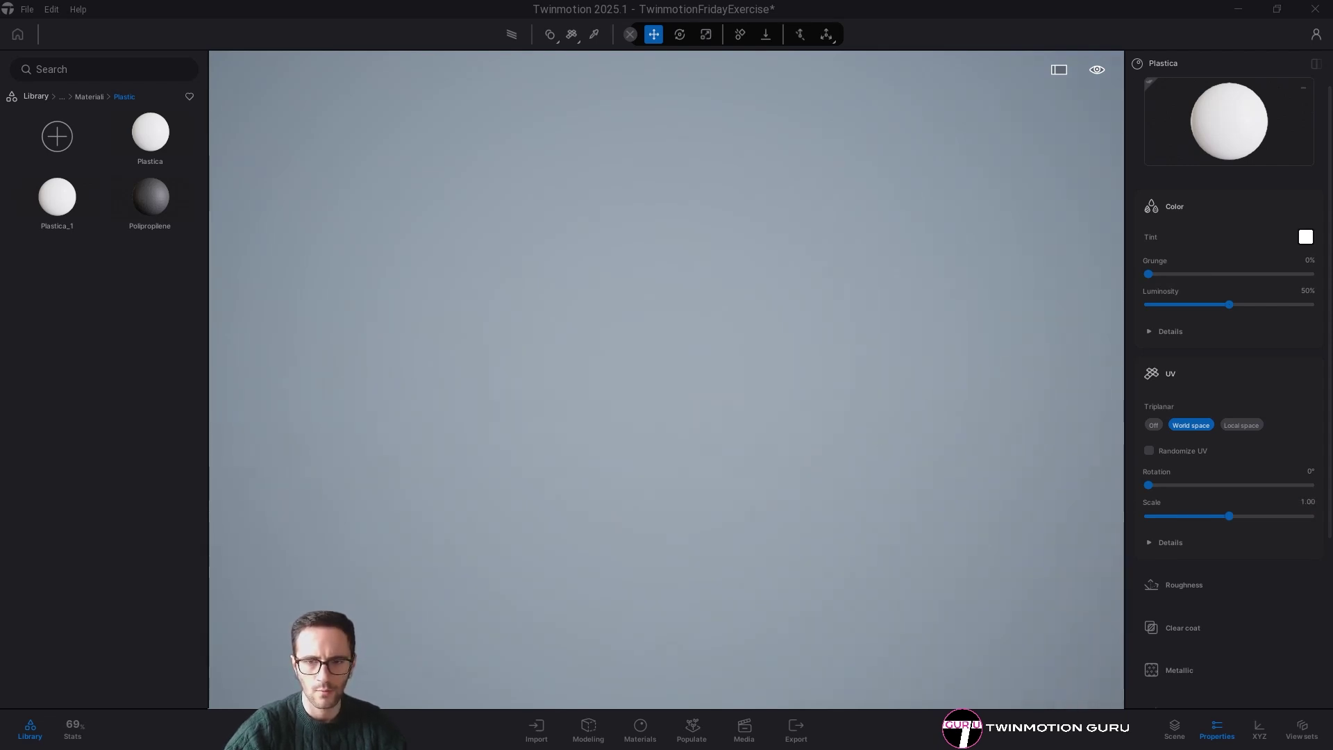
# - Examine the Plastica material's normal map and roughness texture
pyautogui.scroll(-3, 1206, 518)
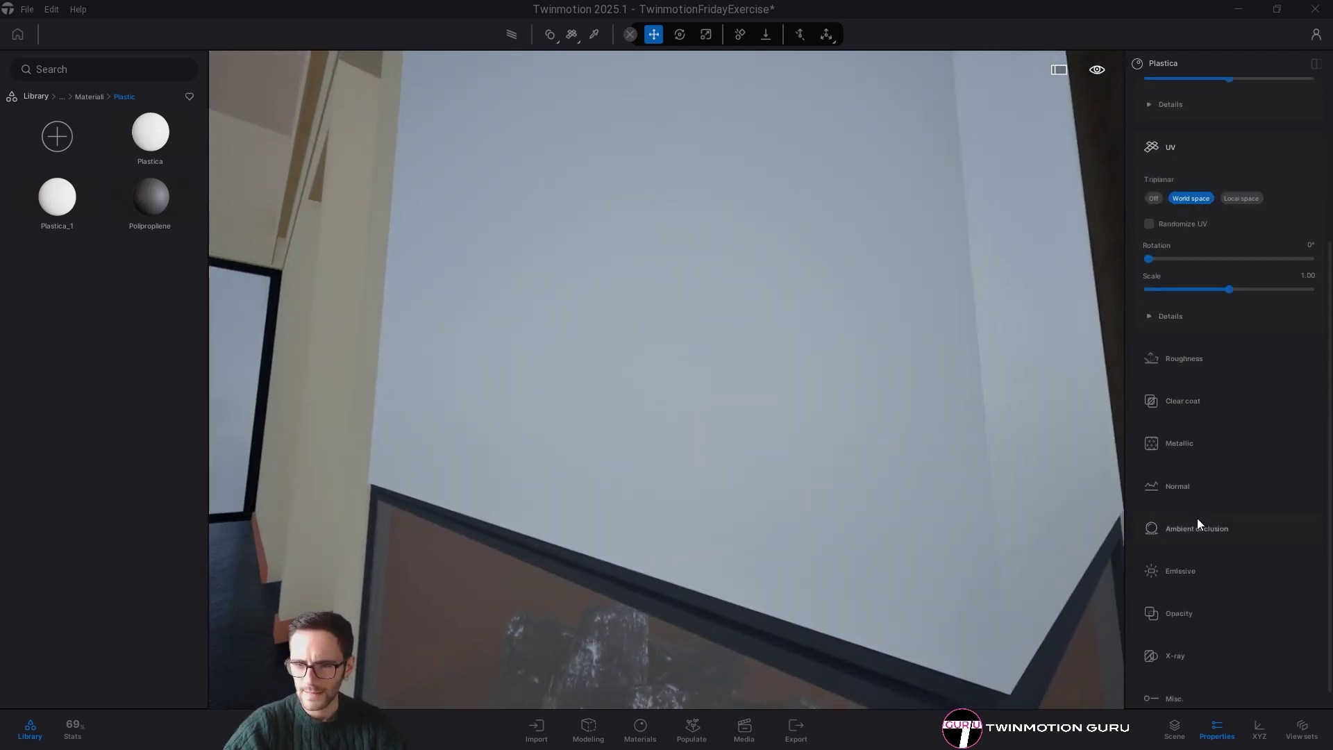
pyautogui.click(1199, 466)
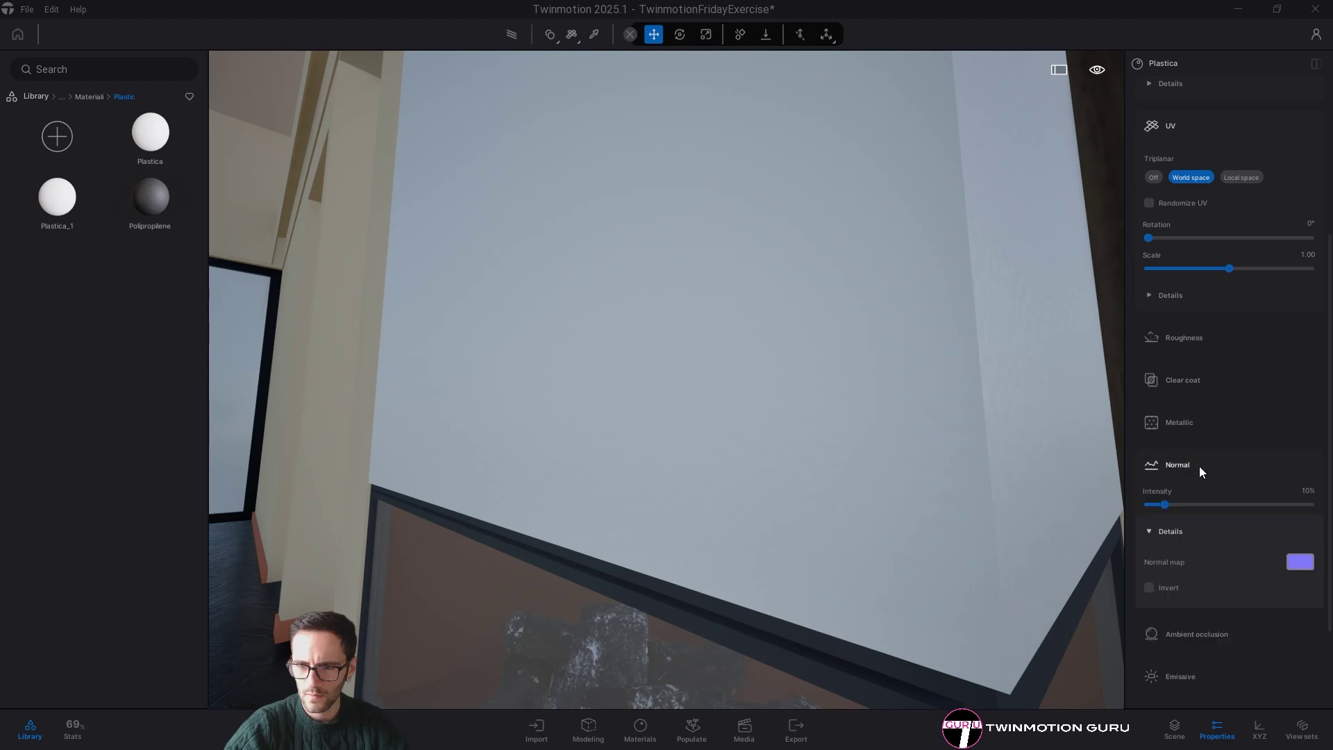
pyautogui.click(1303, 524)
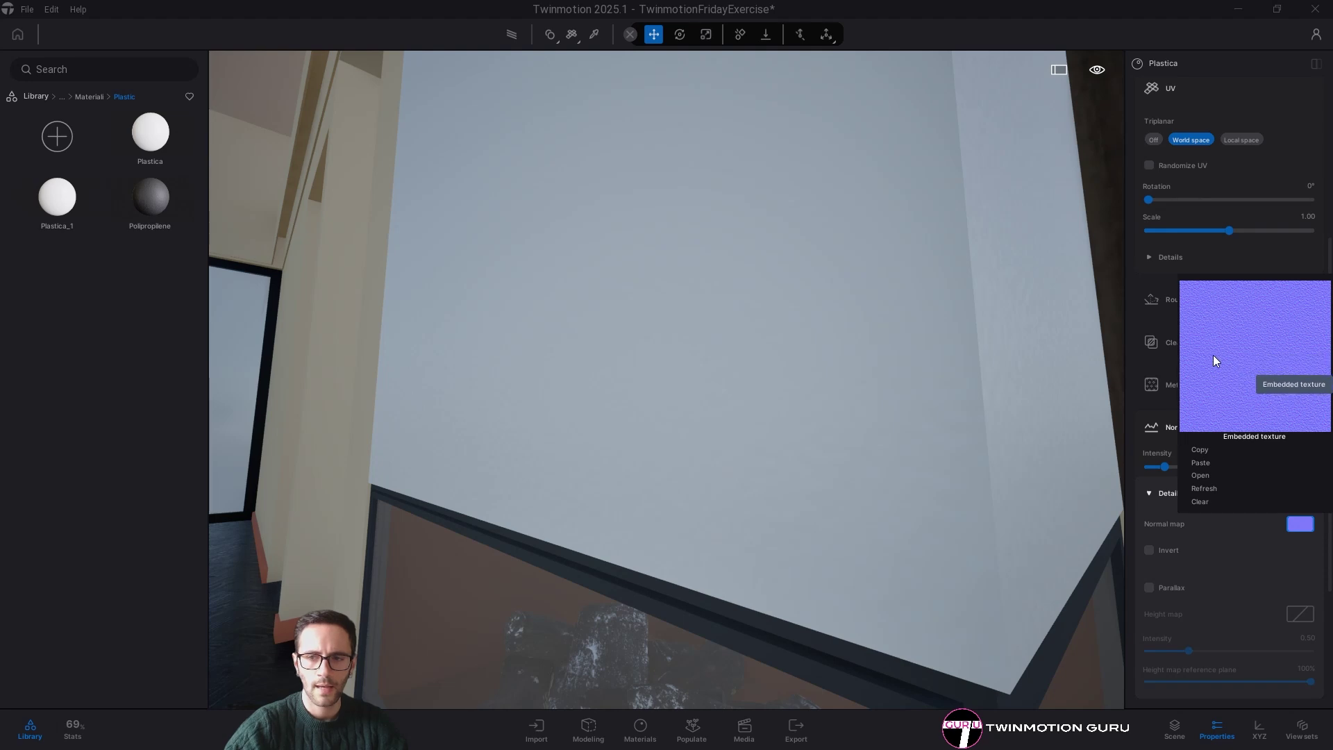
pyautogui.click(1160, 298)
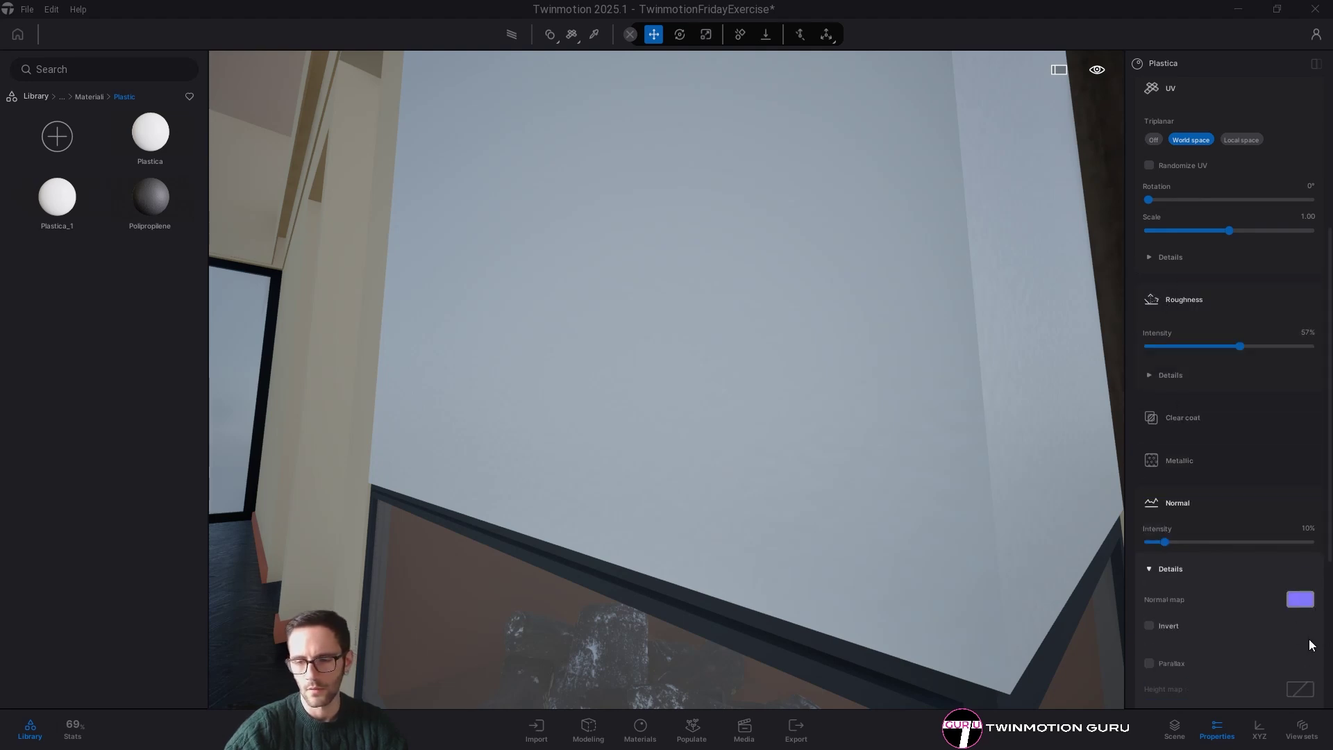
pyautogui.click(1181, 375)
pyautogui.click(1300, 410)
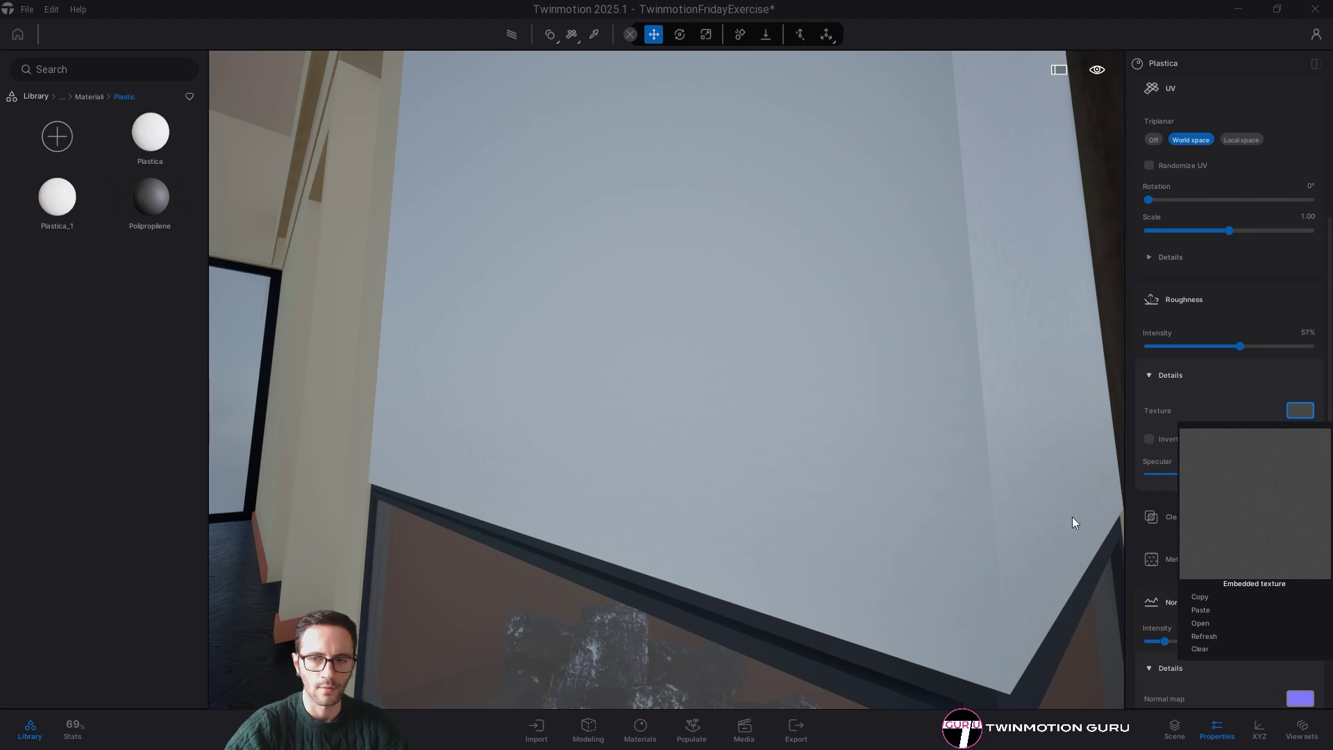
pyautogui.click(742, 353)
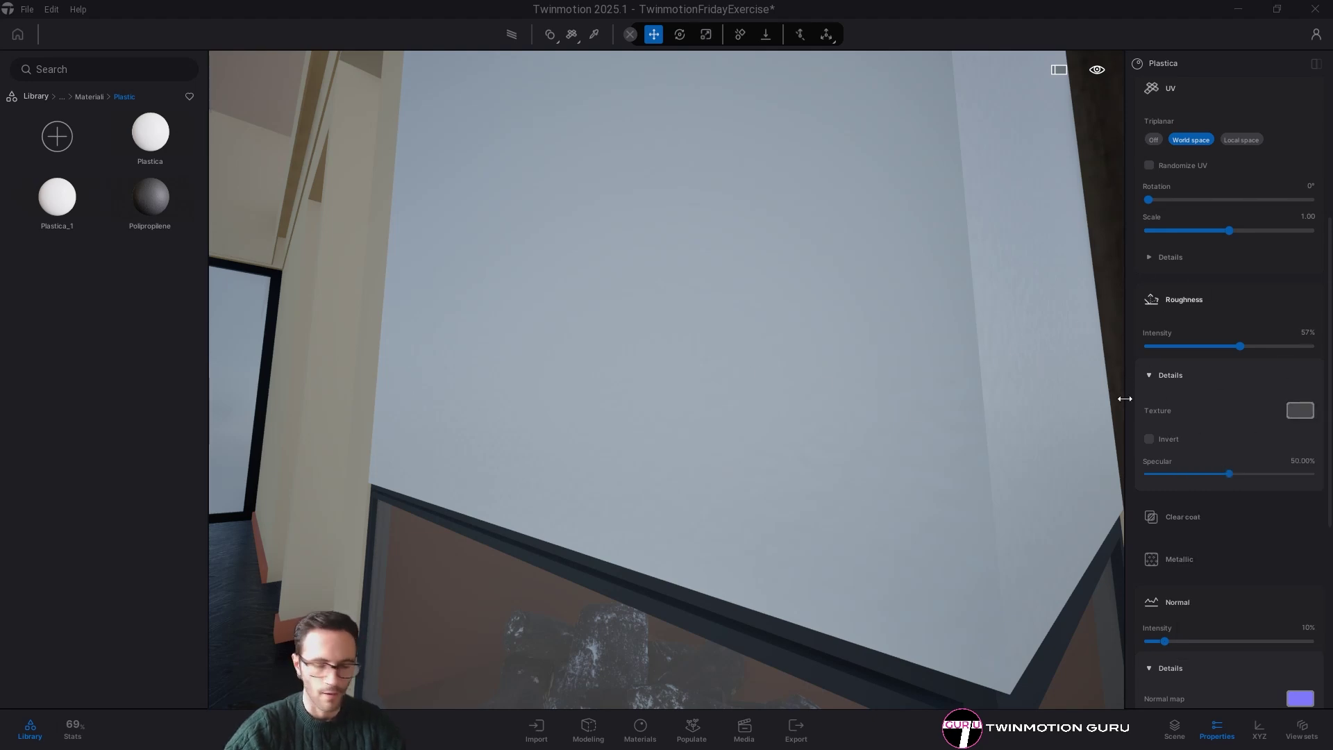
# - Raise the Plastica material's normal intensity to 100% for the fireplace wall
pyautogui.press('a')
pyautogui.press('w')
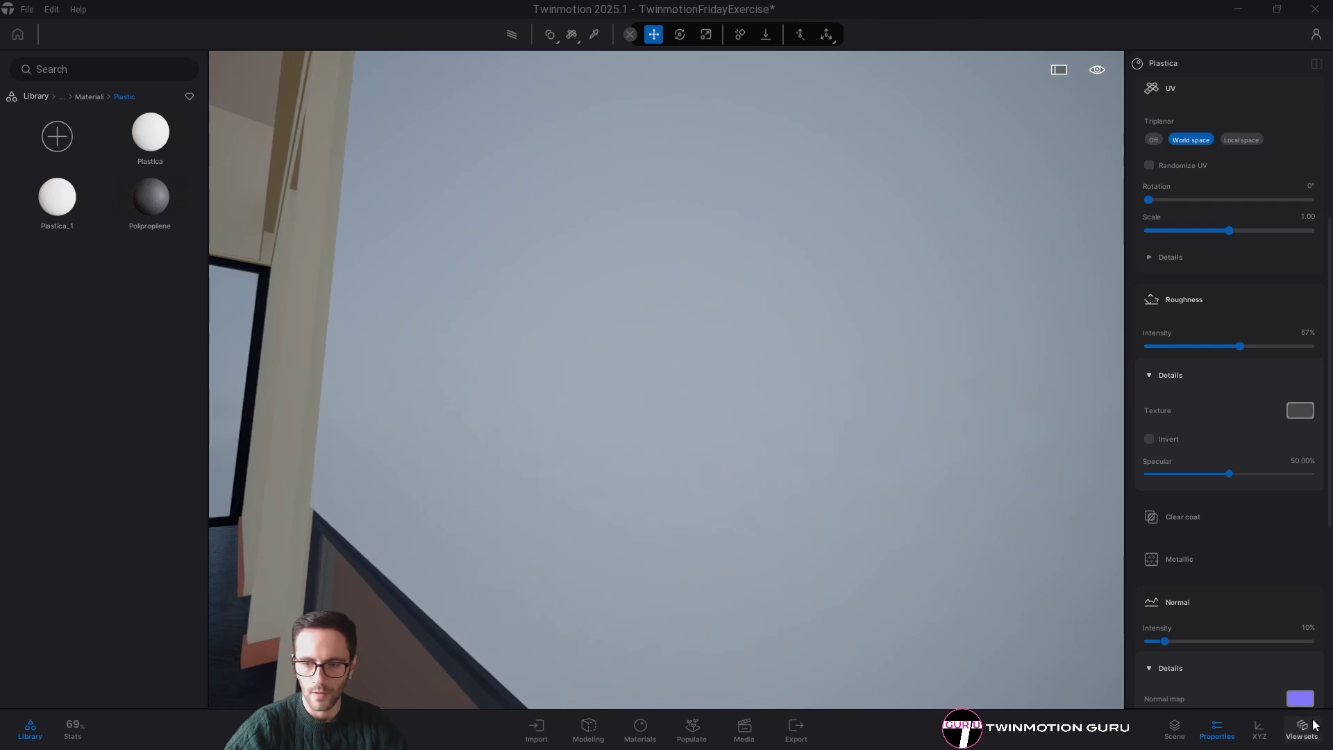
pyautogui.scroll(-2, 1207, 652)
pyautogui.moveTo(1165, 565); pyautogui.dragTo(1308, 573)
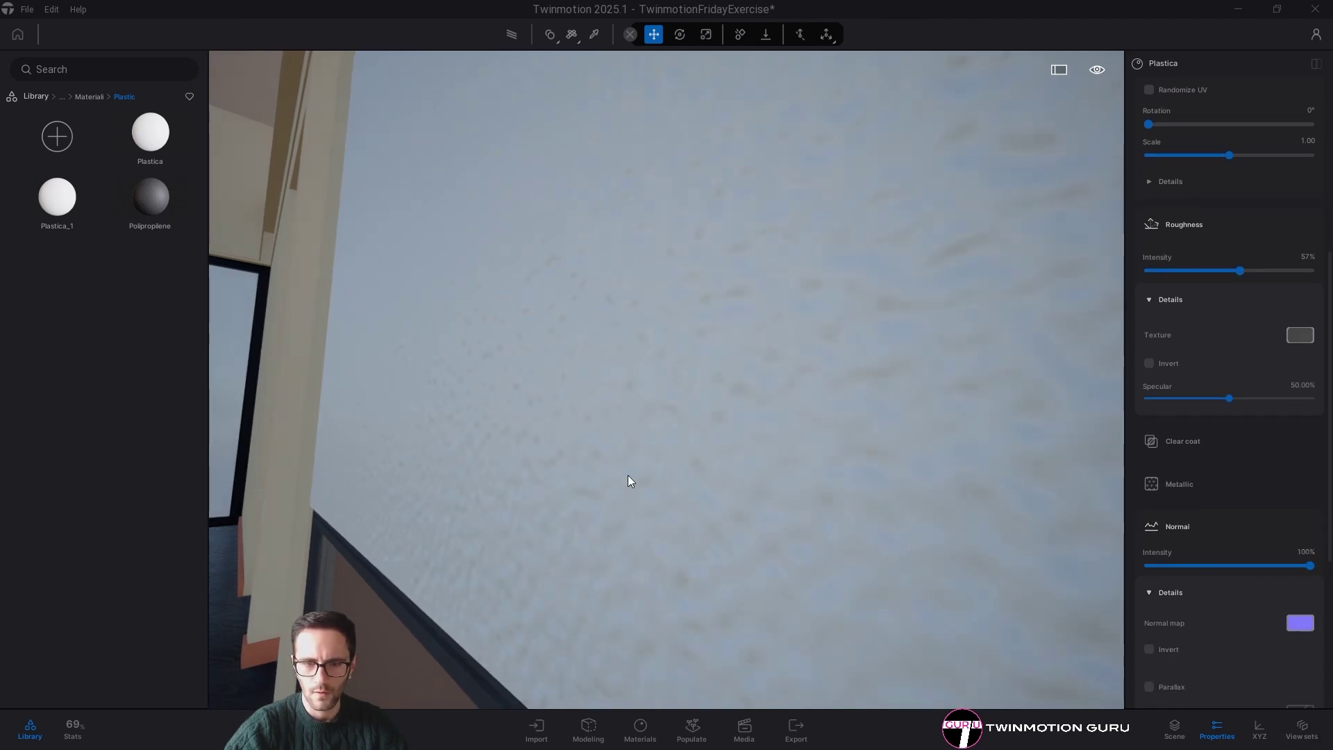
# - Inspect the fireplace wall up close and lower the Plastica material's normal intensity to 13%
pyautogui.moveTo(631, 482); pyautogui.dragTo(959, 498, button='right')
pyautogui.press('w')
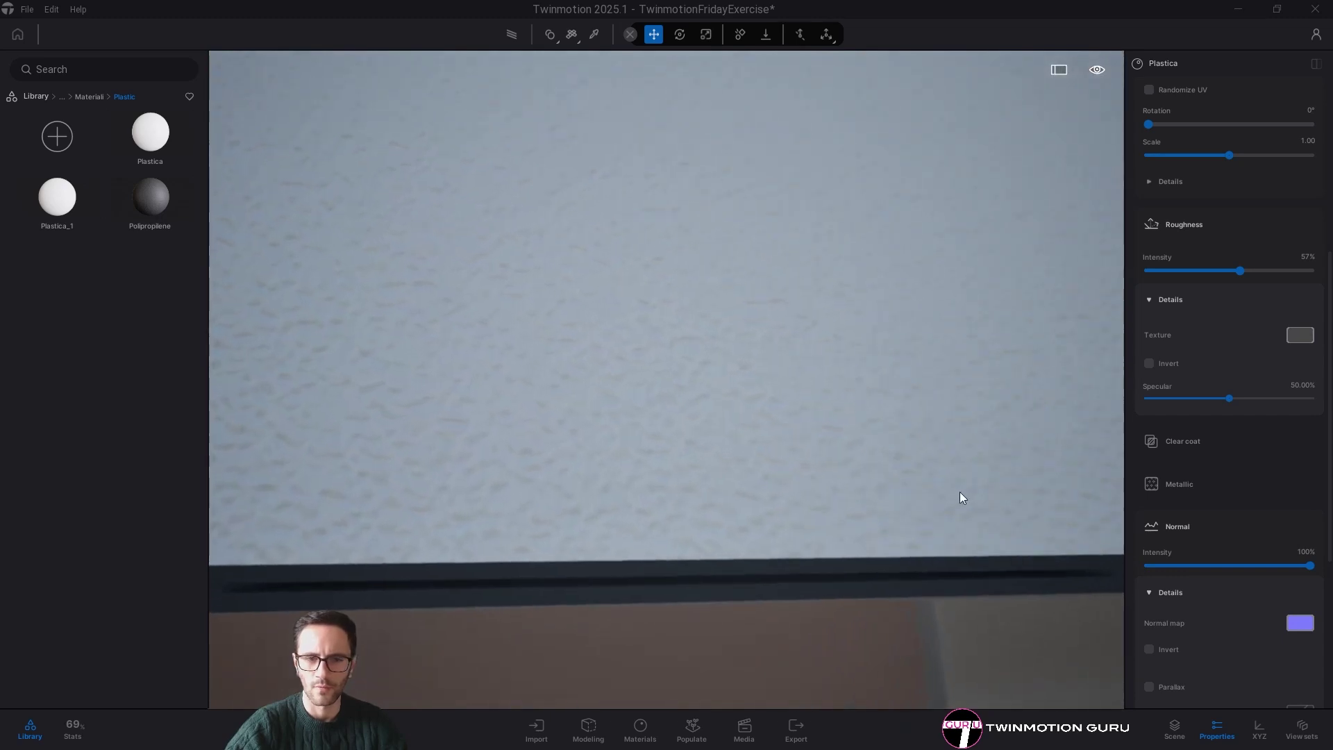
pyautogui.moveTo(798, 511); pyautogui.dragTo(903, 514, button='right')
pyautogui.press('w')
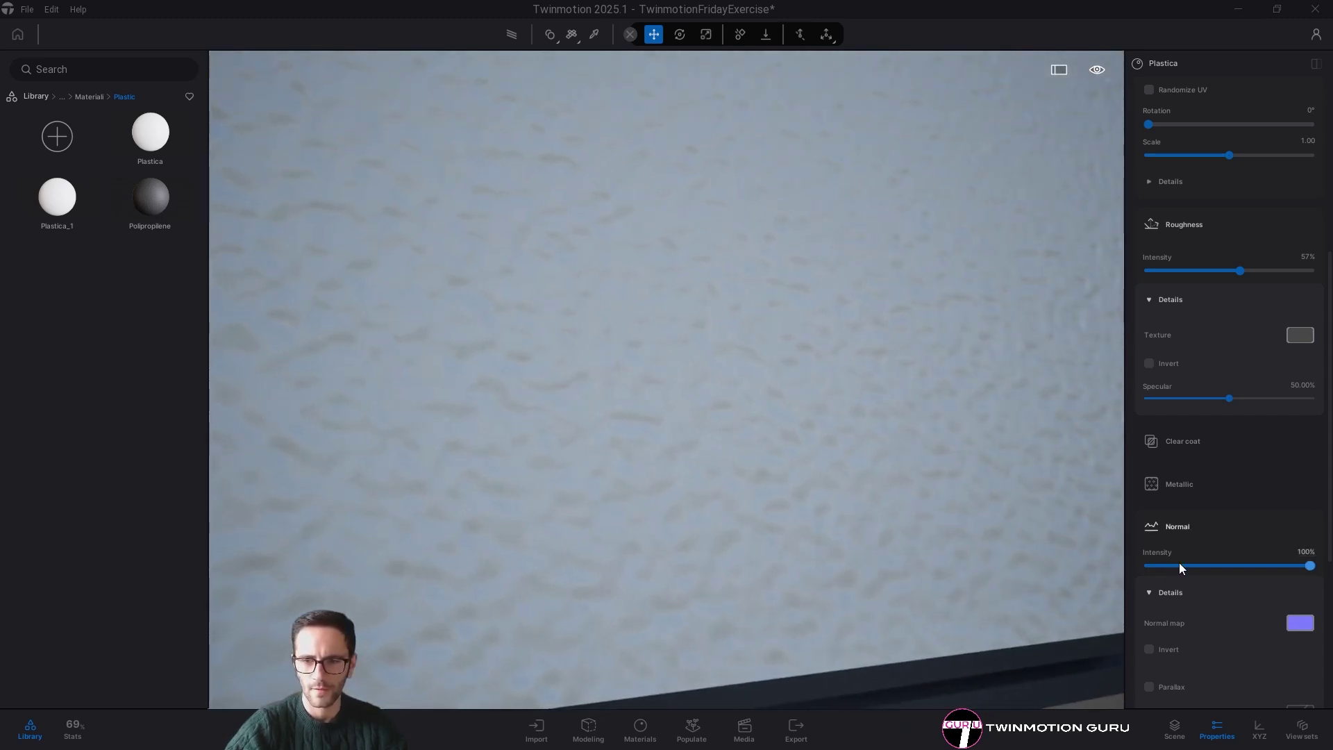
pyautogui.moveTo(1180, 568); pyautogui.dragTo(1165, 565)
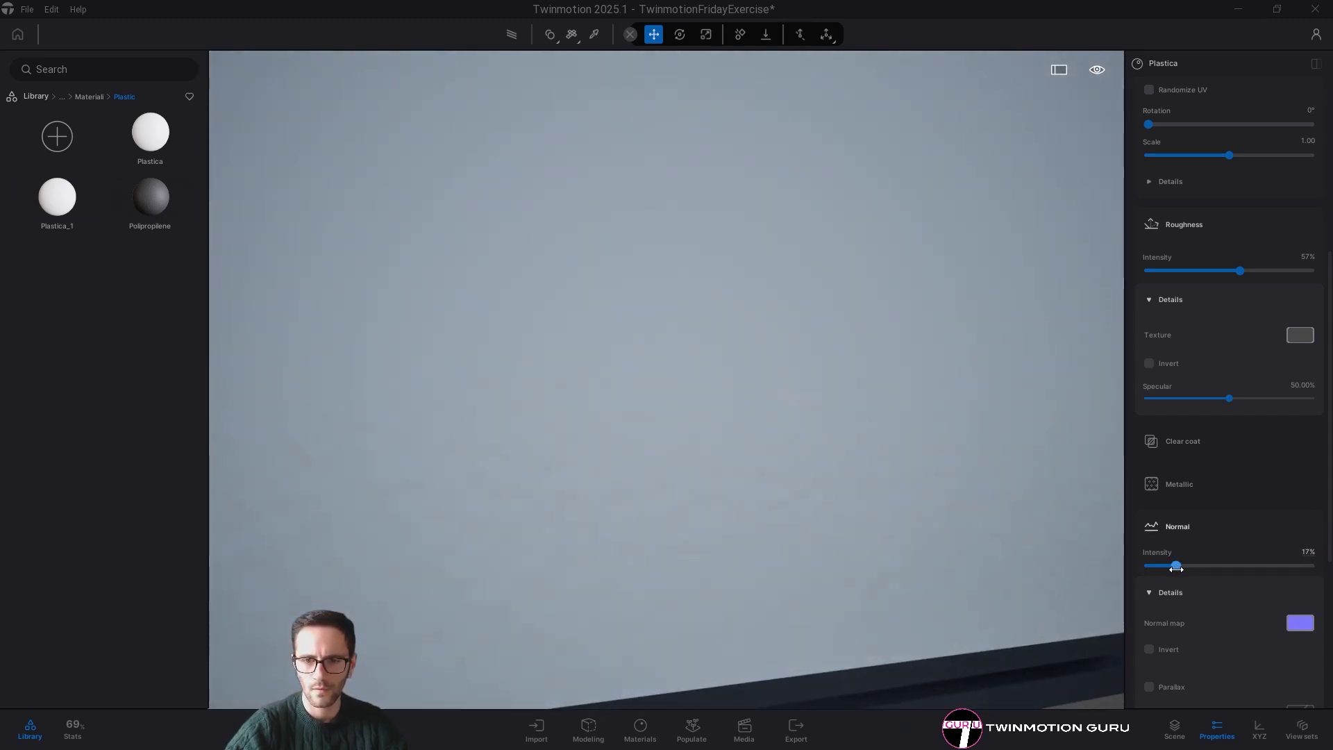
pyautogui.scroll(-4, 821, 500)
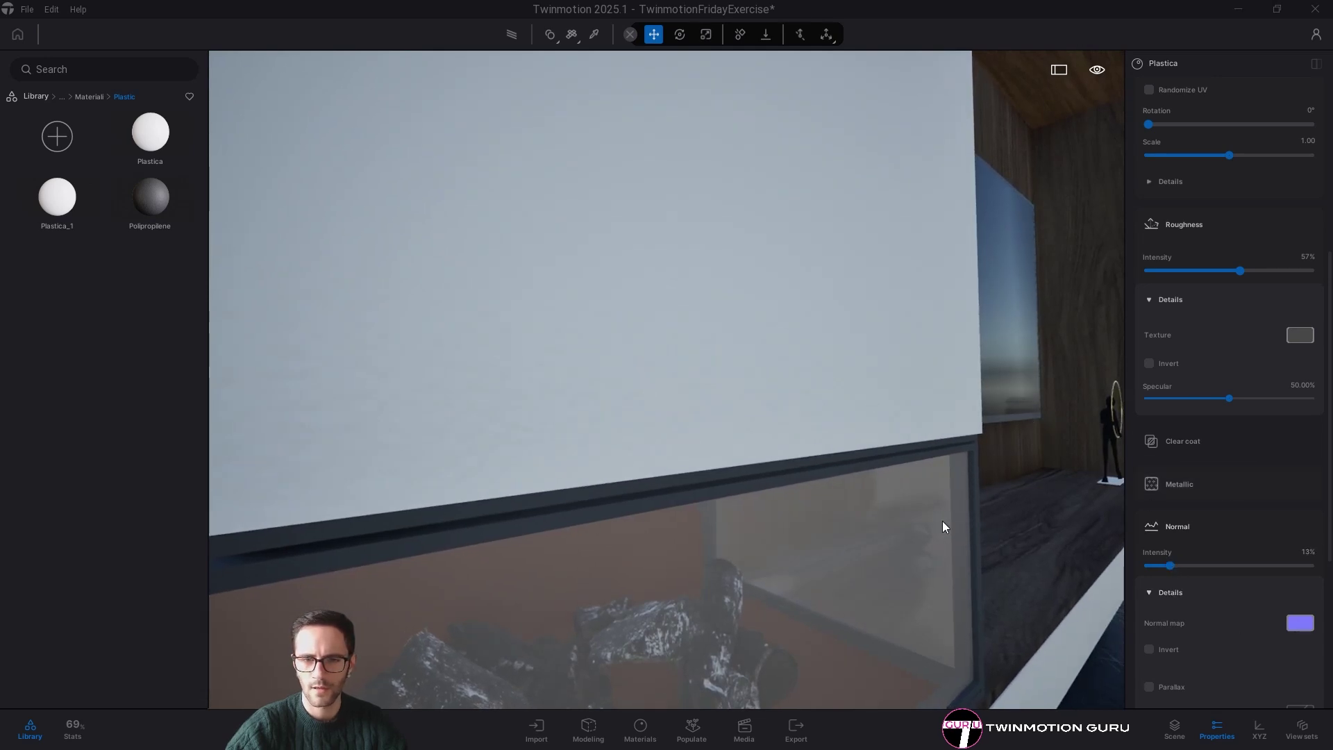
pyautogui.scroll(4, 843, 482)
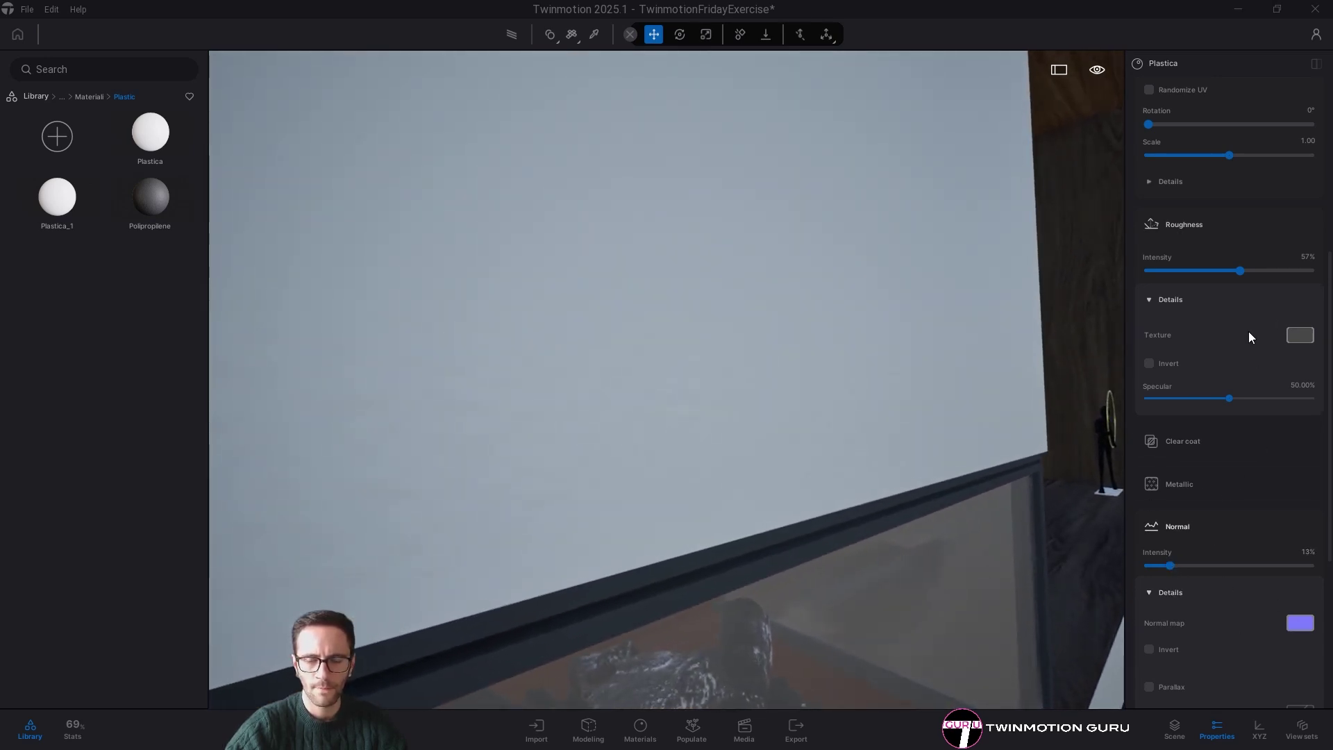
# - Apply the Plastica_1 material to the fireplace wall and set its UV scale to 1
pyautogui.press('w')
pyautogui.moveTo(68, 195); pyautogui.dragTo(547, 397)
pyautogui.scroll(3, 769, 474)
pyautogui.scroll(2, 1315, 458)
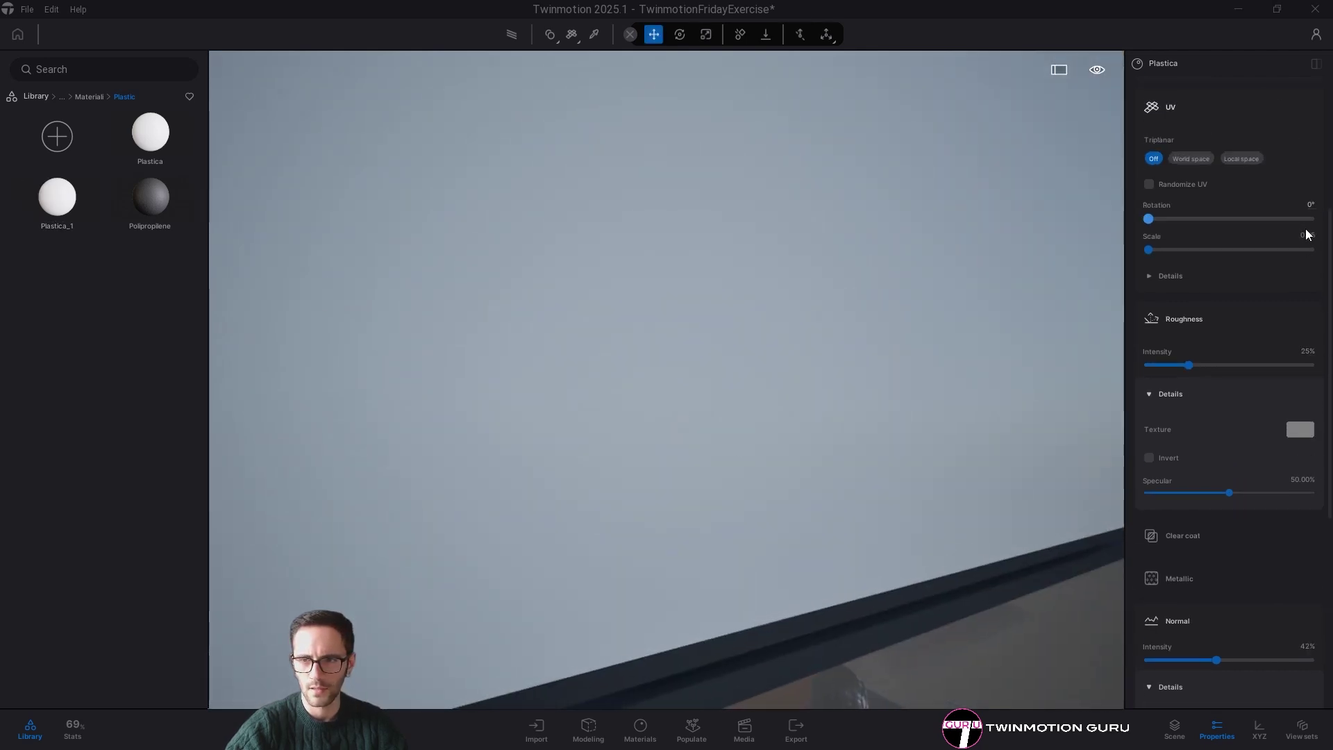
pyautogui.write('1')
pyautogui.press('Return')
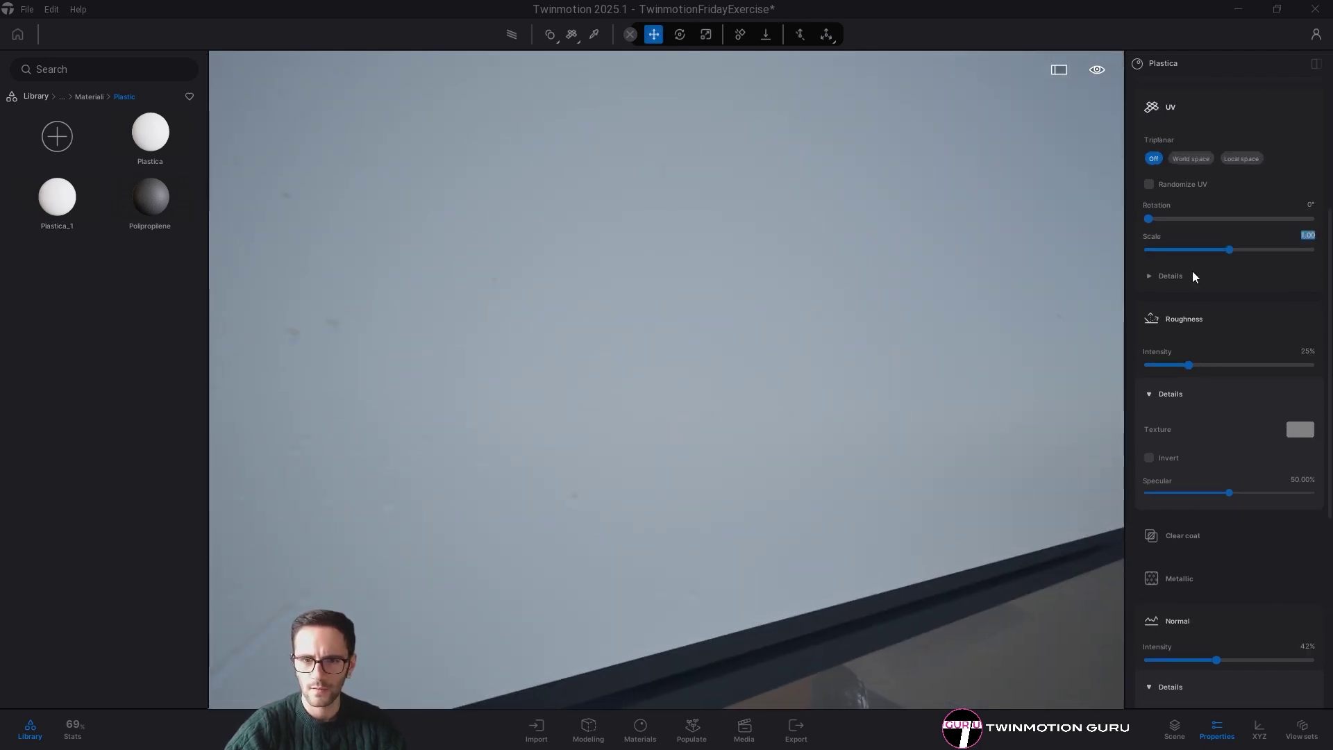
# - Try a normal intensity of 100% on the fireplace wall's new plastic material and inspect the surface
pyautogui.moveTo(626, 464); pyautogui.dragTo(903, 556, button='right')
pyautogui.scroll(-5, 641, 454)
pyautogui.moveTo(1217, 660); pyautogui.dragTo(1315, 660)
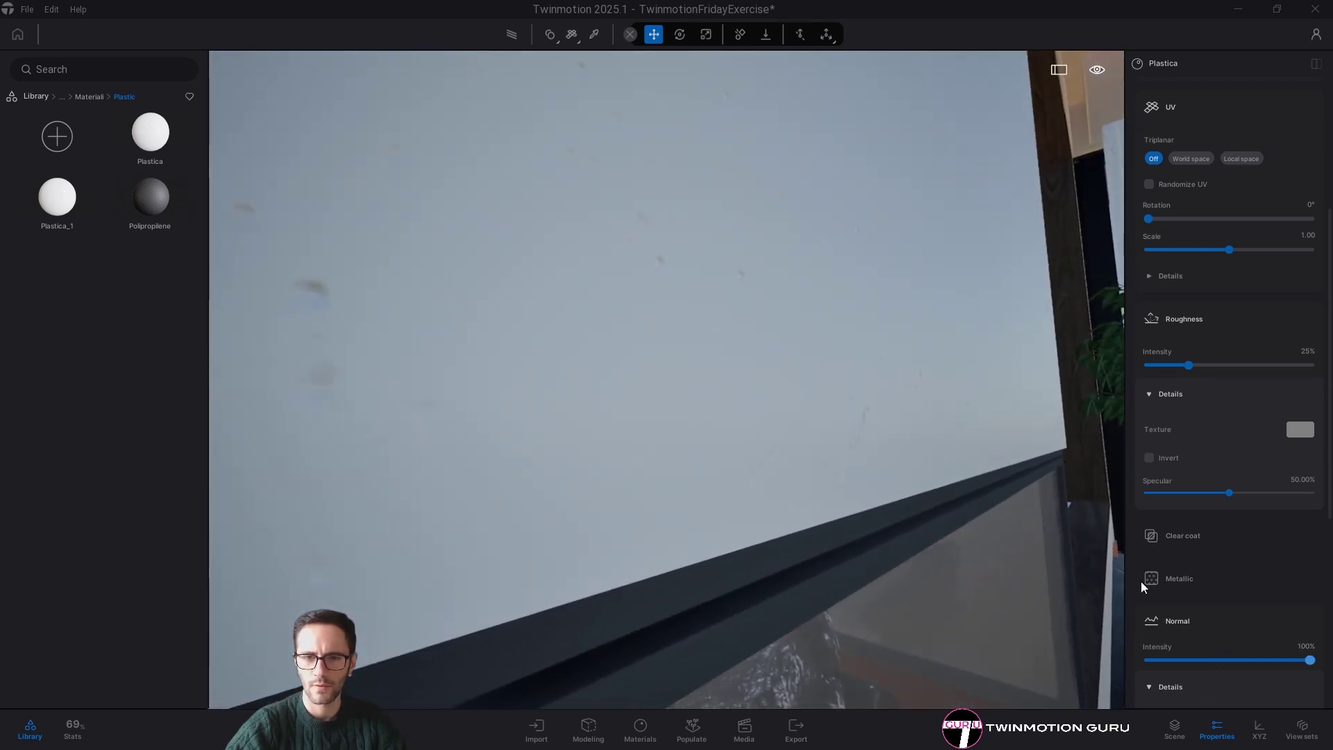
pyautogui.moveTo(777, 472); pyautogui.dragTo(753, 444, button='right')
pyautogui.scroll(-3, 708, 442)
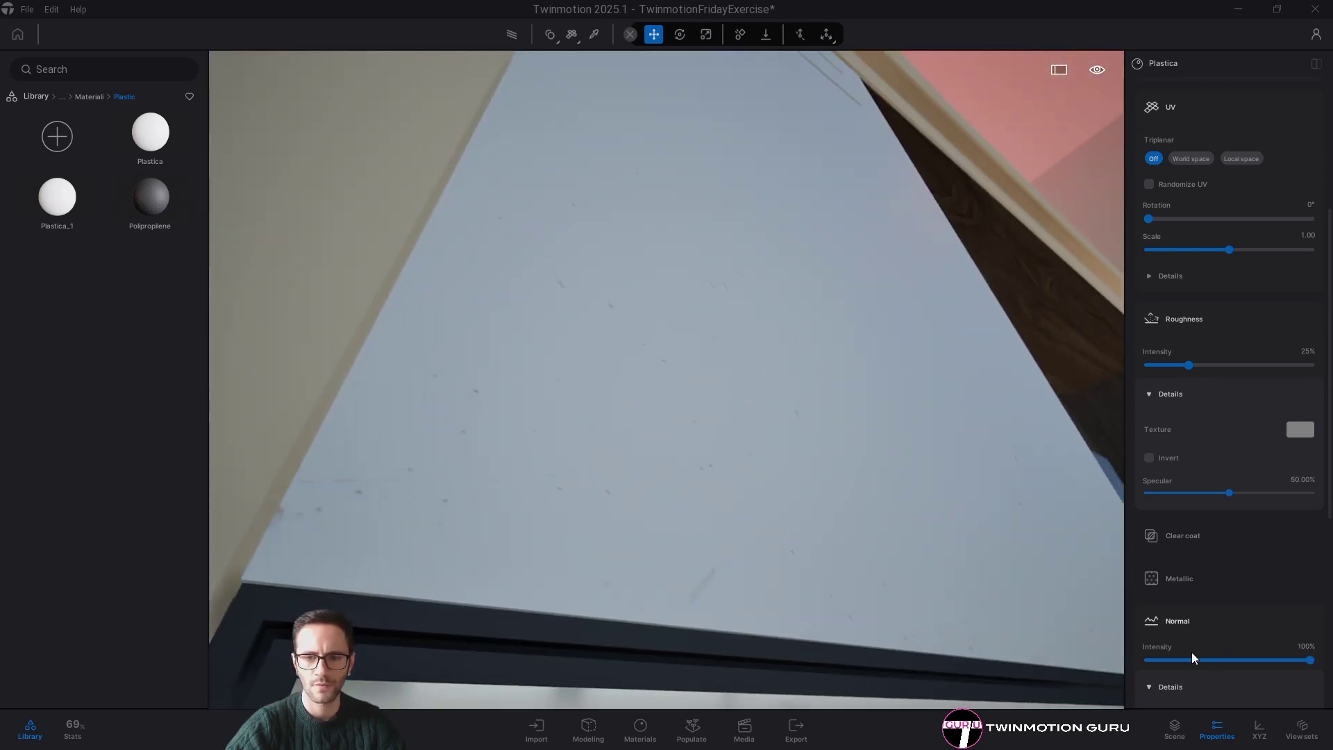
# - Set the fireplace wall material's normal intensity to 20% and view its normal map
pyautogui.moveTo(1192, 660); pyautogui.dragTo(1174, 659)
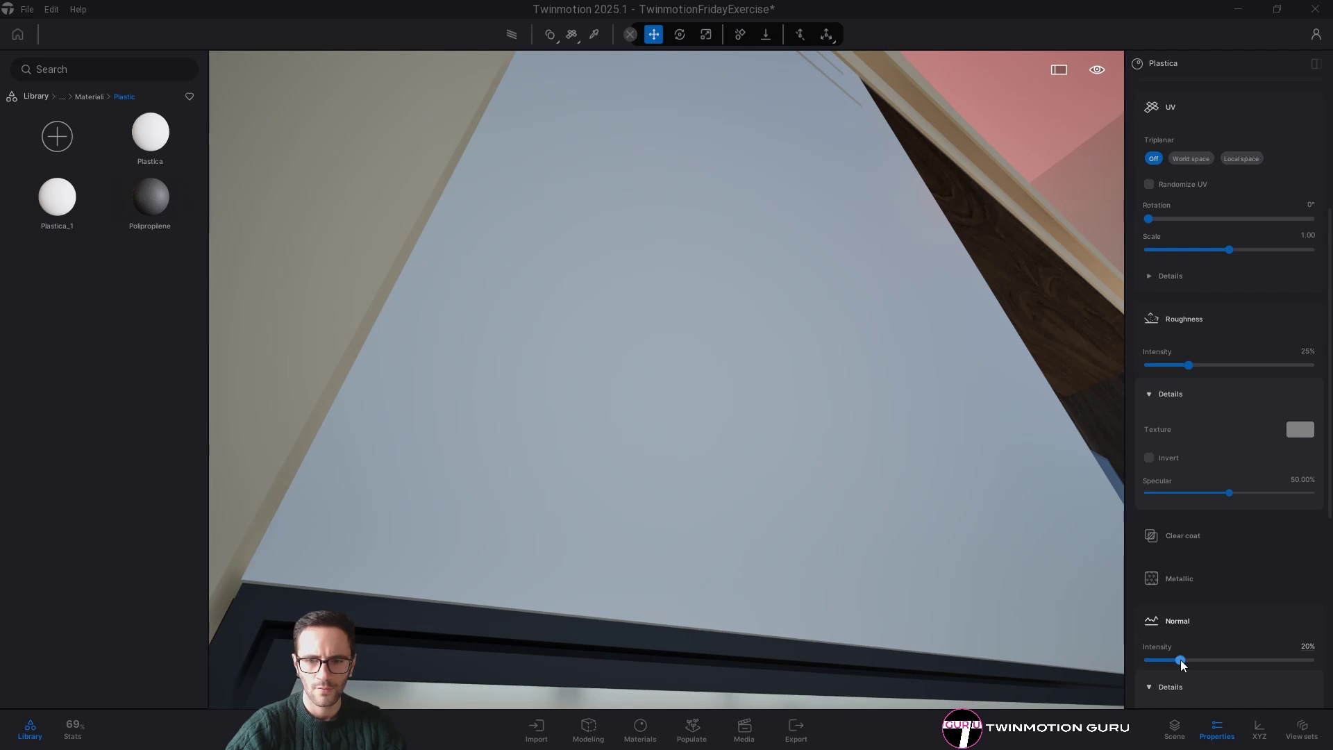
pyautogui.scroll(-2, 1208, 631)
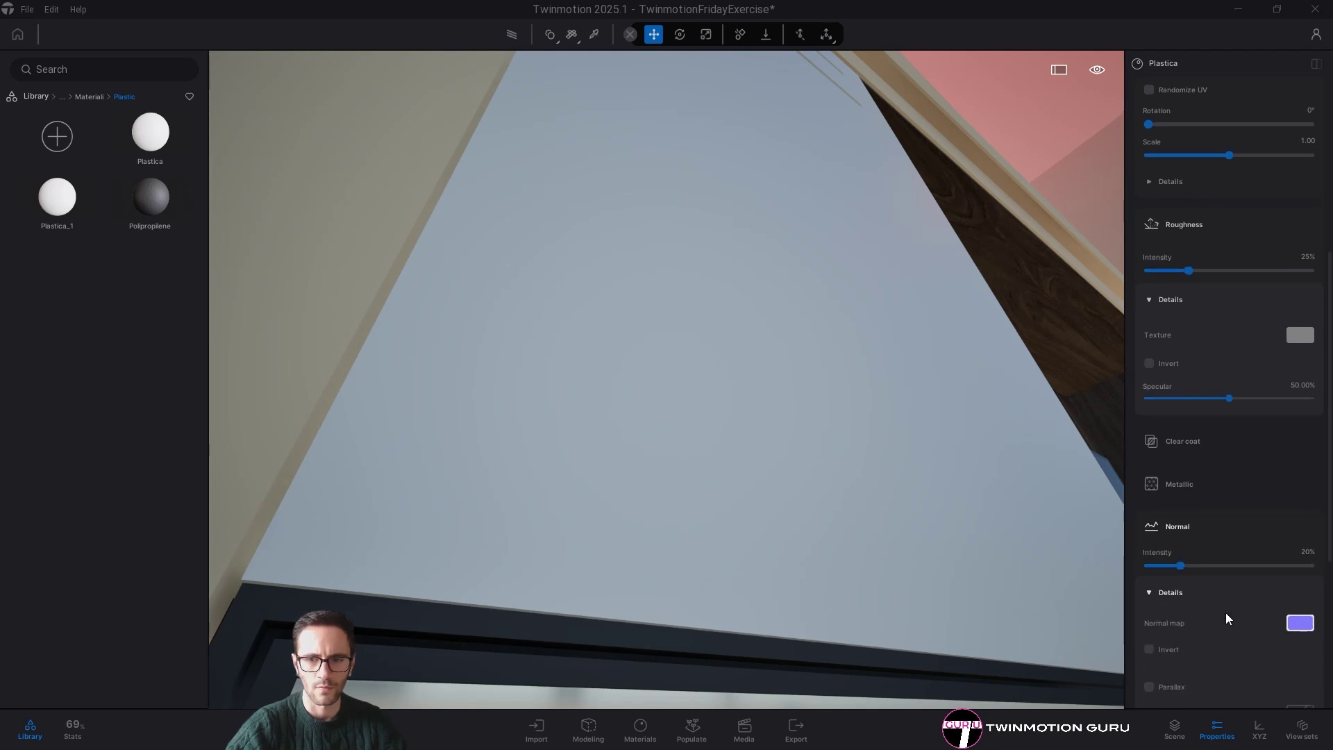
pyautogui.click(1300, 624)
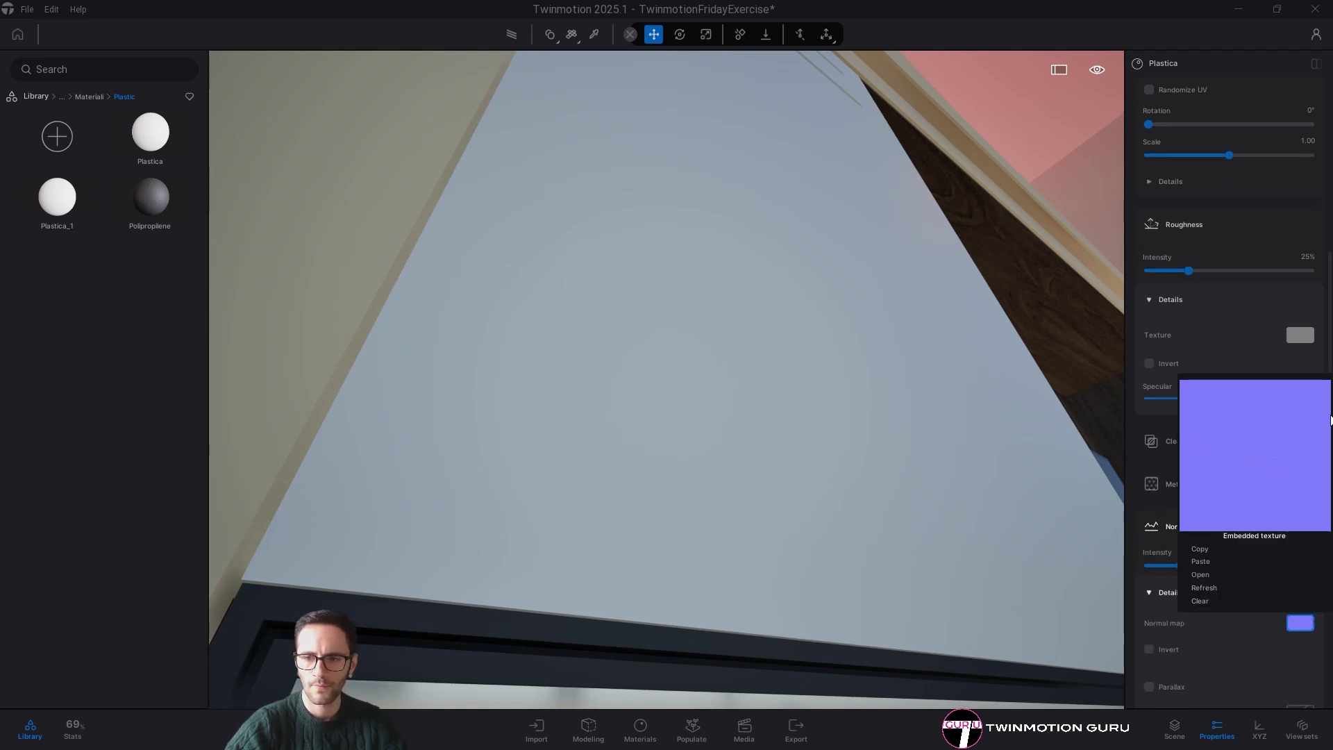
# - Go to the wall area above the wood panelling and open the Fresh plaster surfaces of the Megascans library
pyautogui.moveTo(582, 342); pyautogui.dragTo(736, 416, button='right')
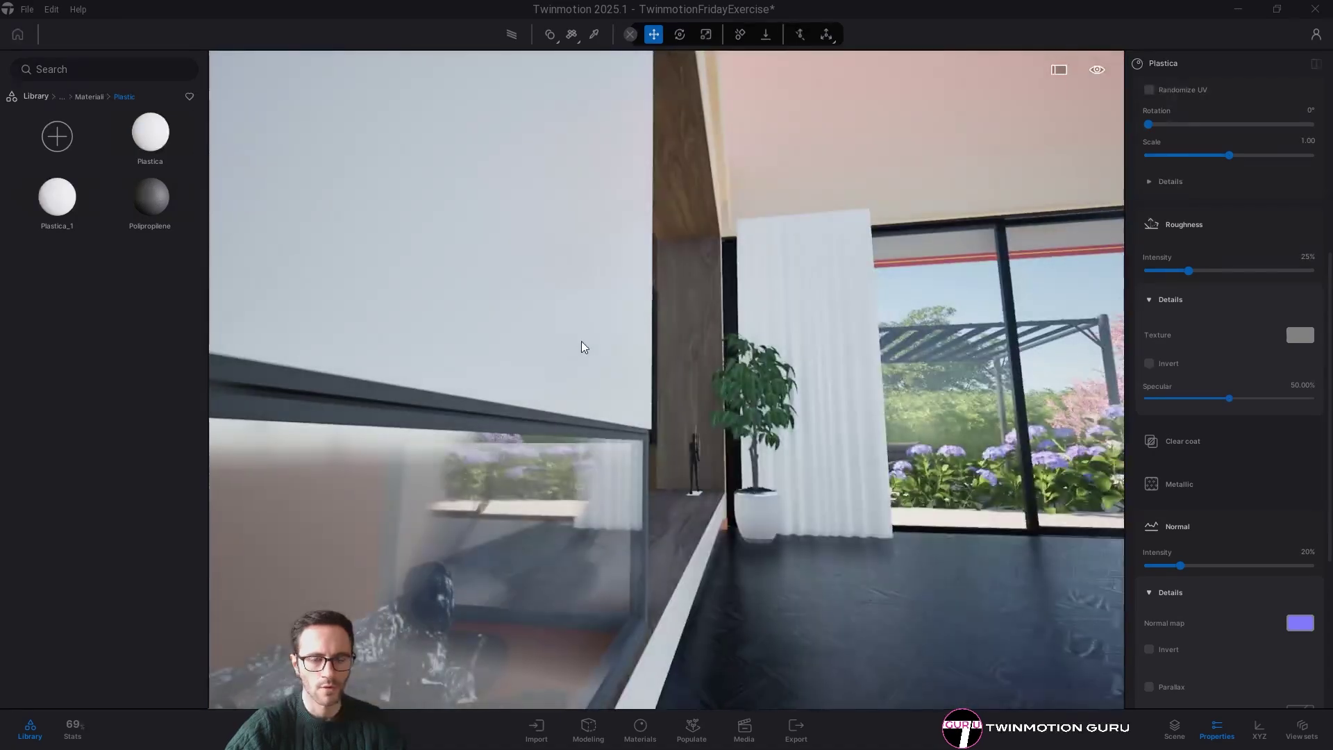
pyautogui.press('d')
pyautogui.moveTo(599, 342); pyautogui.dragTo(558, 252, button='right')
pyautogui.press('w')
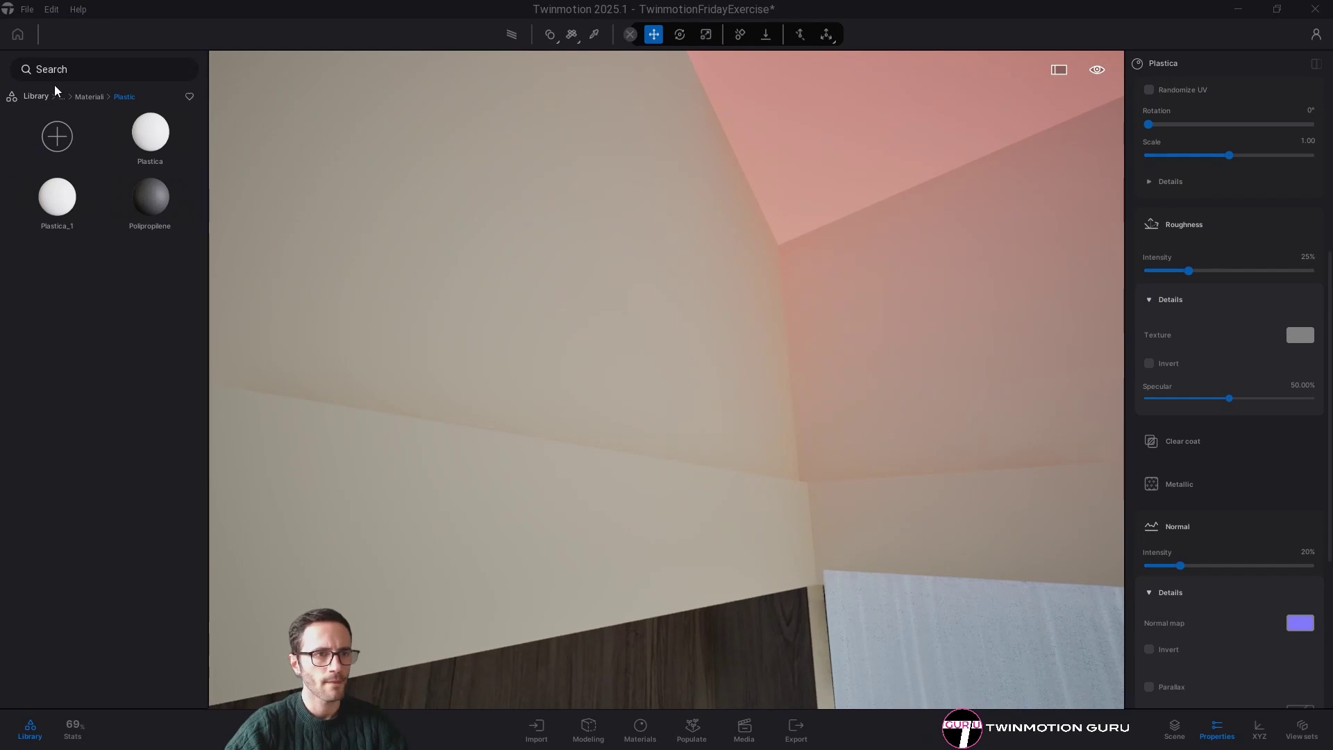
pyautogui.click(36, 97)
pyautogui.click(161, 258)
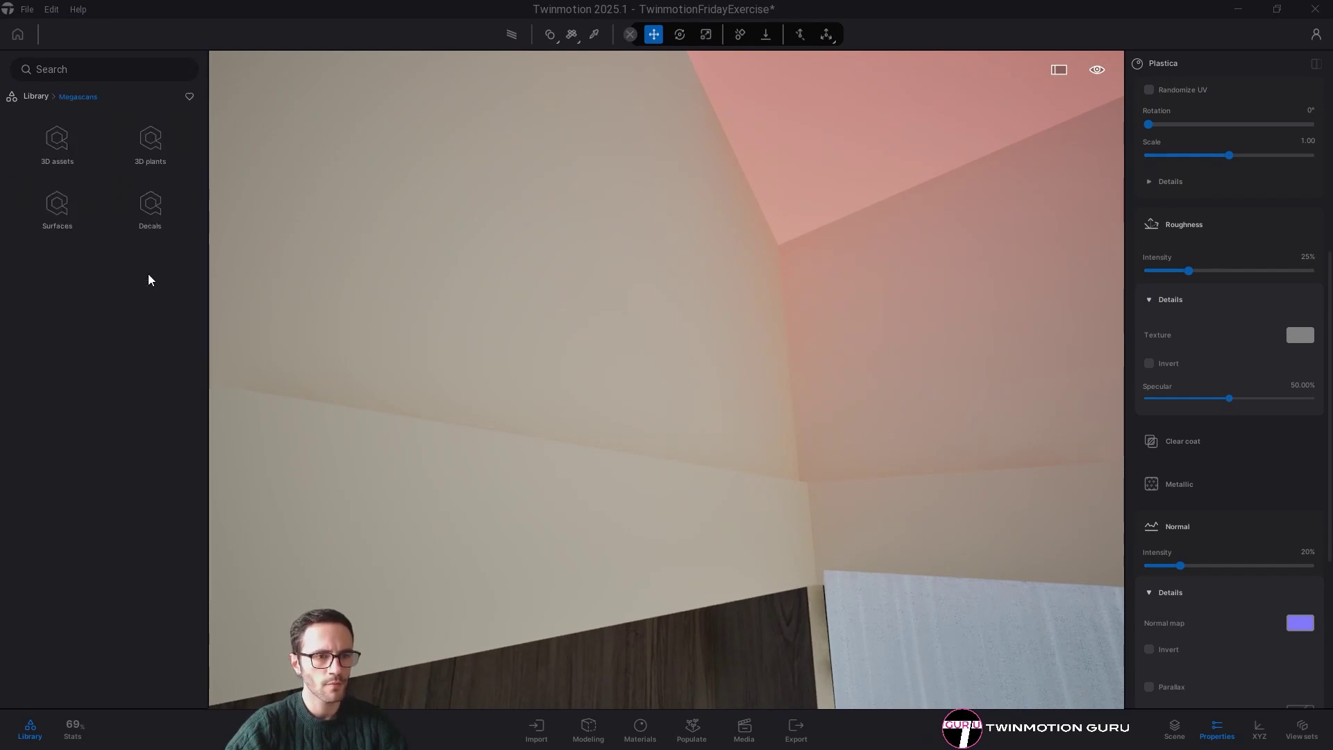
pyautogui.click(73, 205)
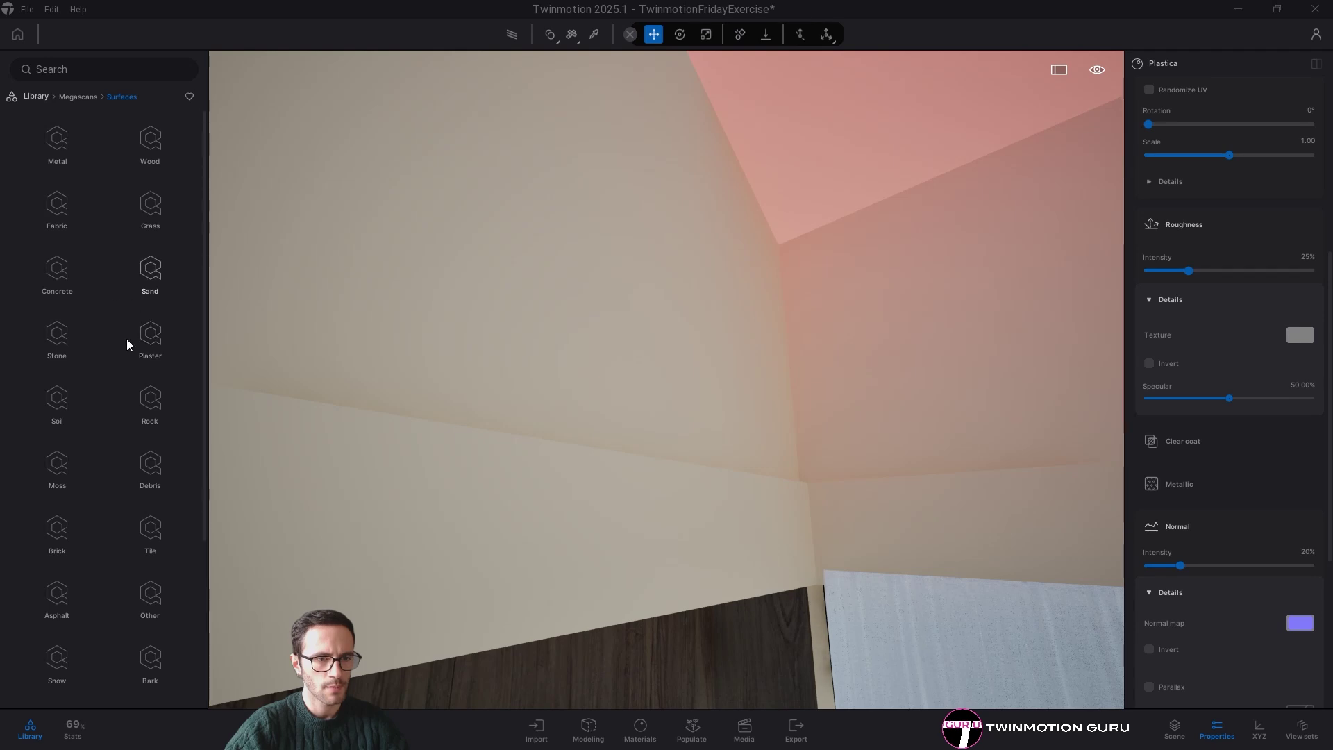
pyautogui.click(128, 339)
pyautogui.click(155, 163)
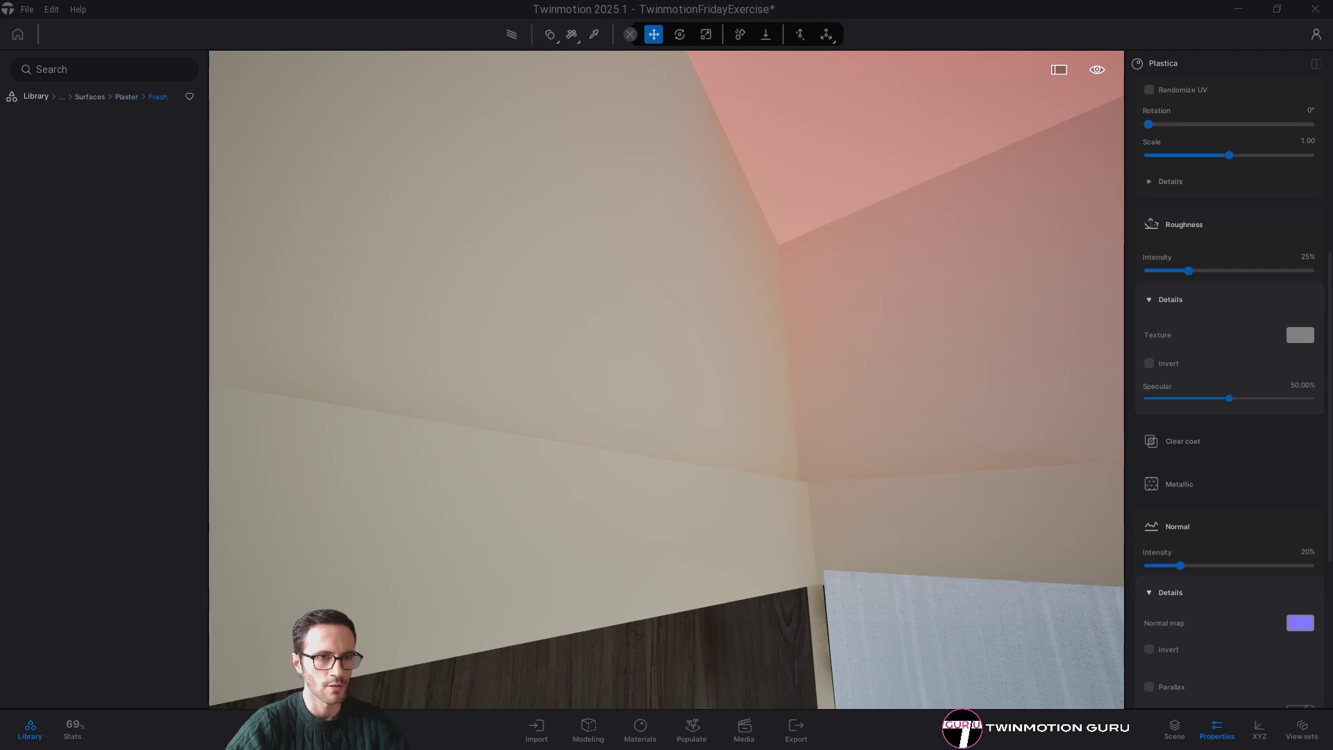
pyautogui.moveTo(347, 292); pyautogui.dragTo(298, 292, button='right')
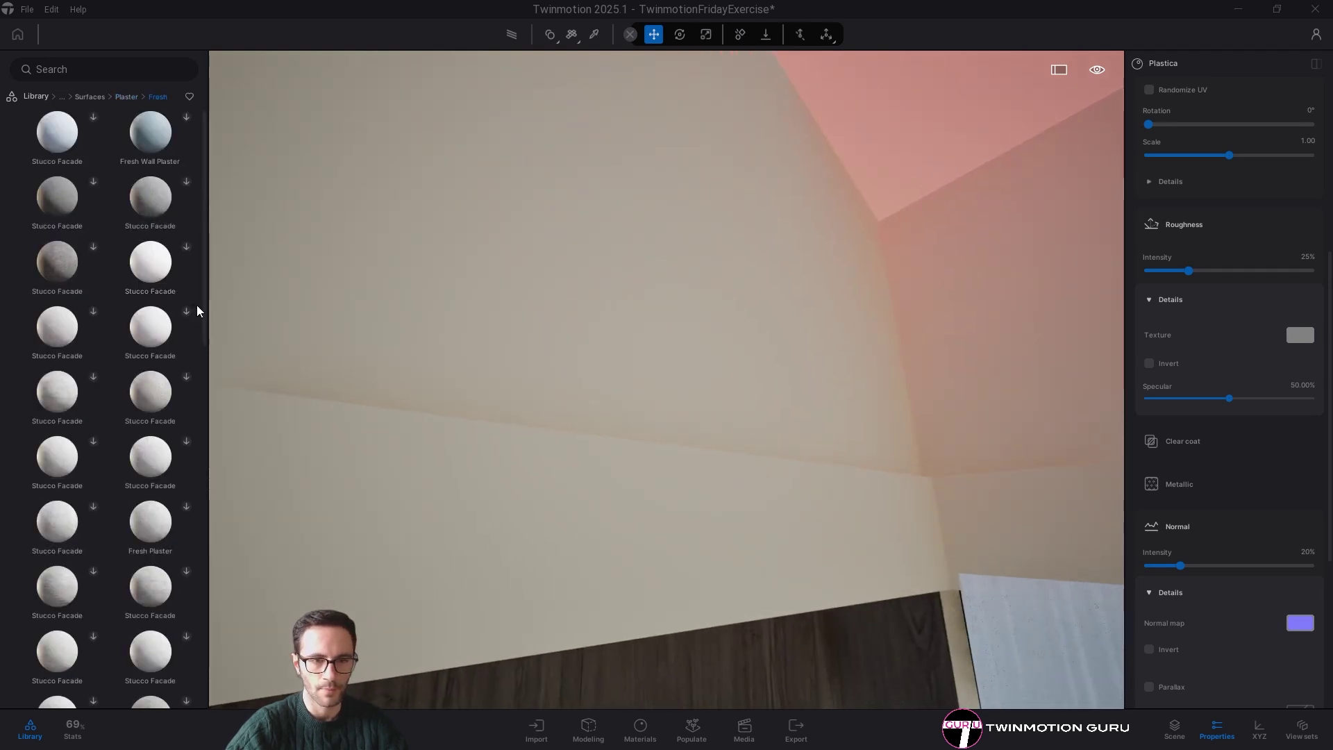
# - Download the bright white Stucco Facade plaster and apply it to the beige interior walls above the wood panelling
pyautogui.click(186, 248)
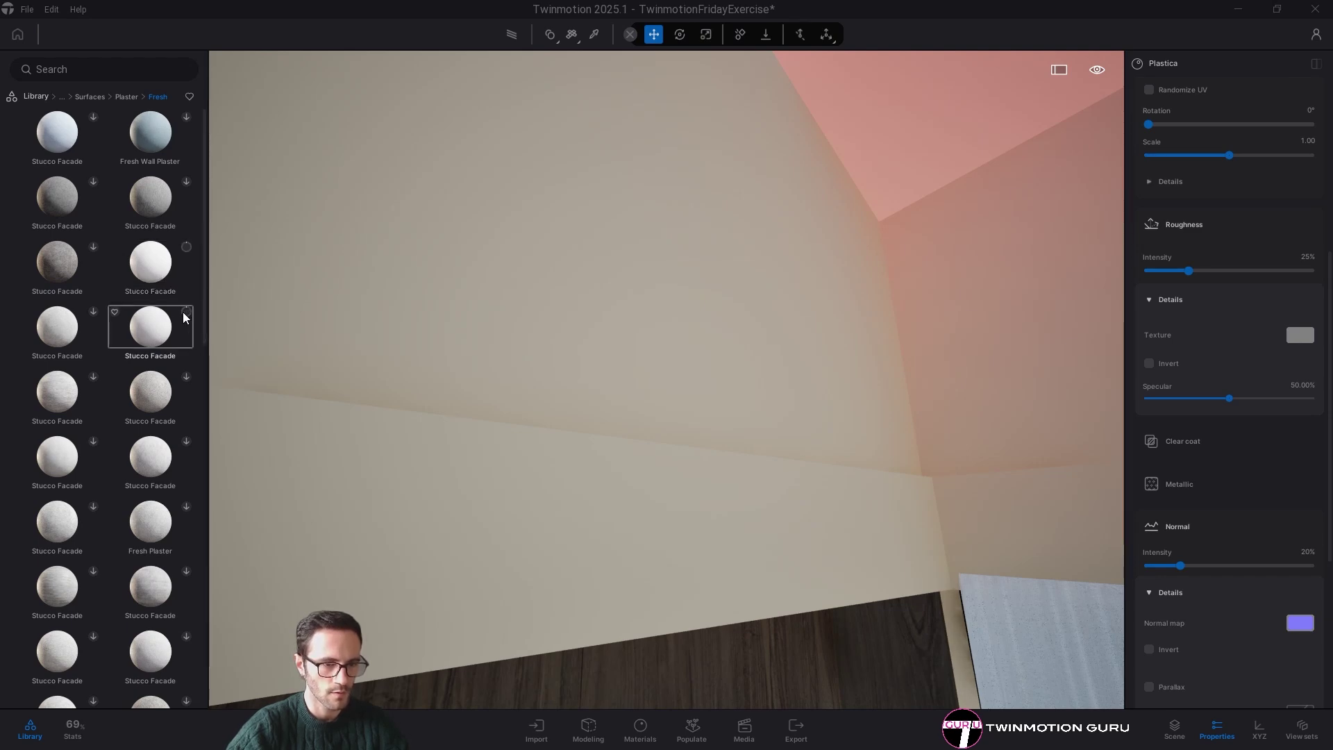
pyautogui.scroll(-3, 106, 551)
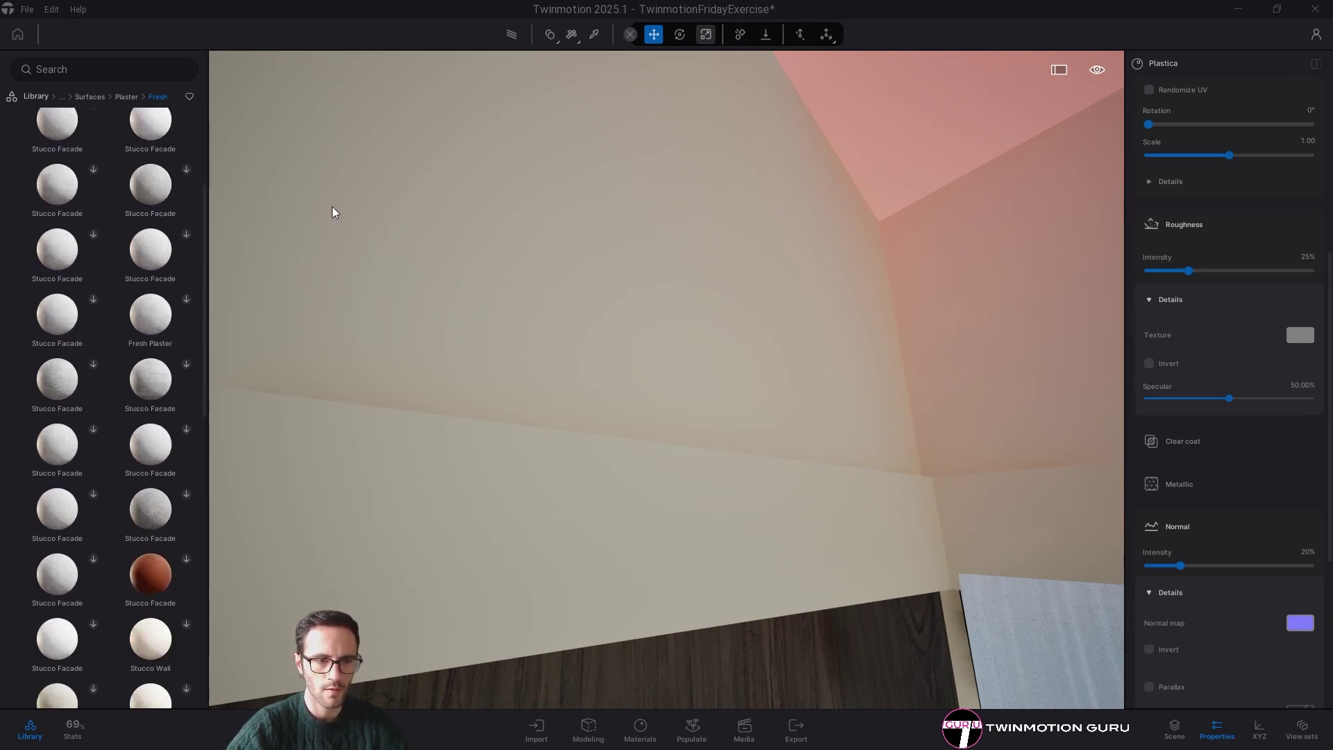
pyautogui.scroll(-1, 136, 456)
pyautogui.scroll(4, 145, 560)
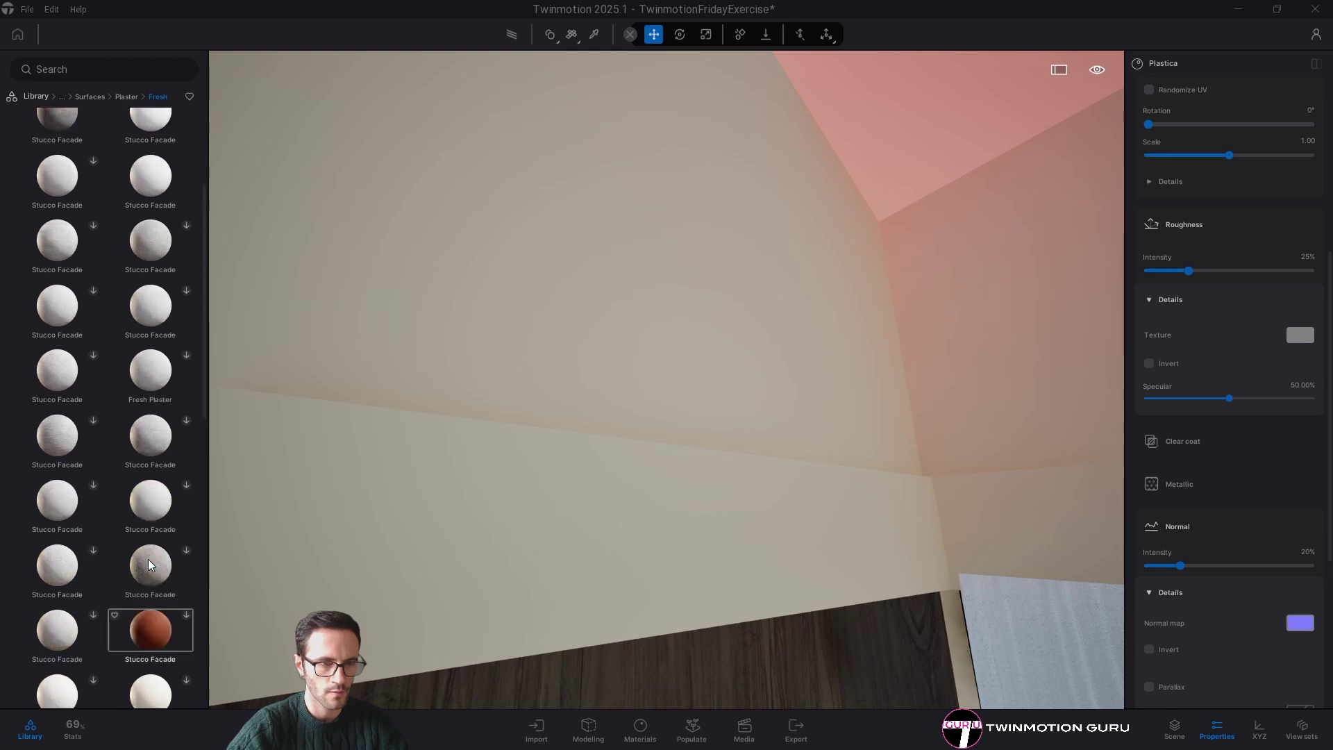
pyautogui.moveTo(150, 263); pyautogui.dragTo(359, 390)
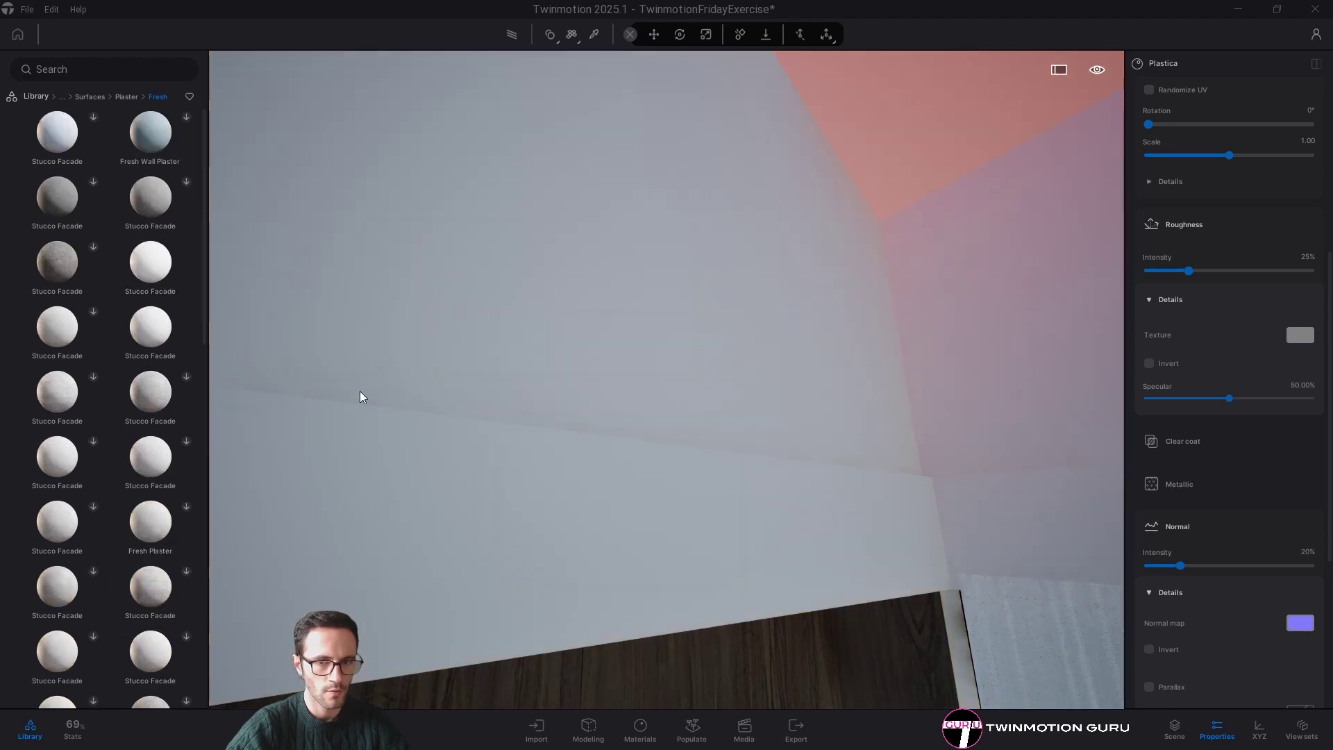
# - Raise the Stucco Facade material's luminosity to 100%, keeping its white tint
pyautogui.moveTo(522, 427); pyautogui.dragTo(389, 425, button='right')
pyautogui.press('w')
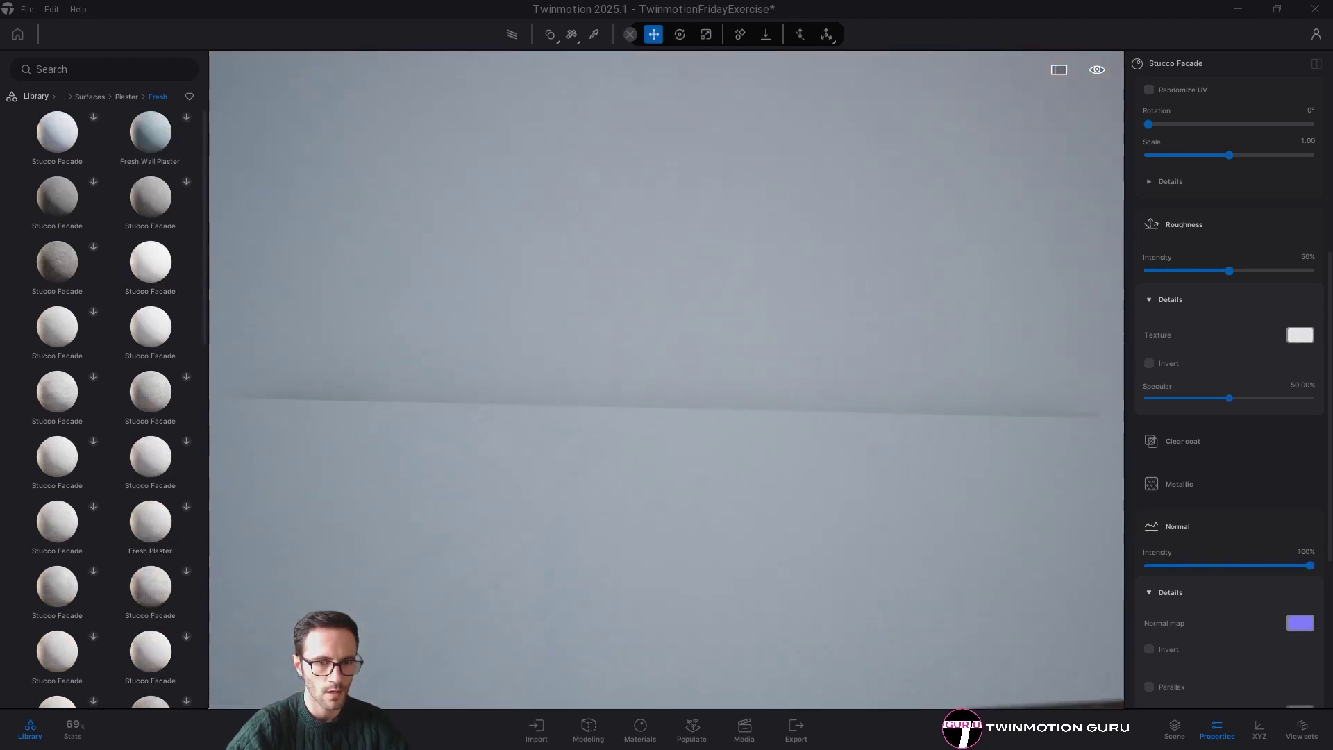
pyautogui.moveTo(639, 430); pyautogui.dragTo(722, 425, button='right')
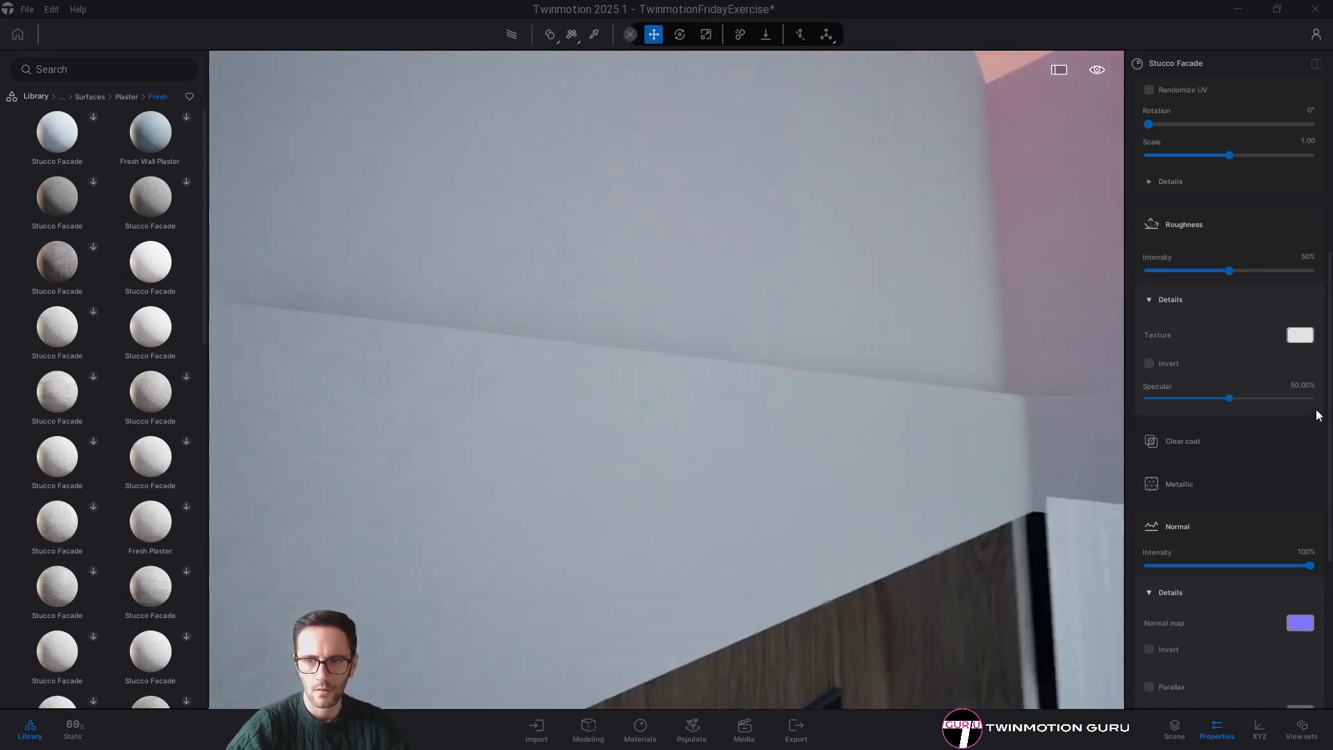
pyautogui.scroll(5, 1250, 277)
pyautogui.press('w')
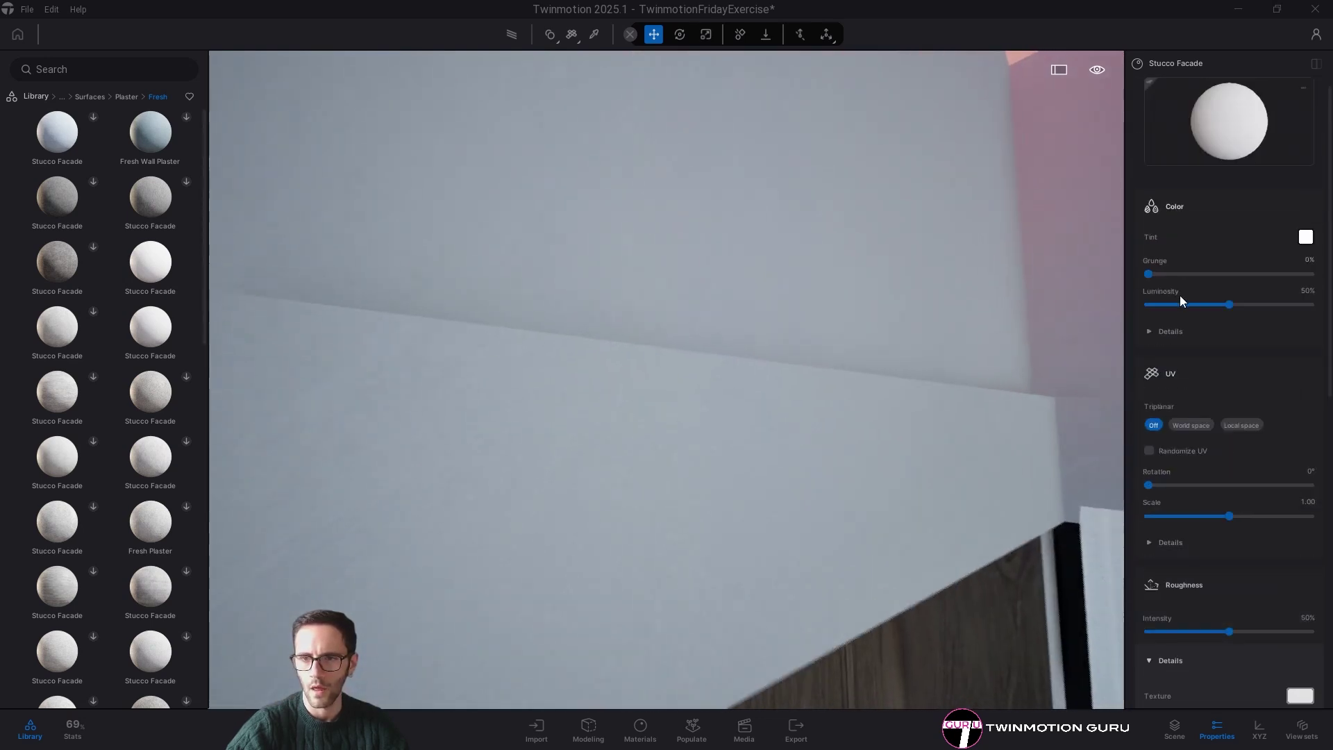
pyautogui.click(1304, 238)
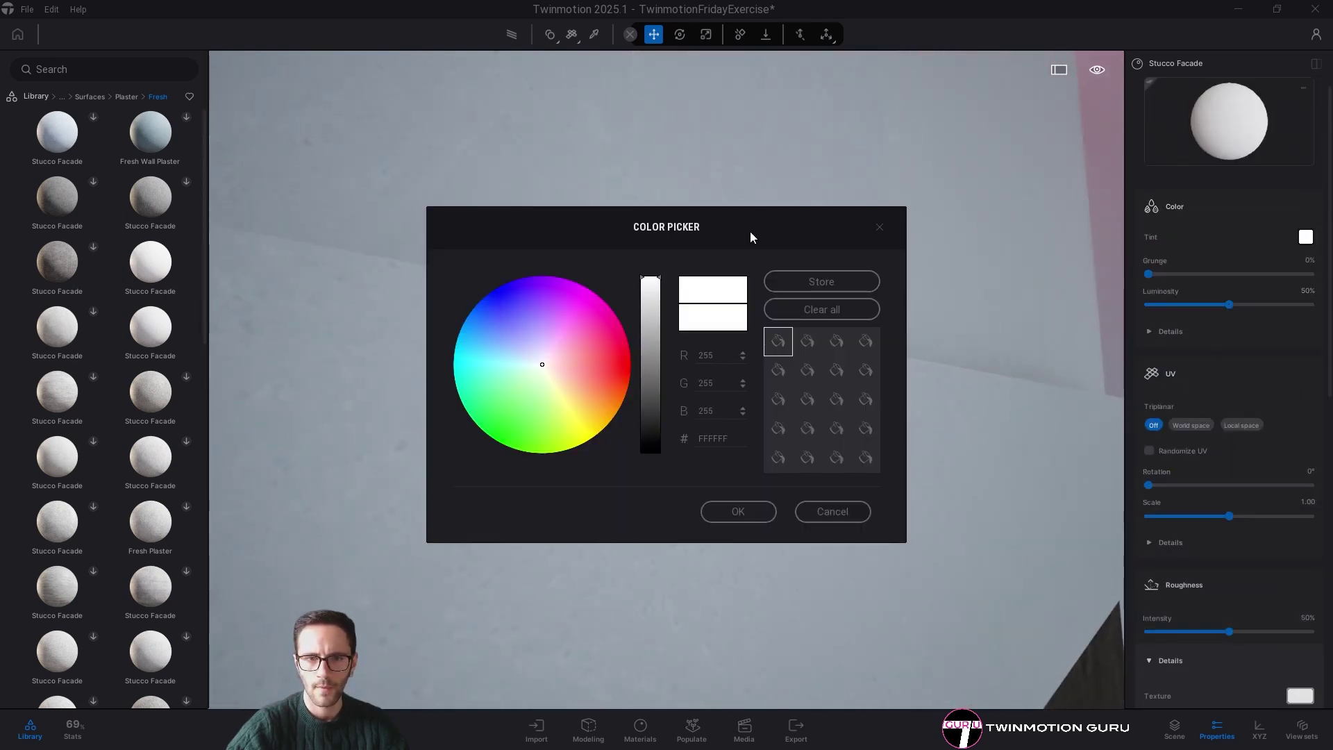
pyautogui.click(830, 522)
pyautogui.moveTo(1327, 300); pyautogui.dragTo(1331, 301)
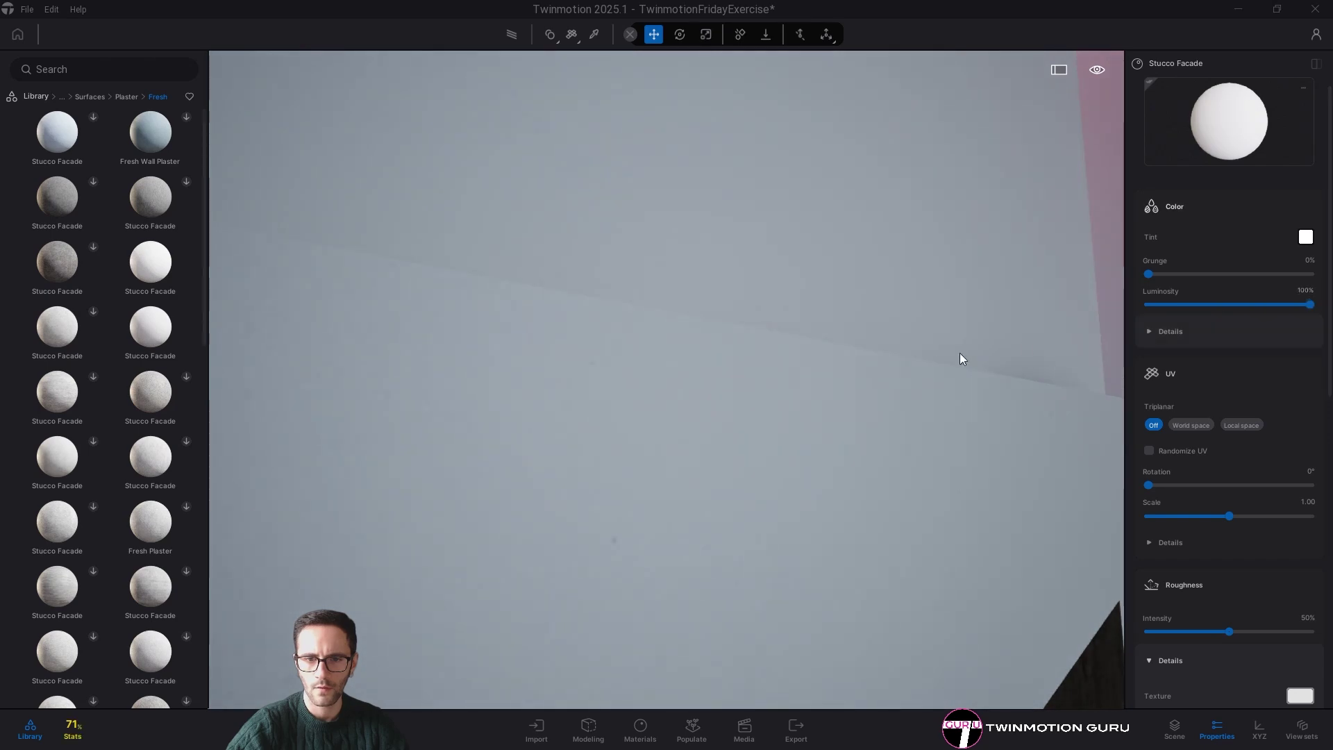
# - Examine the stucco wall from close up and farther away, and check the material's tint colour values
pyautogui.press('s')
pyautogui.moveTo(961, 361); pyautogui.dragTo(965, 368, button='right')
pyautogui.press('w')
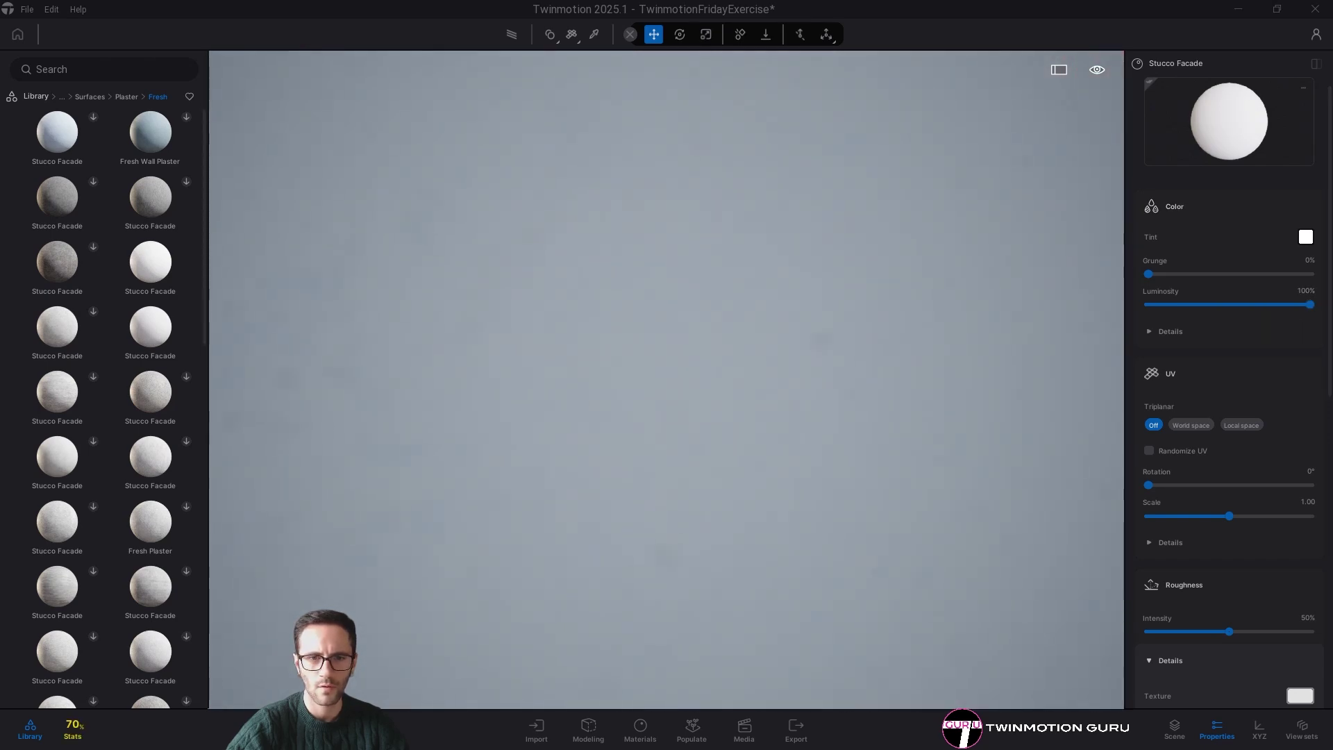
pyautogui.press('s')
pyautogui.press('w')
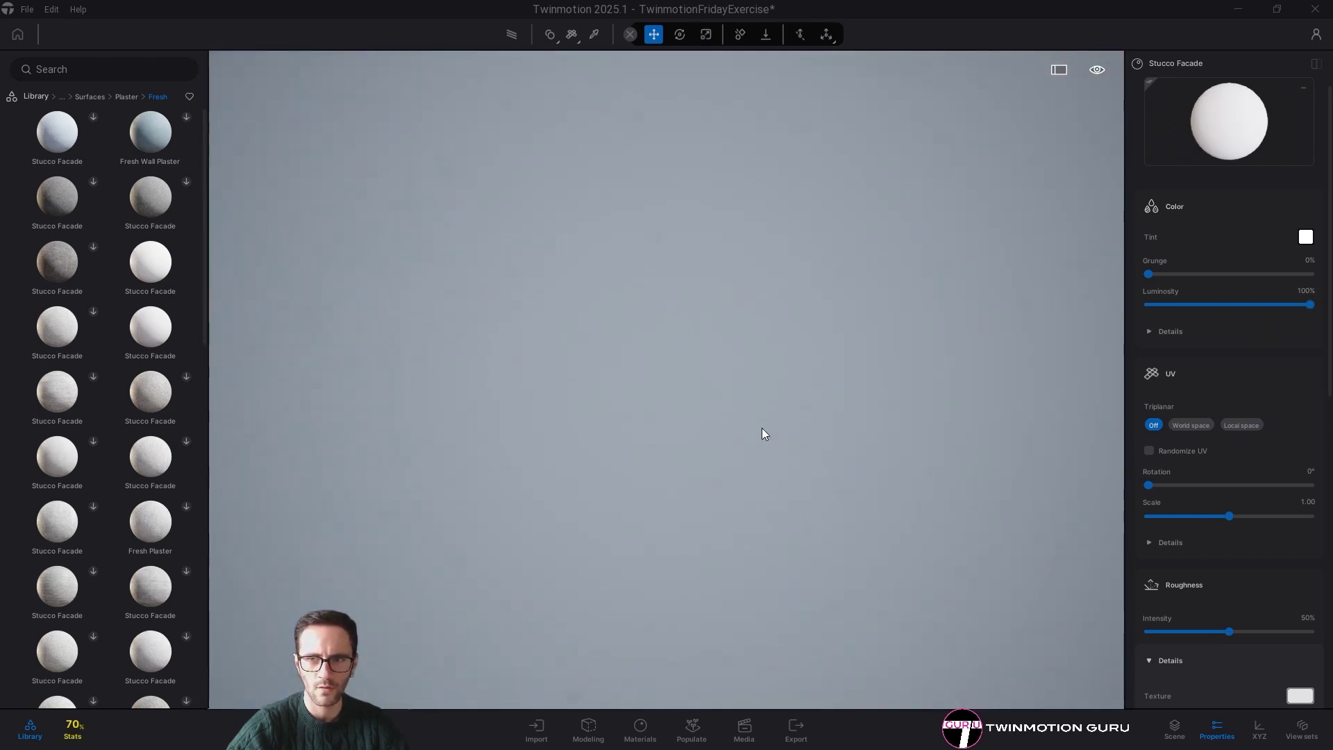
pyautogui.press('s')
pyautogui.click(1306, 238)
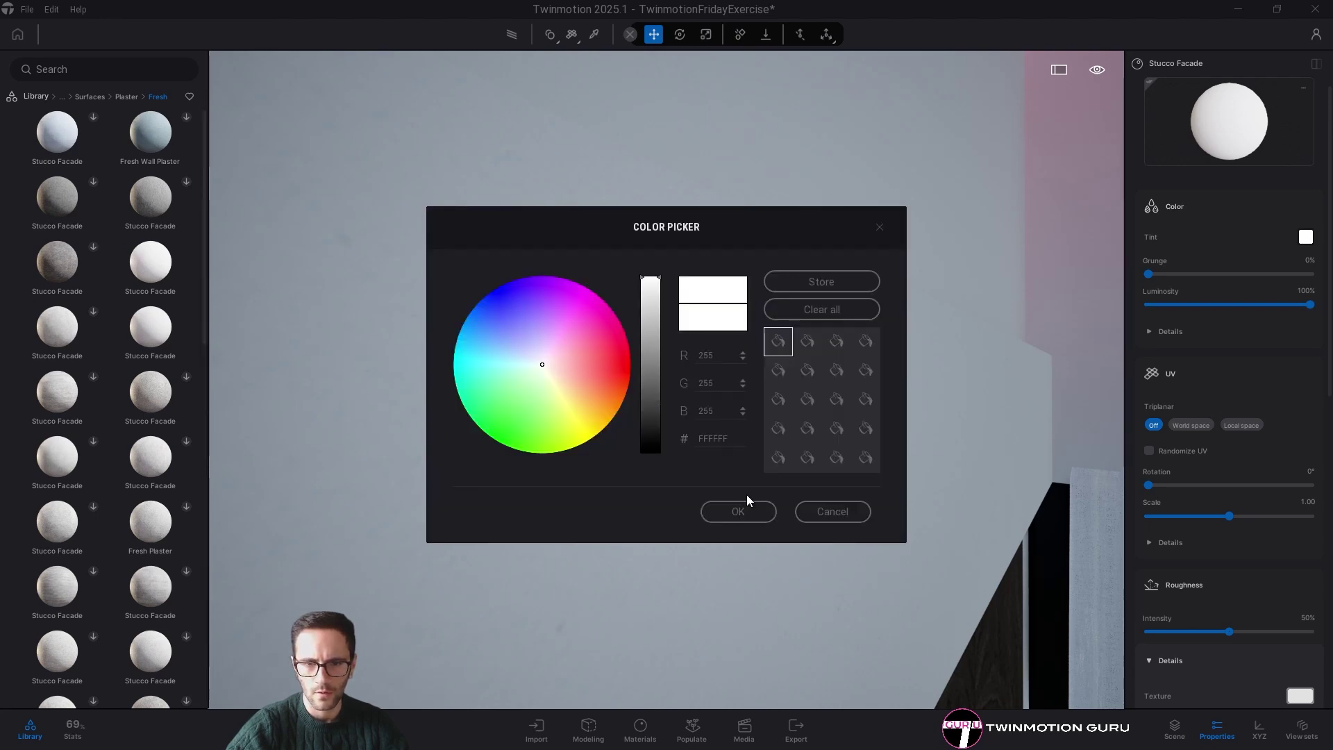
pyautogui.click(840, 510)
# - Set the Stucco Facade colour texture's lift to 0.07 and check the walls near the ceiling corner
pyautogui.click(1180, 331)
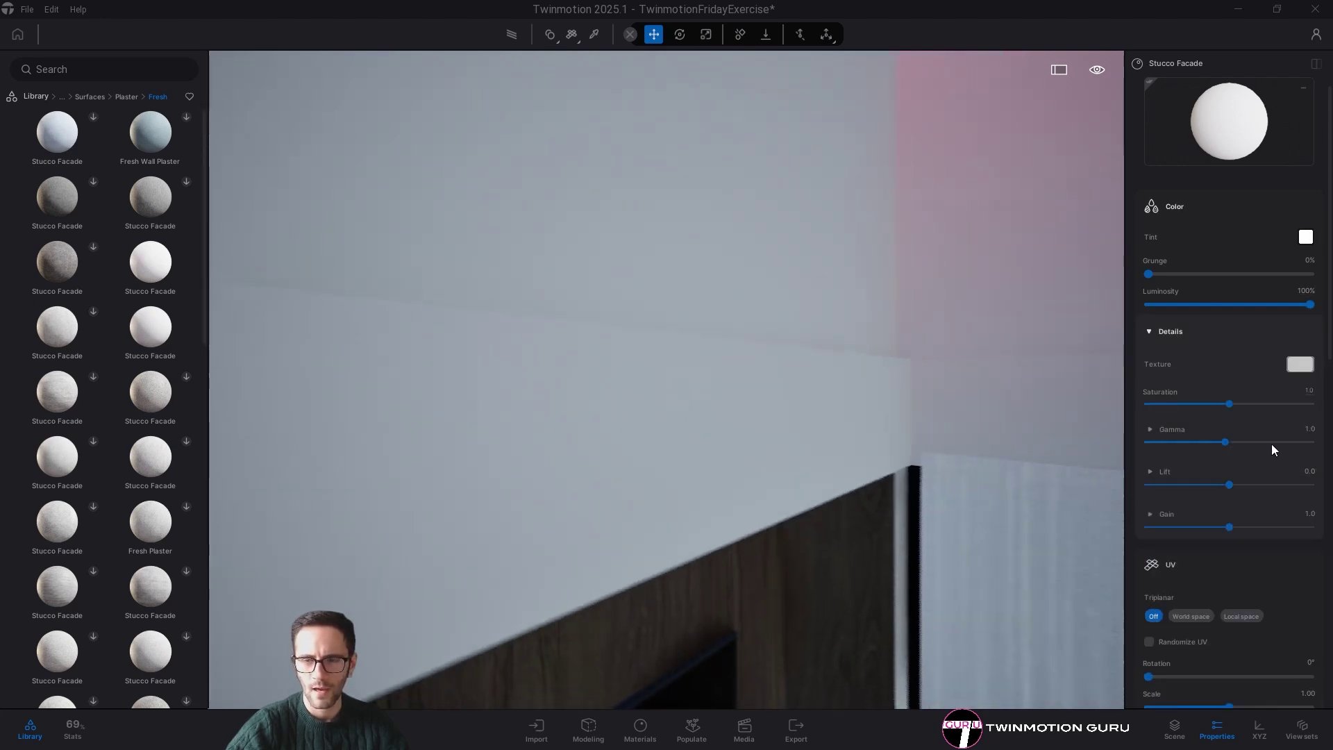
pyautogui.scroll(-1, 1272, 443)
pyautogui.moveTo(1229, 410); pyautogui.dragTo(1234, 410)
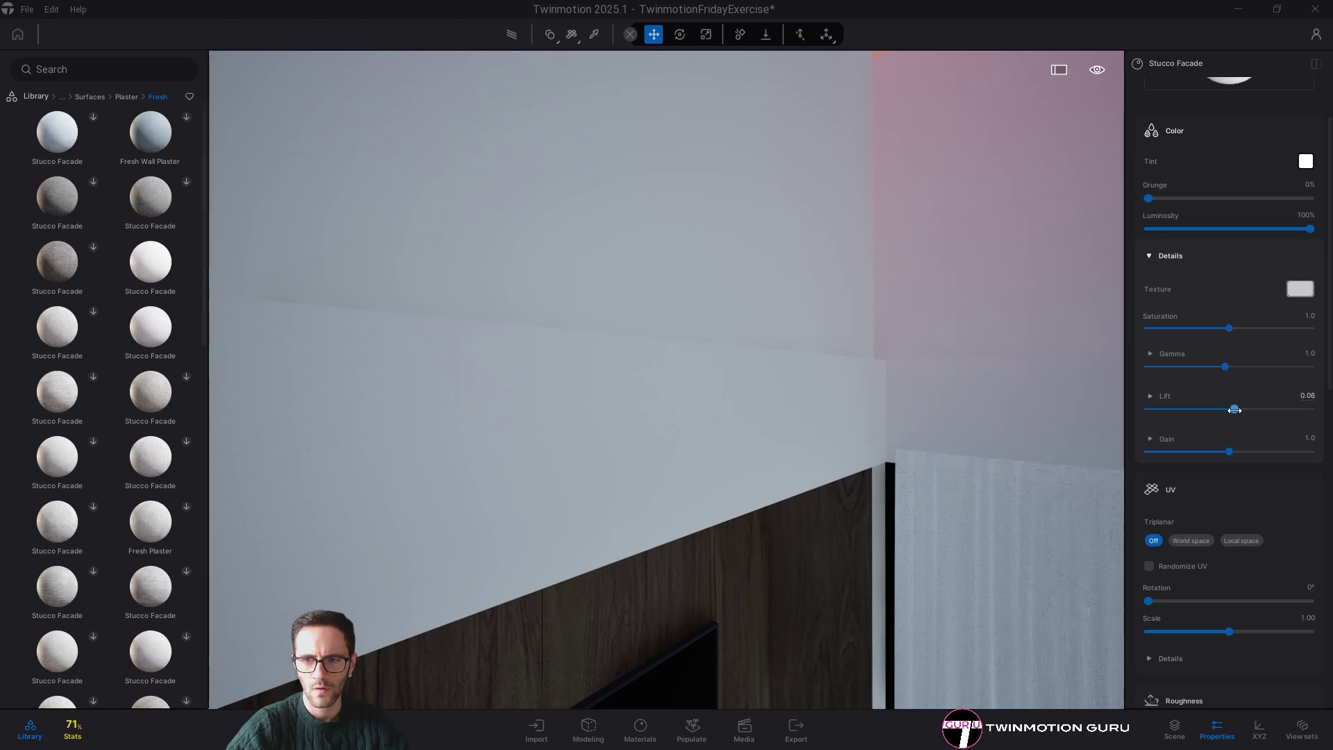
pyautogui.scroll(1, 1219, 528)
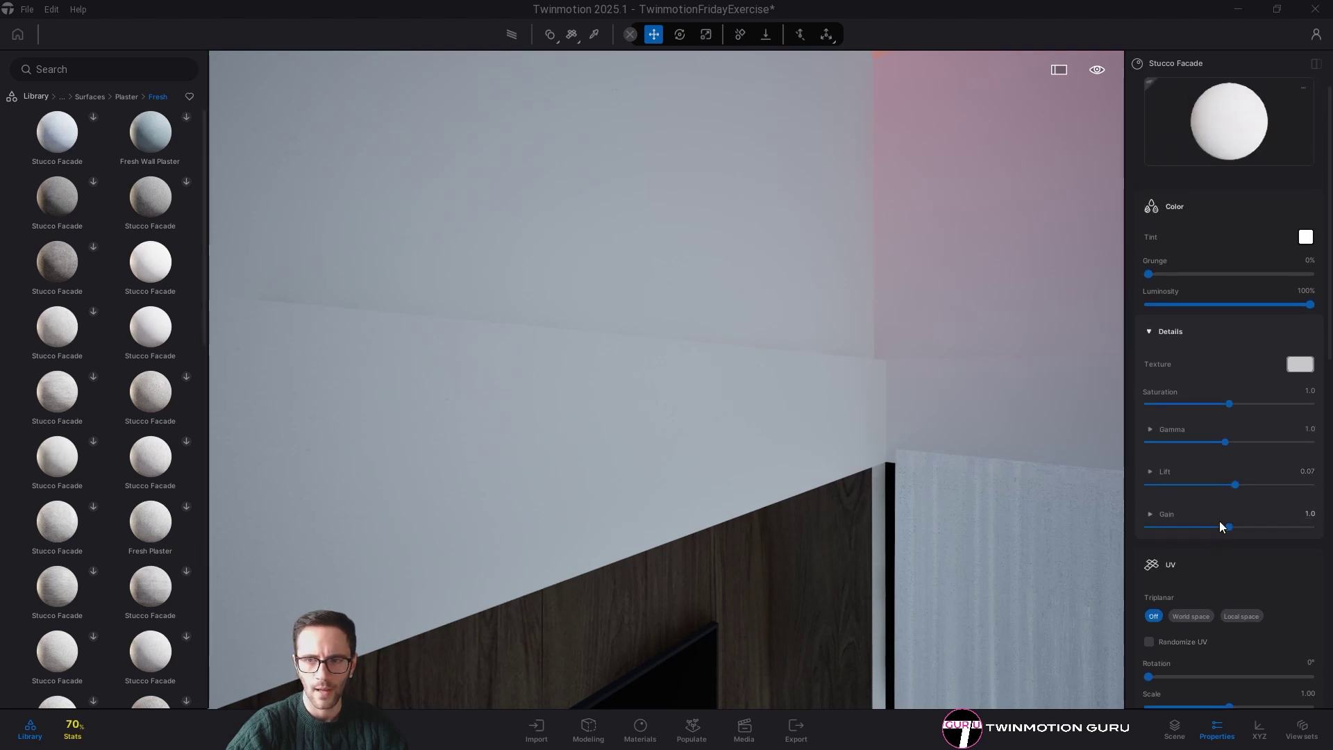
pyautogui.moveTo(607, 405); pyautogui.dragTo(623, 417, button='right')
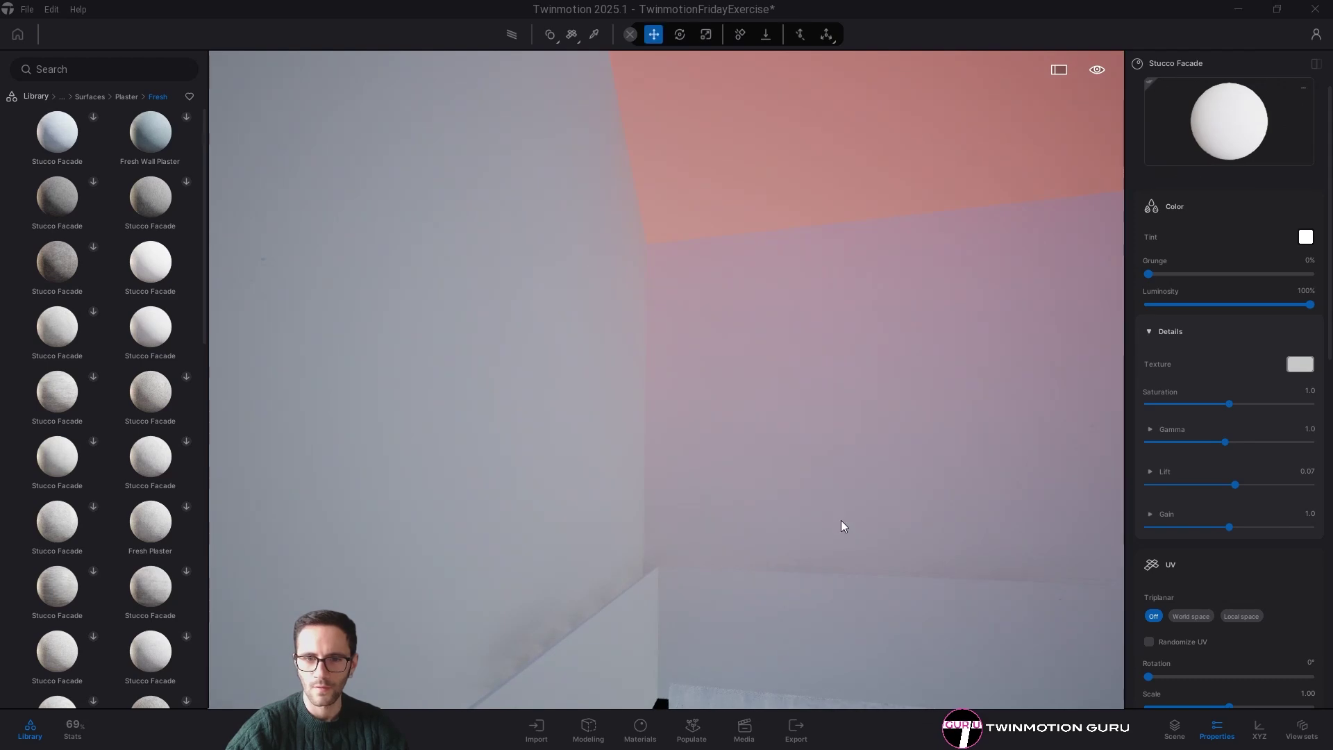
pyautogui.moveTo(1027, 327); pyautogui.dragTo(1067, 324, button='right')
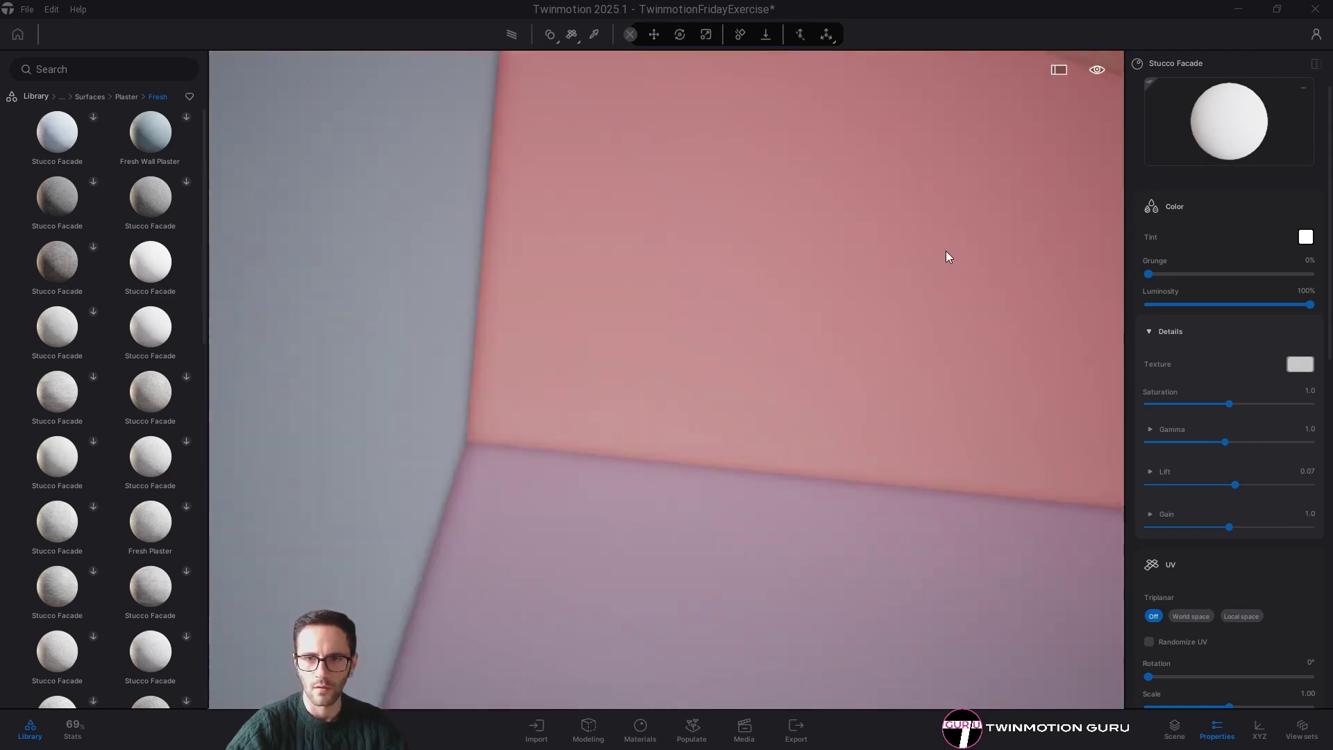
# - Apply the Stucco Facade plaster to the remaining upper interior surface near the ceiling
pyautogui.moveTo(947, 256); pyautogui.dragTo(1090, 305, button='right')
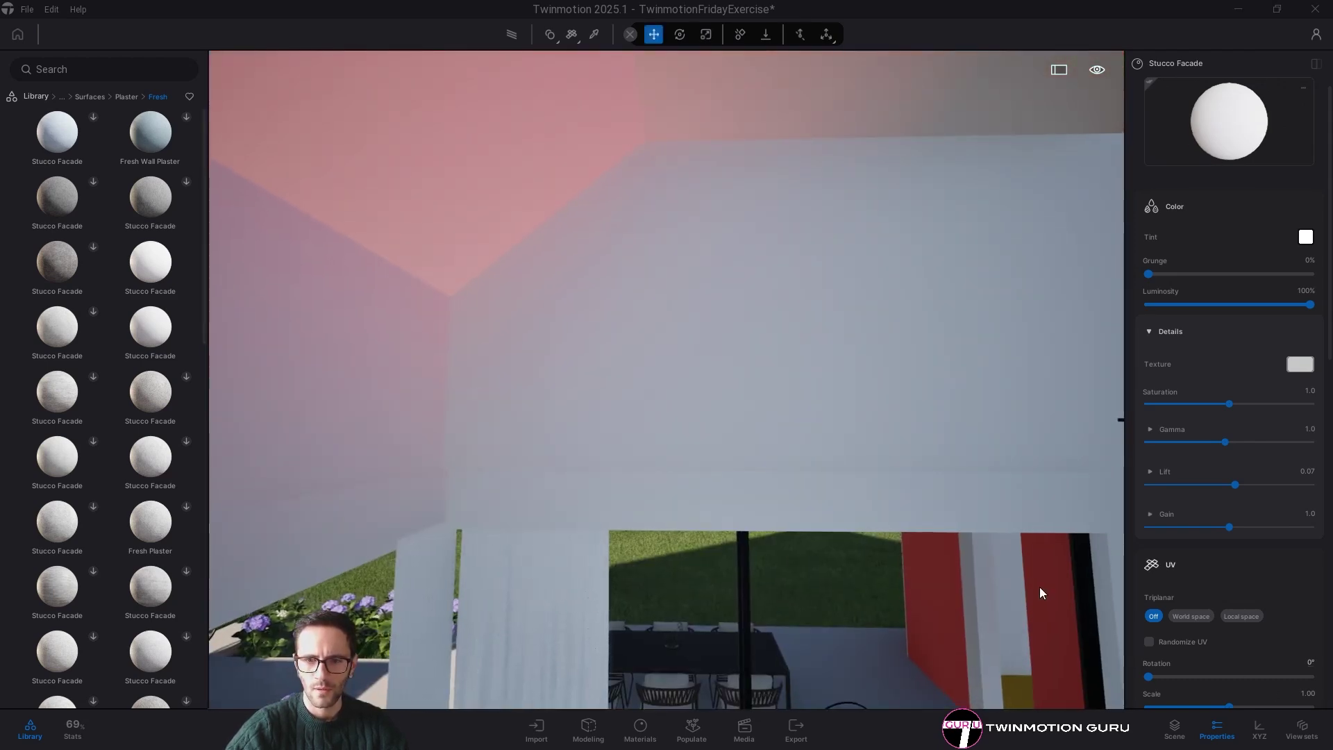
pyautogui.moveTo(1041, 594); pyautogui.dragTo(1073, 538, button='right')
pyautogui.moveTo(1230, 124); pyautogui.dragTo(1012, 241)
pyautogui.moveTo(1011, 241); pyautogui.dragTo(736, 243, button='right')
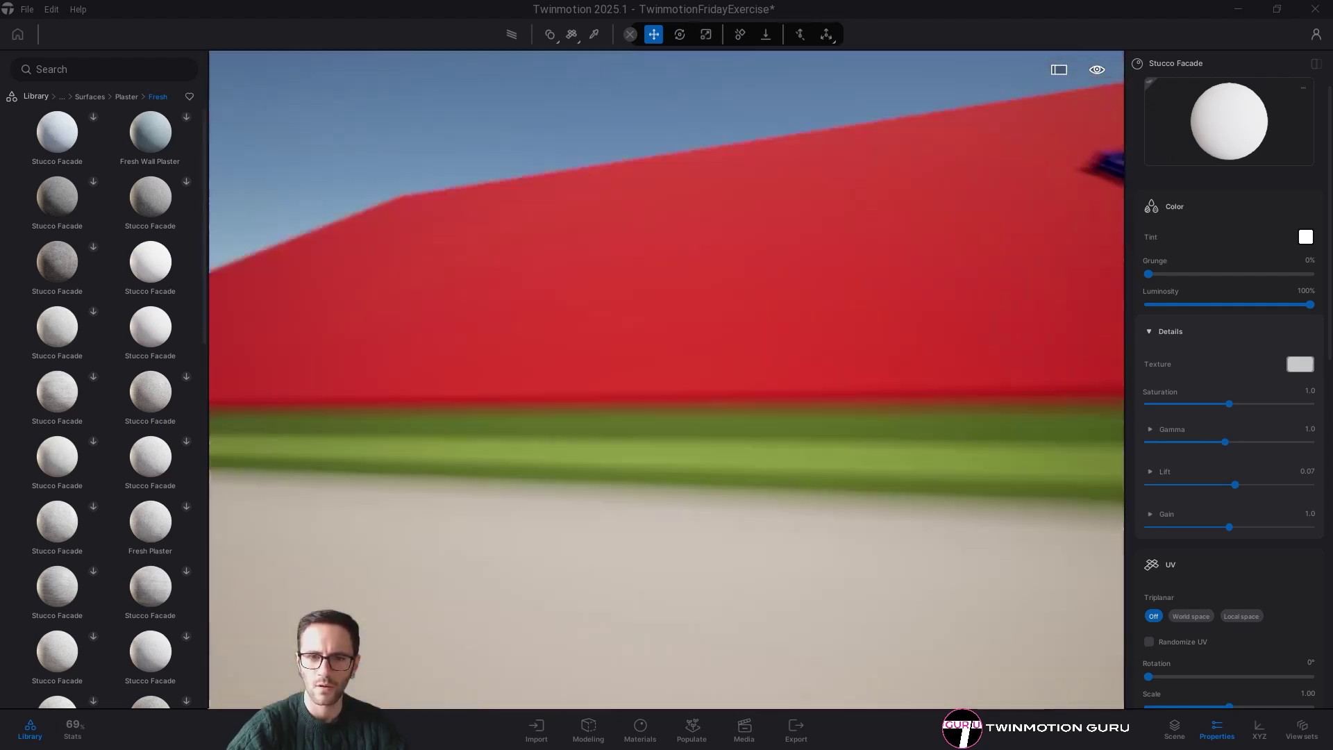
# - Apply the library's Bare concrete 02 material to the red roof of the house
pyautogui.click(32, 97)
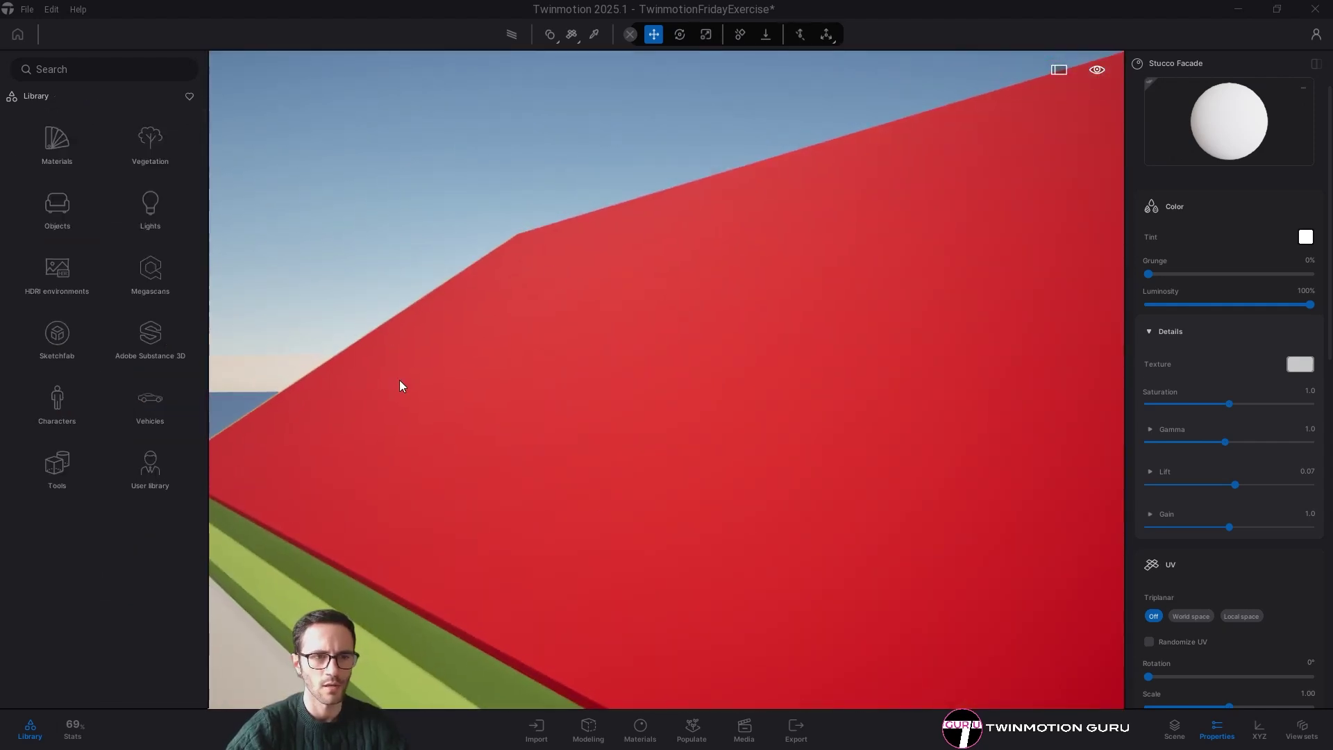
pyautogui.moveTo(492, 389); pyautogui.dragTo(517, 430, button='right')
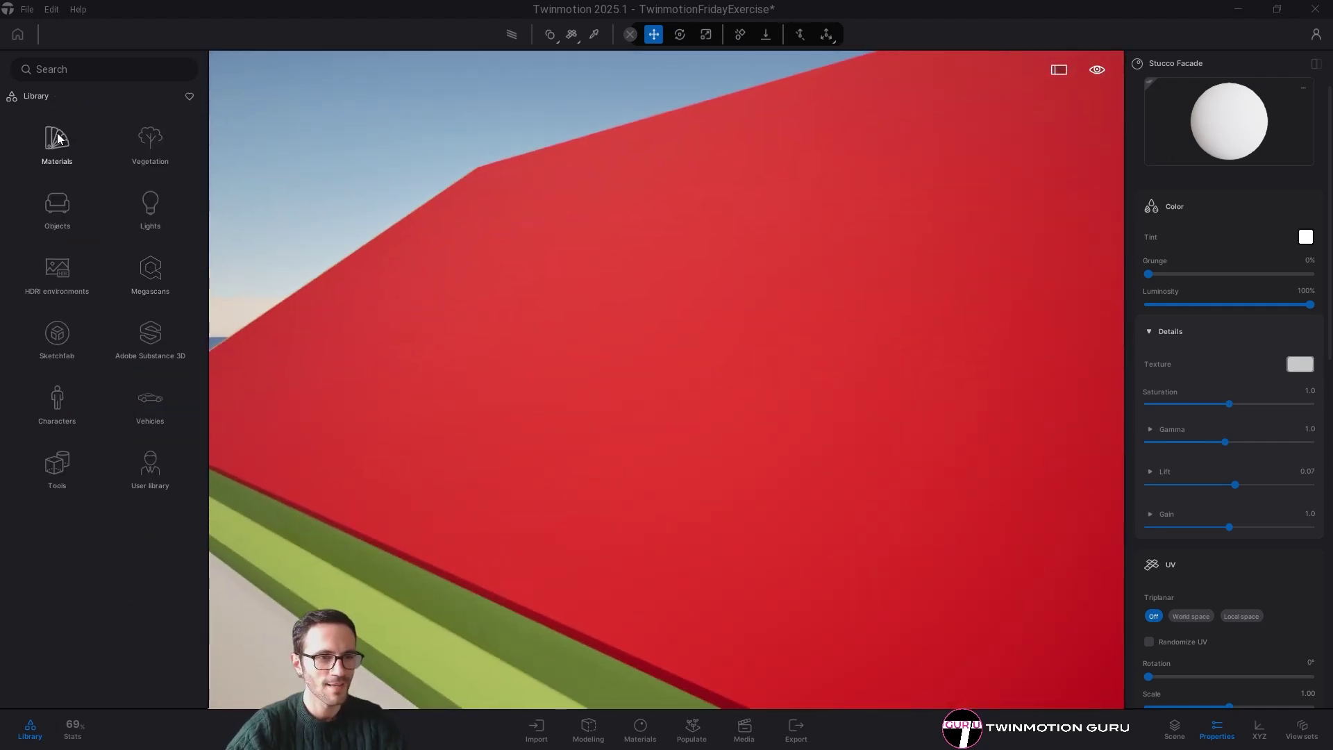
pyautogui.click(58, 209)
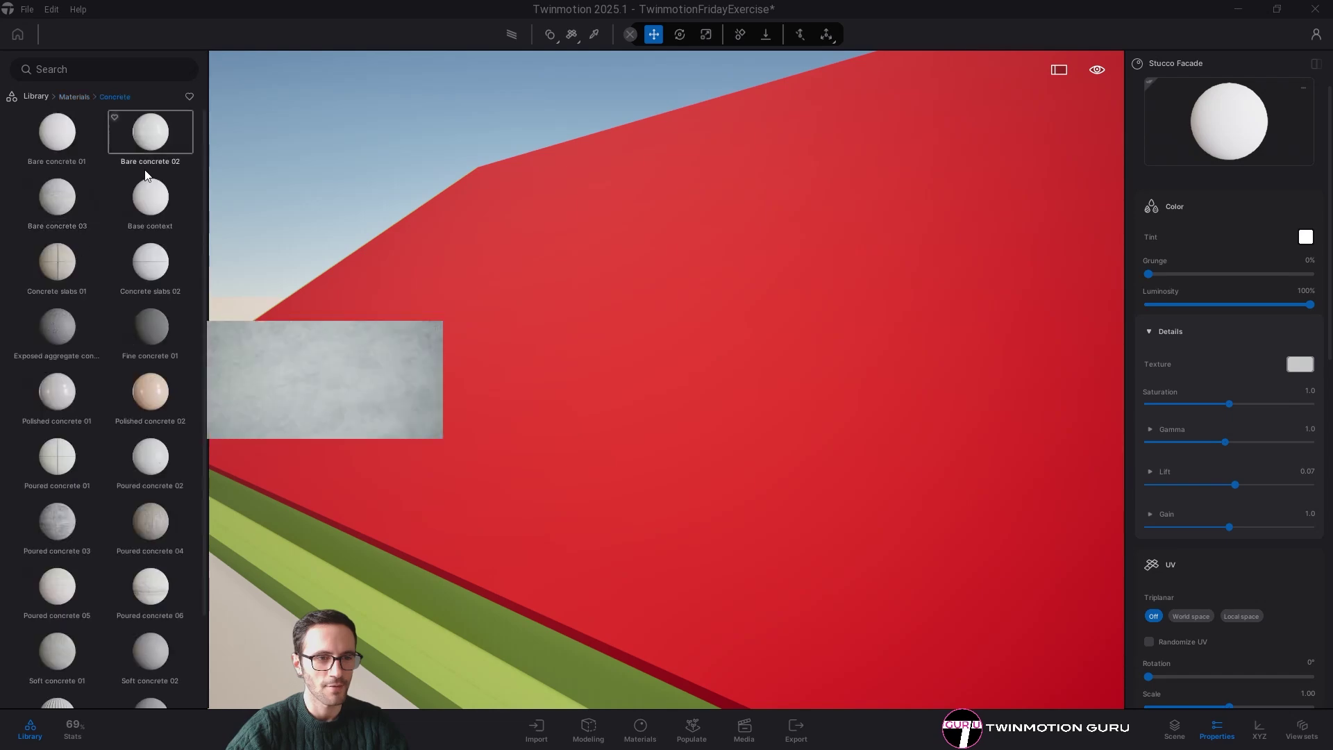
pyautogui.moveTo(586, 436); pyautogui.dragTo(698, 421)
pyautogui.moveTo(699, 421); pyautogui.dragTo(639, 458, button='right')
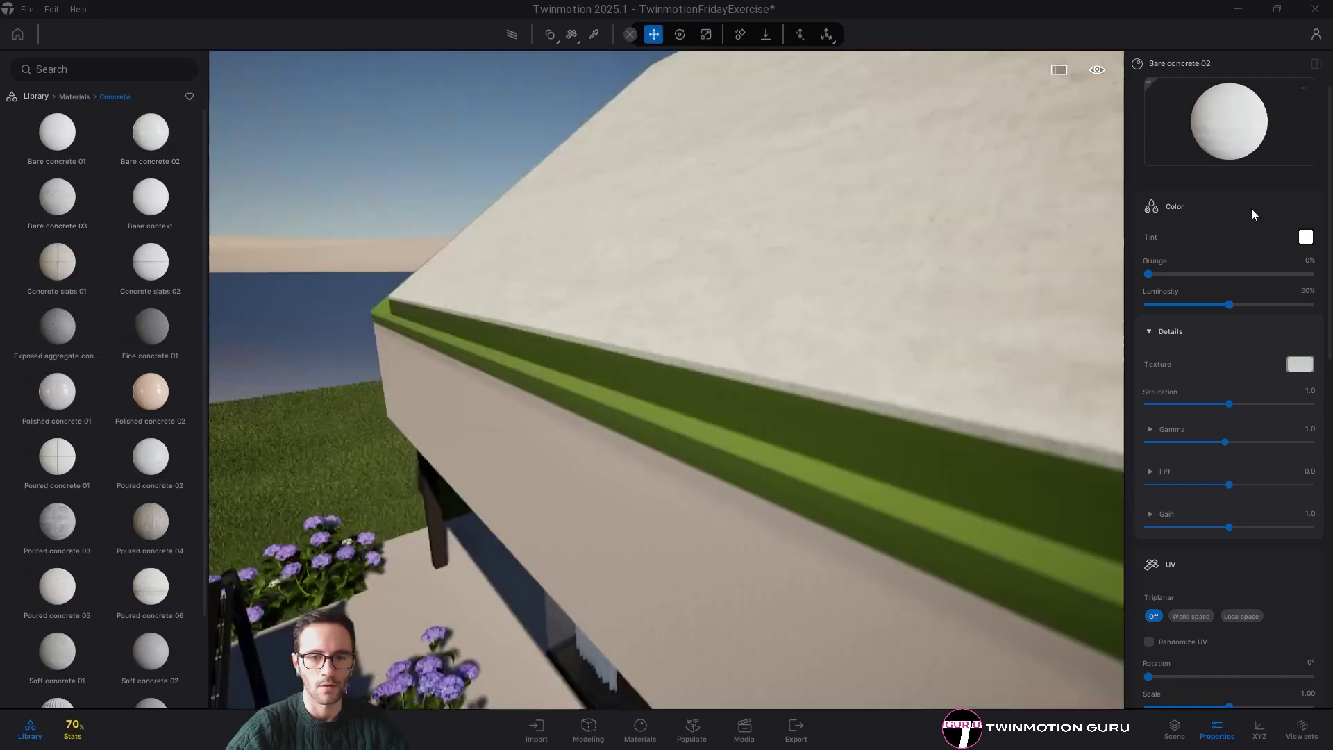
# - Apply Bare concrete 02 to the dark and light green bands along the roof edge
pyautogui.moveTo(1230, 122); pyautogui.dragTo(992, 348)
pyautogui.press('q')
pyautogui.moveTo(1223, 132); pyautogui.dragTo(936, 340)
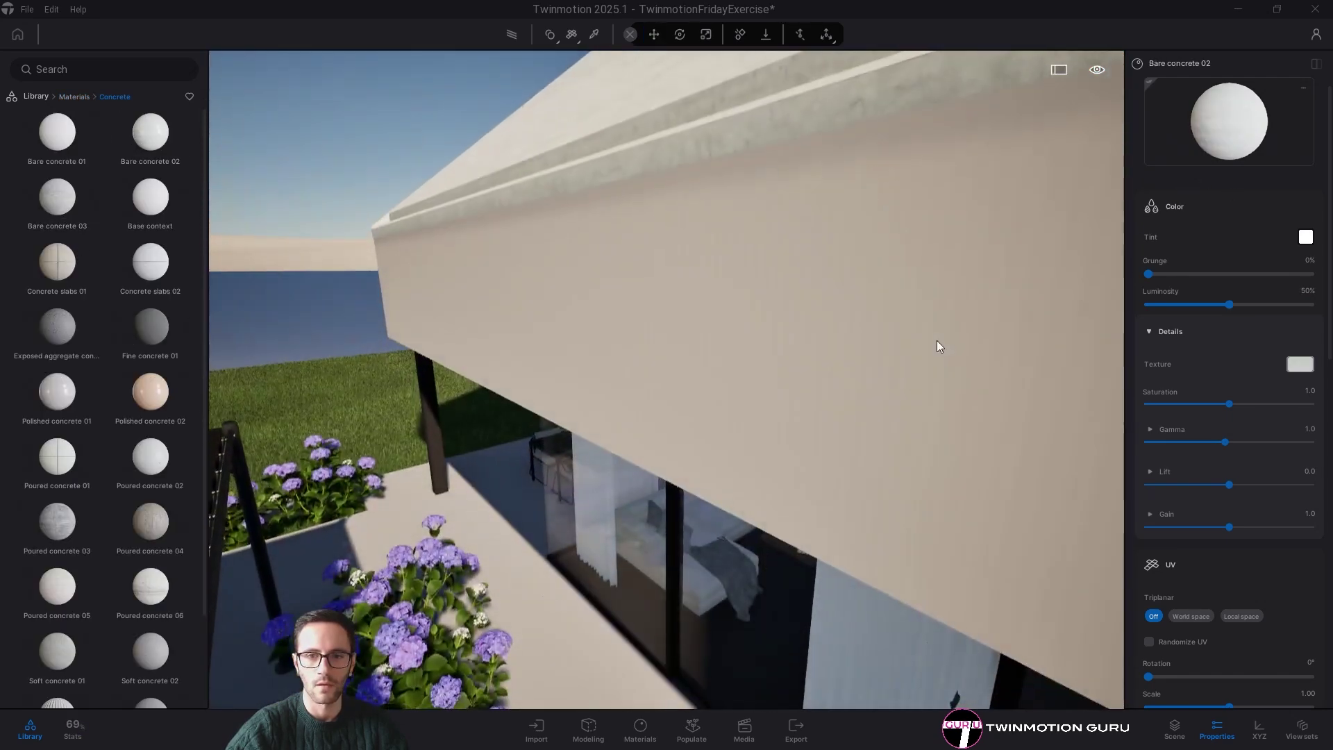
# - Apply Bare concrete 02 to the yellow strip beneath the roof overhang
pyautogui.press('q')
pyautogui.press('w')
pyautogui.moveTo(783, 485); pyautogui.dragTo(1254, 257, button='right')
pyautogui.press('s')
pyautogui.moveTo(1230, 122); pyautogui.dragTo(544, 275)
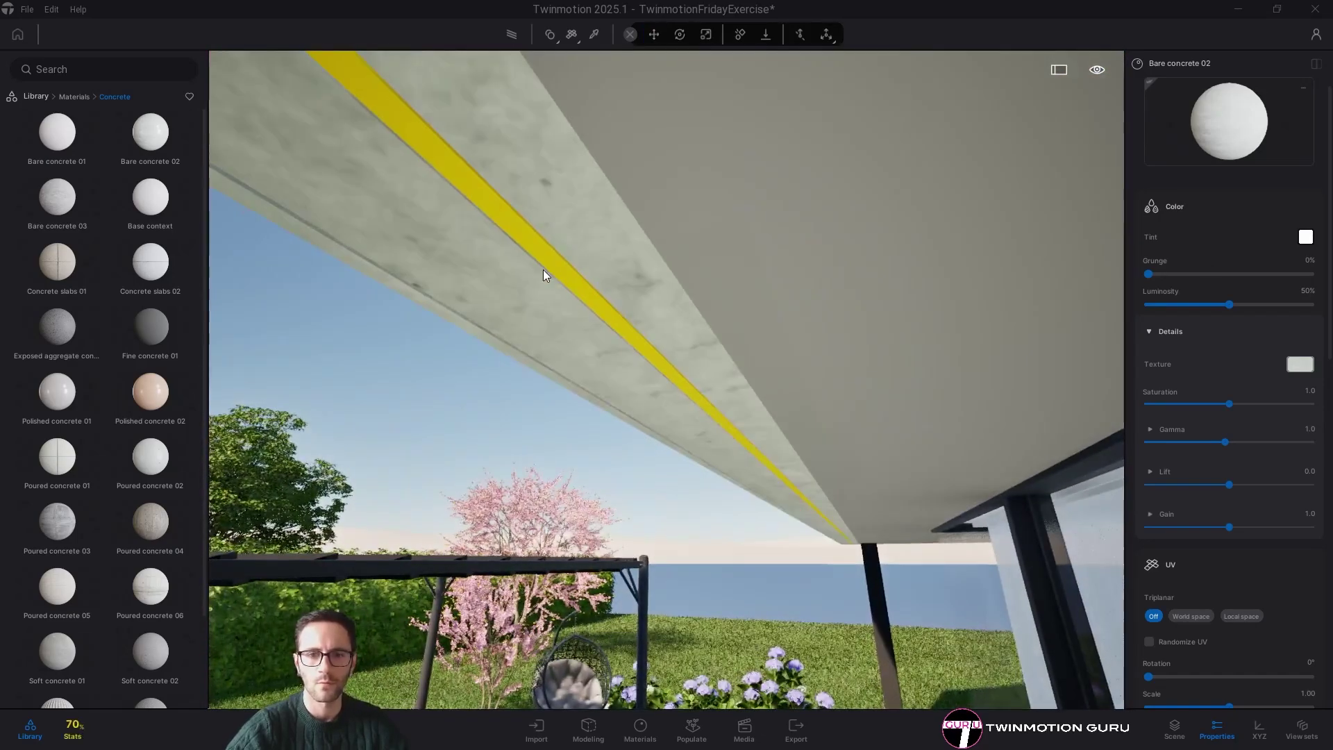
# - Go back inside and sample the Stucco Facade material from the wall above the windows
pyautogui.press('a')
pyautogui.moveTo(540, 257); pyautogui.dragTo(631, 310, button='right')
pyautogui.press('w')
pyautogui.moveTo(798, 310); pyautogui.dragTo(667, 313, button='right')
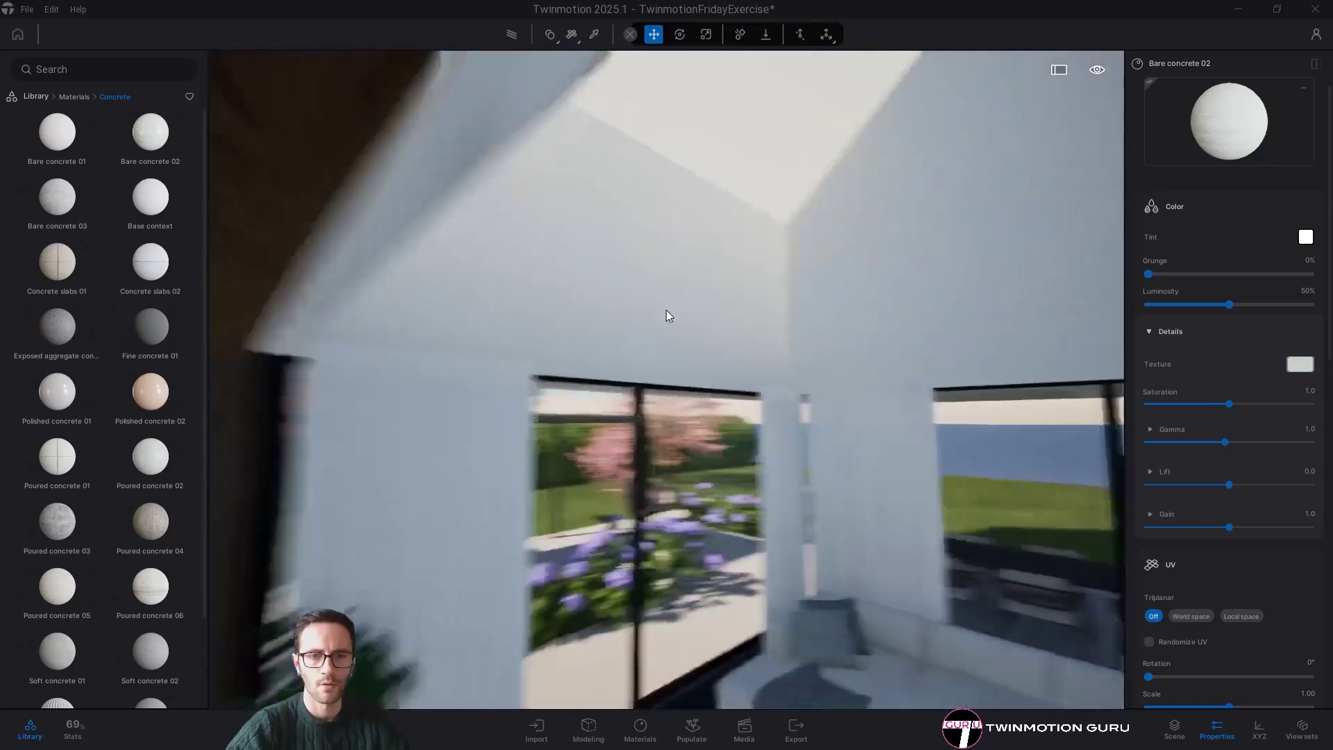
pyautogui.press('t')
pyautogui.click(733, 278)
pyautogui.press('w')
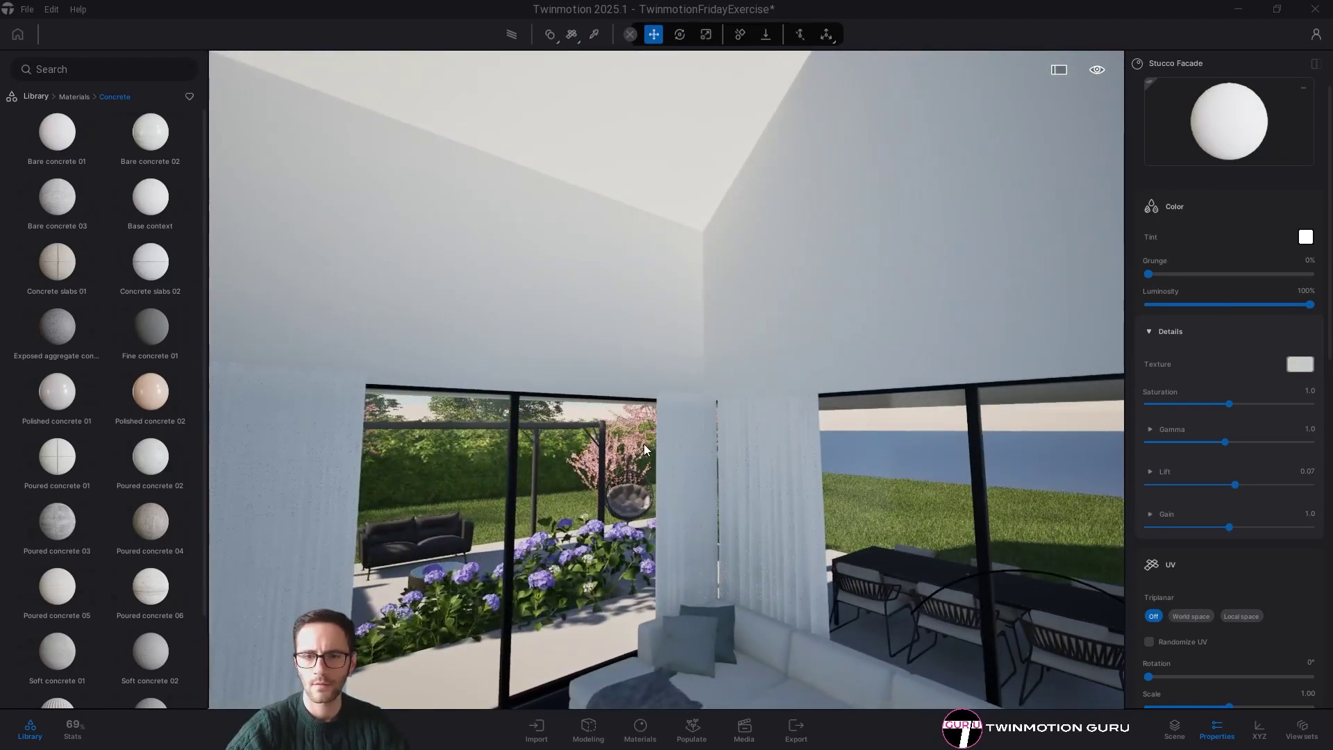
# - Sample the dark chestnut parquet from the floor and apply it to the orange plinth below the fireplace wall
pyautogui.press('s')
pyautogui.moveTo(644, 449); pyautogui.dragTo(658, 534, button='right')
pyautogui.press('t')
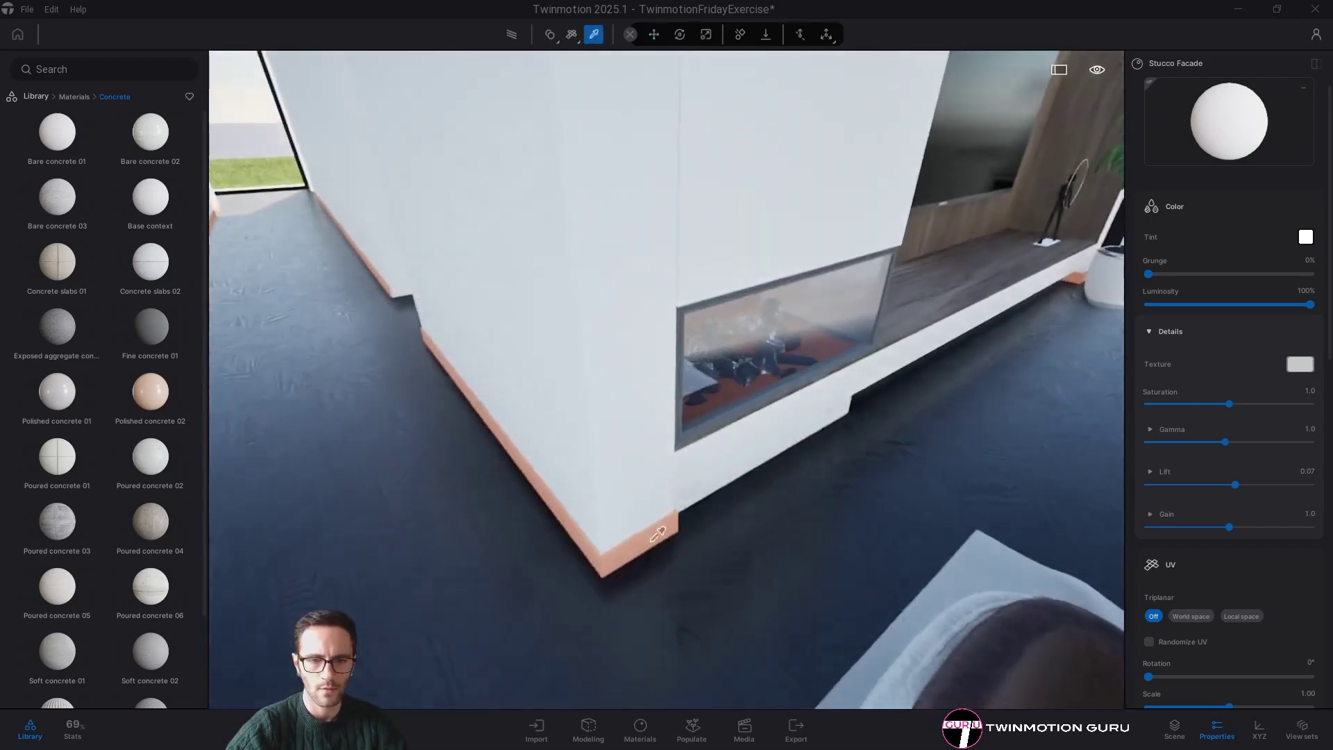
pyautogui.press('s')
pyautogui.press('a')
pyautogui.moveTo(1229, 121); pyautogui.dragTo(893, 628)
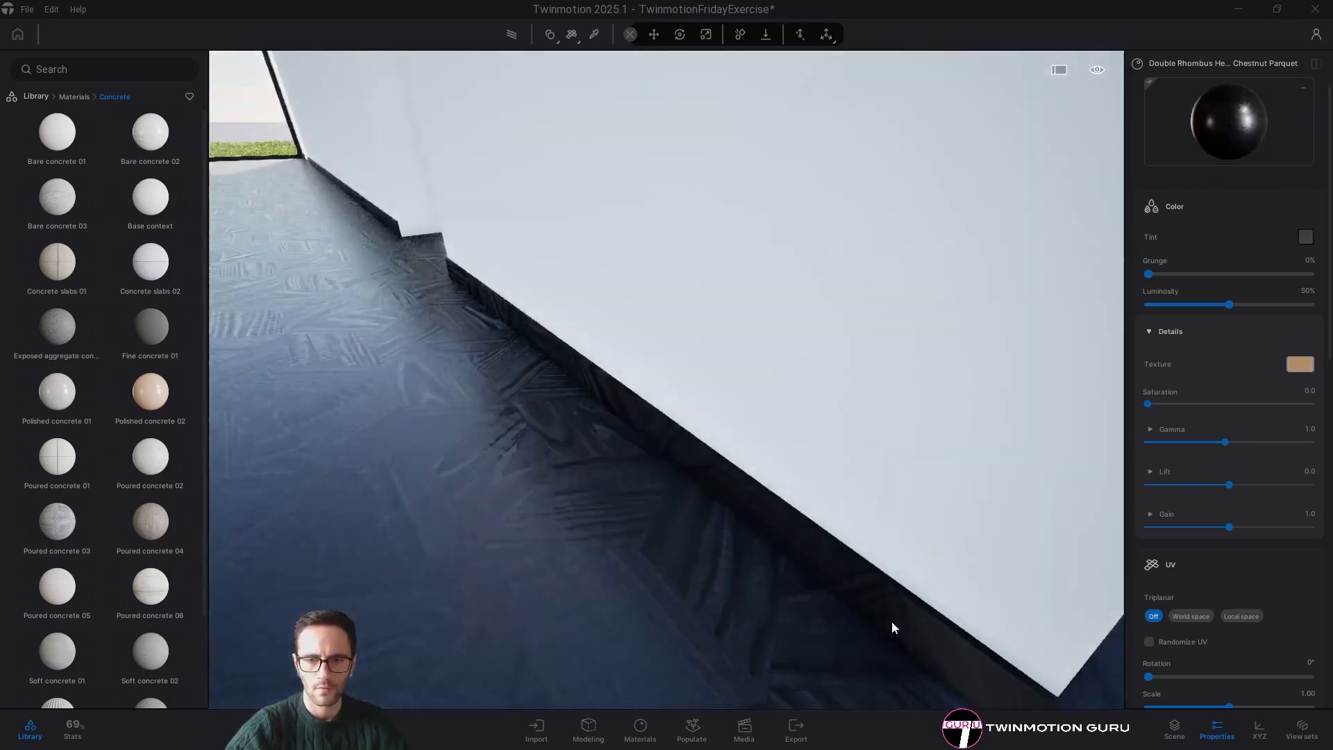
# - Sample the plain terrace paving's material outside and frame the paving around the outdoor dining table
pyautogui.press('s')
pyautogui.press('s')
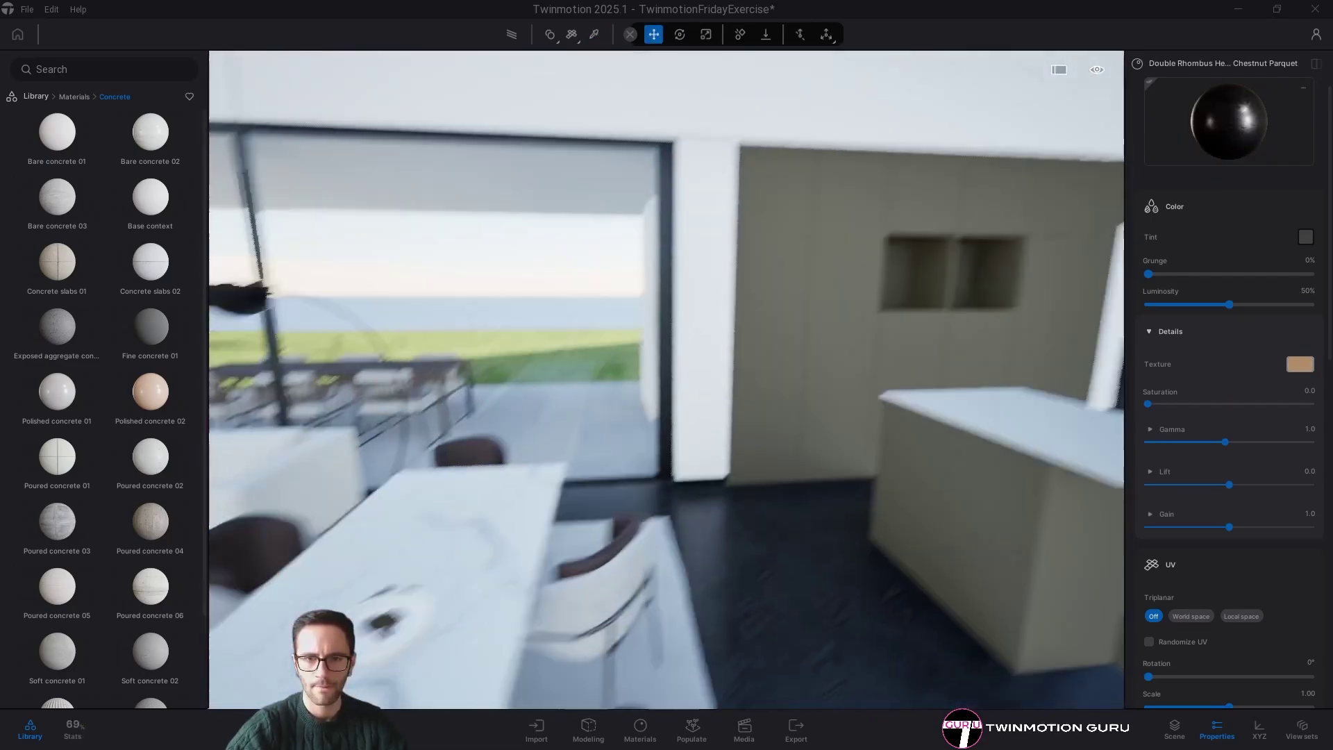
pyautogui.press('w')
pyautogui.moveTo(667, 379); pyautogui.dragTo(590, 389, button='right')
pyautogui.press('w')
pyautogui.moveTo(595, 325); pyautogui.dragTo(750, 388, button='right')
pyautogui.press('t')
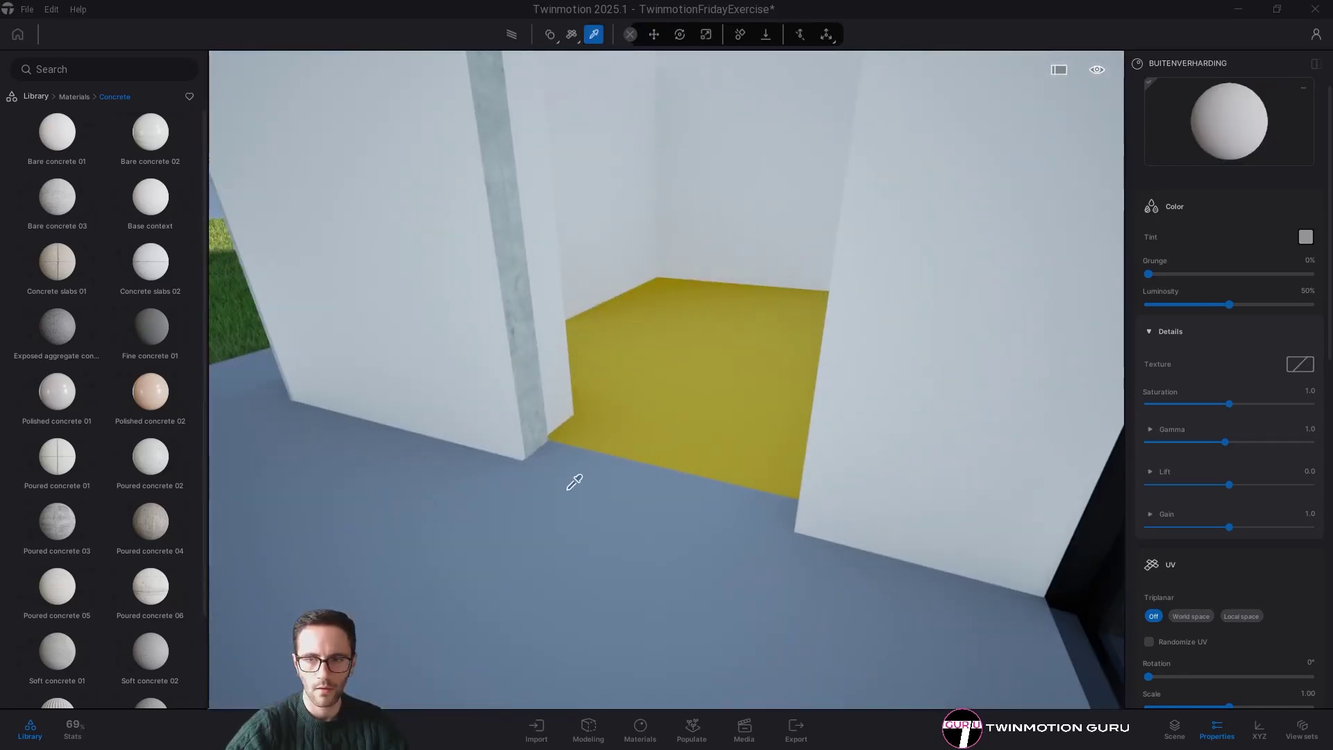
pyautogui.moveTo(574, 481); pyautogui.dragTo(486, 472, button='right')
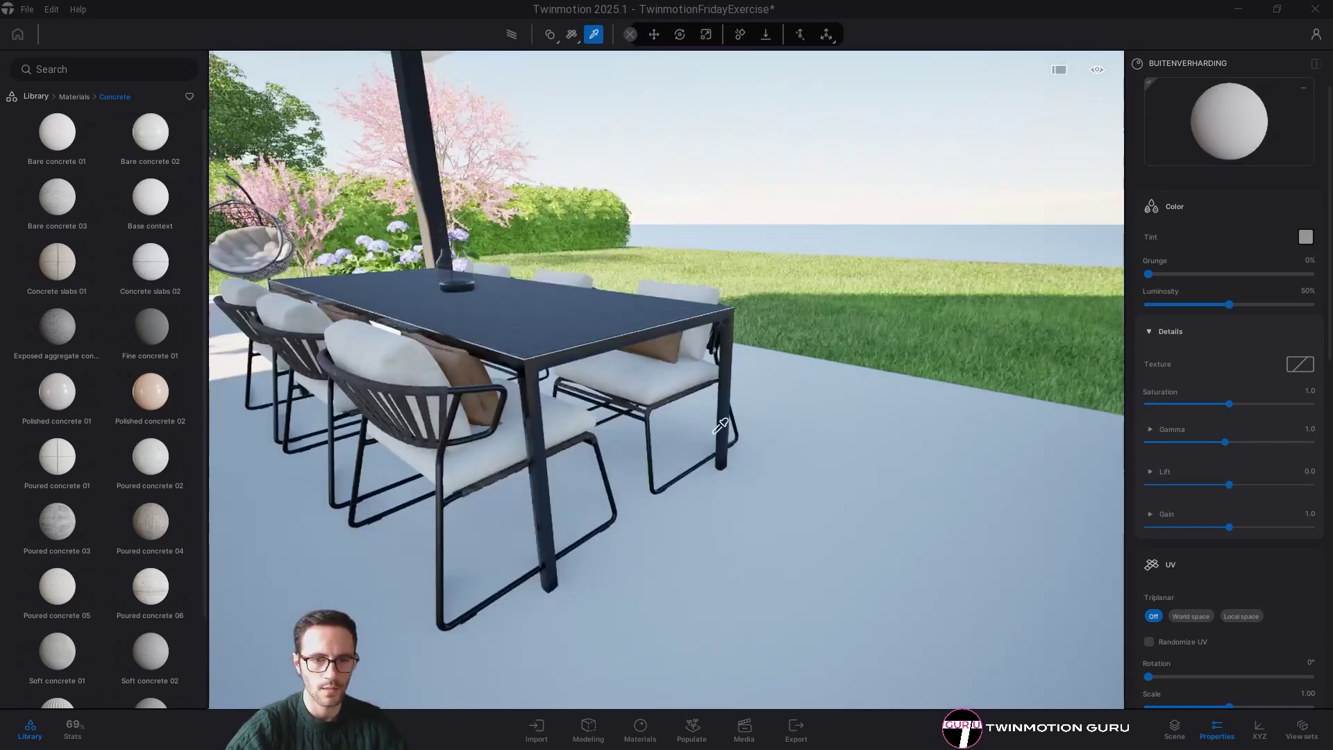
pyautogui.press('Escape')
pyautogui.moveTo(417, 313); pyautogui.dragTo(311, 279, button='right')
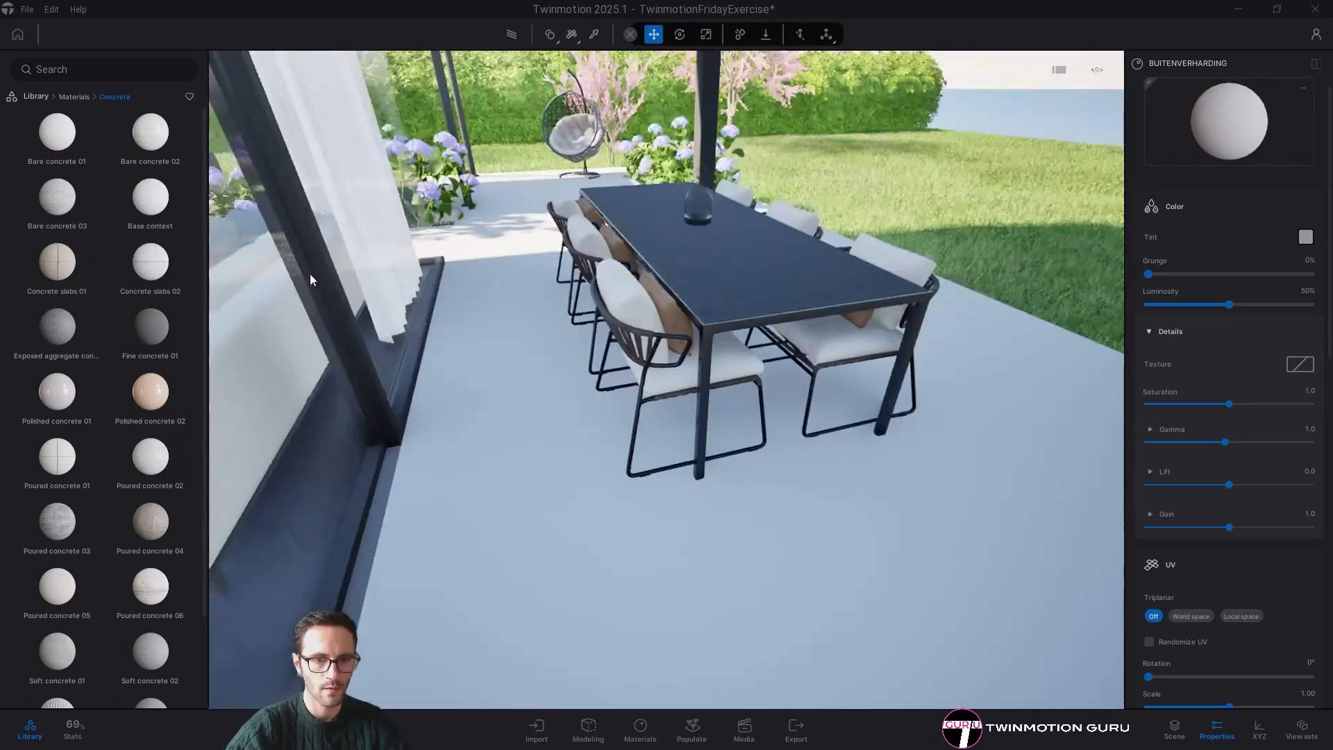
pyautogui.scroll(-3, 310, 280)
# - Apply Pavement tiles 3 from the man-made ground materials to the terrace paving
pyautogui.click(38, 96)
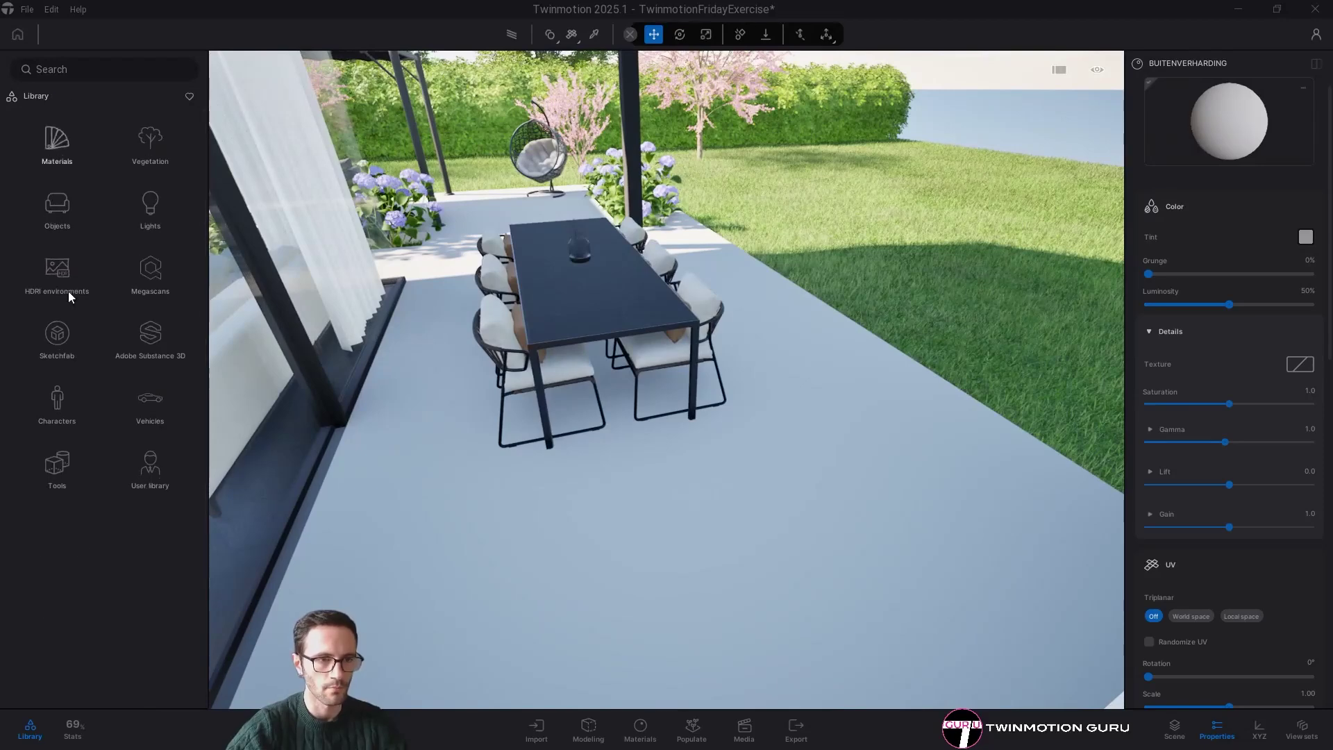
pyautogui.click(57, 139)
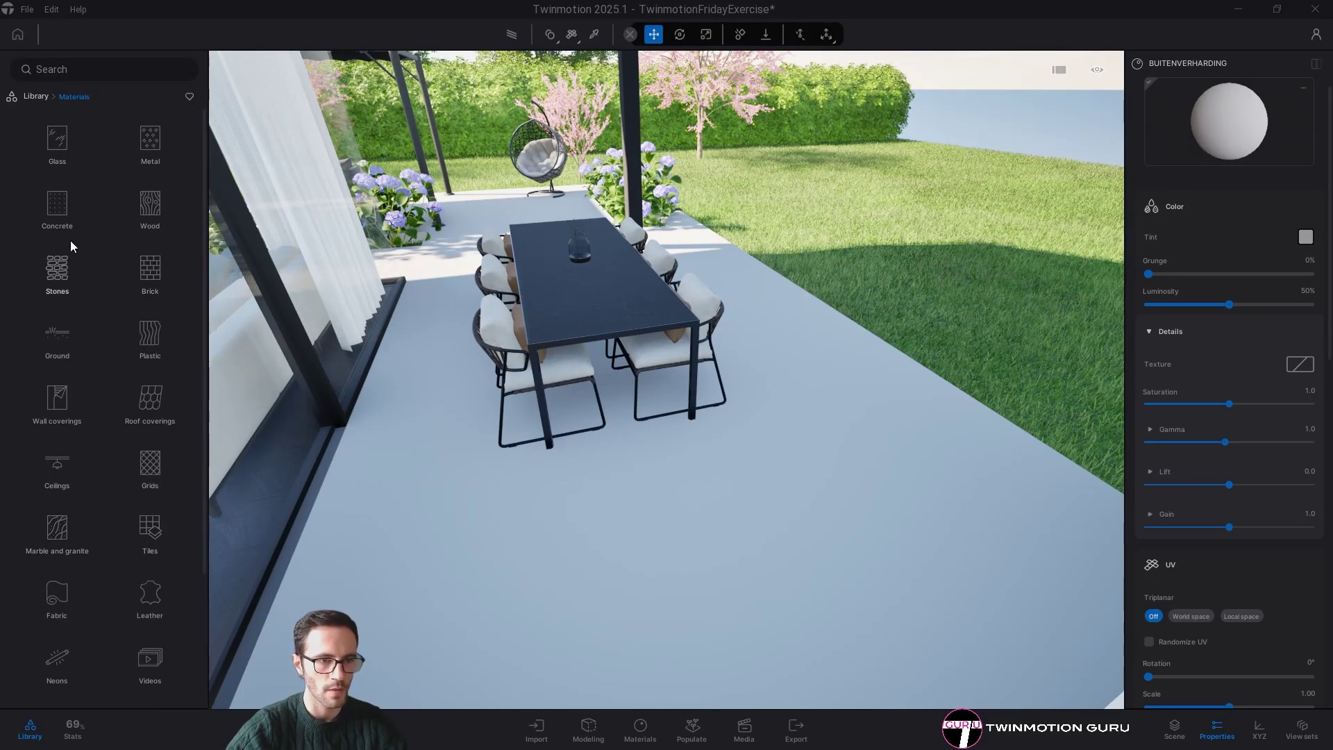
pyautogui.click(66, 336)
pyautogui.click(57, 160)
pyautogui.scroll(-5, 157, 444)
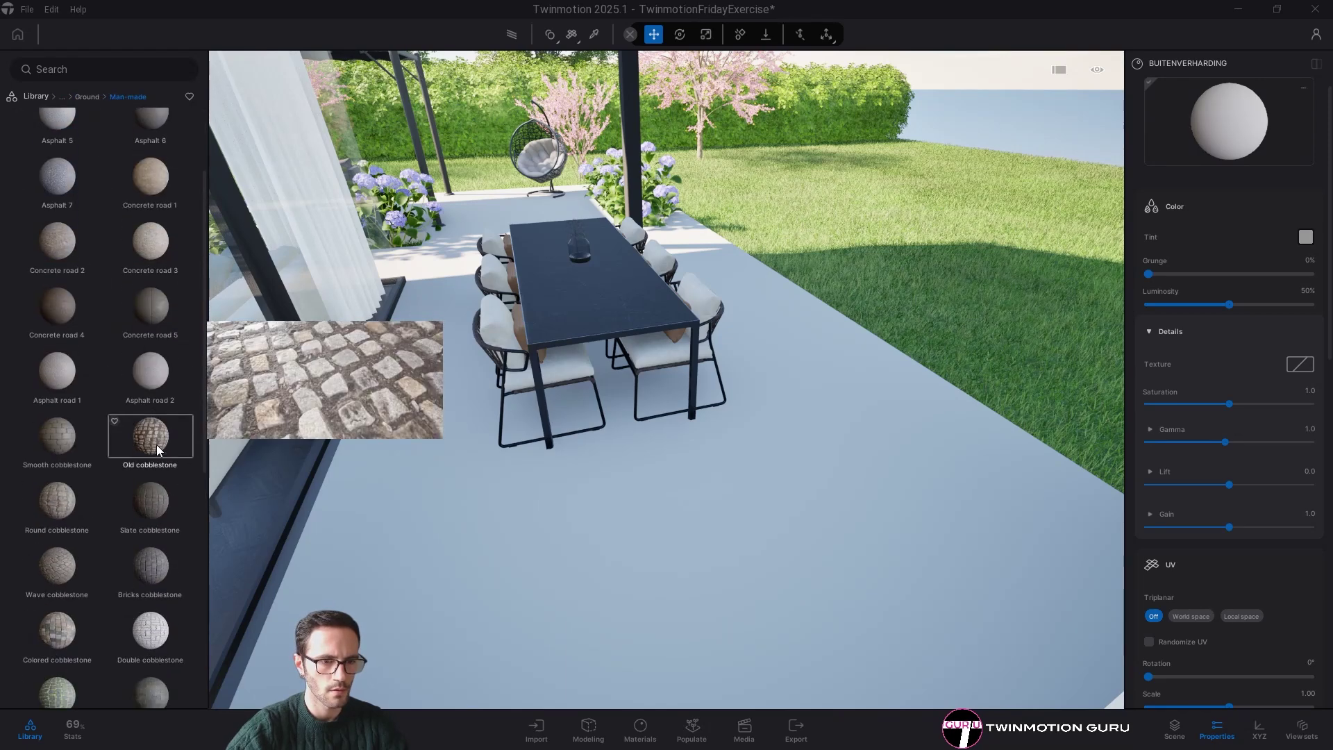
pyautogui.scroll(-3, 177, 587)
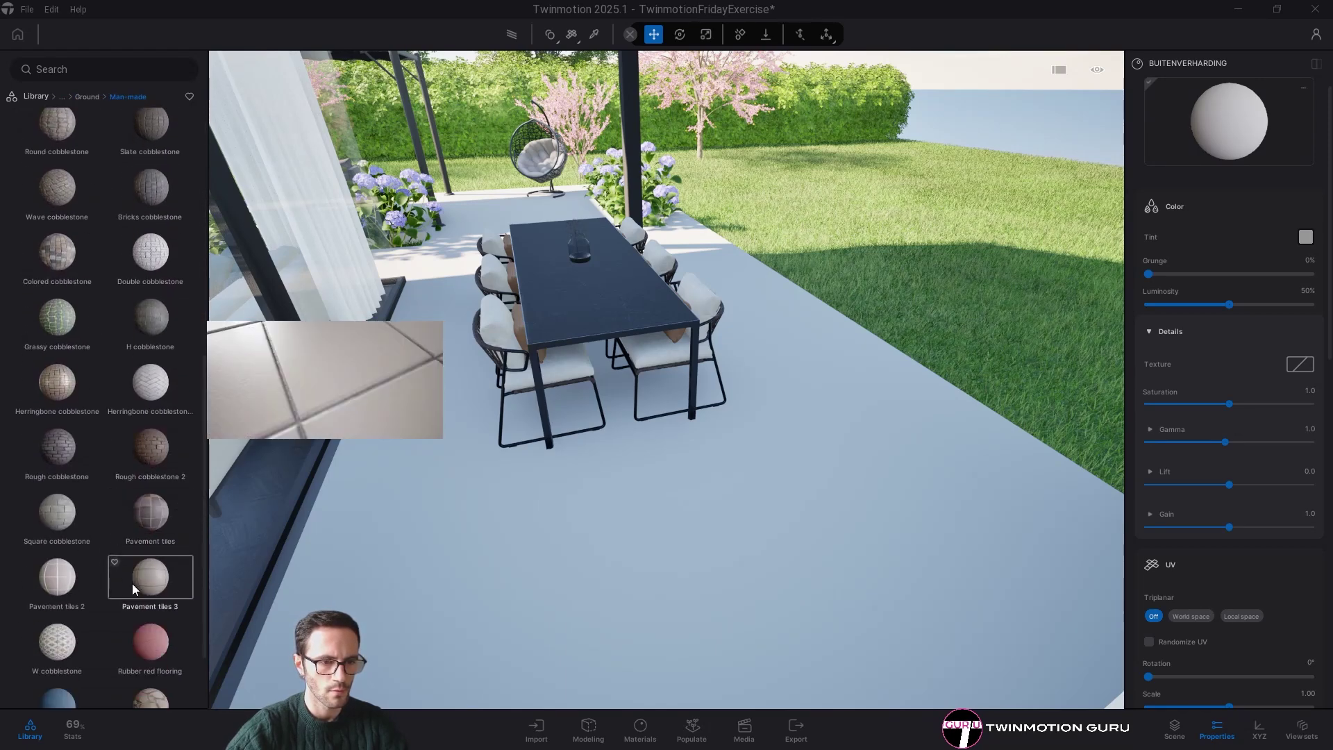
pyautogui.moveTo(136, 581); pyautogui.dragTo(676, 544)
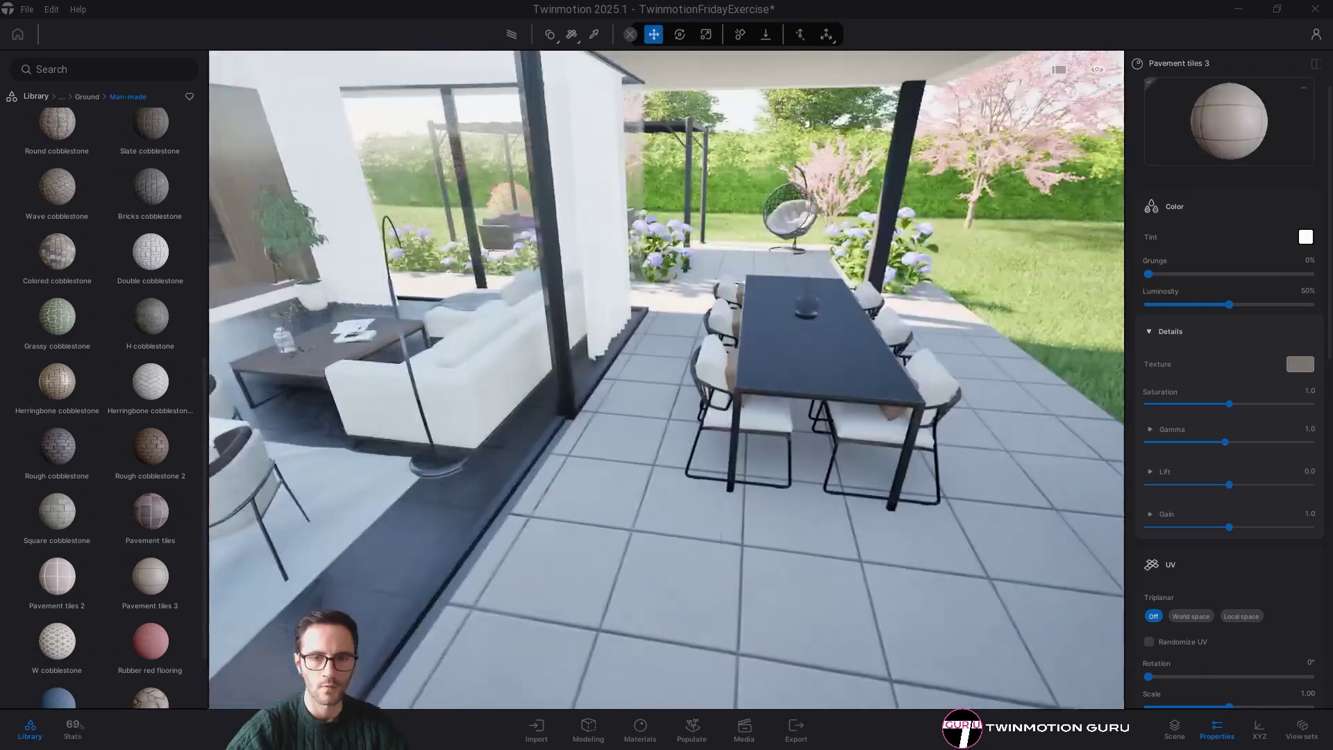
# - Examine the tiled terrace around the pergola and flower beds, and view the living area from the dining table
pyautogui.press('w')
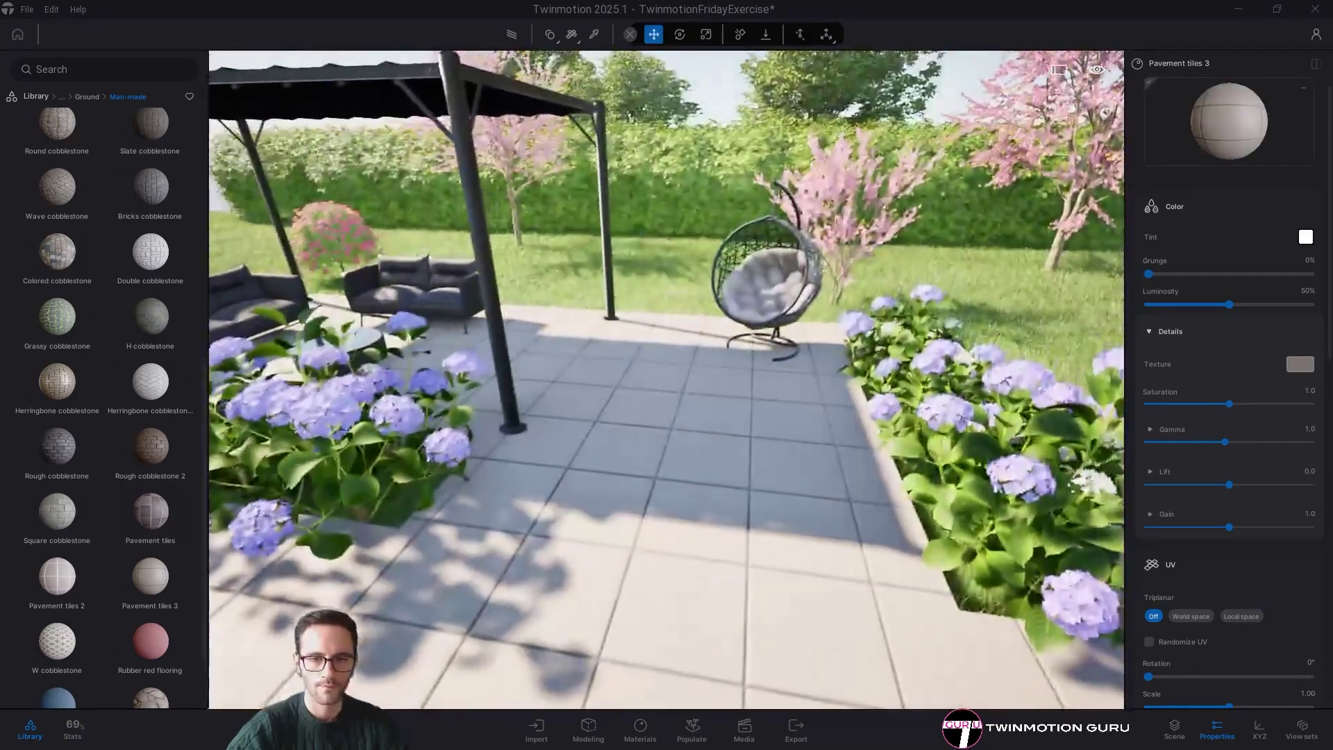
pyautogui.moveTo(666, 379); pyautogui.dragTo(542, 379, button='right')
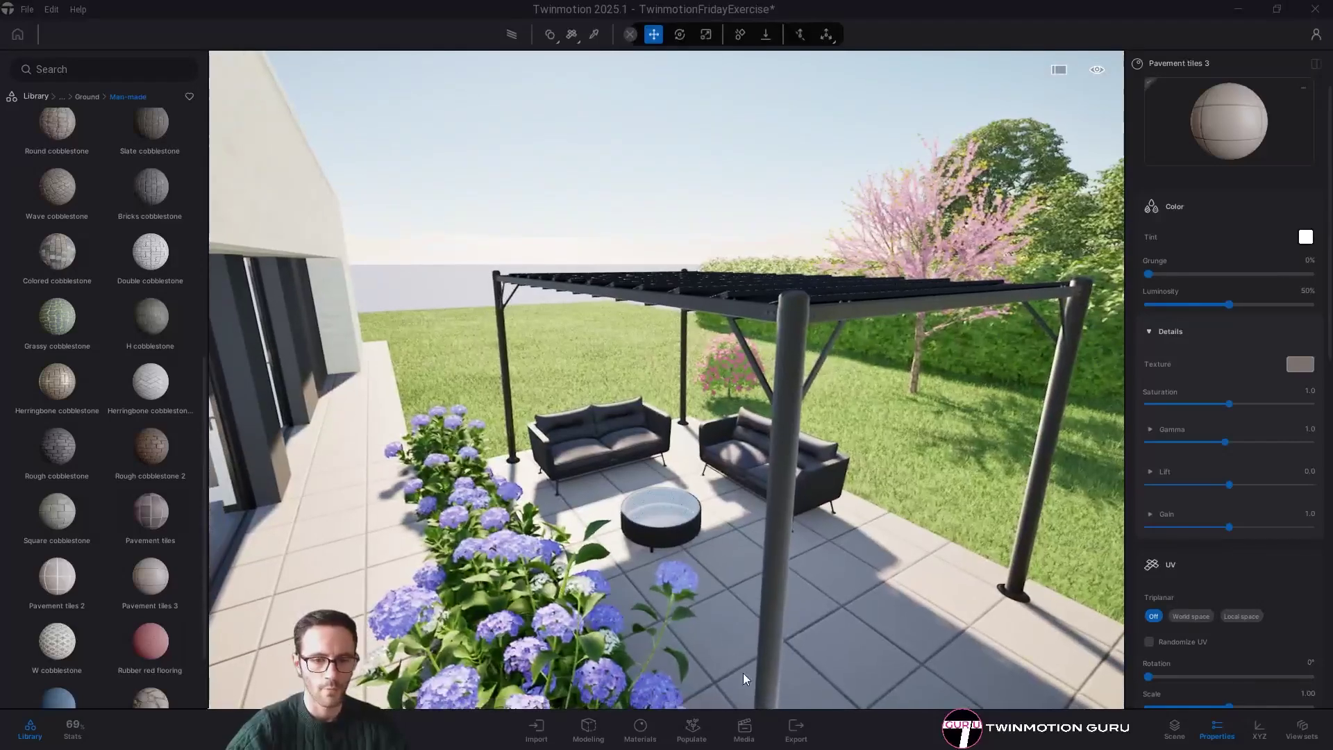
pyautogui.moveTo(744, 679); pyautogui.dragTo(864, 646, button='right')
pyautogui.press('w')
pyautogui.press('w')
pyautogui.press('s')
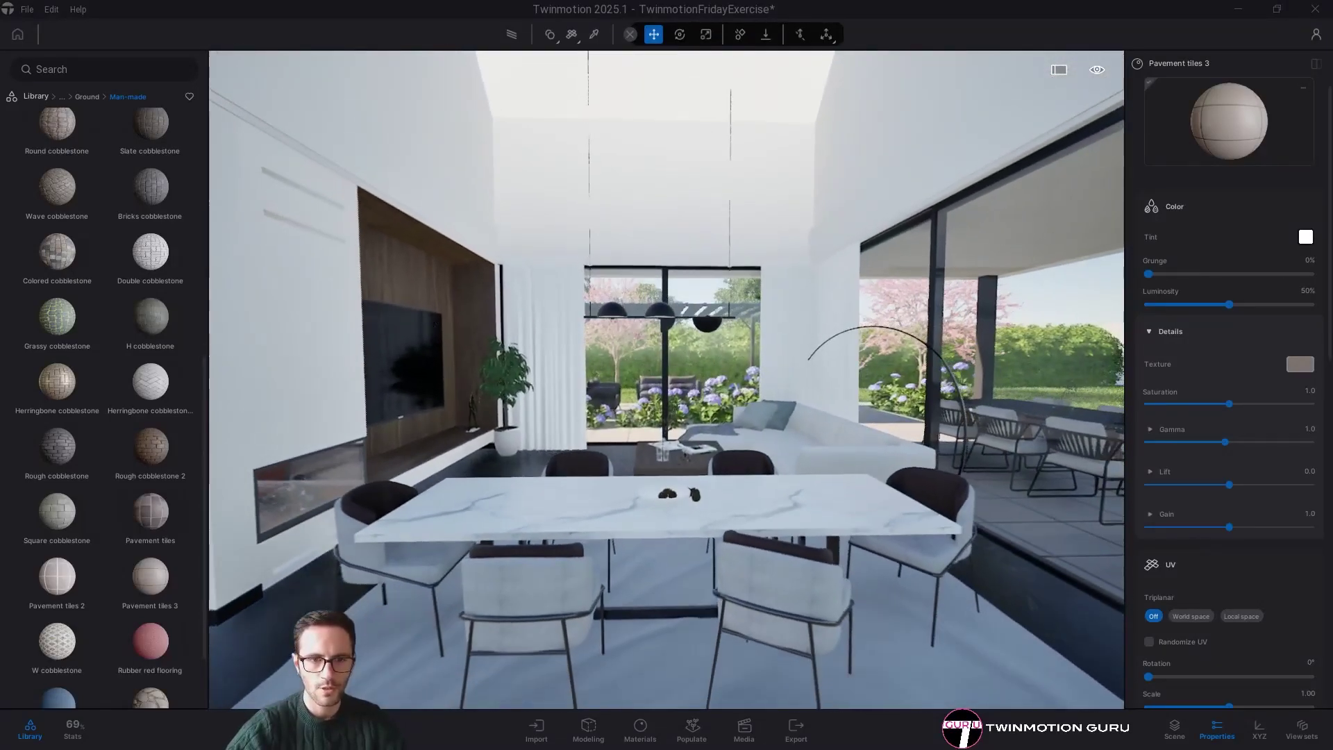
# - Select the curtain panel beside the potted plant and shift it slightly towards the window
pyautogui.moveTo(668, 411); pyautogui.dragTo(625, 328)
pyautogui.moveTo(625, 328); pyautogui.dragTo(557, 355, button='right')
pyautogui.press('w')
pyautogui.press('e')
pyautogui.click(560, 349)
pyautogui.scroll(-5, 590, 340)
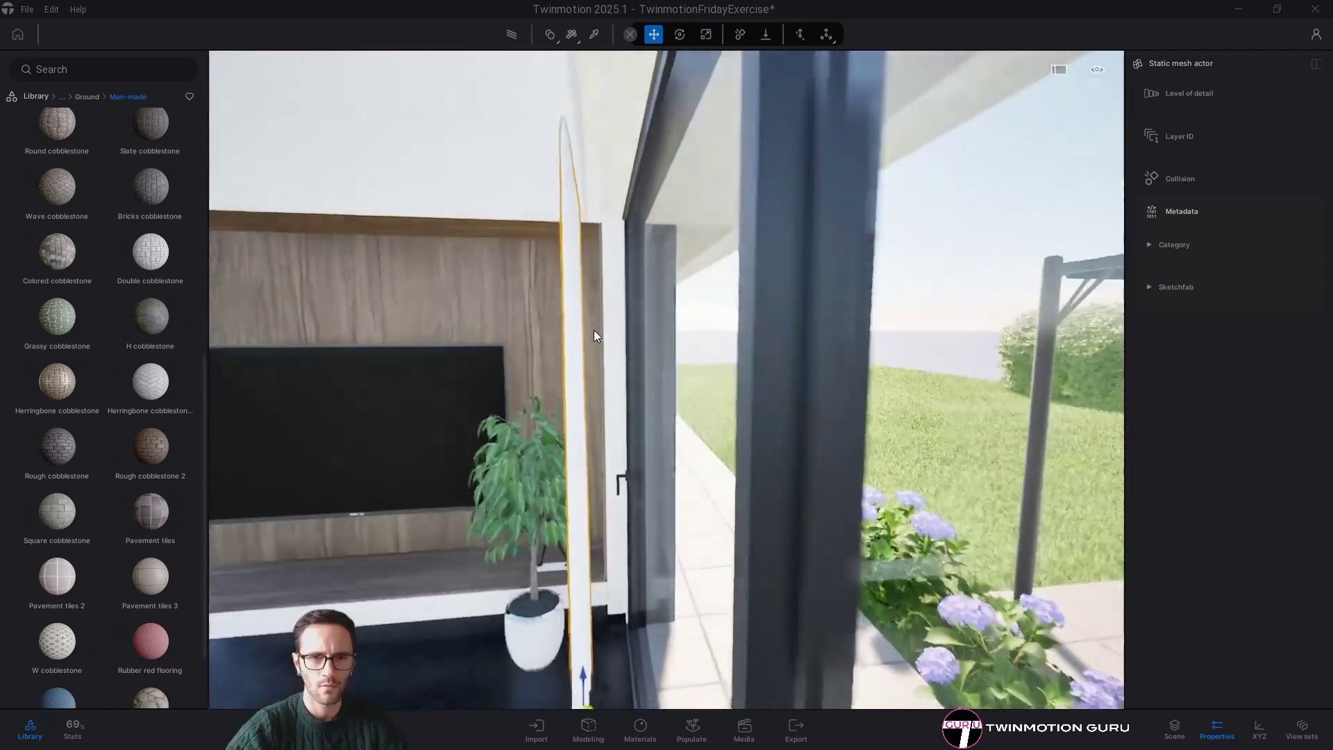
pyautogui.moveTo(584, 624); pyautogui.dragTo(596, 623)
pyautogui.moveTo(596, 623); pyautogui.dragTo(413, 511, button='right')
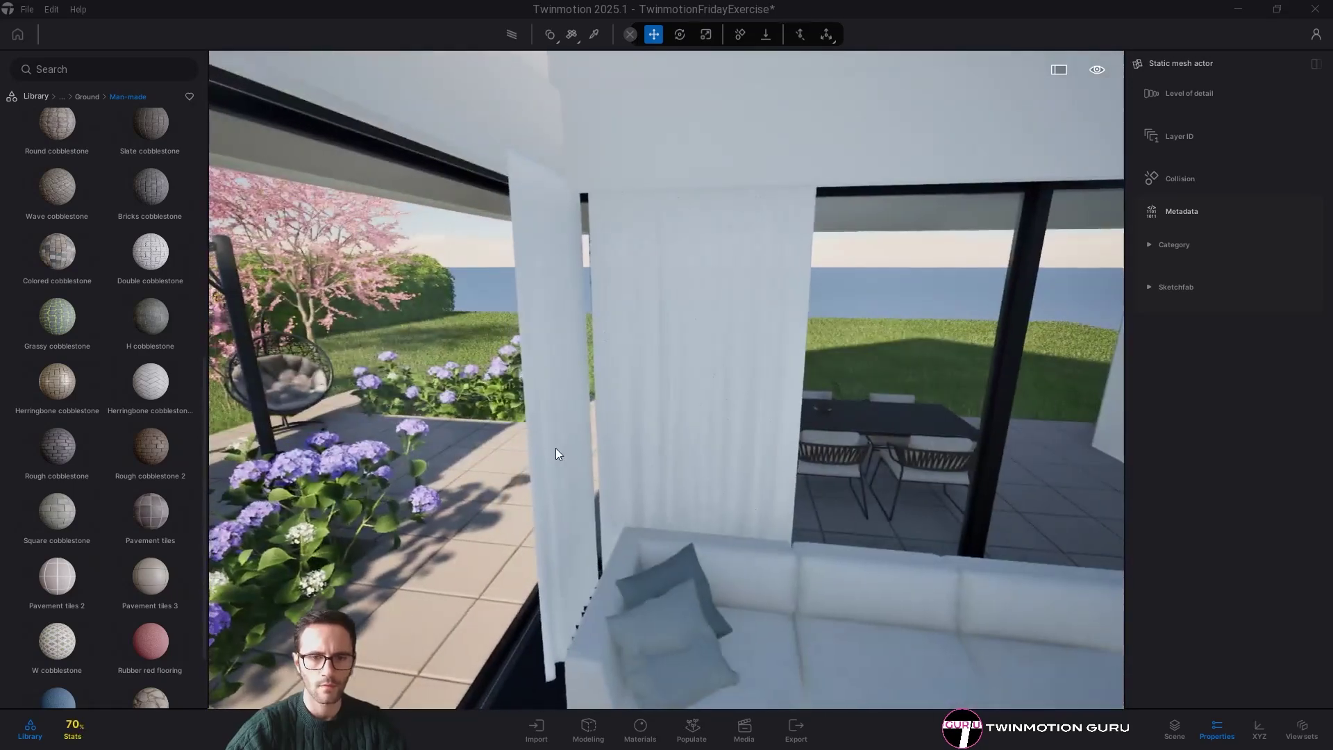
# - Move the curtain panel at the sofa corner about 0.07 m towards the garden window, then deselect it
pyautogui.click(556, 448)
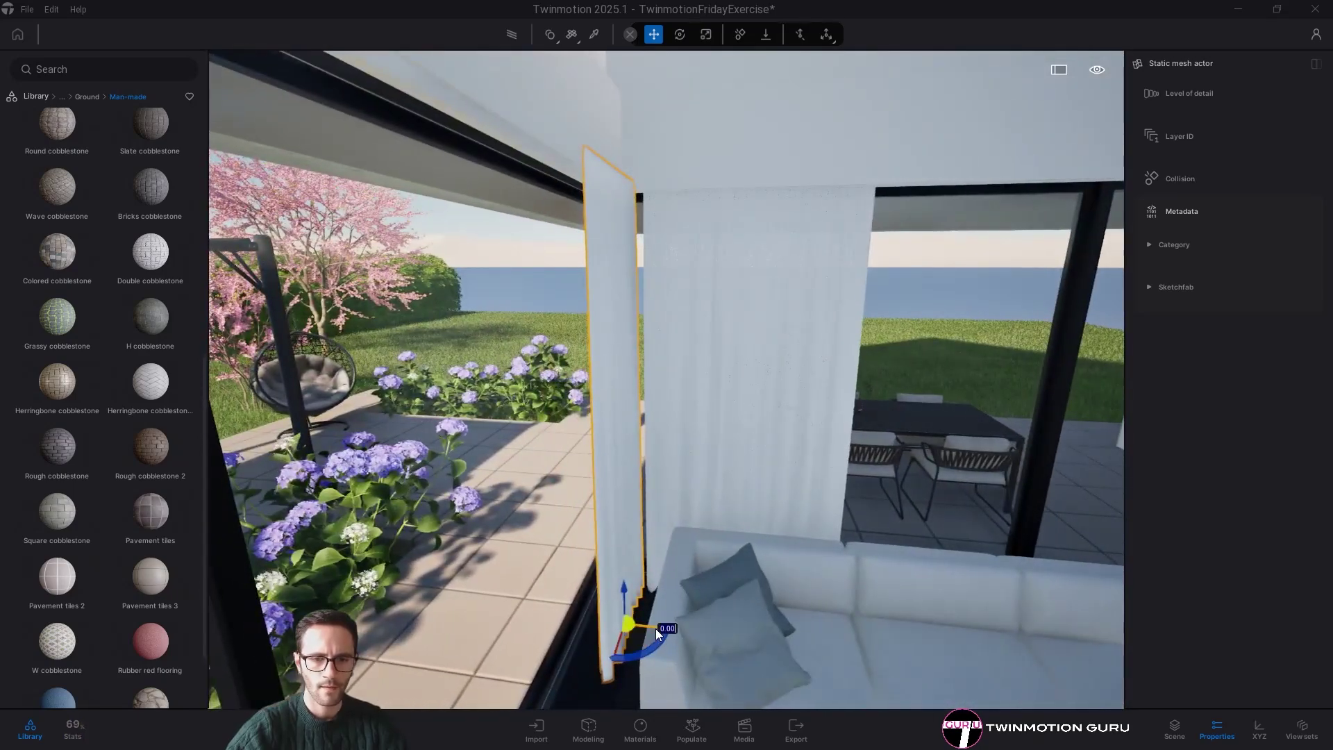
pyautogui.moveTo(655, 627); pyautogui.dragTo(645, 626)
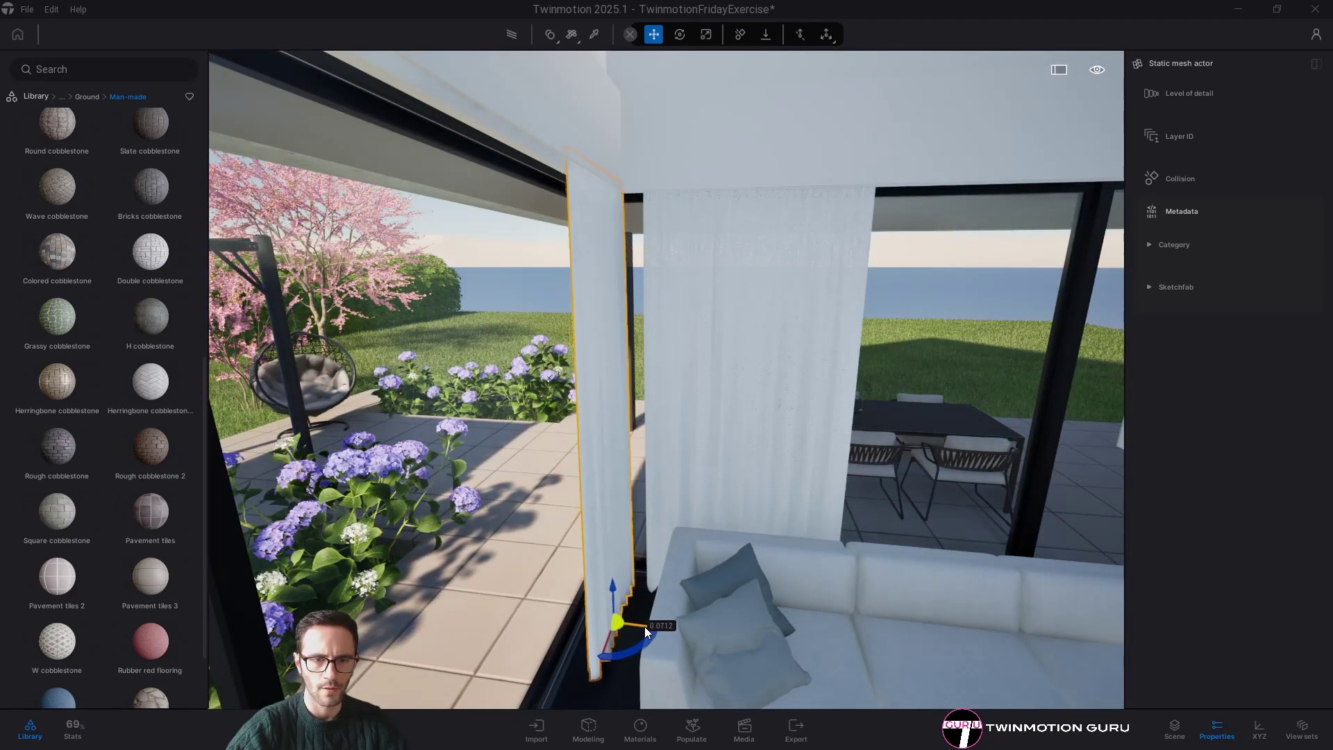
pyautogui.press('Escape')
# - Sample the Fabric wool base 01 material from the rug under the dining table and inspect its weave
pyautogui.moveTo(623, 525); pyautogui.dragTo(667, 531, button='right')
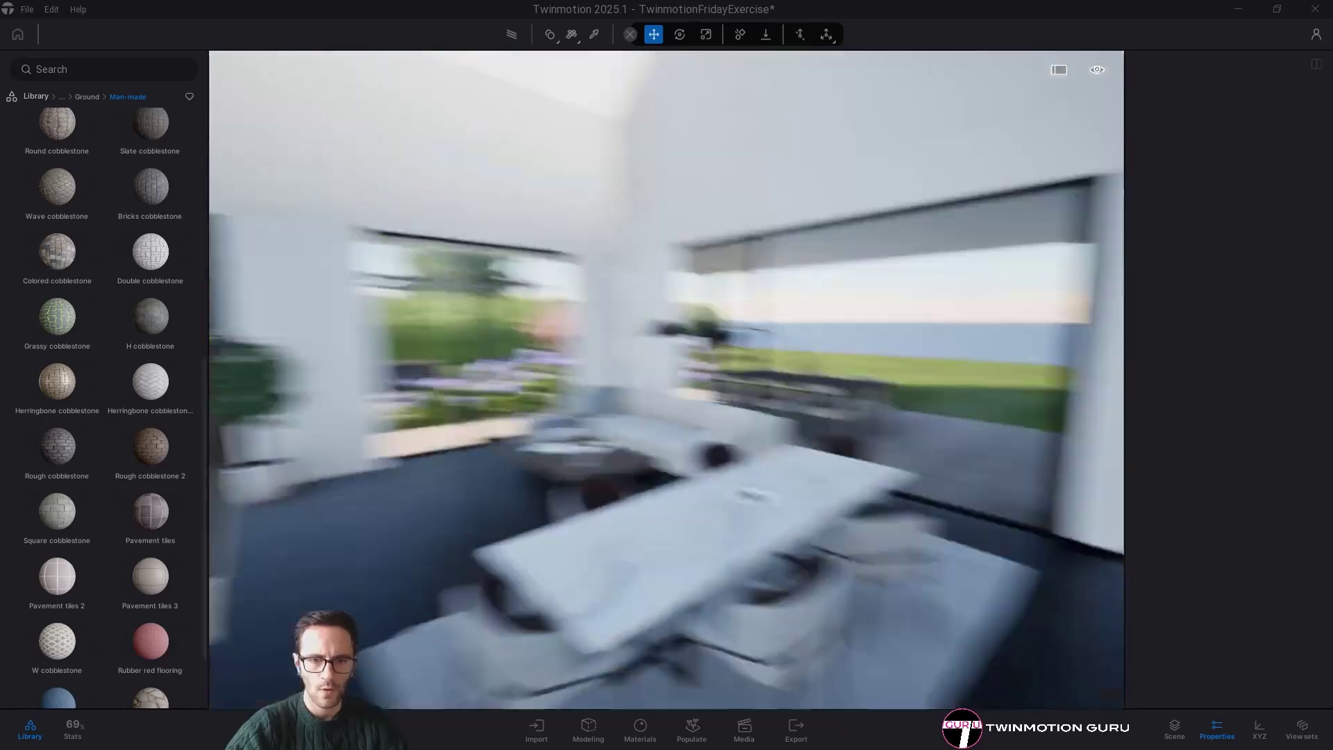
pyautogui.press('s')
pyautogui.moveTo(777, 486); pyautogui.dragTo(681, 512, button='right')
pyautogui.press('w')
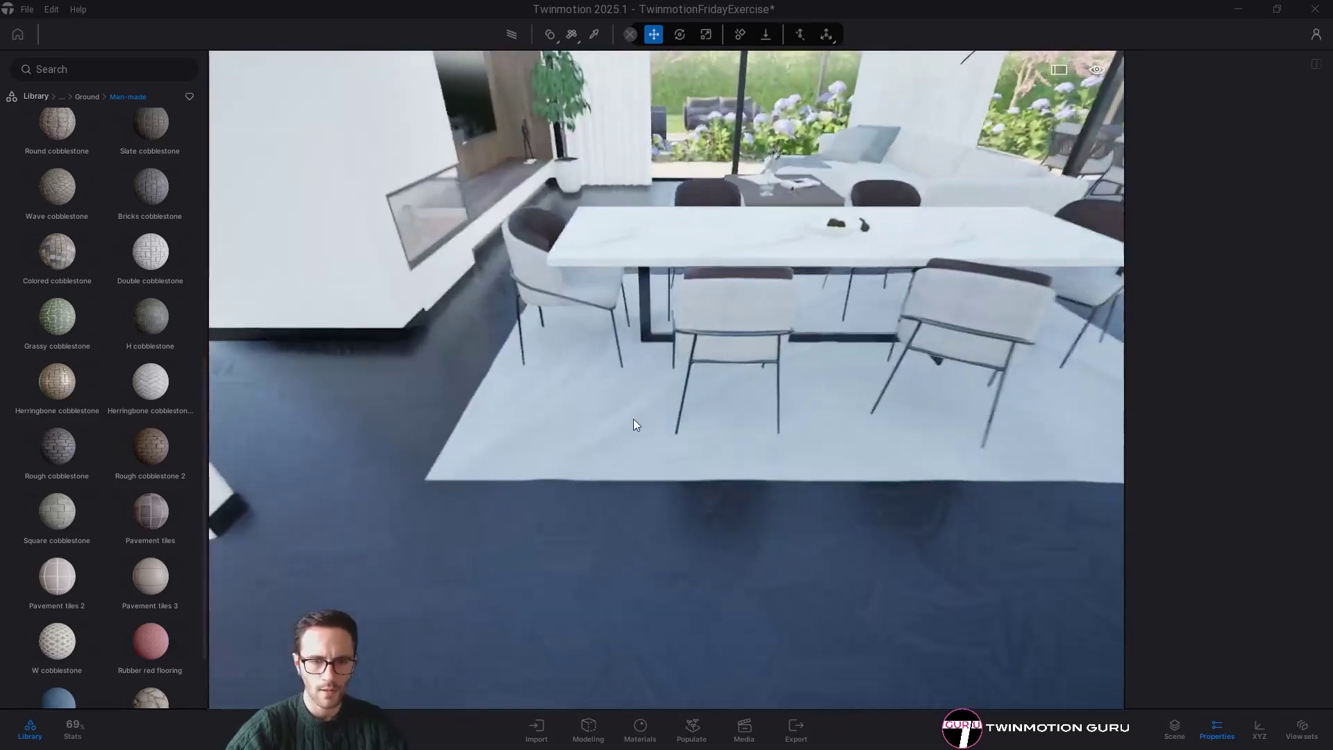
pyautogui.moveTo(633, 420); pyautogui.dragTo(628, 495, button='right')
pyautogui.click(639, 483)
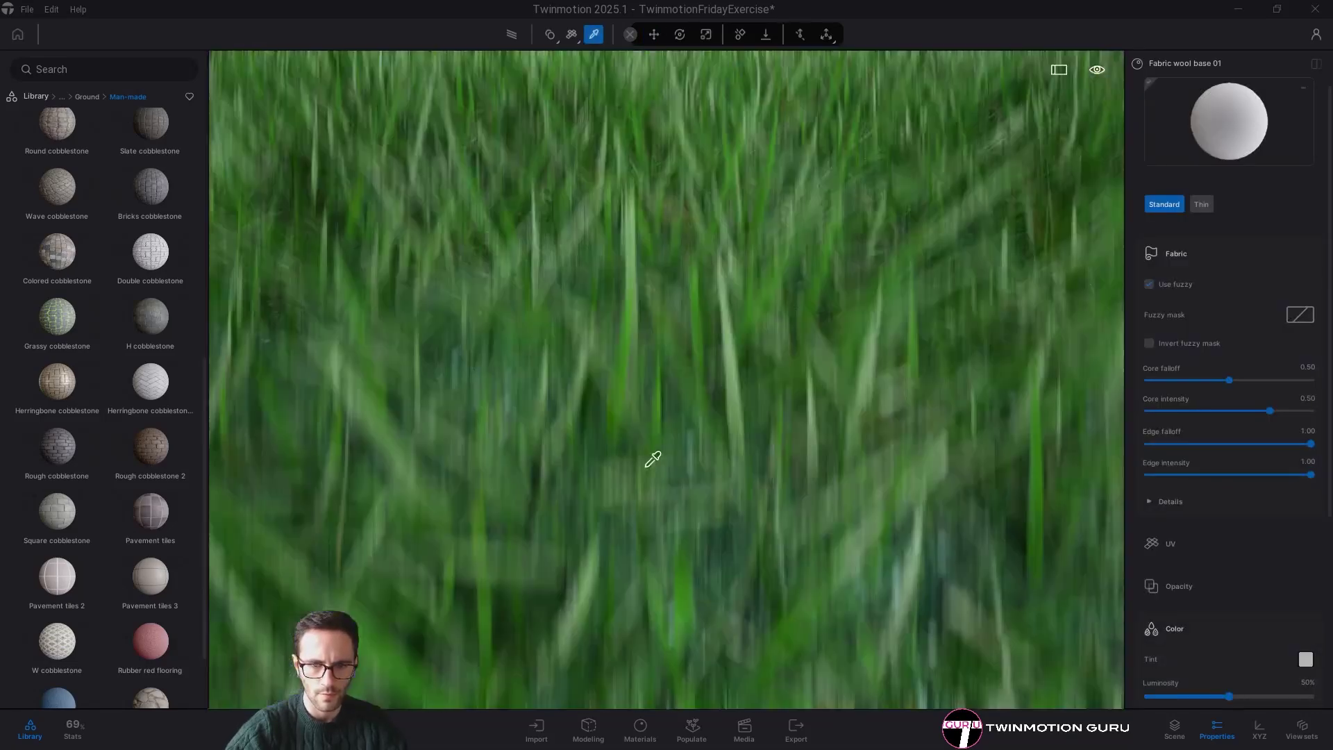
pyautogui.scroll(-3, 688, 384)
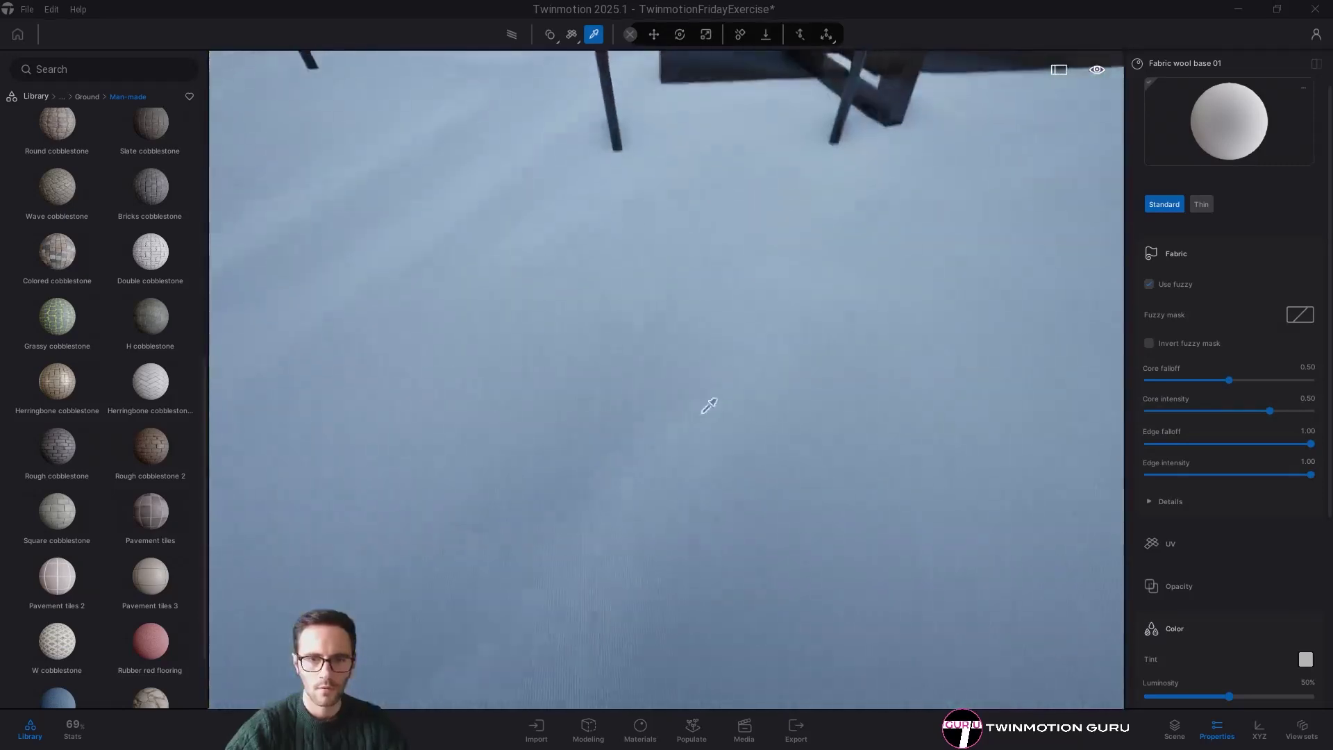
pyautogui.scroll(5, 711, 410)
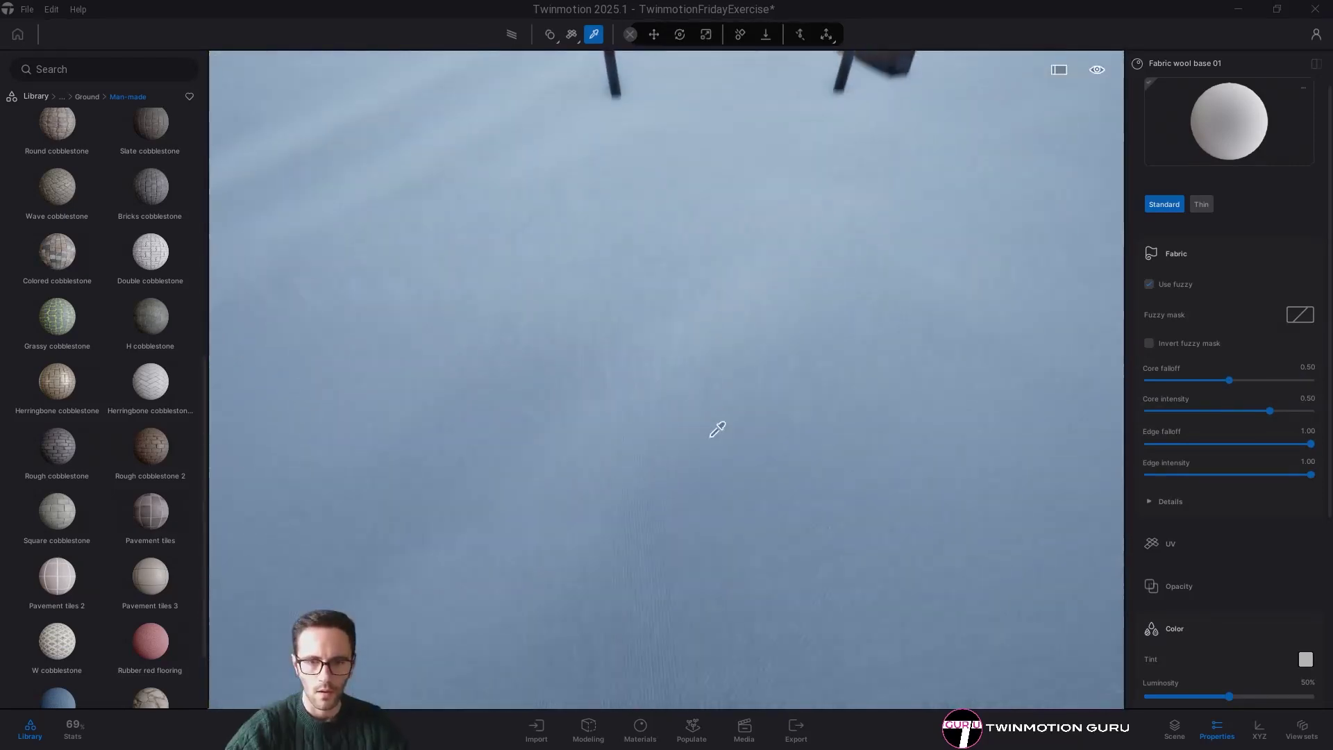
# - Set the rug fabric's UV mapping to world-space triplanar with a scale of 5.00 and check the weave up close
pyautogui.click(1172, 259)
pyautogui.click(1184, 384)
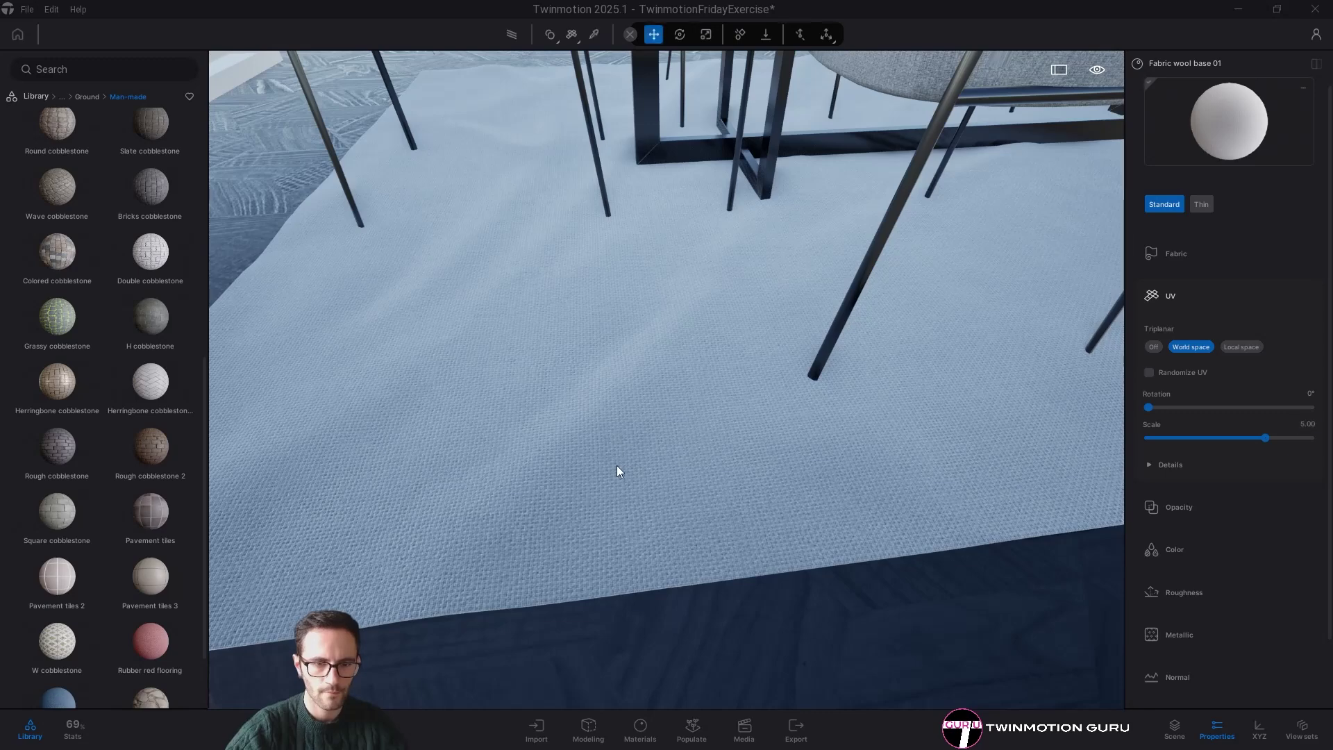
pyautogui.scroll(4, 617, 466)
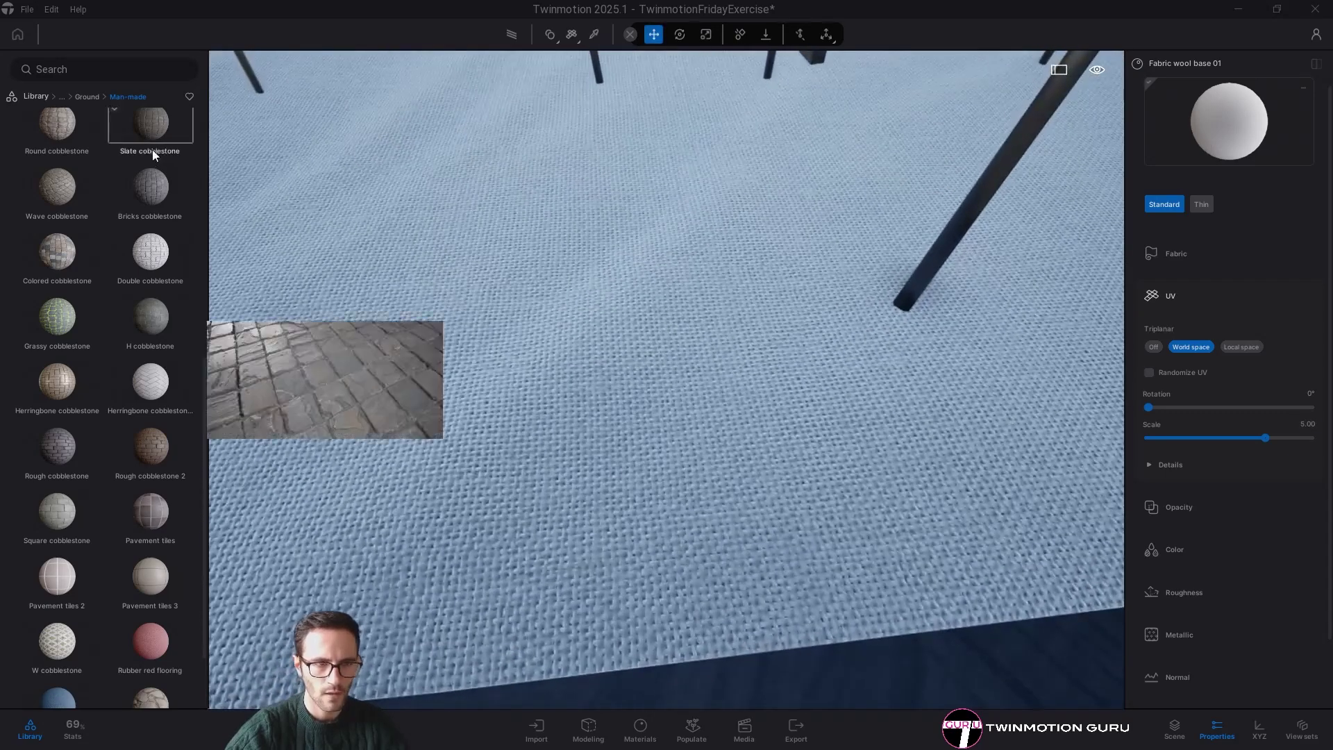
# - Apply the Carpet wool dak 01 material from the fabric library to the rug under the dining table and check it
pyautogui.click(33, 95)
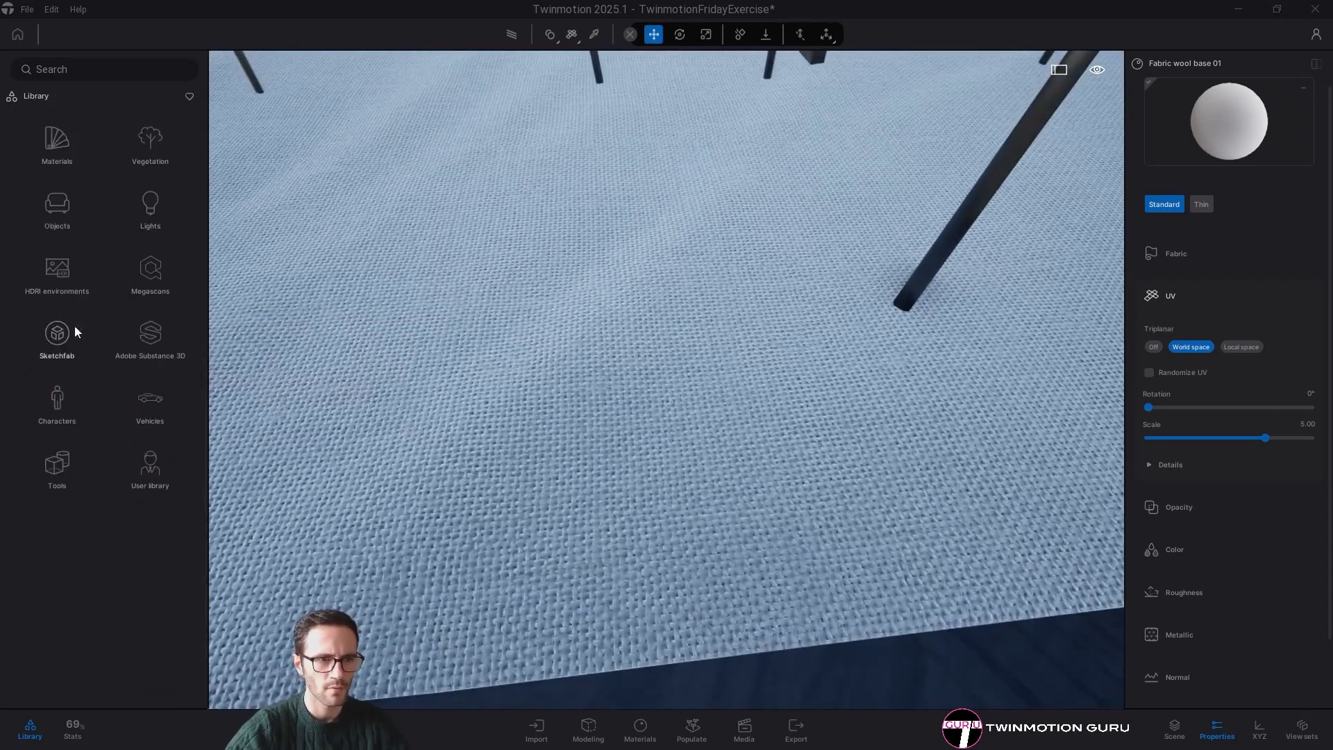
pyautogui.click(56, 142)
pyautogui.click(75, 487)
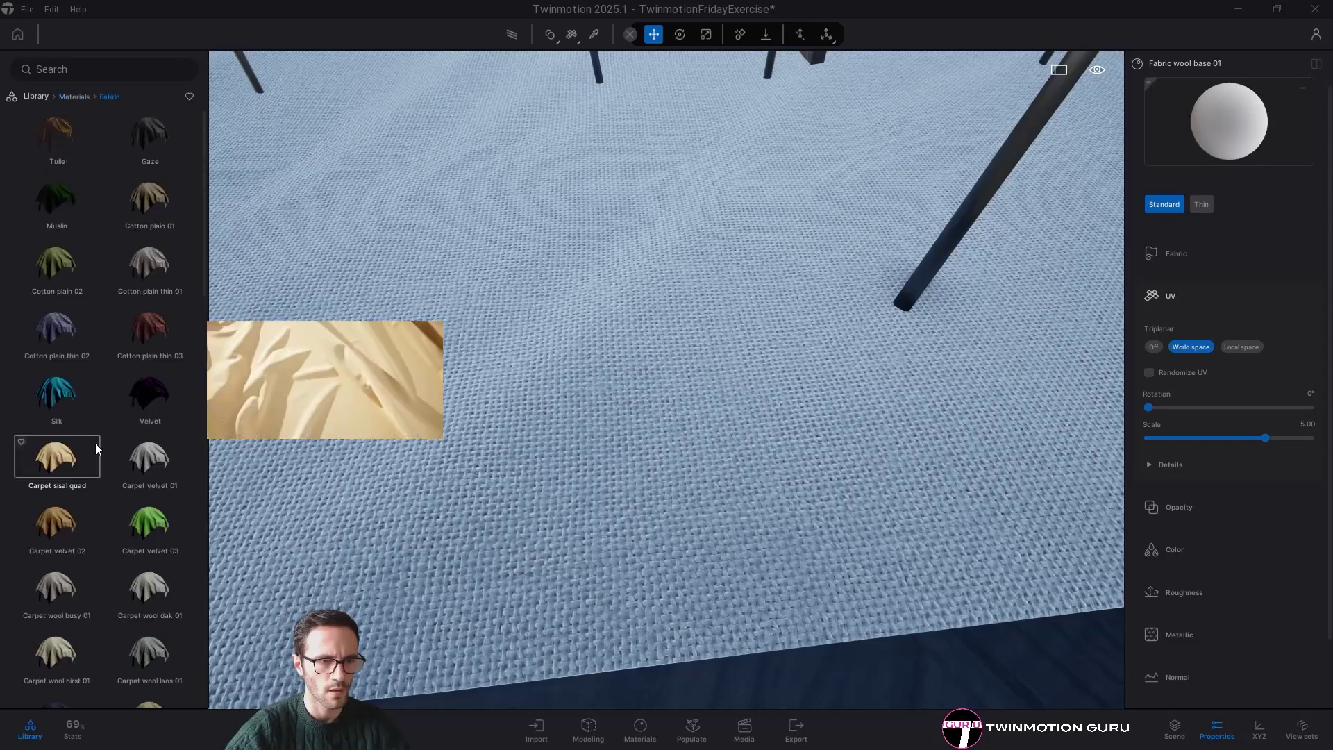
pyautogui.scroll(-5, 95, 445)
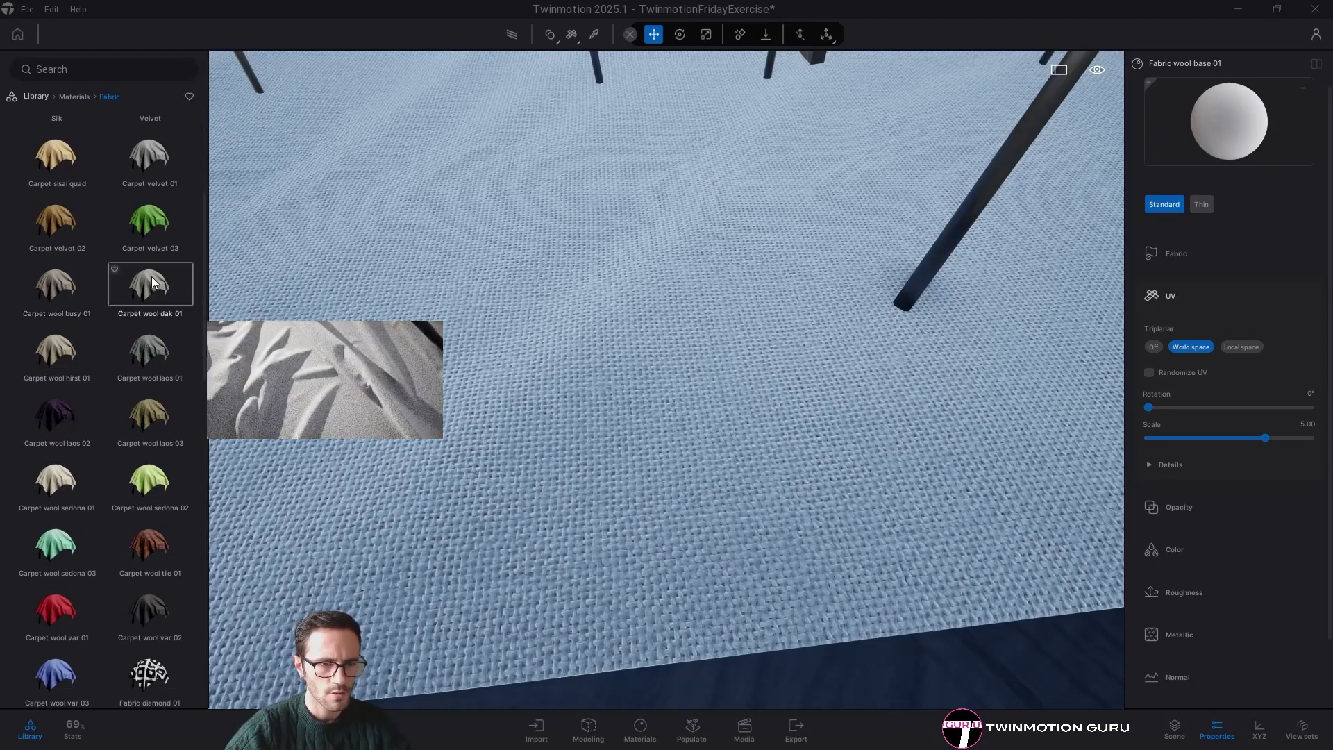
pyautogui.moveTo(152, 276); pyautogui.dragTo(647, 410)
pyautogui.moveTo(648, 409); pyautogui.dragTo(649, 291, button='right')
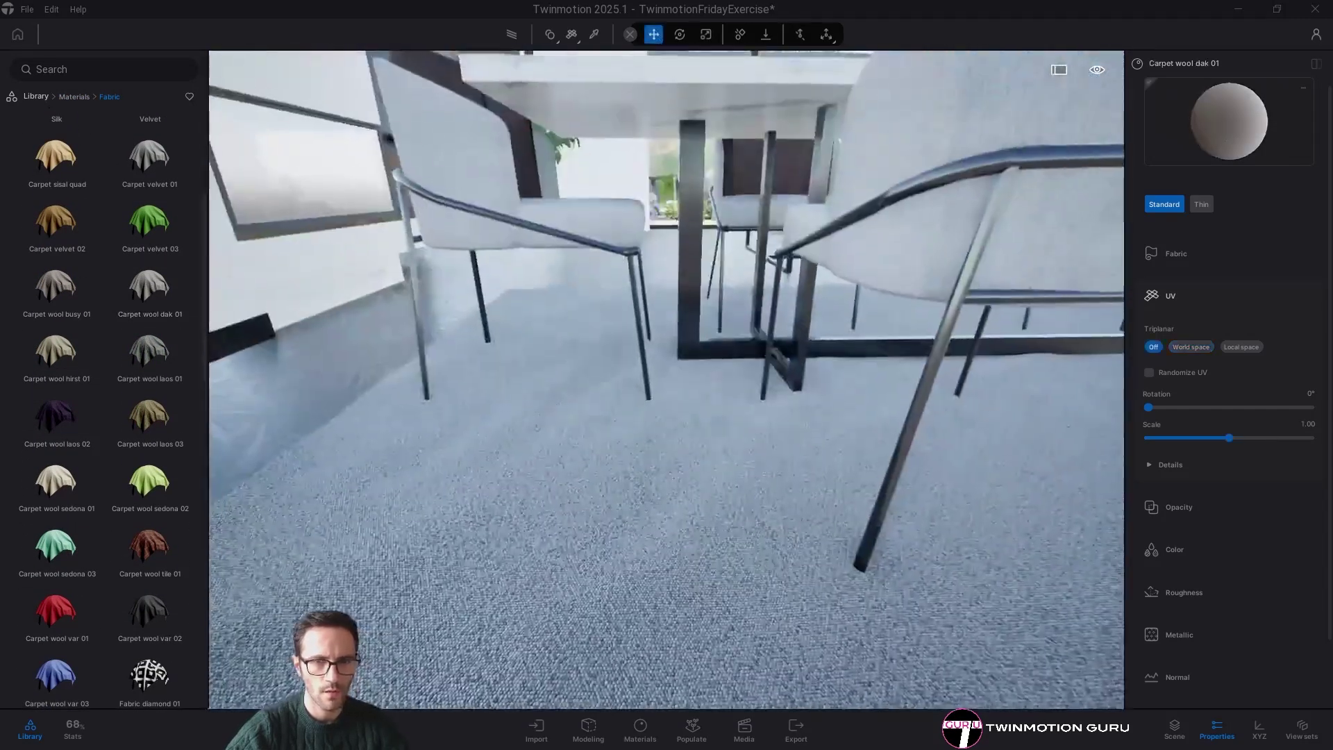
pyautogui.press('s')
pyautogui.moveTo(646, 444); pyautogui.dragTo(630, 423, button='right')
pyautogui.press('s')
# - Sample the MI_BackyardFirewood03 material from a log inside the glass fireplace
pyautogui.press('w')
pyautogui.press('w')
pyautogui.click(594, 368)
pyautogui.press('s')
pyautogui.press('Escape')
pyautogui.press('w')
pyautogui.press('t')
pyautogui.click(630, 423)
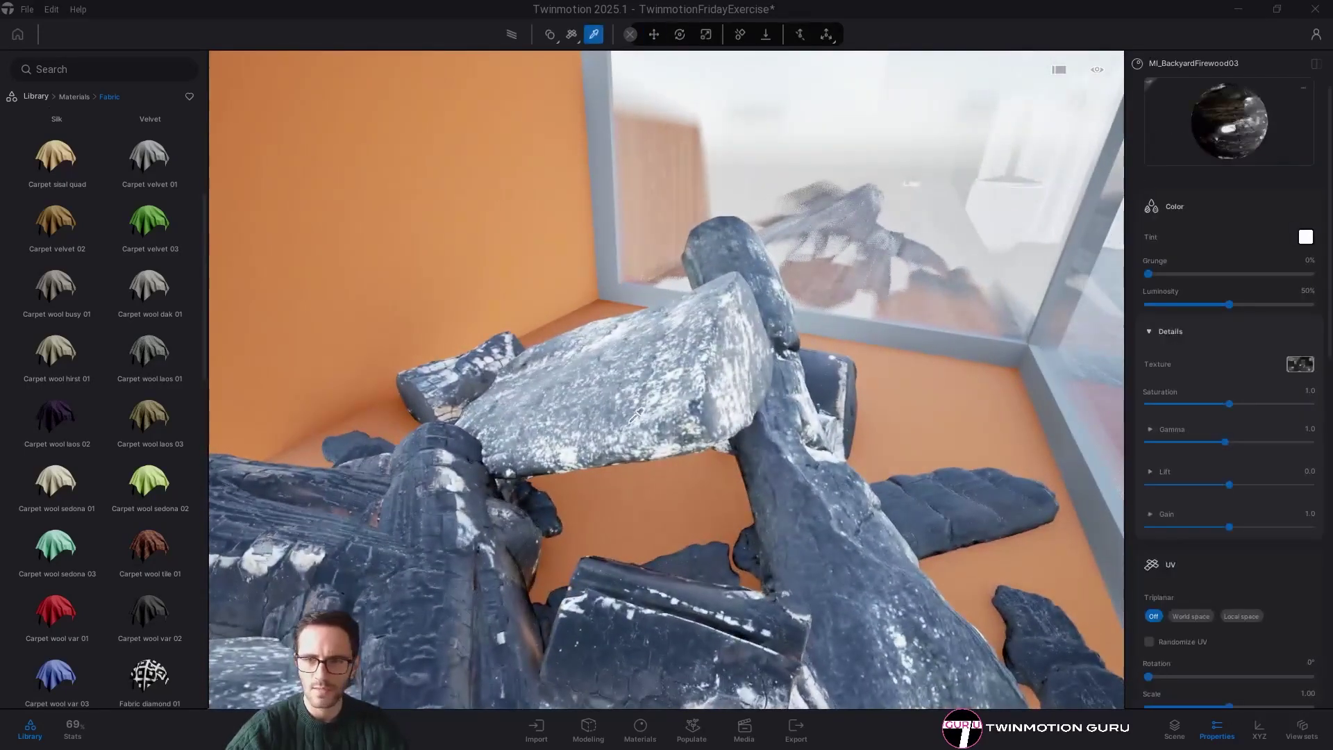
# - Set the firewood material's emissive intensity to 5.0 nit and check the other logs in the fireplace
pyautogui.scroll(-7, 1241, 528)
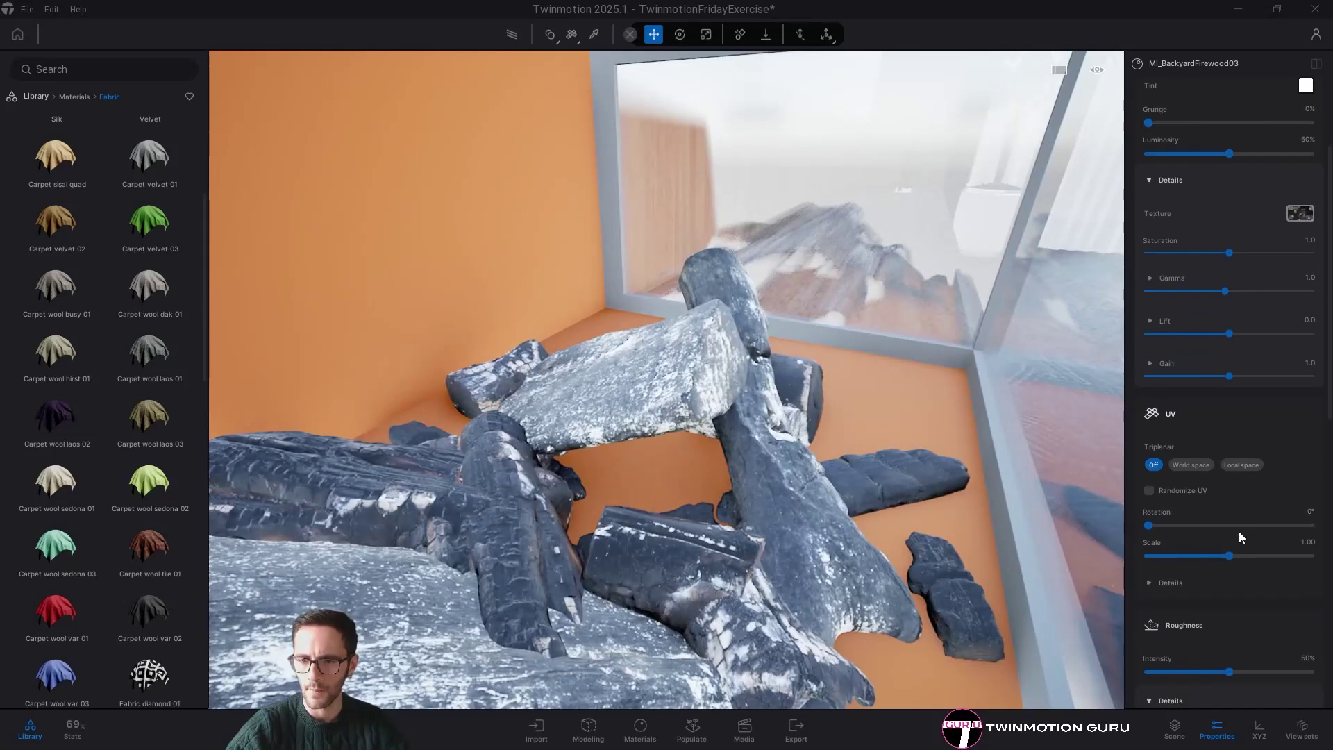
pyautogui.scroll(-4, 1237, 530)
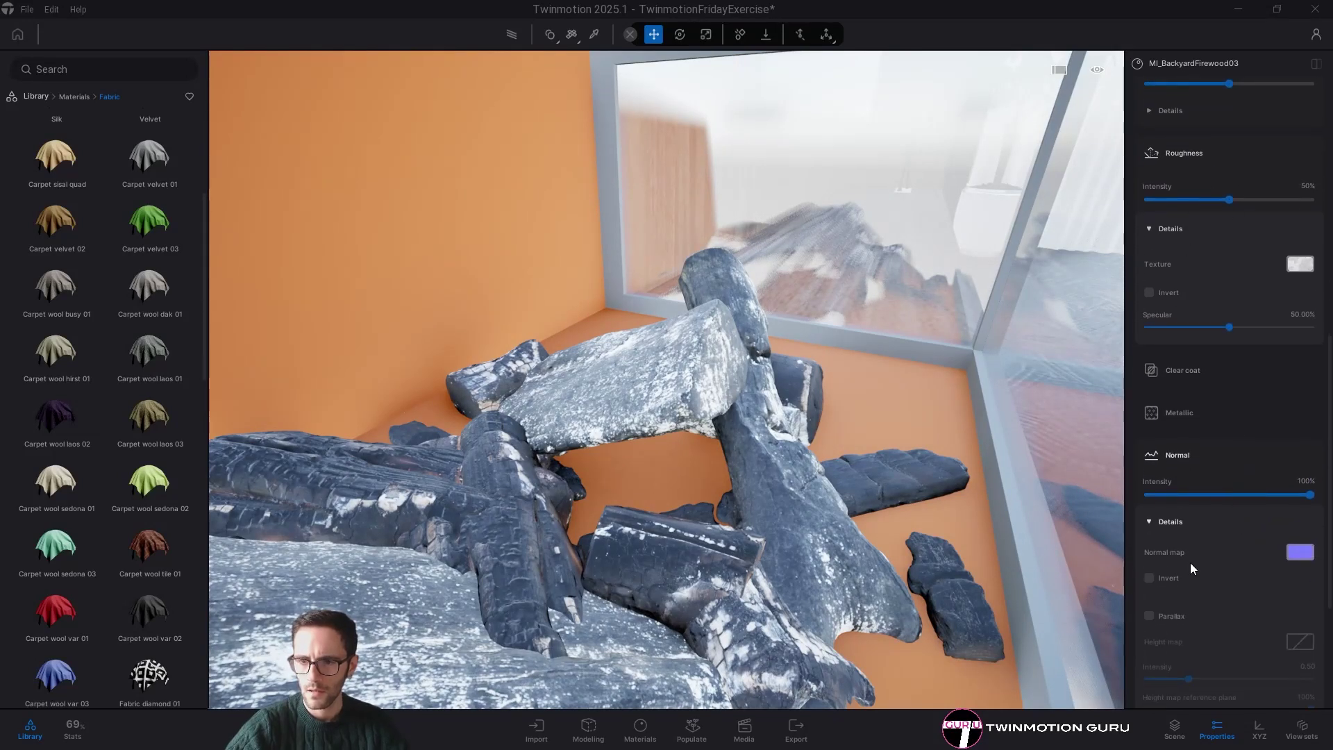
pyautogui.scroll(-3, 1180, 452)
pyautogui.click(1179, 344)
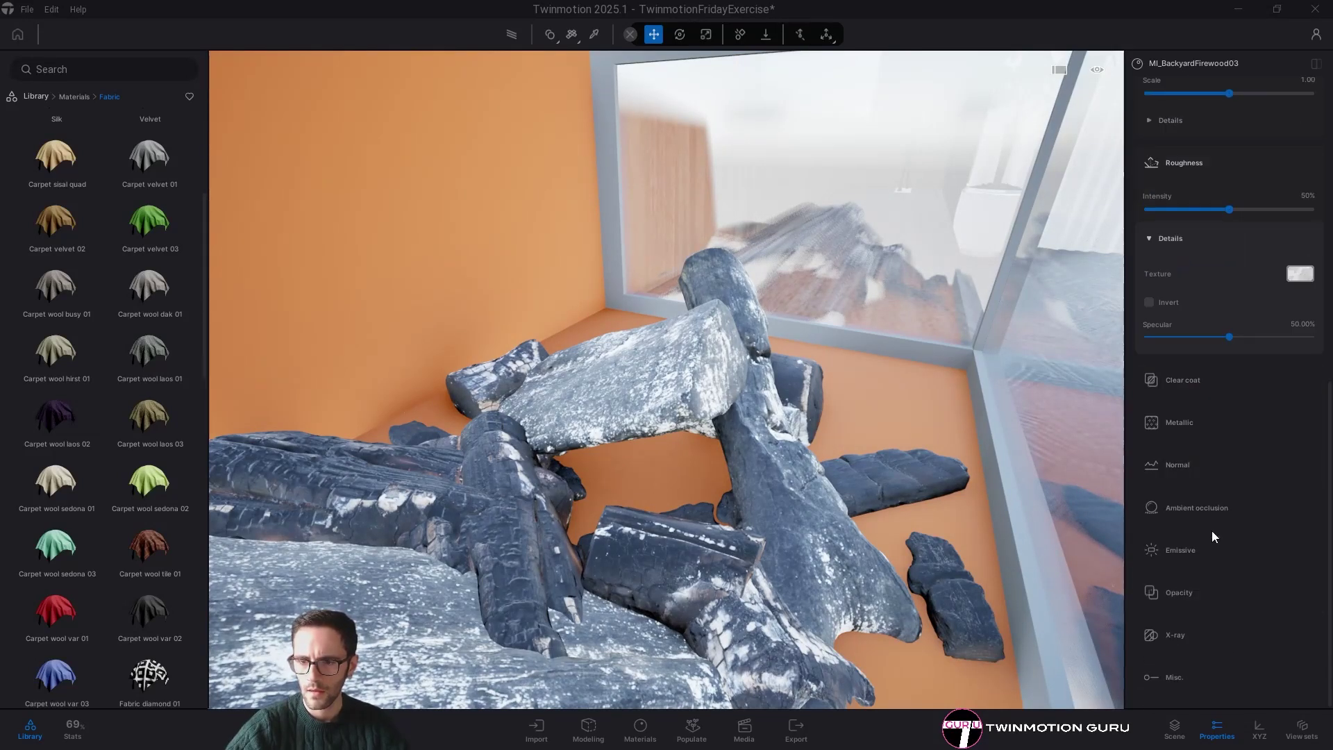
pyautogui.click(1179, 553)
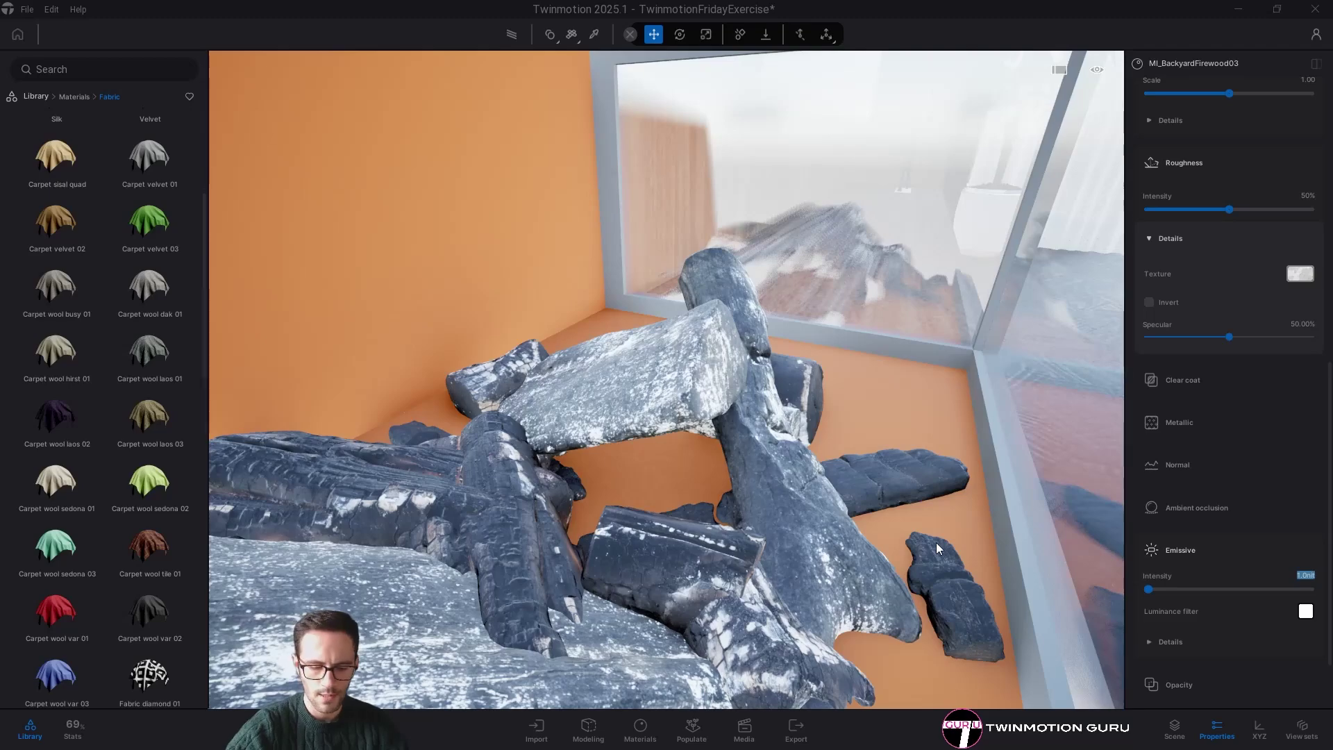
pyautogui.moveTo(475, 352); pyautogui.dragTo(315, 505, button='right')
pyautogui.press('t')
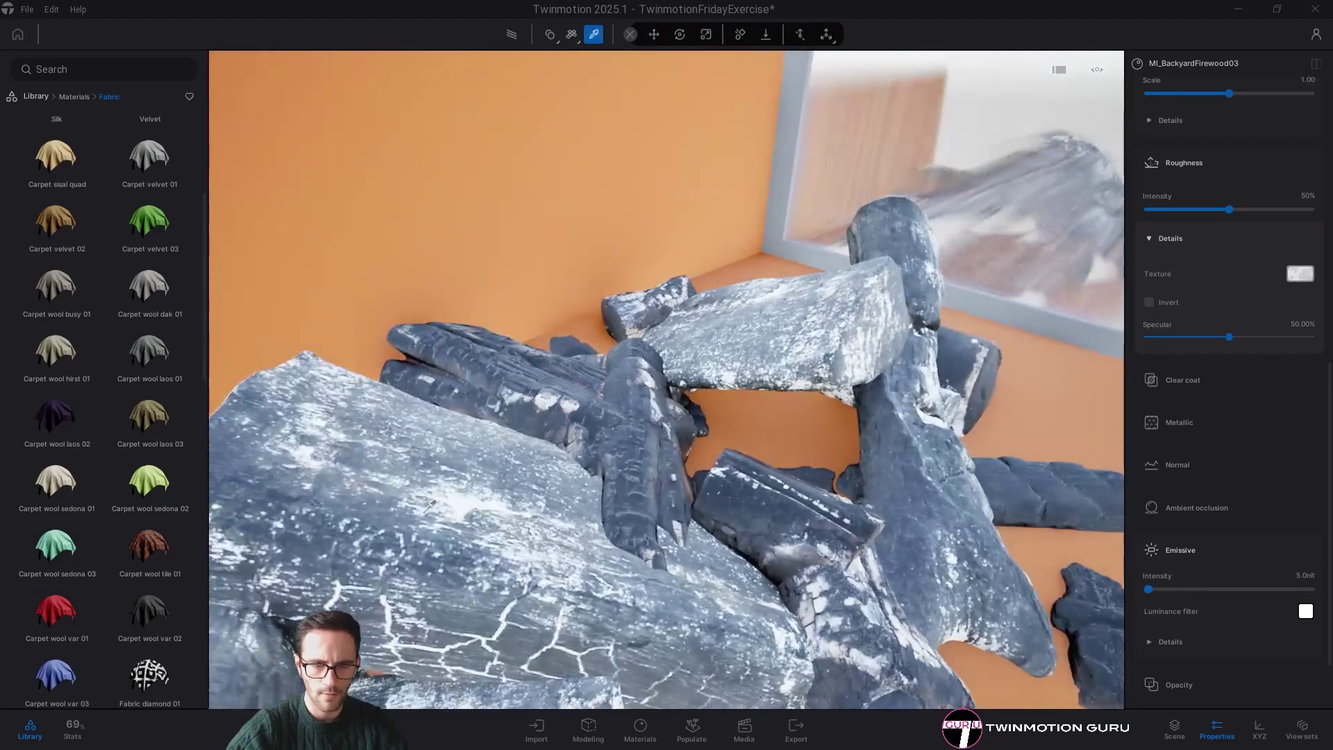
pyautogui.click(457, 474)
pyautogui.press('s')
# - Download Backyard campfire 05I from the home backyard accessories and place it on the living room floor near the television wall
pyautogui.click(34, 96)
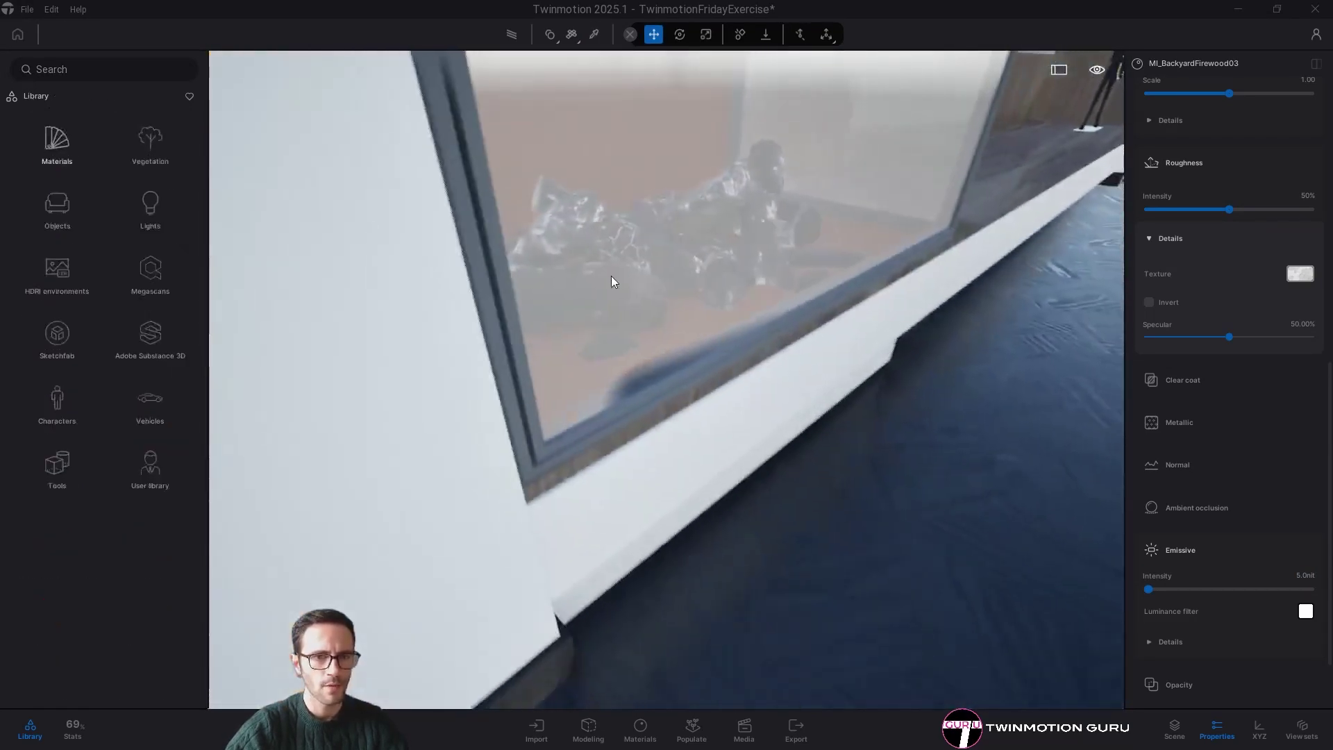
pyautogui.moveTo(613, 279); pyautogui.dragTo(736, 243, button='right')
pyautogui.click(77, 198)
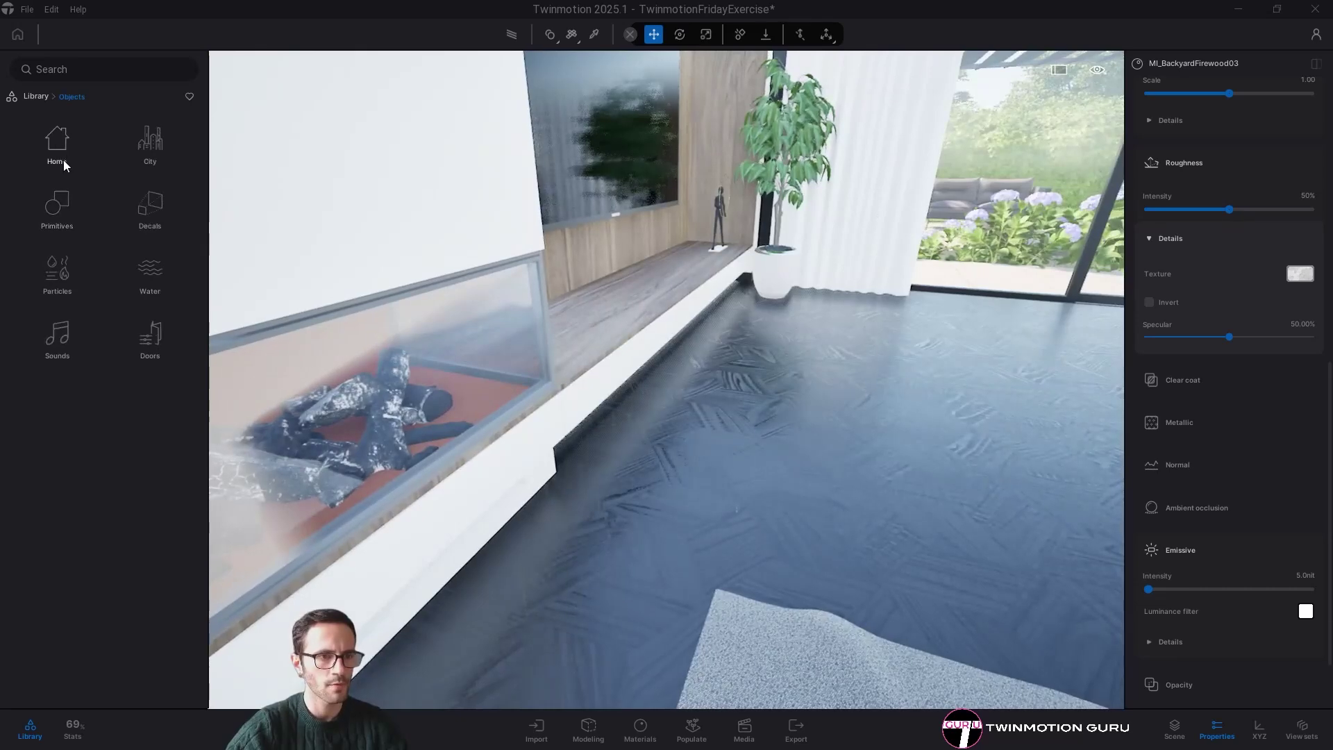
pyautogui.click(57, 137)
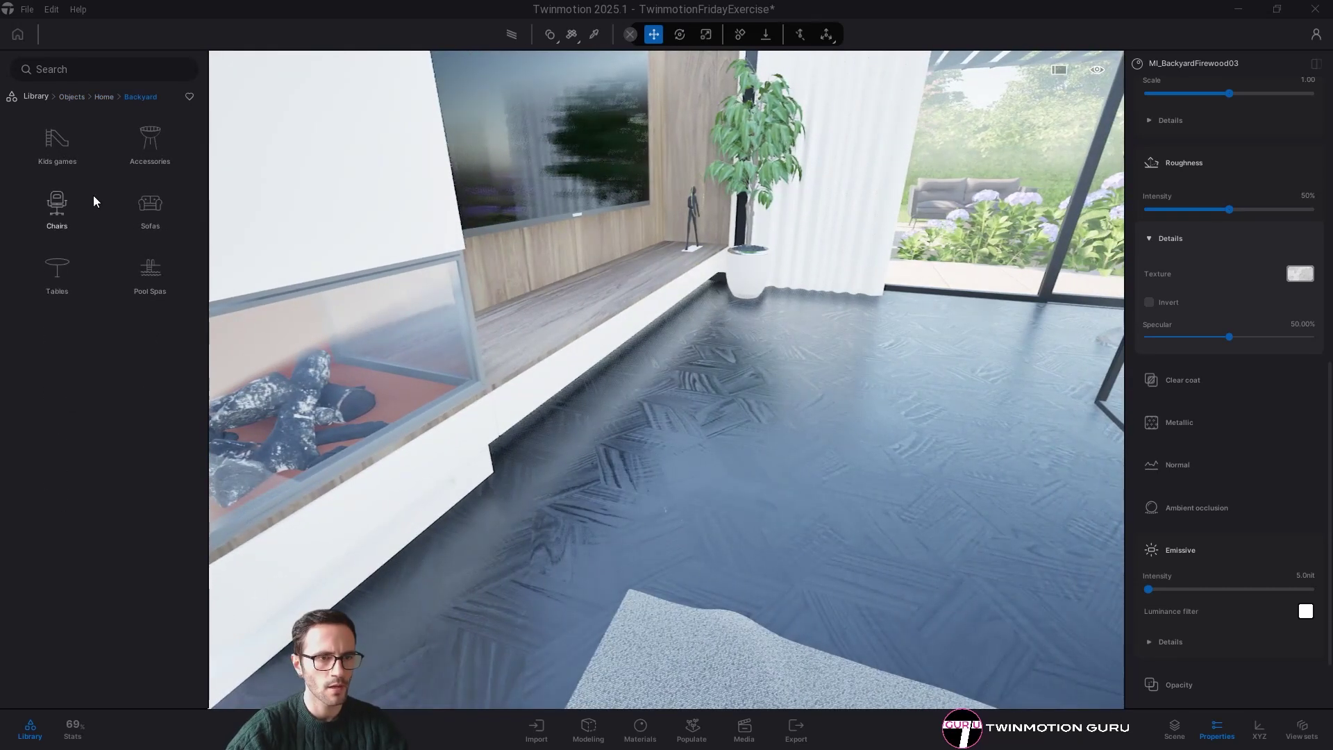
pyautogui.click(152, 148)
pyautogui.scroll(-5, 89, 258)
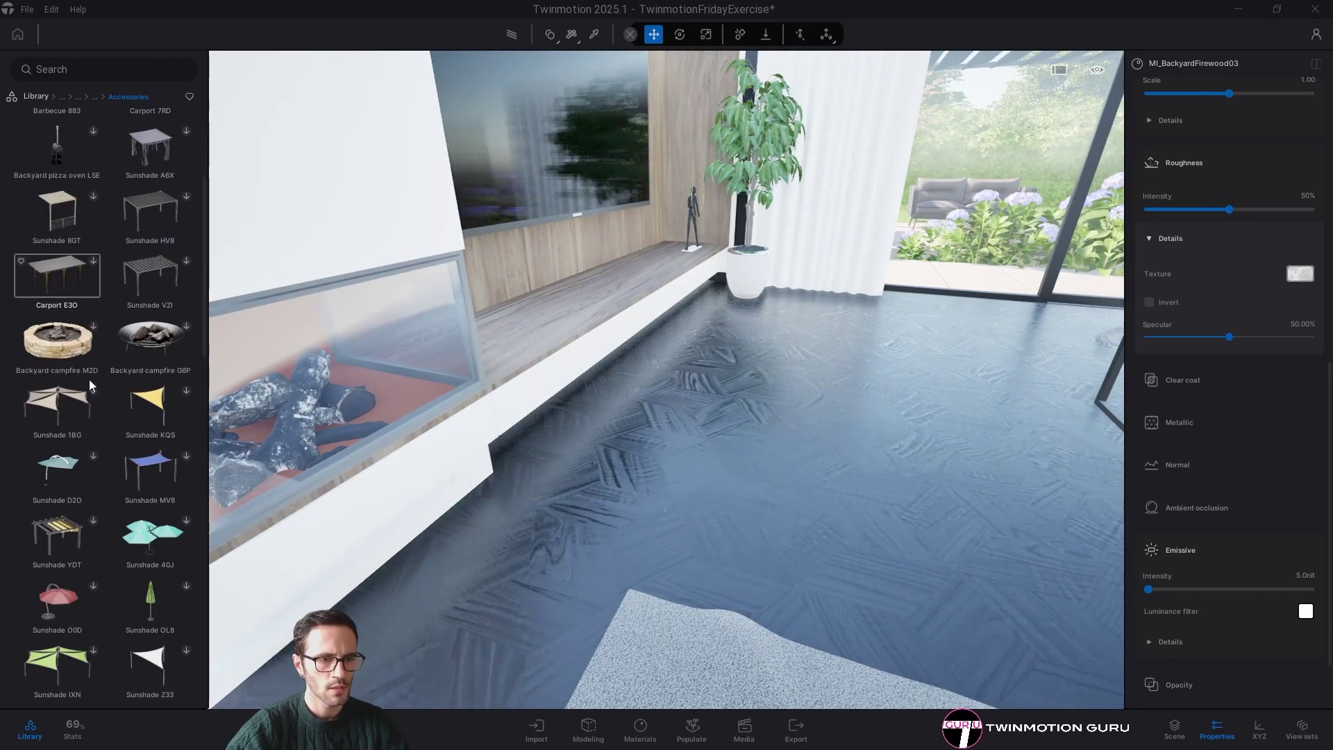
pyautogui.scroll(-10, 99, 394)
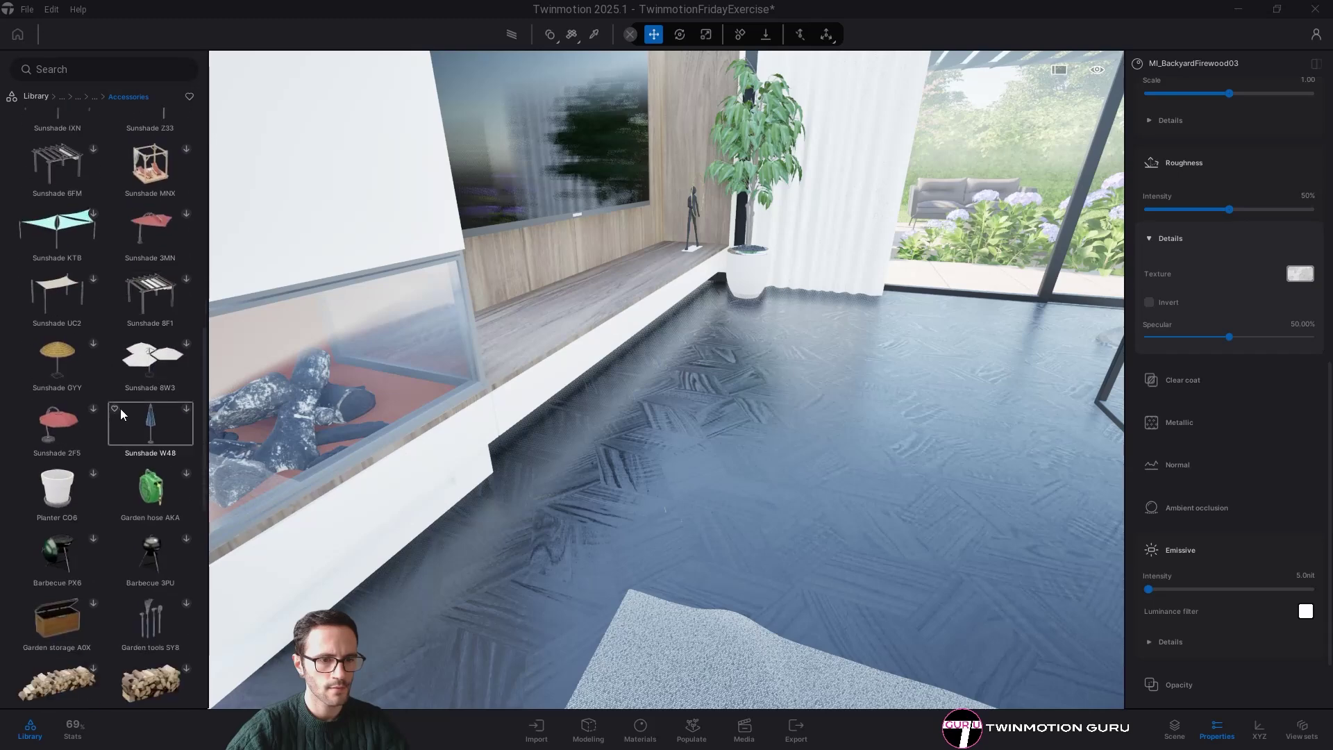
pyautogui.scroll(-2, 118, 417)
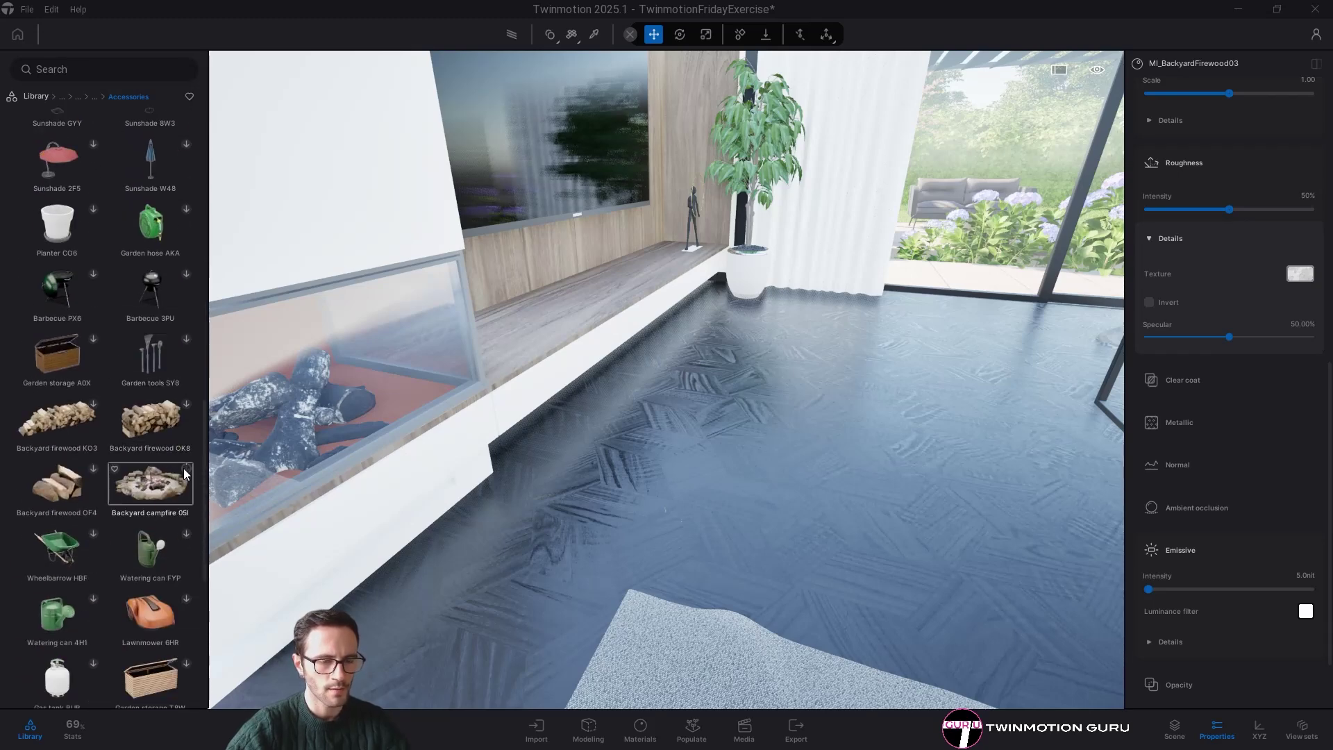
pyautogui.press('d')
pyautogui.press('d')
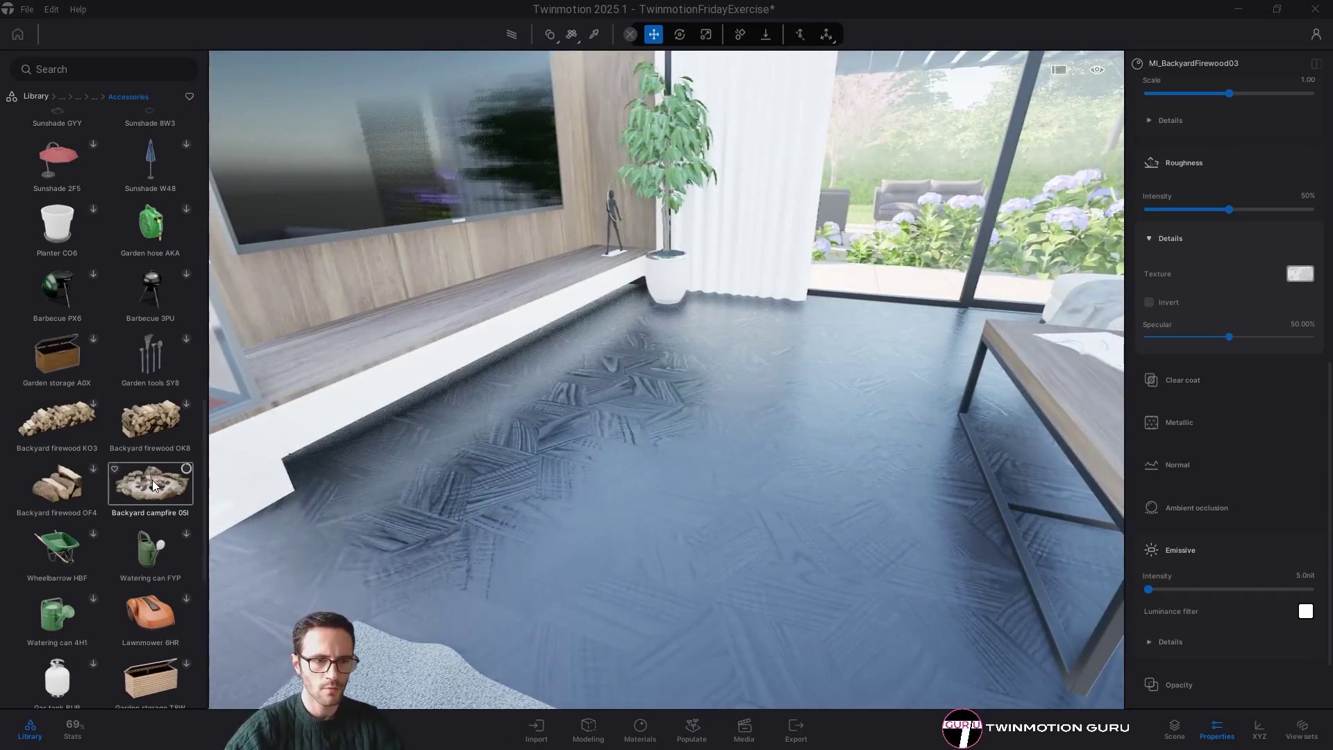
pyautogui.moveTo(145, 486); pyautogui.dragTo(680, 479)
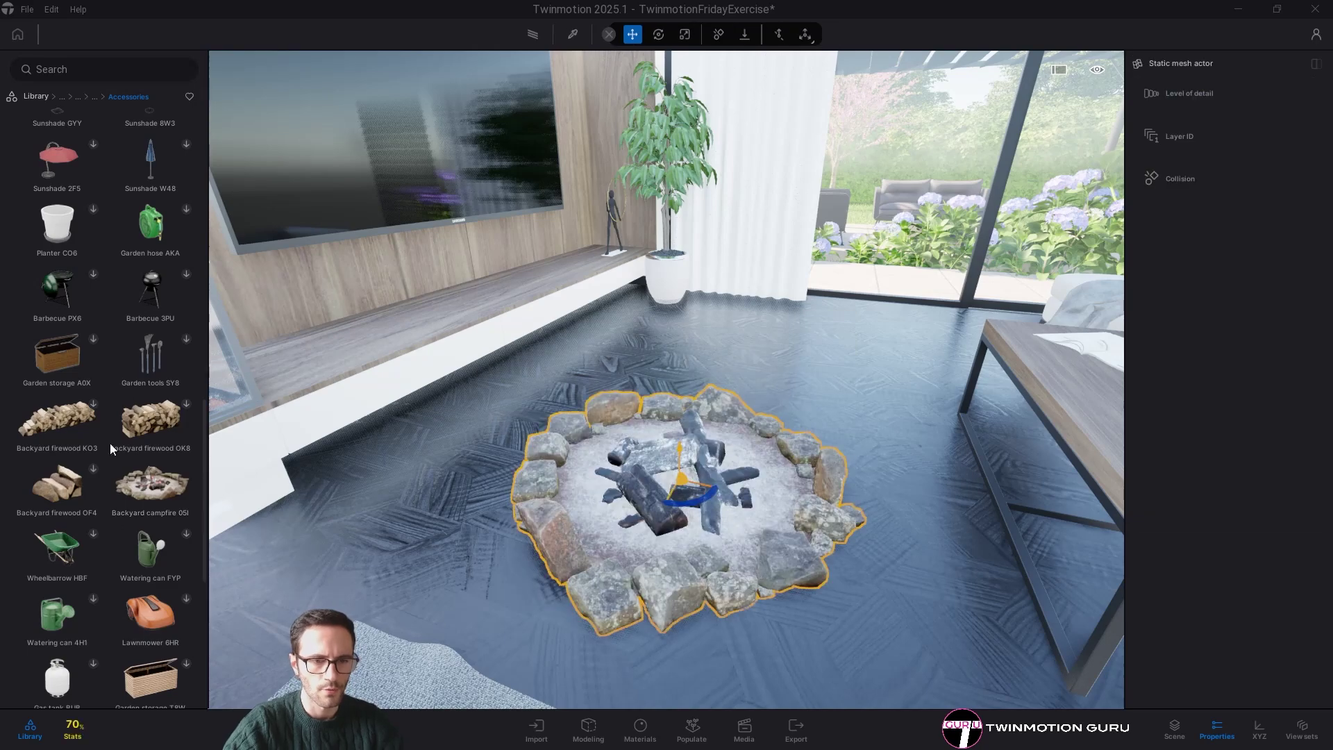
# - Take all firewood and coal meshes out of the campfire group, then delete the remaining stone ring
pyautogui.press('w')
pyautogui.moveTo(666, 417); pyautogui.dragTo(722, 500, button='right')
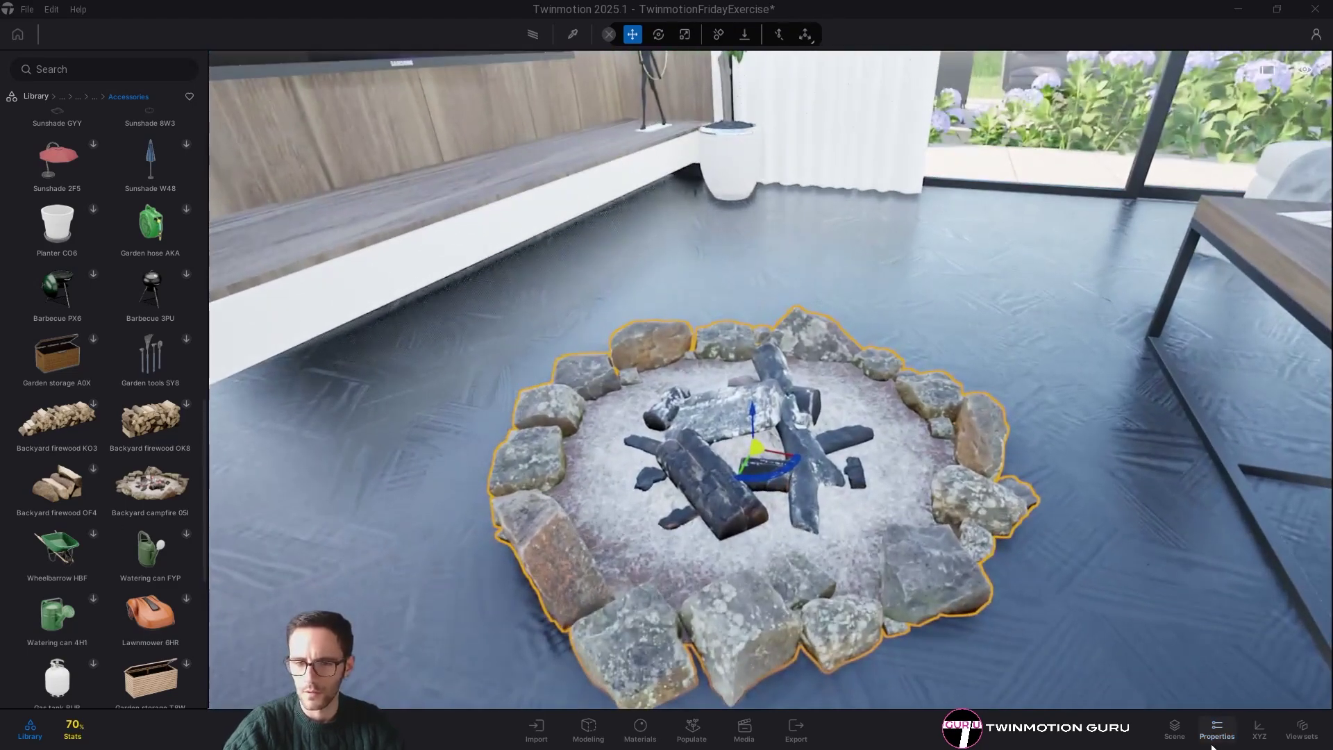
pyautogui.click(1174, 729)
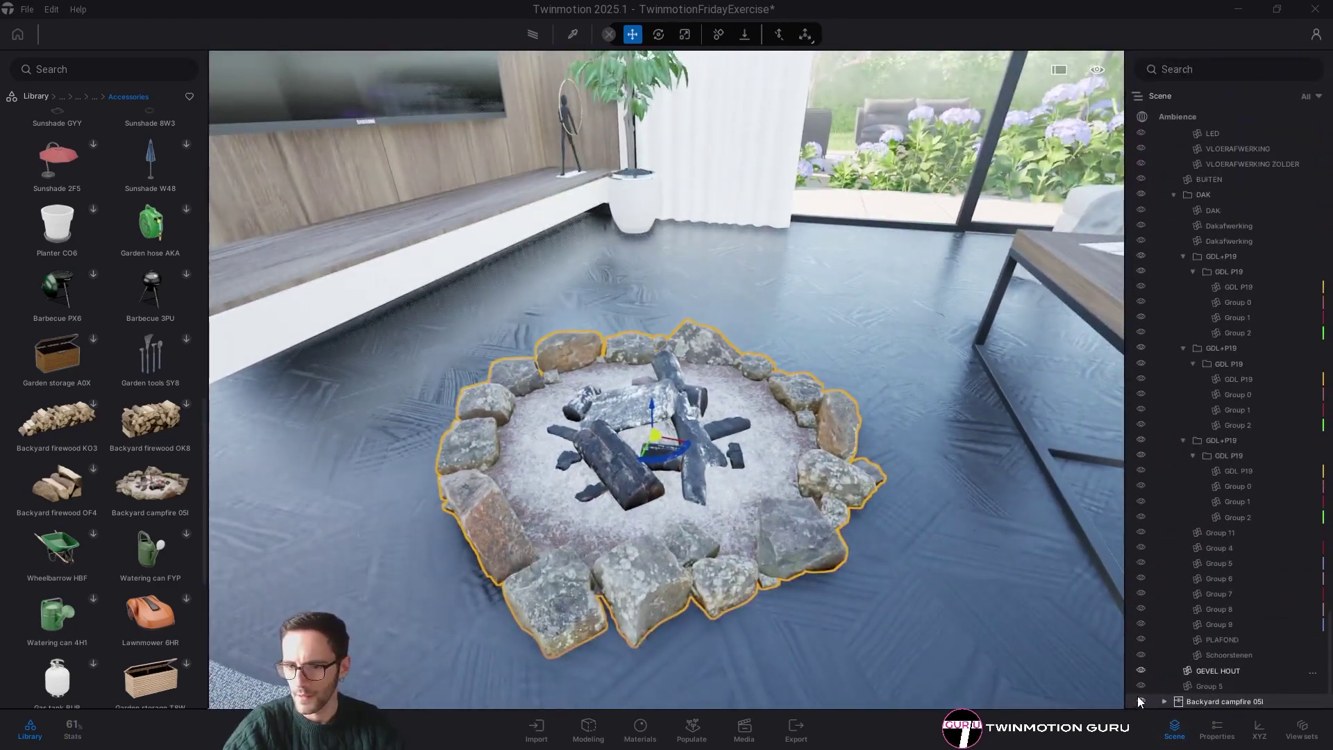
pyautogui.click(1165, 700)
pyautogui.scroll(-5, 1191, 635)
pyautogui.click(1225, 523)
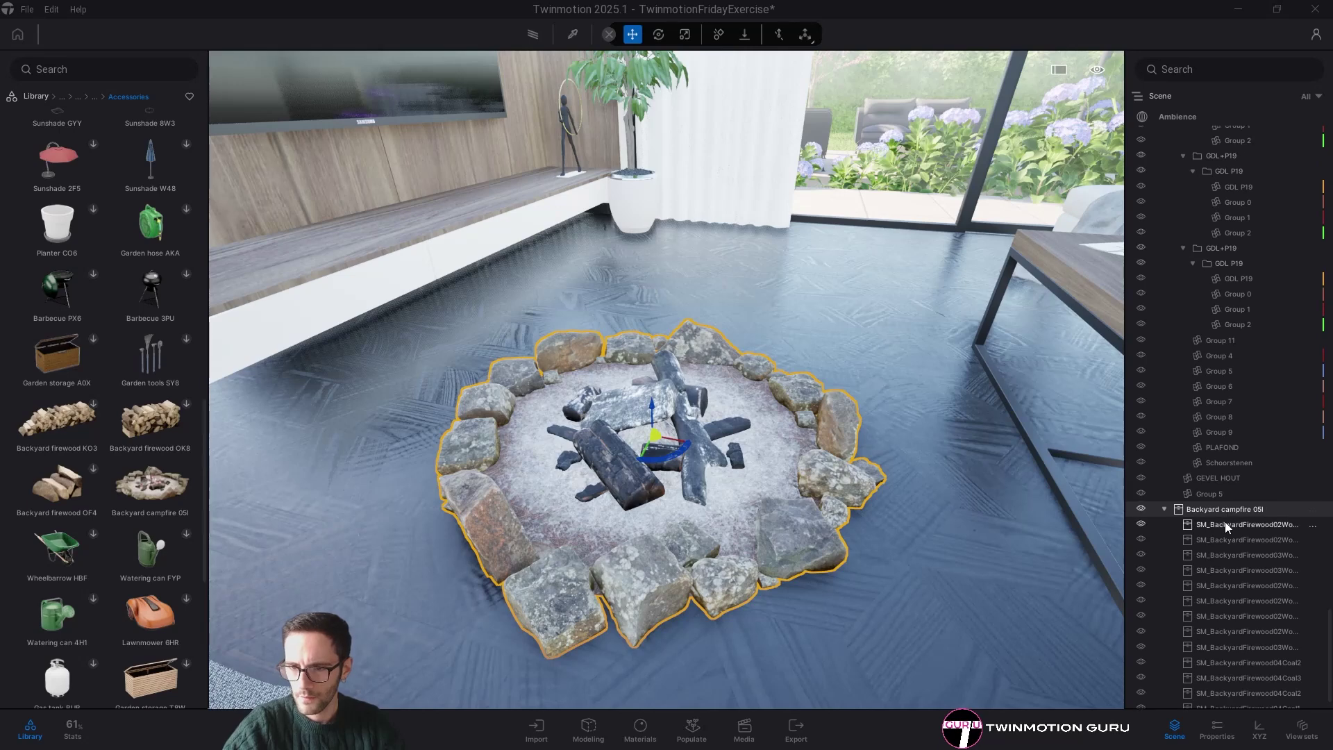
pyautogui.keyDown('shift'); pyautogui.click(1231, 703); pyautogui.keyUp('shift')
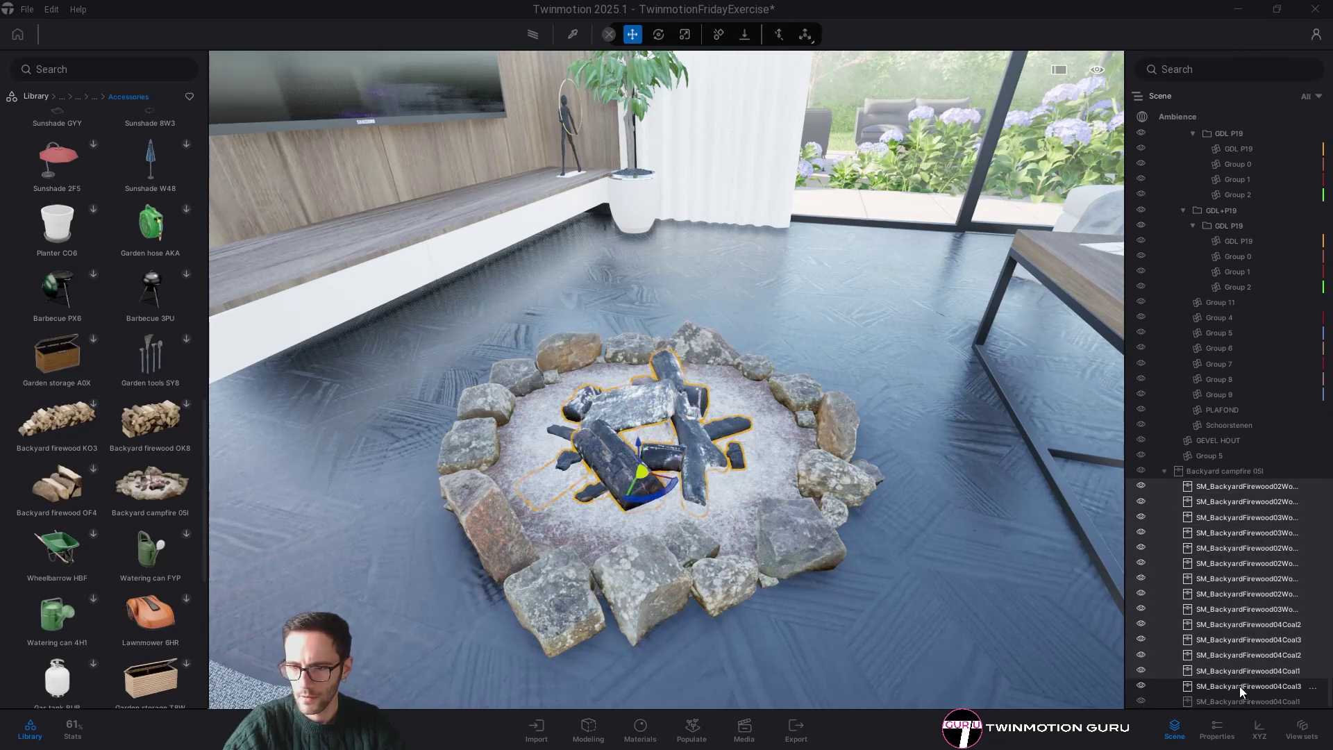
pyautogui.click(1236, 486)
pyautogui.keyDown('shift'); pyautogui.click(1219, 694); pyautogui.keyUp('shift')
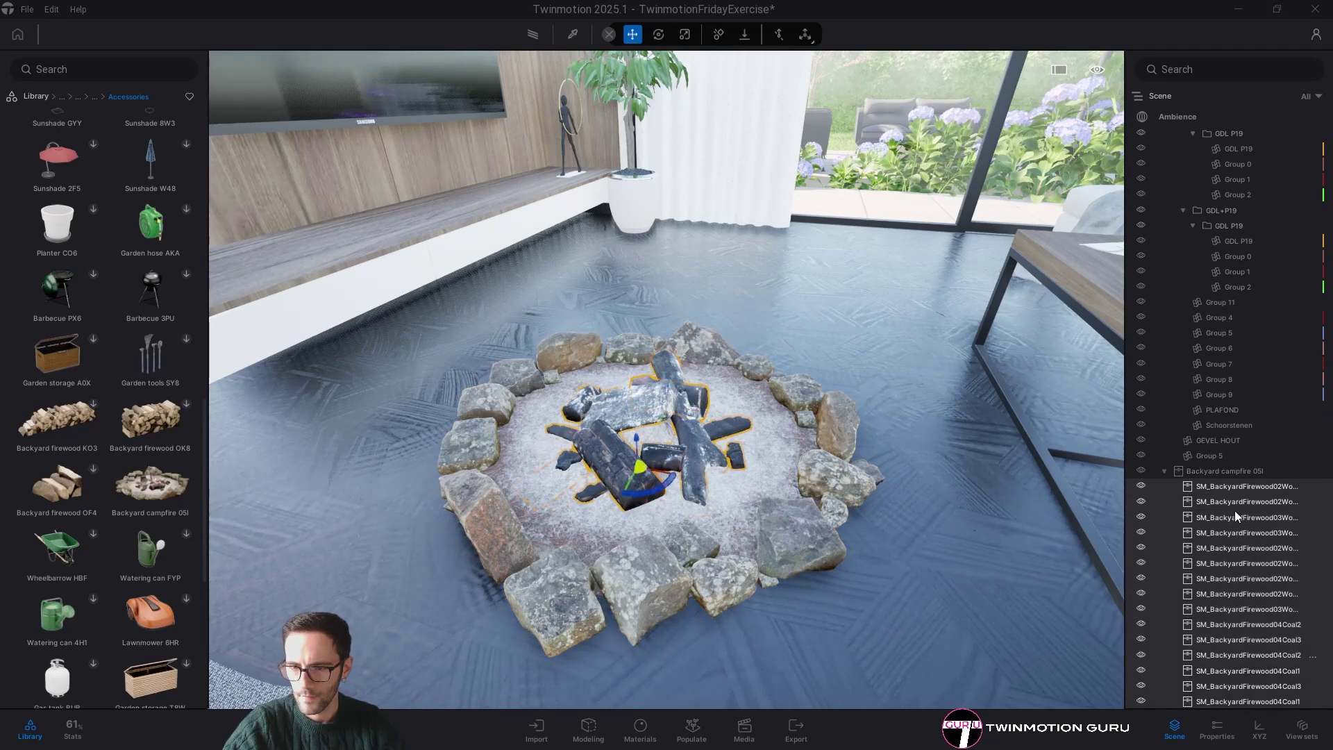
pyautogui.moveTo(1235, 510); pyautogui.dragTo(1215, 464)
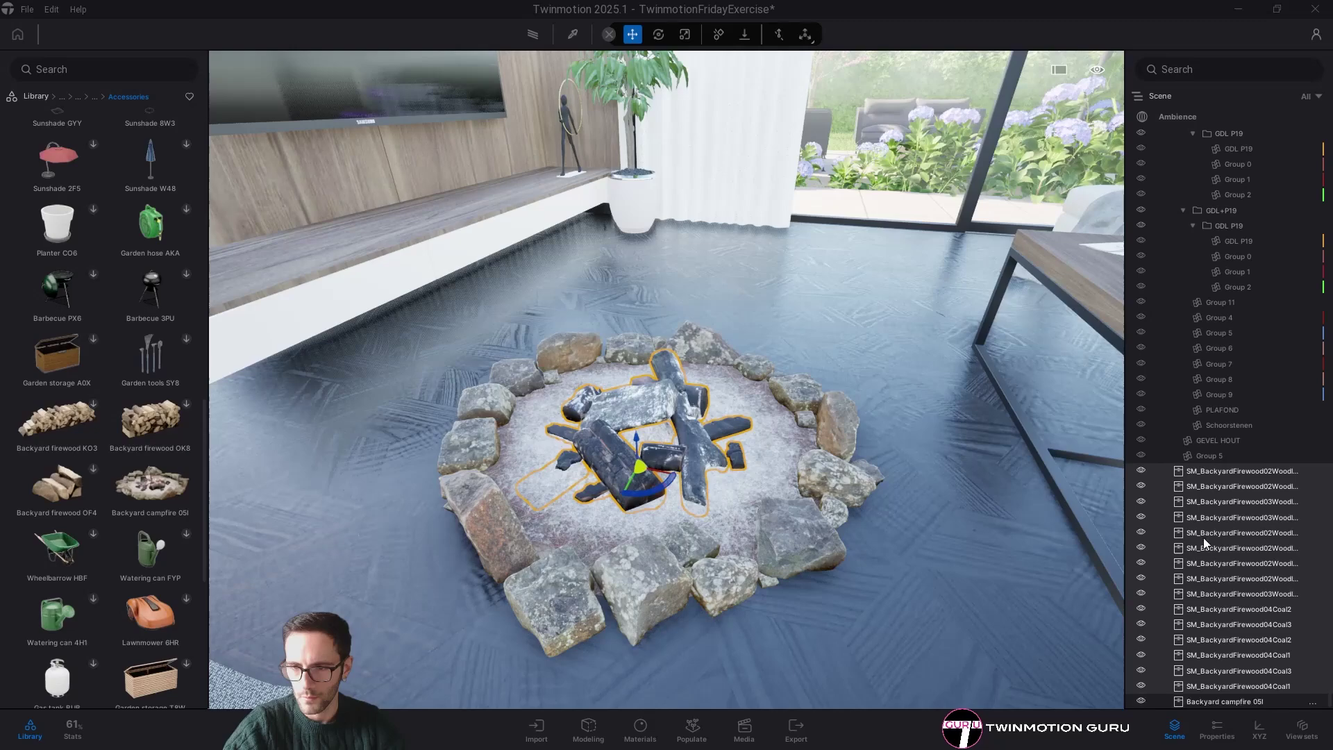
pyautogui.click(1211, 702)
pyautogui.press('Delete')
# - Shift the time of day until the room is dark and inspect the loose logs' glow from closer viewpoints
pyautogui.moveTo(673, 356); pyautogui.dragTo(708, 363, button='right')
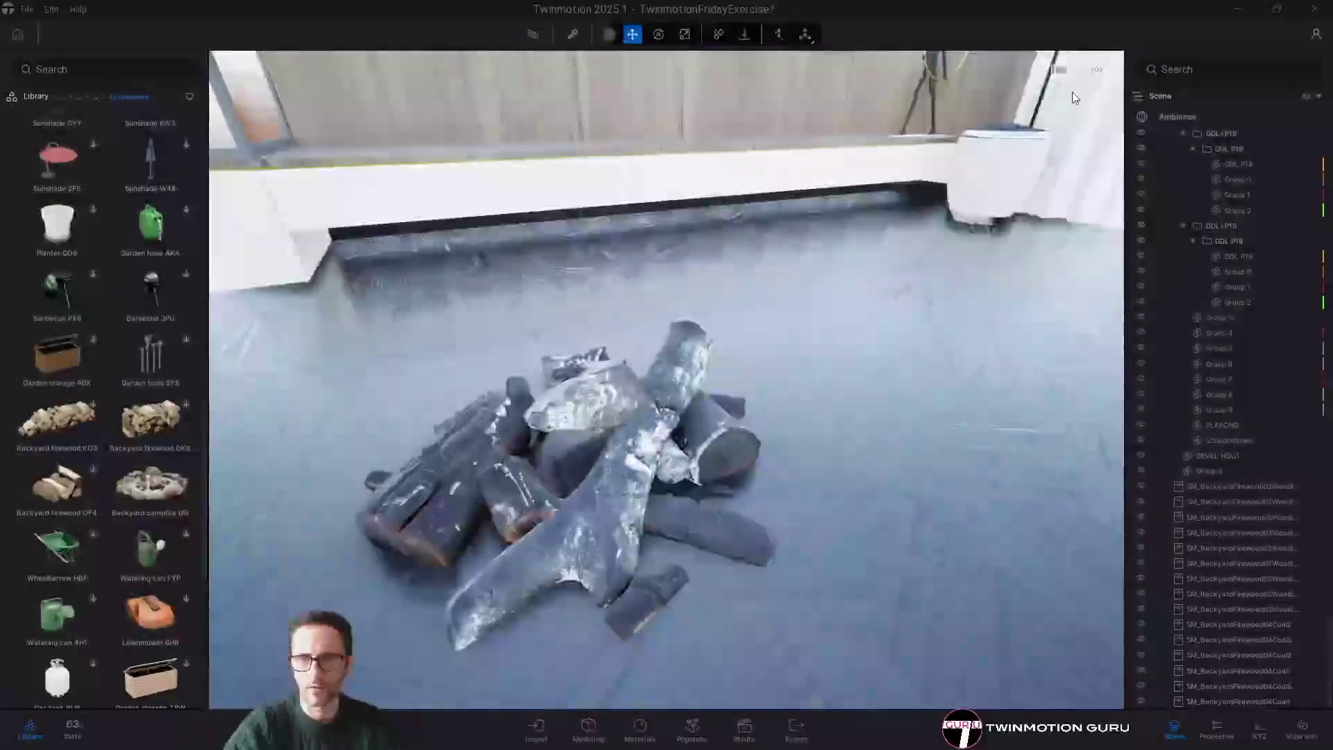
pyautogui.moveTo(1098, 71)
pyautogui.click(1096, 109)
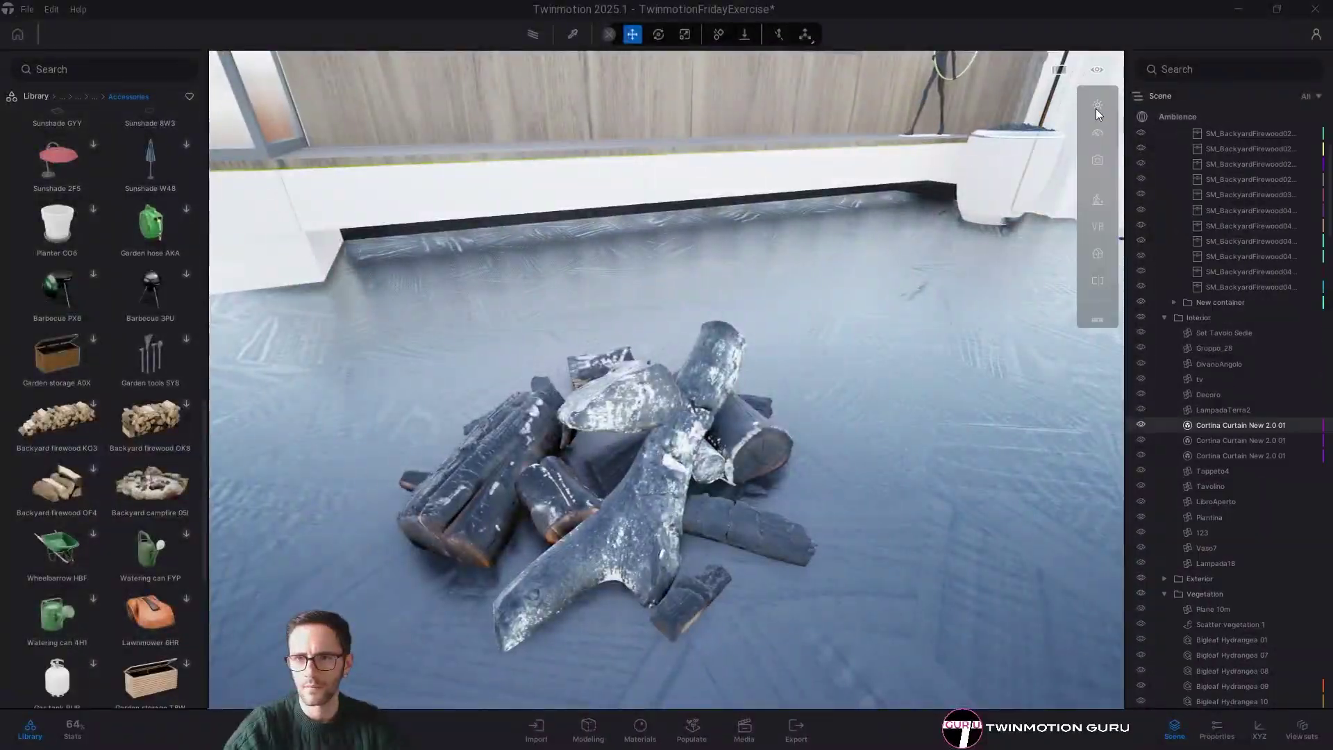
pyautogui.moveTo(1036, 146); pyautogui.dragTo(1035, 118)
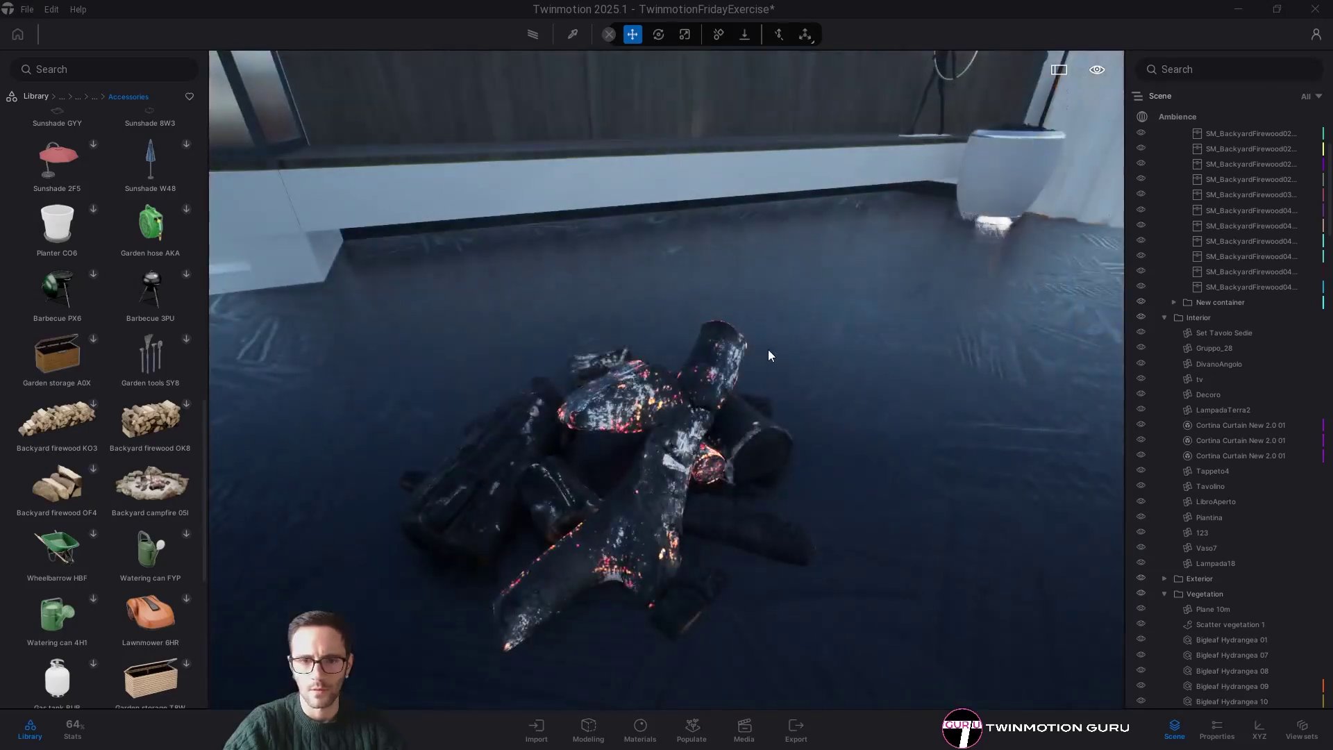
pyautogui.keyDown('shift'); pyautogui.moveTo(771, 354); pyautogui.dragTo(786, 308, button='middle'); pyautogui.keyUp('shift')
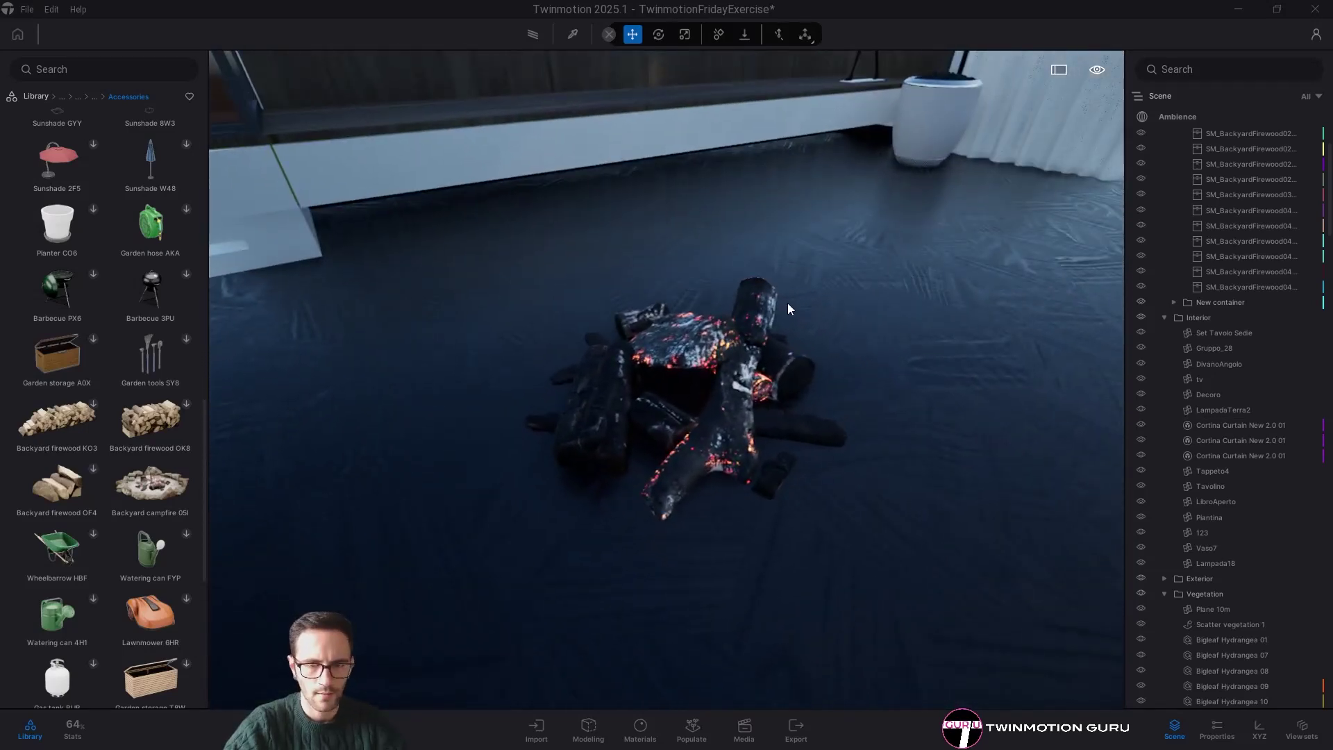
pyautogui.press('r')
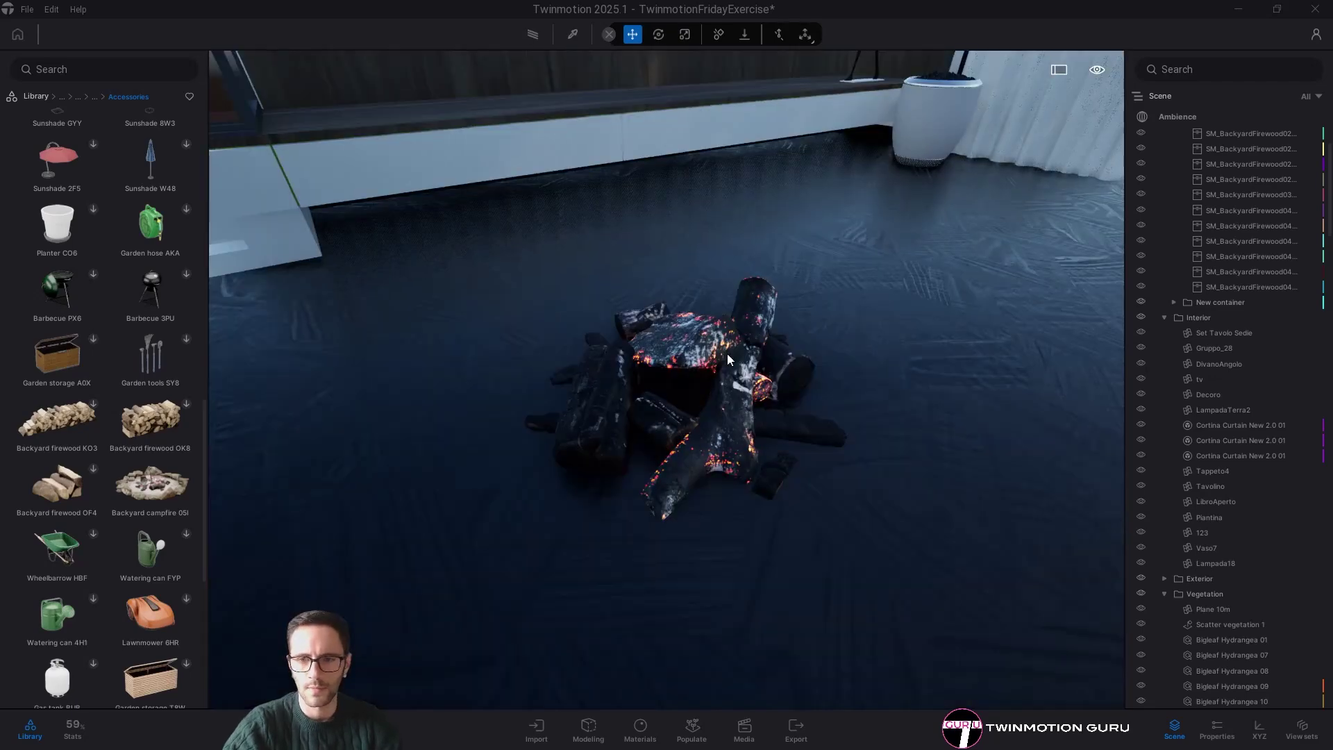
# - Delete all the loose firewood and coal meshes from the living room floor
pyautogui.scroll(-10, 1264, 595)
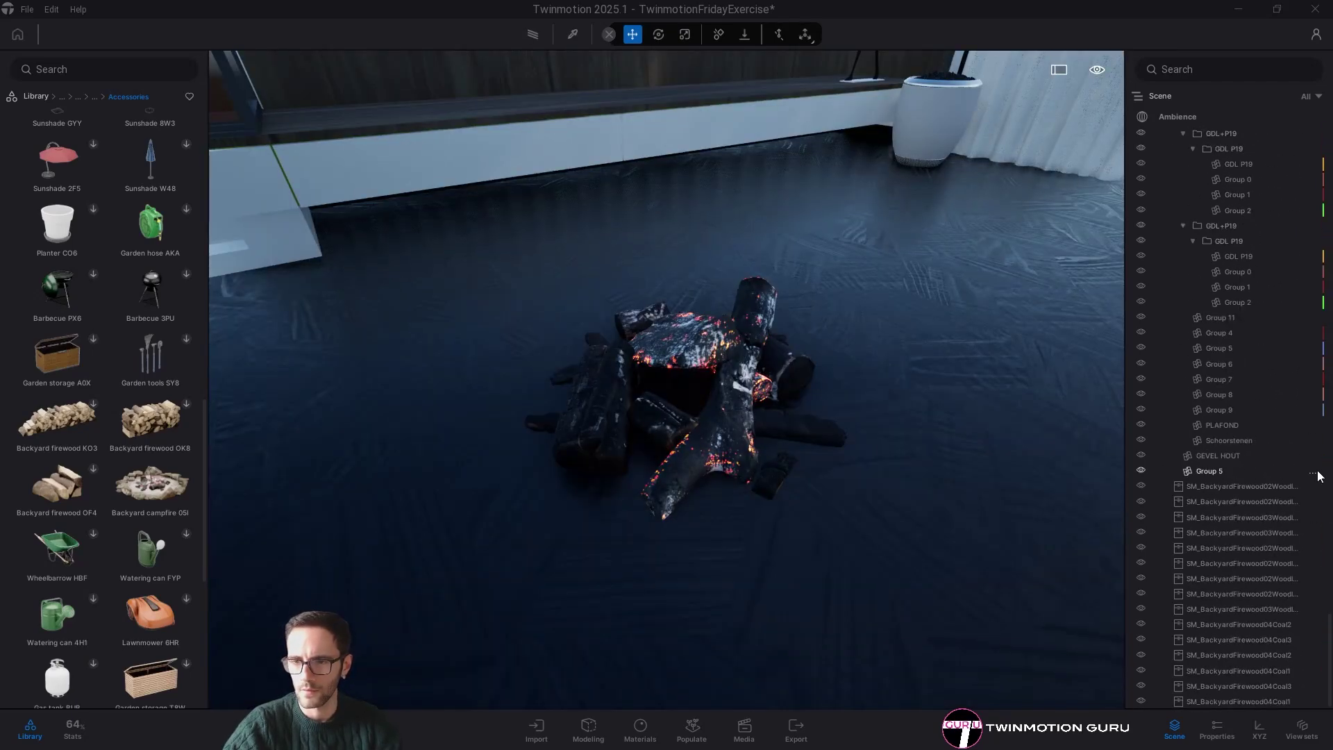
pyautogui.click(1232, 486)
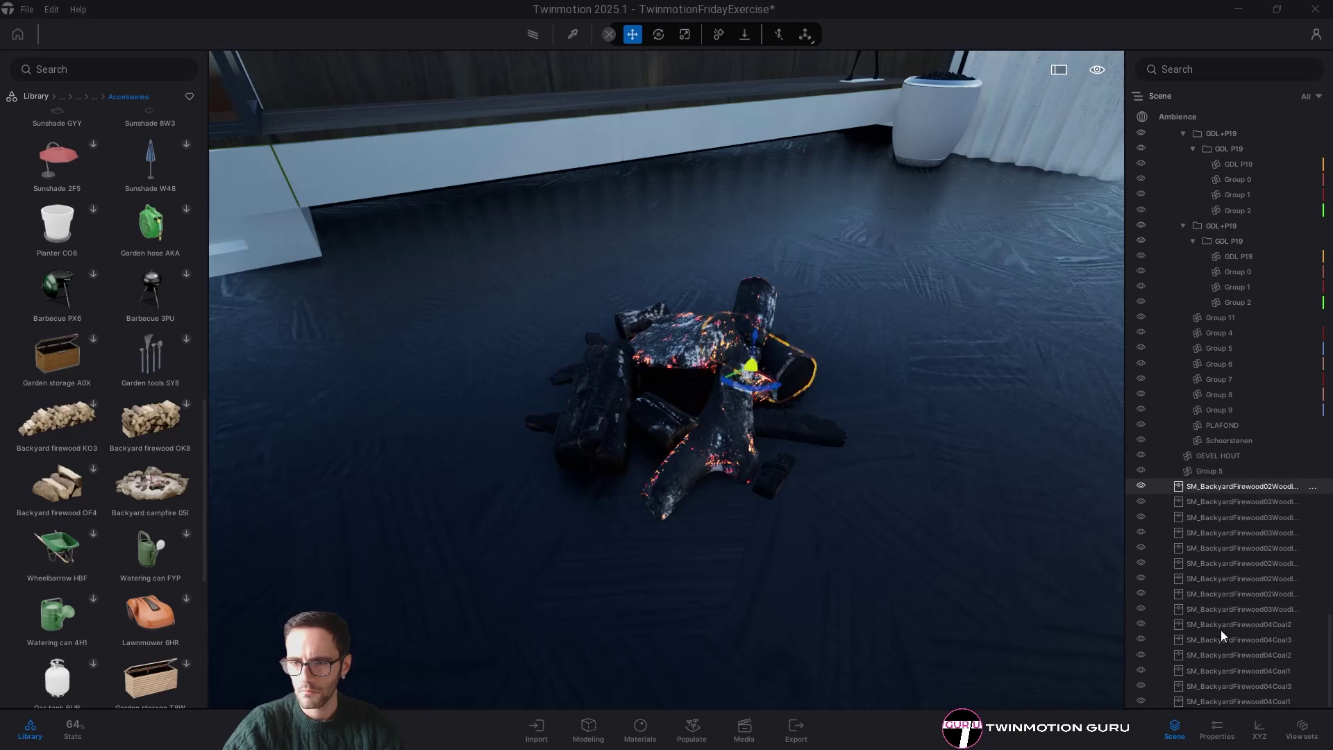
pyautogui.keyDown('shift'); pyautogui.click(1223, 702); pyautogui.keyUp('shift')
pyautogui.press('Delete')
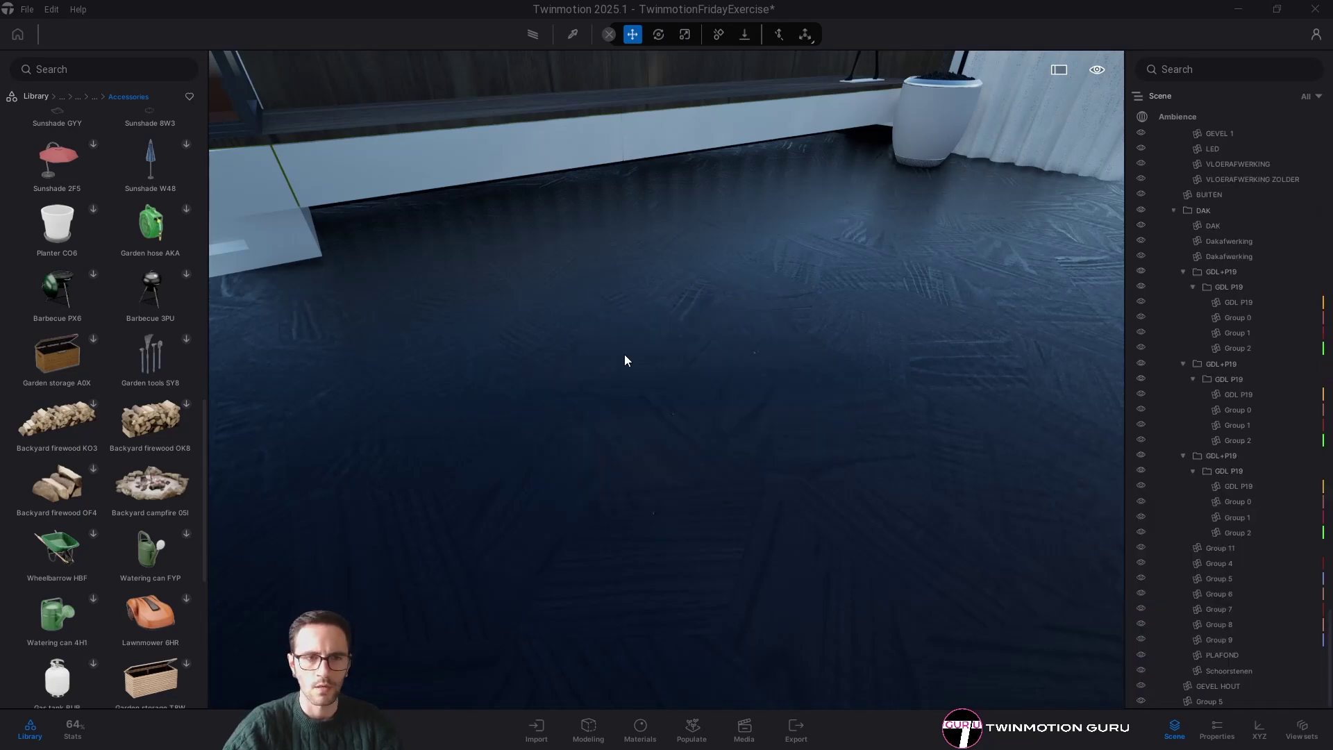
# - Set the time of day to about 11:08 while viewing the television wall and fireplace
pyautogui.moveTo(627, 360); pyautogui.dragTo(658, 486, button='right')
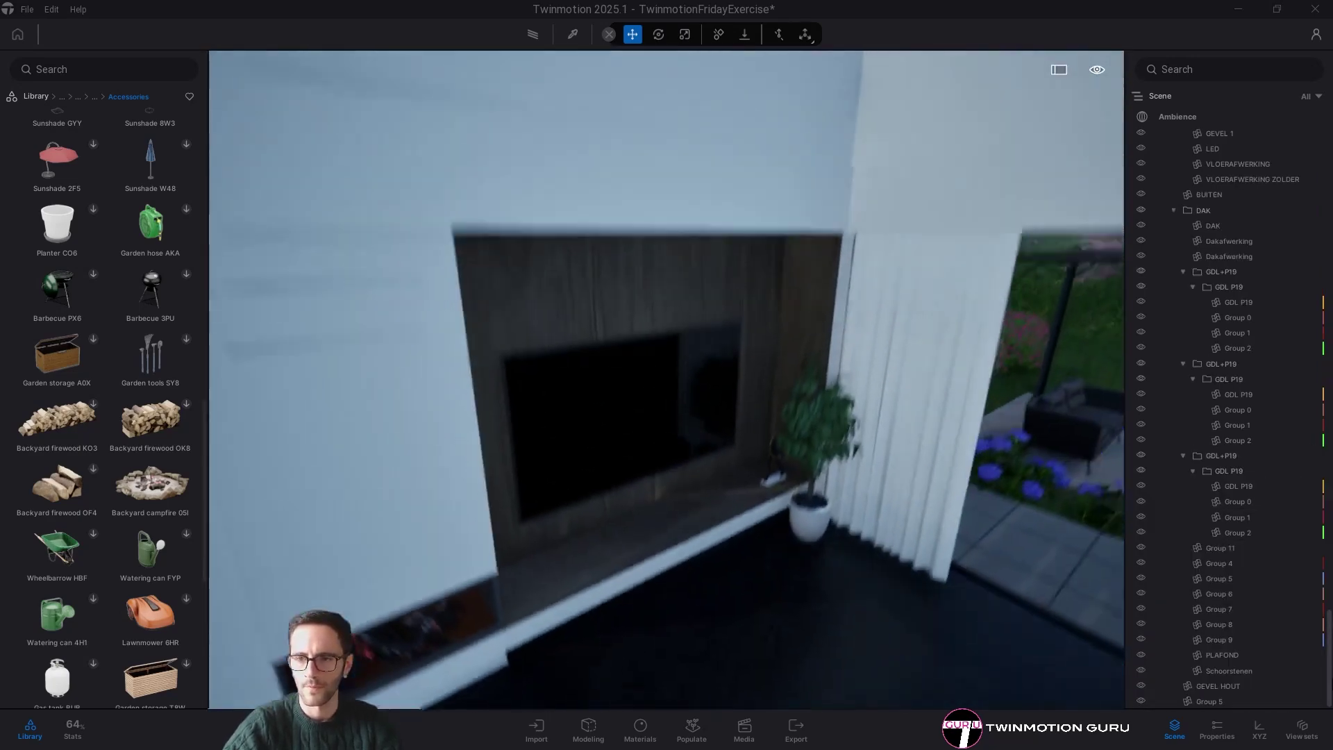
pyautogui.click(1097, 71)
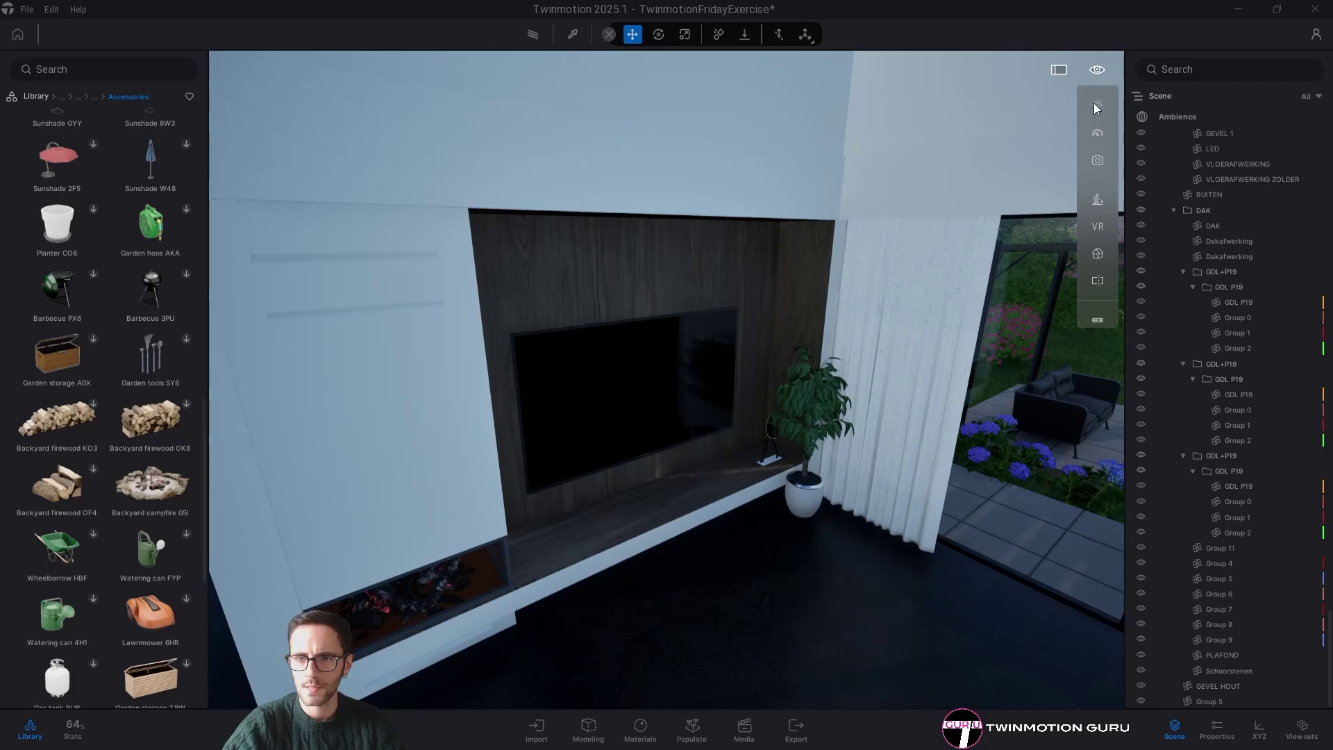
pyautogui.moveTo(1097, 106)
pyautogui.moveTo(1024, 159); pyautogui.dragTo(1027, 149)
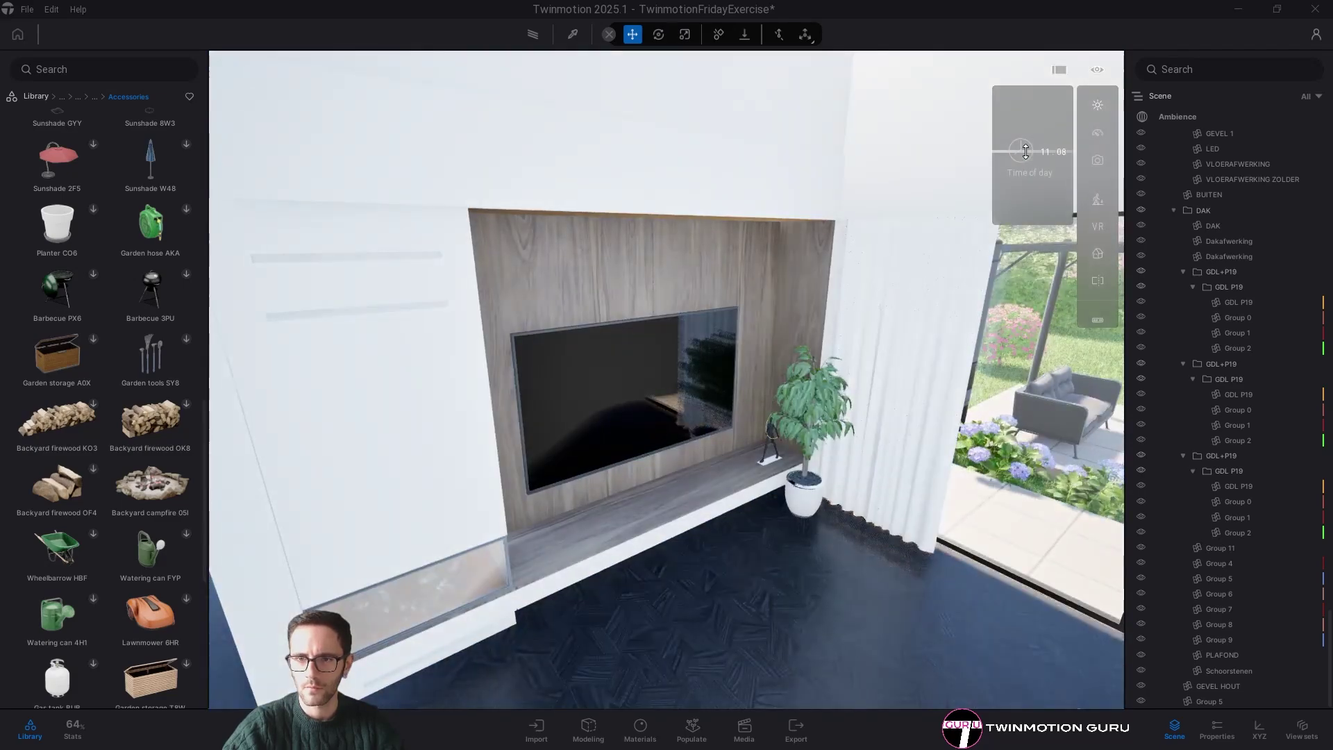
# - Frame the view from behind the dining table toward the garden windows and create a media image from it
pyautogui.moveTo(952, 211); pyautogui.dragTo(701, 257, button='right')
pyautogui.moveTo(423, 555); pyautogui.dragTo(646, 520, button='right')
pyautogui.press('s')
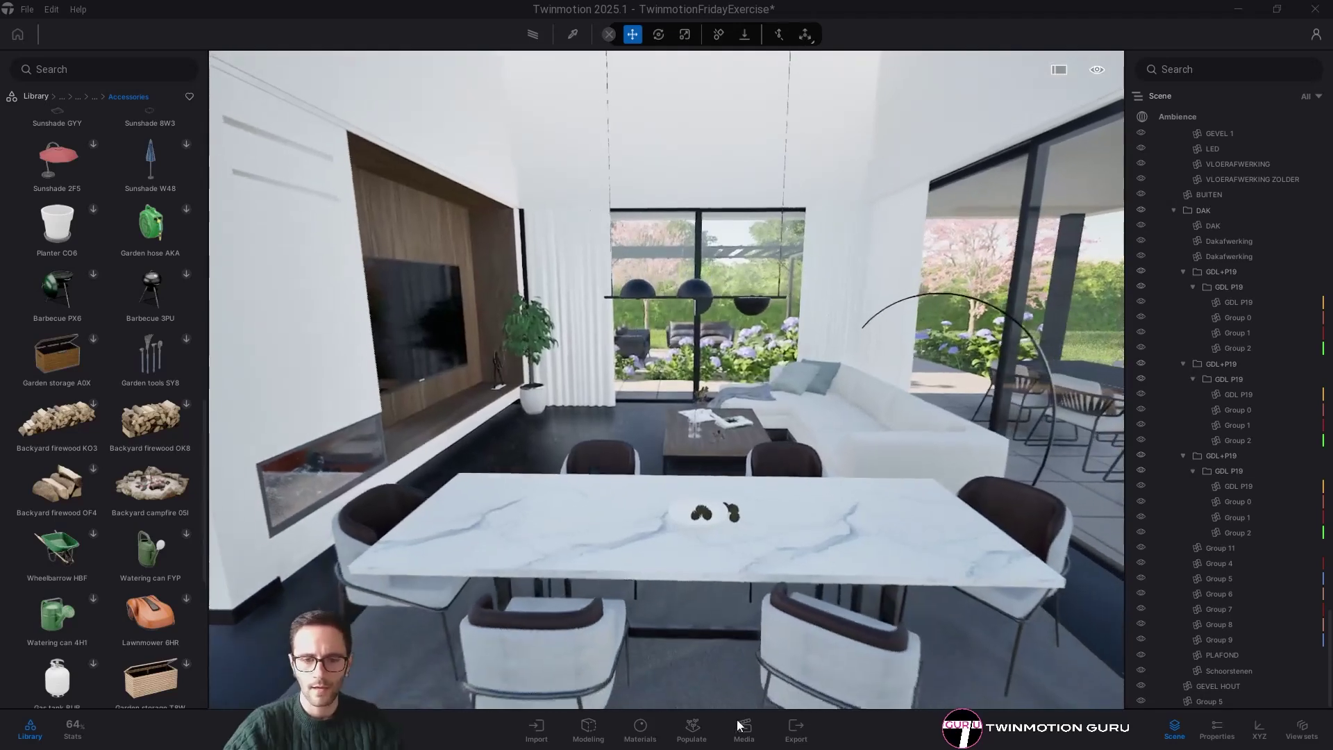
pyautogui.click(744, 731)
pyautogui.moveTo(694, 417); pyautogui.dragTo(659, 418, button='right')
pyautogui.press('s')
pyautogui.press('w')
pyautogui.click(227, 596)
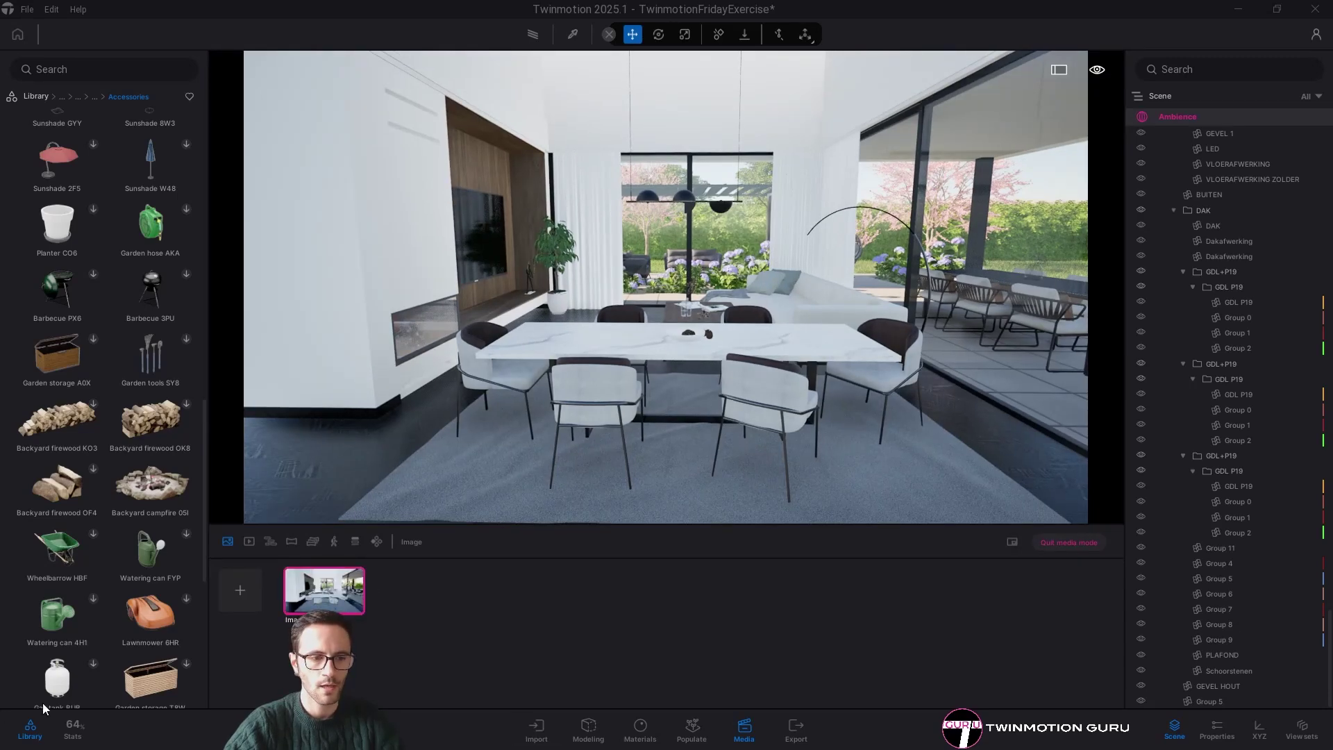
# - Show the new image's properties and hide the library, scene list and media strip to enlarge the preview
pyautogui.click(30, 729)
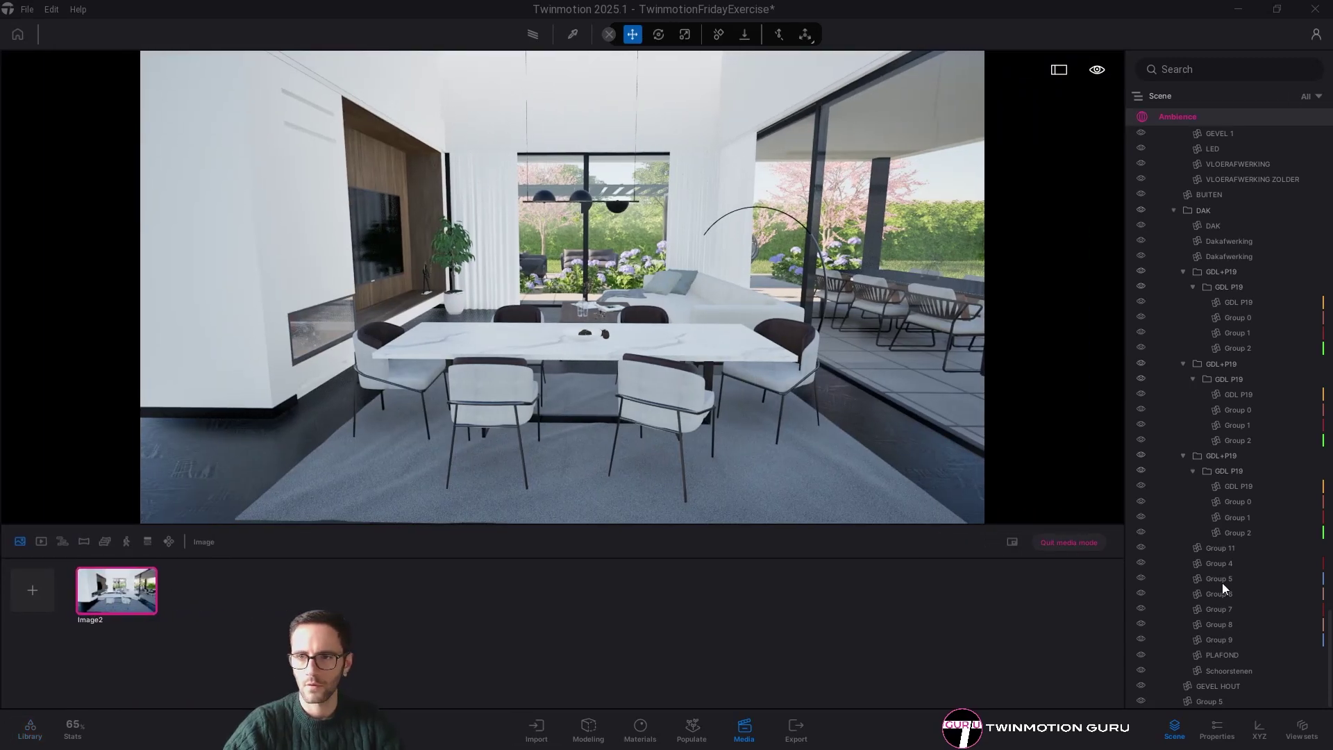
pyautogui.click(1212, 735)
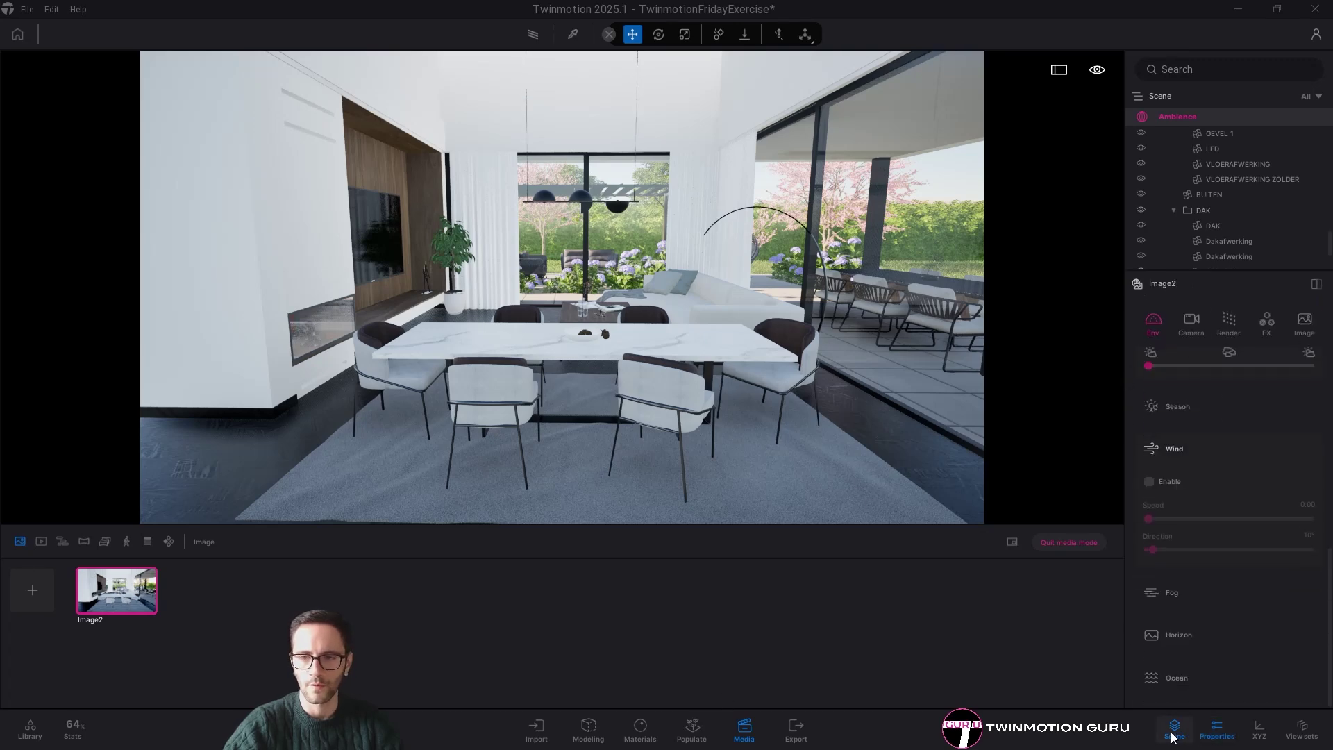
pyautogui.click(1174, 730)
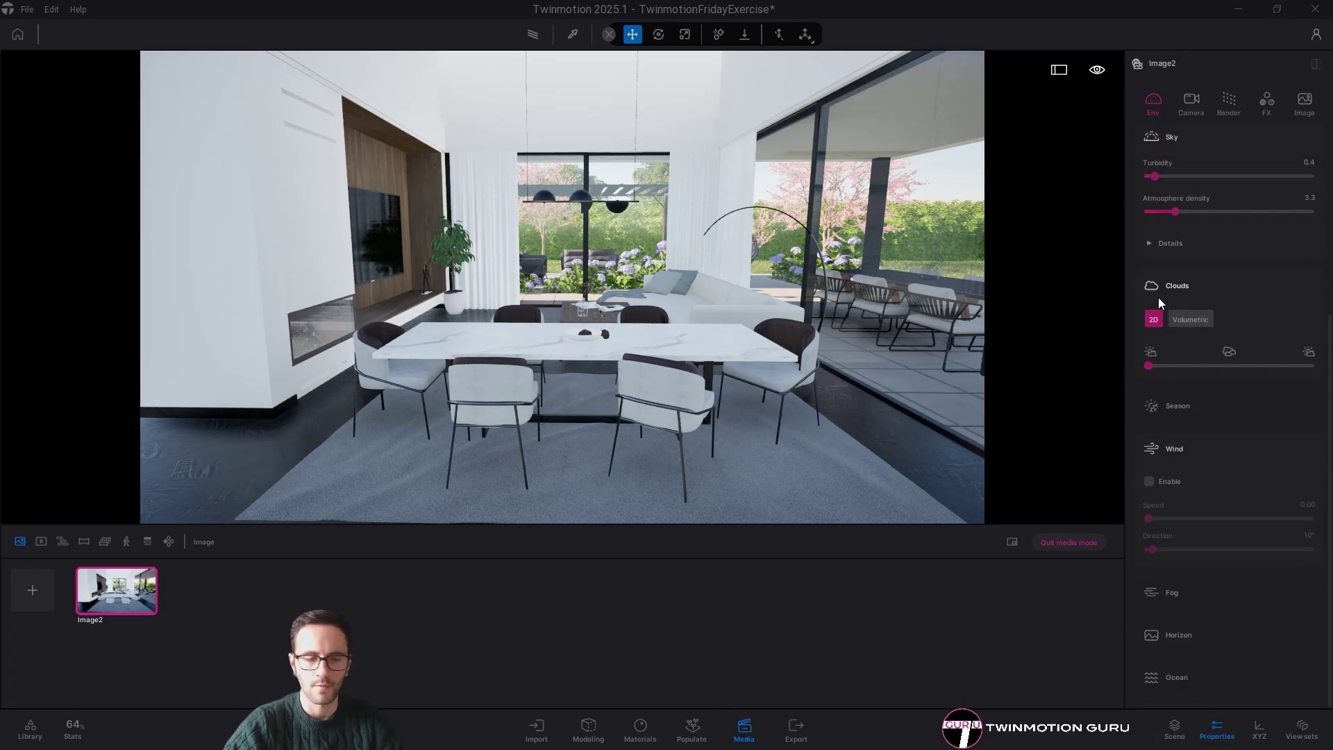
pyautogui.click(745, 725)
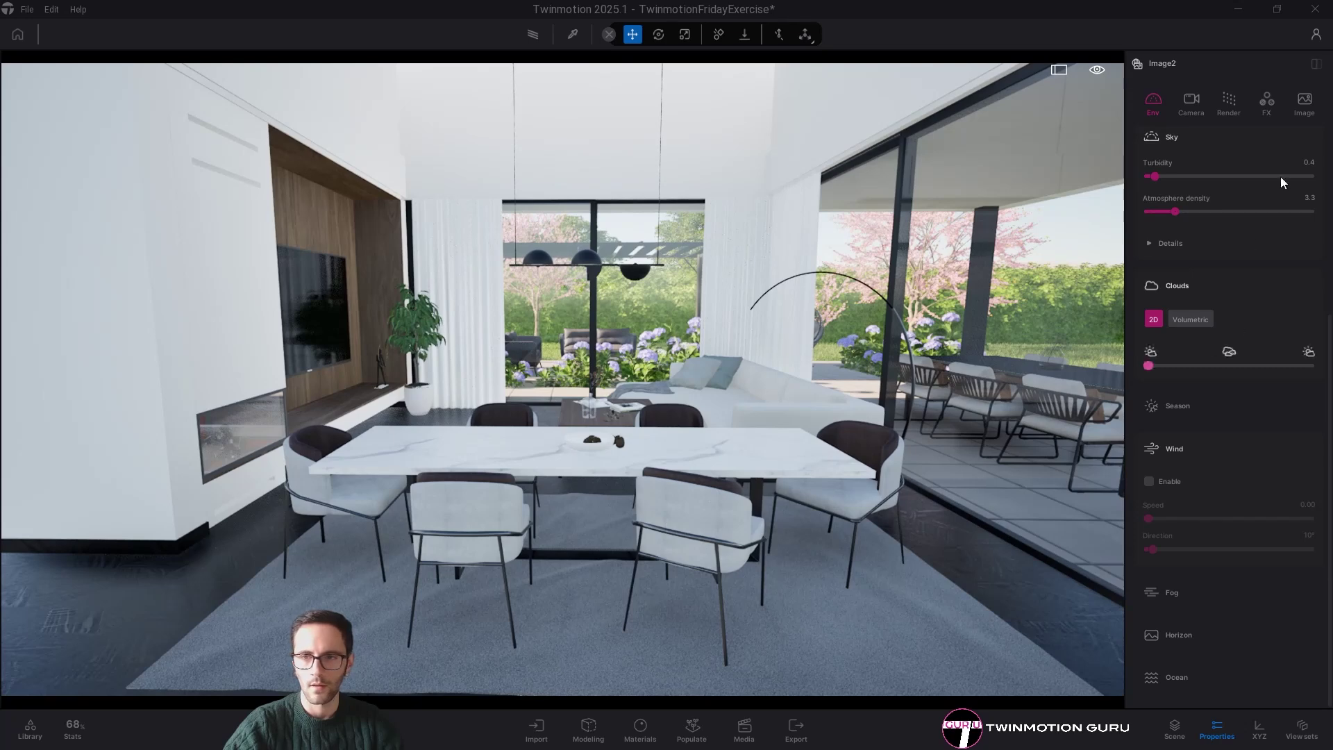
# - Set the image's output height to 1300 and reframe the camera slightly closer and lower behind the dining table
pyautogui.click(1304, 103)
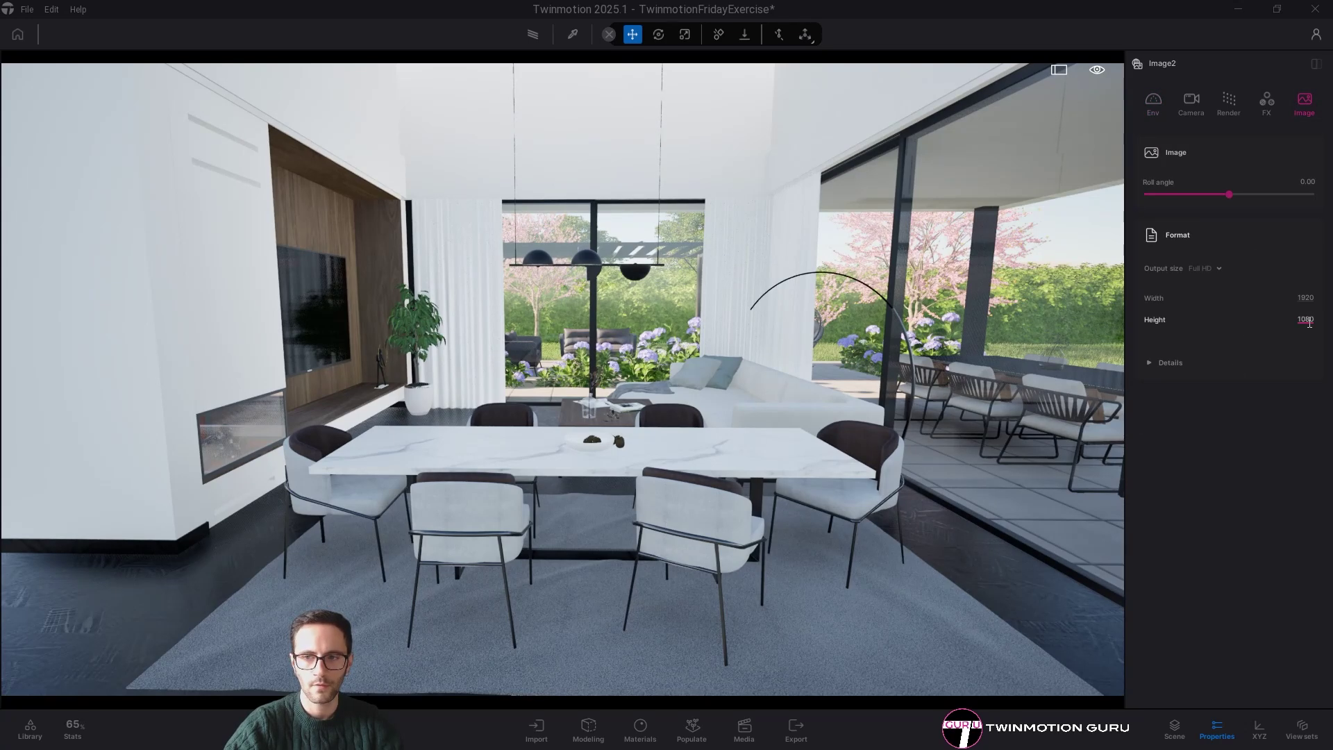
pyautogui.write('1300')
pyautogui.press('Return')
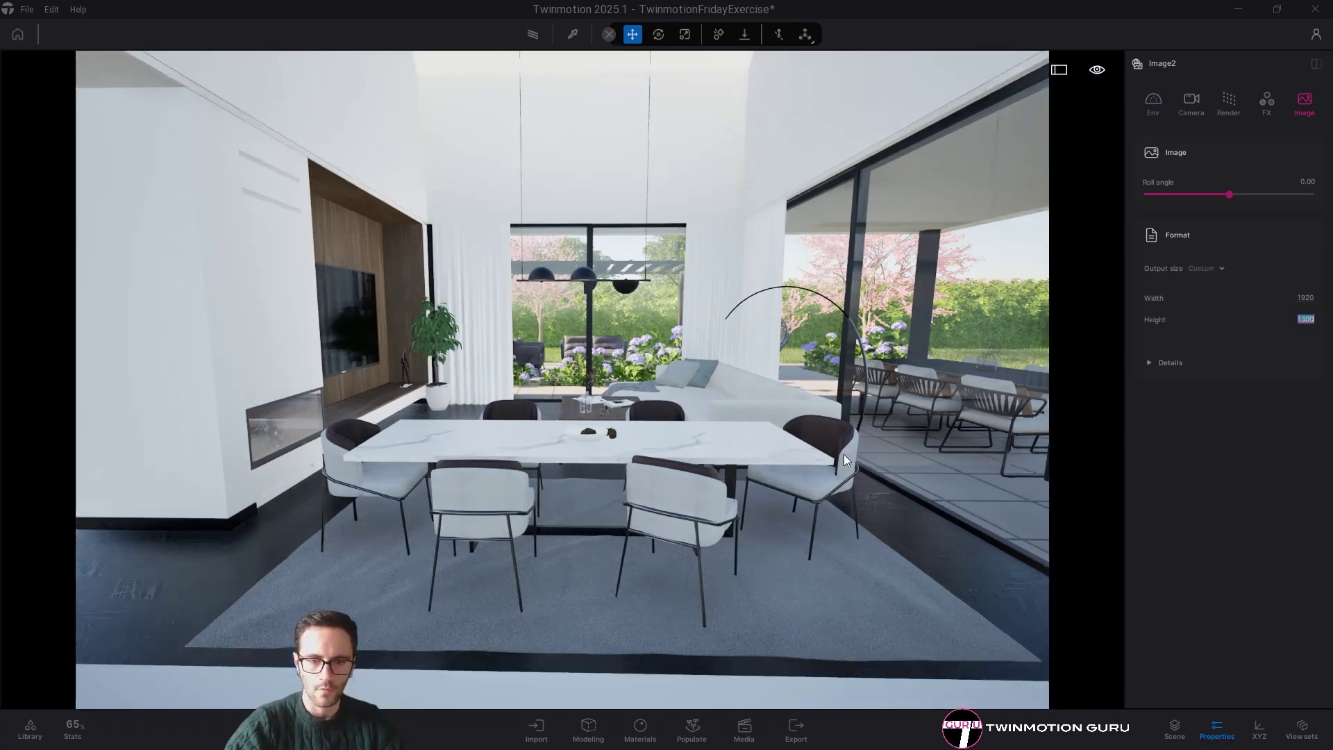
pyautogui.press('w')
pyautogui.moveTo(670, 483)
pyautogui.mouseDown(button='right')
pyautogui.moveTo(682, 483)
pyautogui.moveTo(659, 489)
pyautogui.mouseUp(button='right')
pyautogui.press('q')
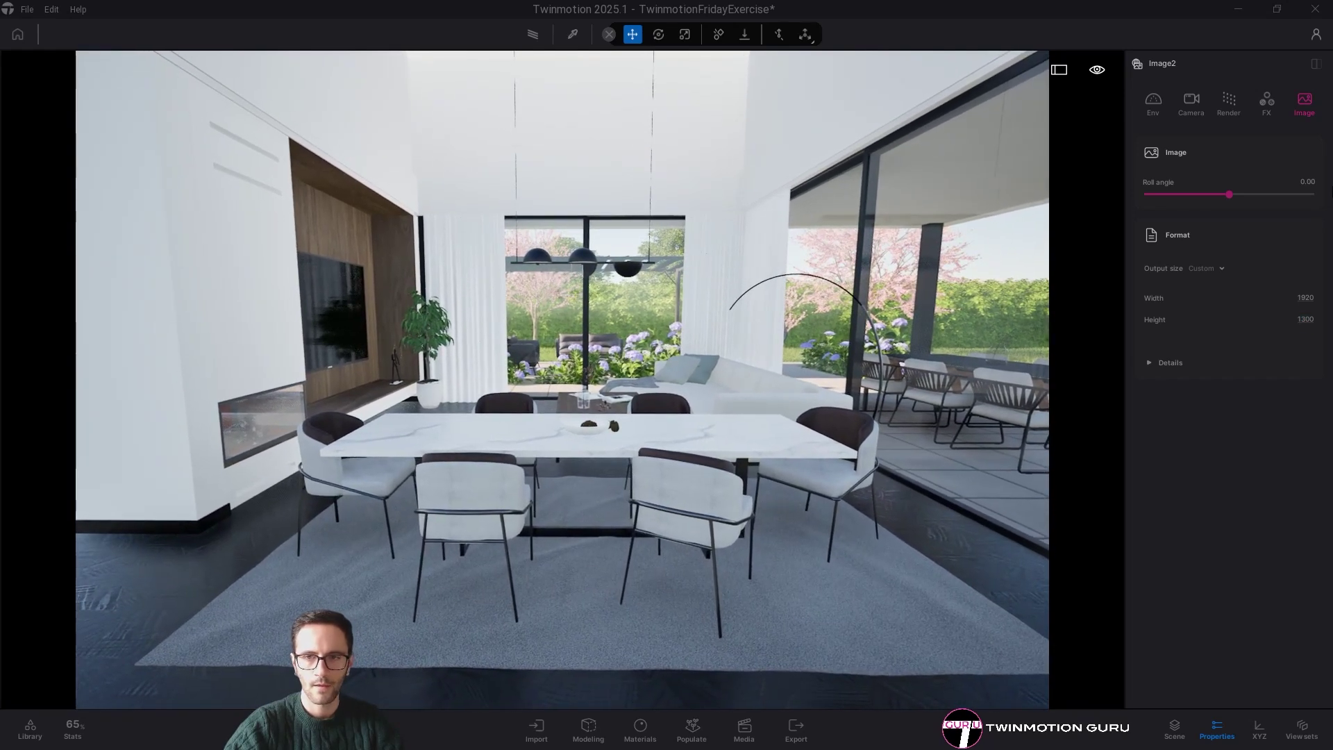
# - Turn on the Grid composition overlay for the image's camera with 4 columns
pyautogui.click(1182, 100)
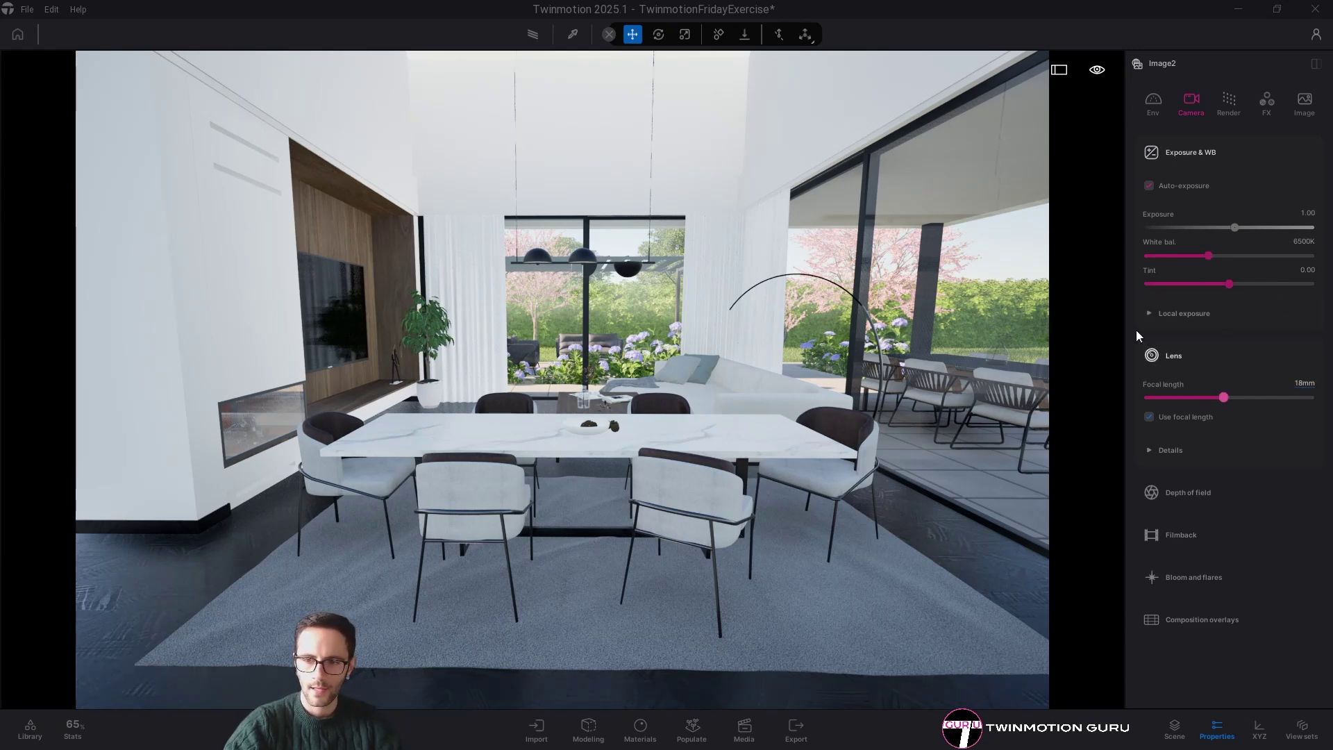
pyautogui.click(1209, 621)
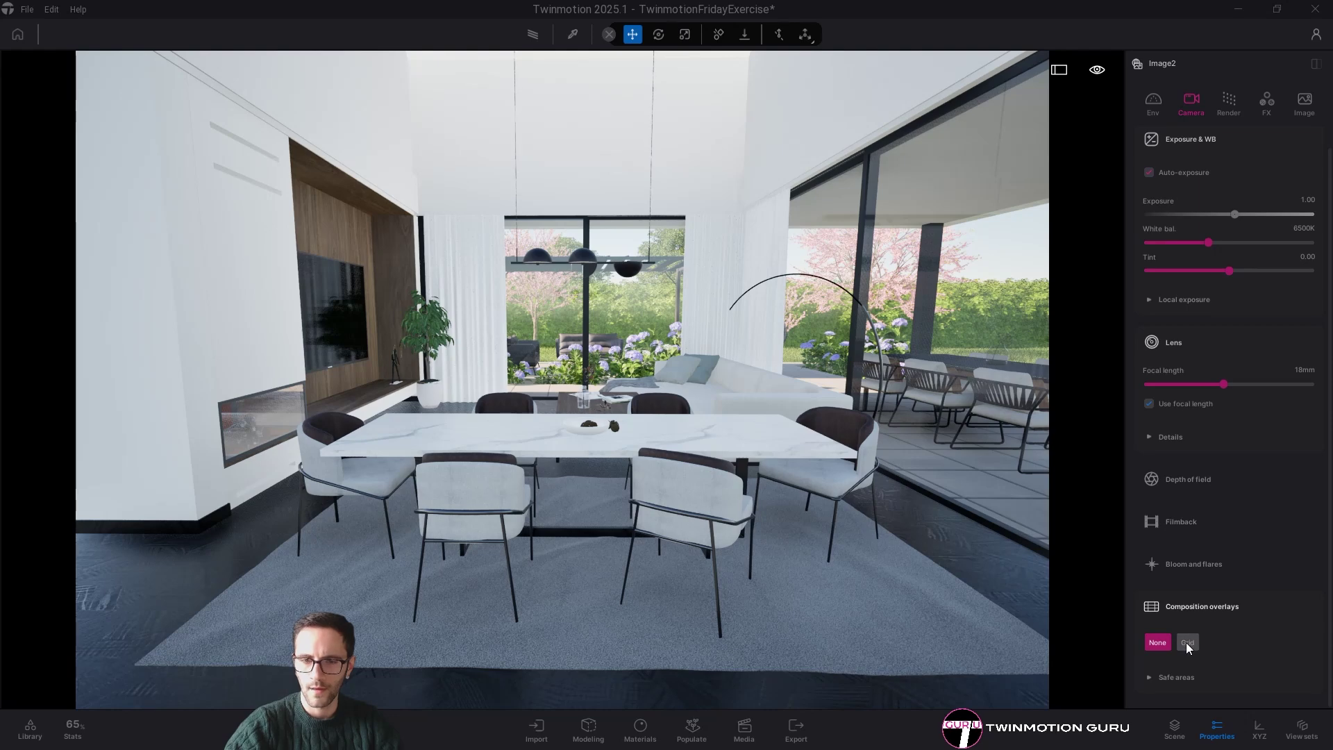
pyautogui.click(1188, 643)
pyautogui.scroll(-2, 1175, 634)
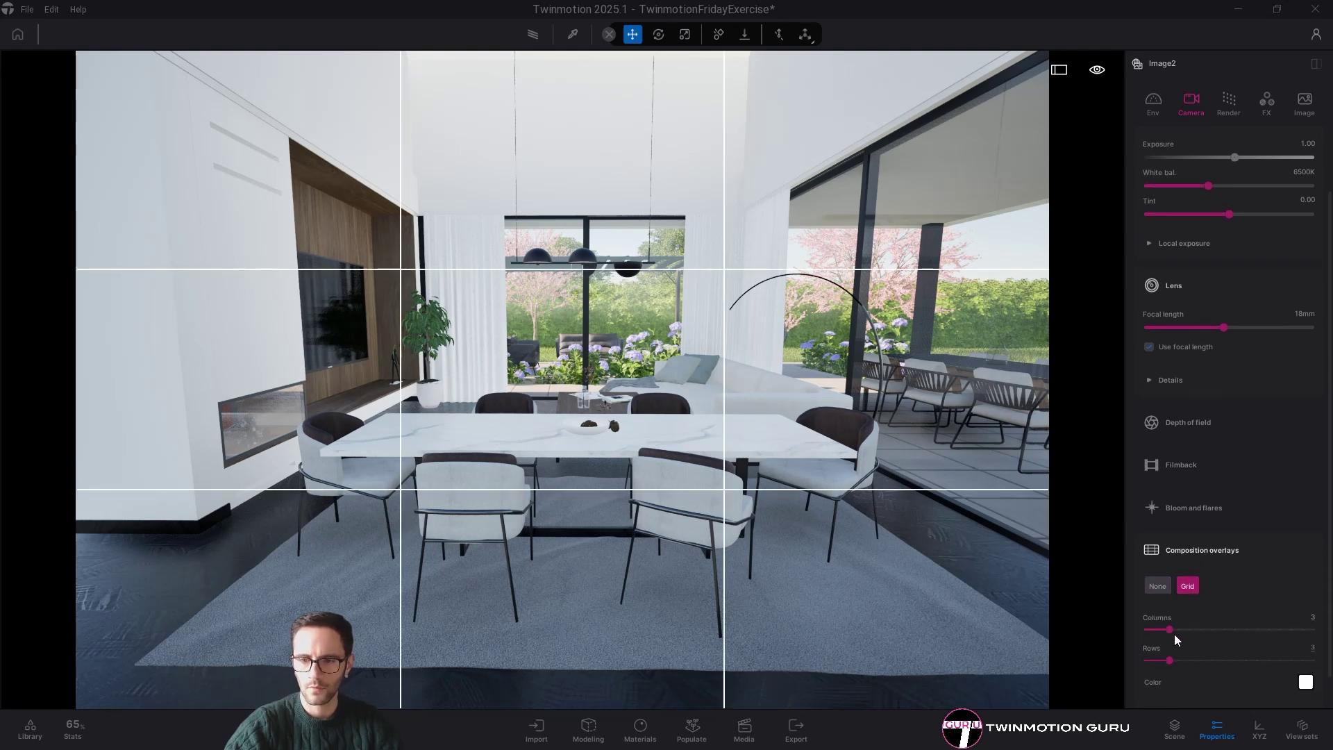
pyautogui.moveTo(1177, 629); pyautogui.dragTo(1178, 628)
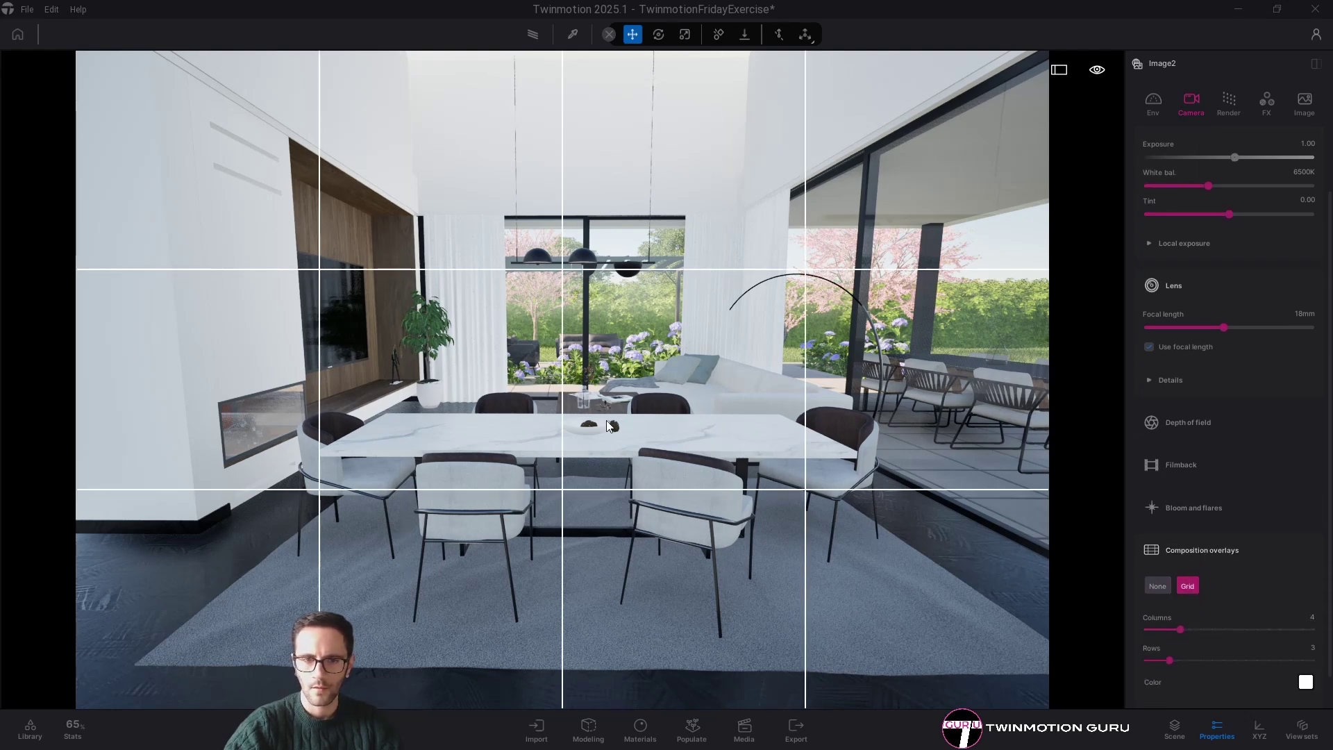
# - Fine-tune the camera's position and angle so the dining table and rear window align with the grid's central line
pyautogui.moveTo(606, 420); pyautogui.dragTo(622, 416, button='right')
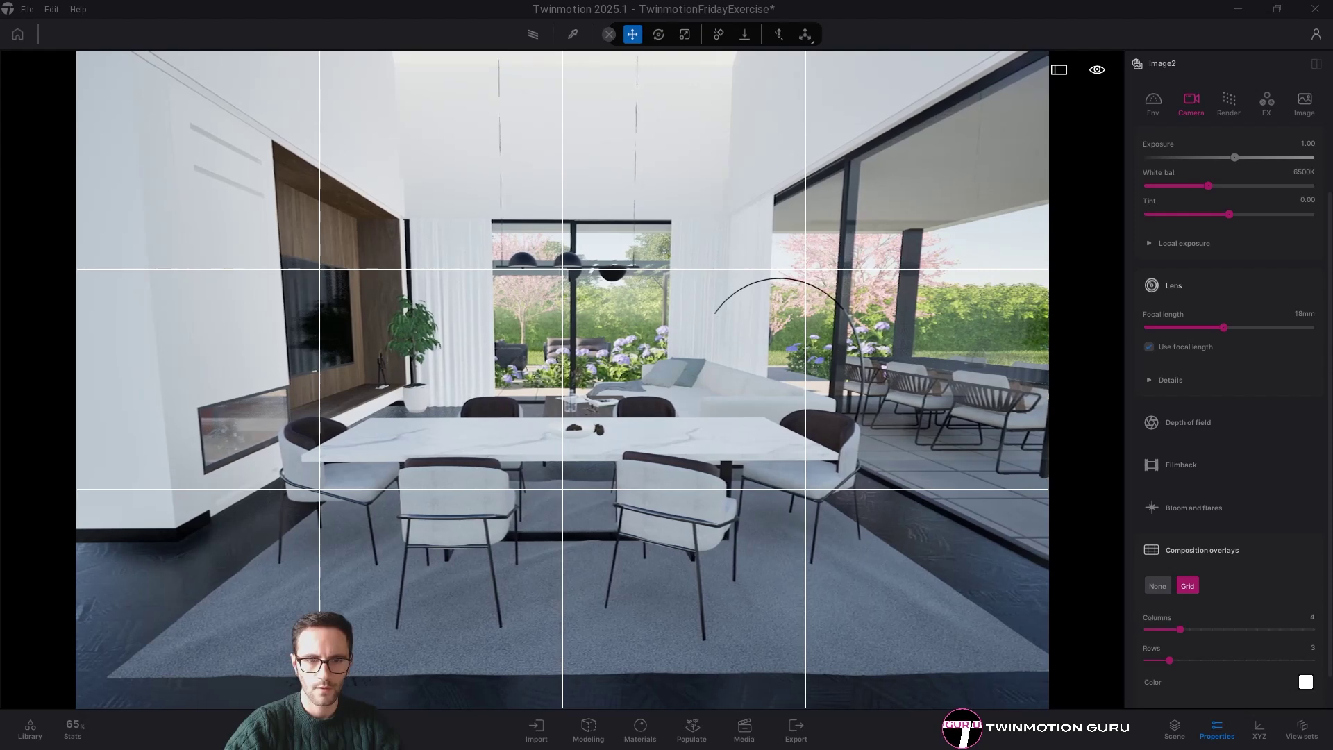
pyautogui.moveTo(622, 417); pyautogui.dragTo(609, 417, button='middle')
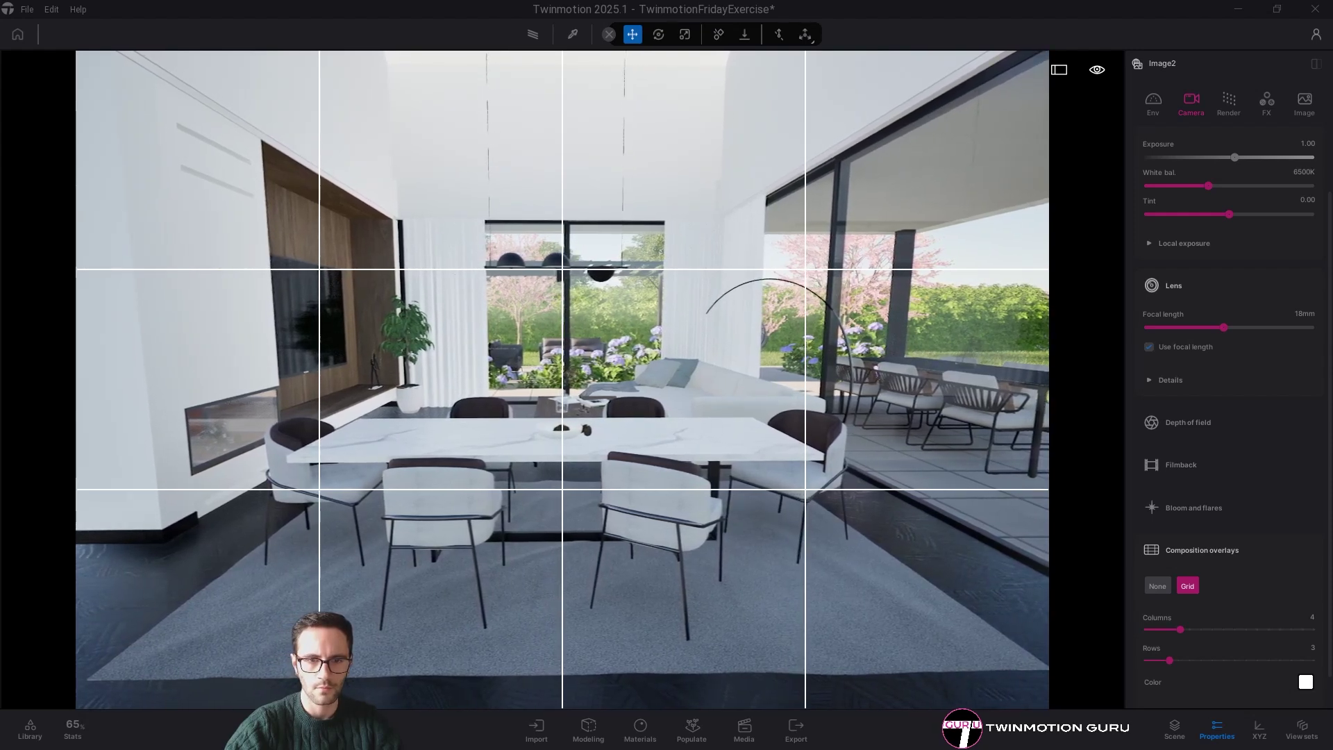
pyautogui.moveTo(608, 417); pyautogui.dragTo(615, 419, button='right')
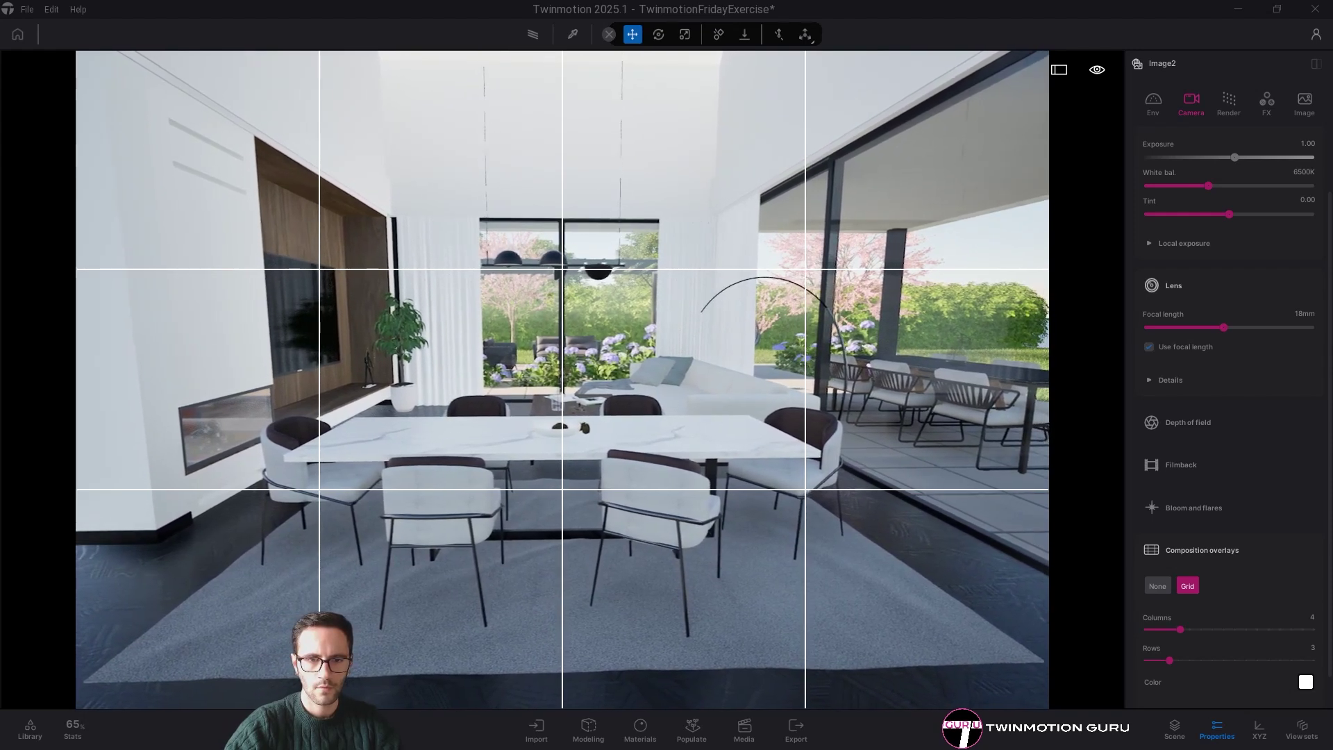
pyautogui.moveTo(614, 419); pyautogui.dragTo(619, 419, button='middle')
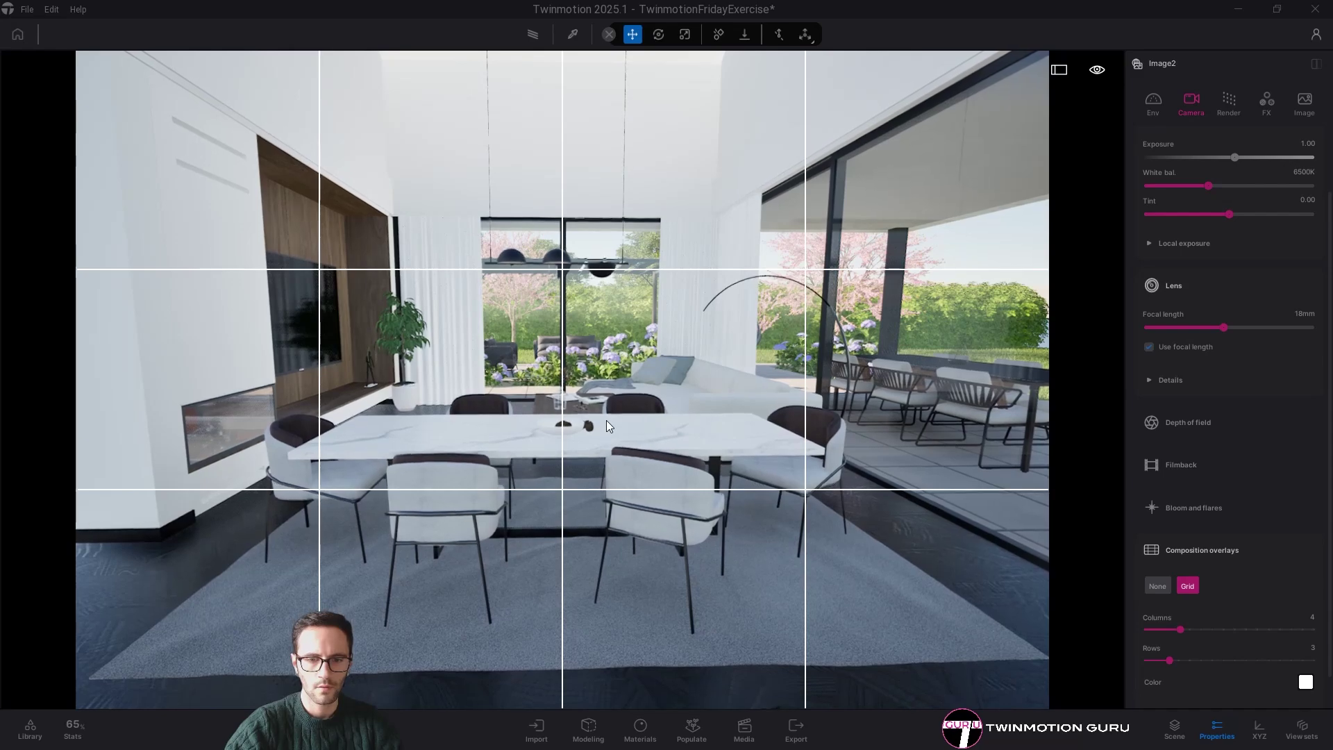
pyautogui.moveTo(606, 420); pyautogui.dragTo(605, 406, button='right')
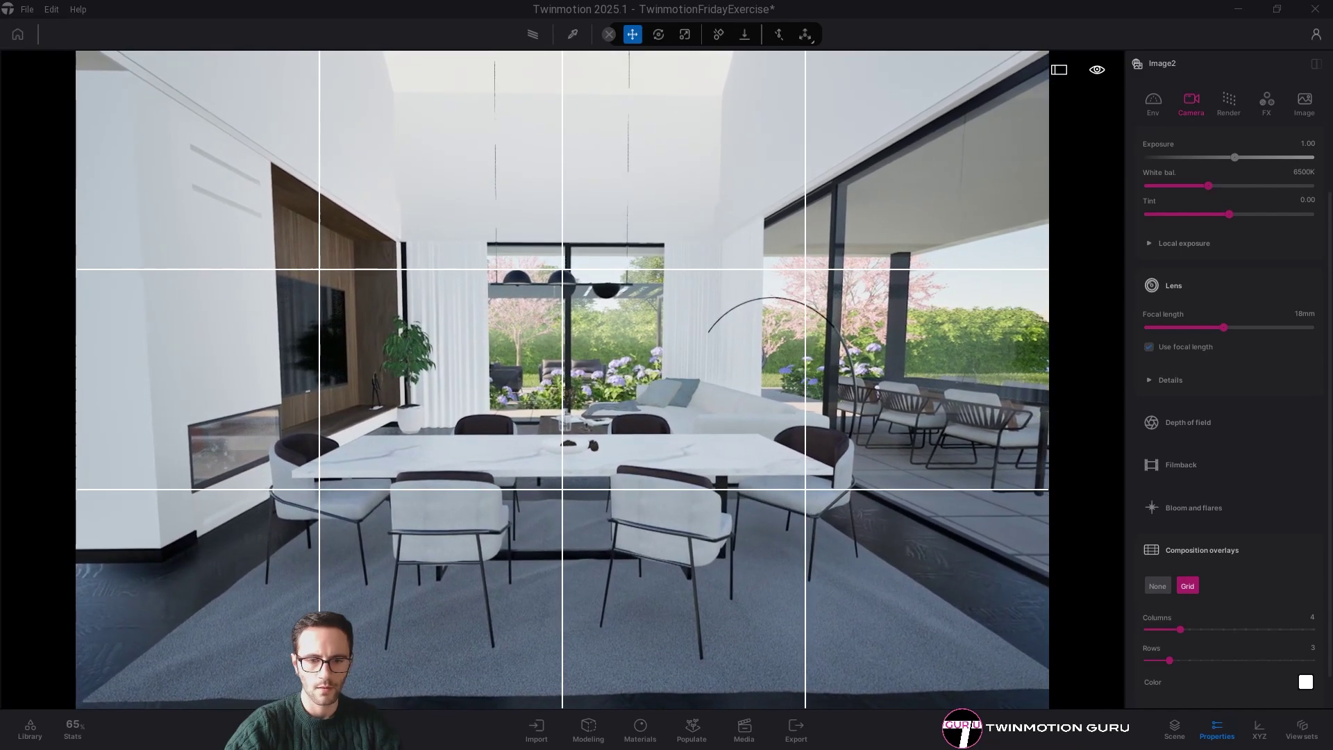
pyautogui.moveTo(605, 406)
pyautogui.mouseDown(button='right')
pyautogui.moveTo(596, 285)
pyautogui.moveTo(598, 428)
pyautogui.mouseUp(button='right')
pyautogui.press('d')
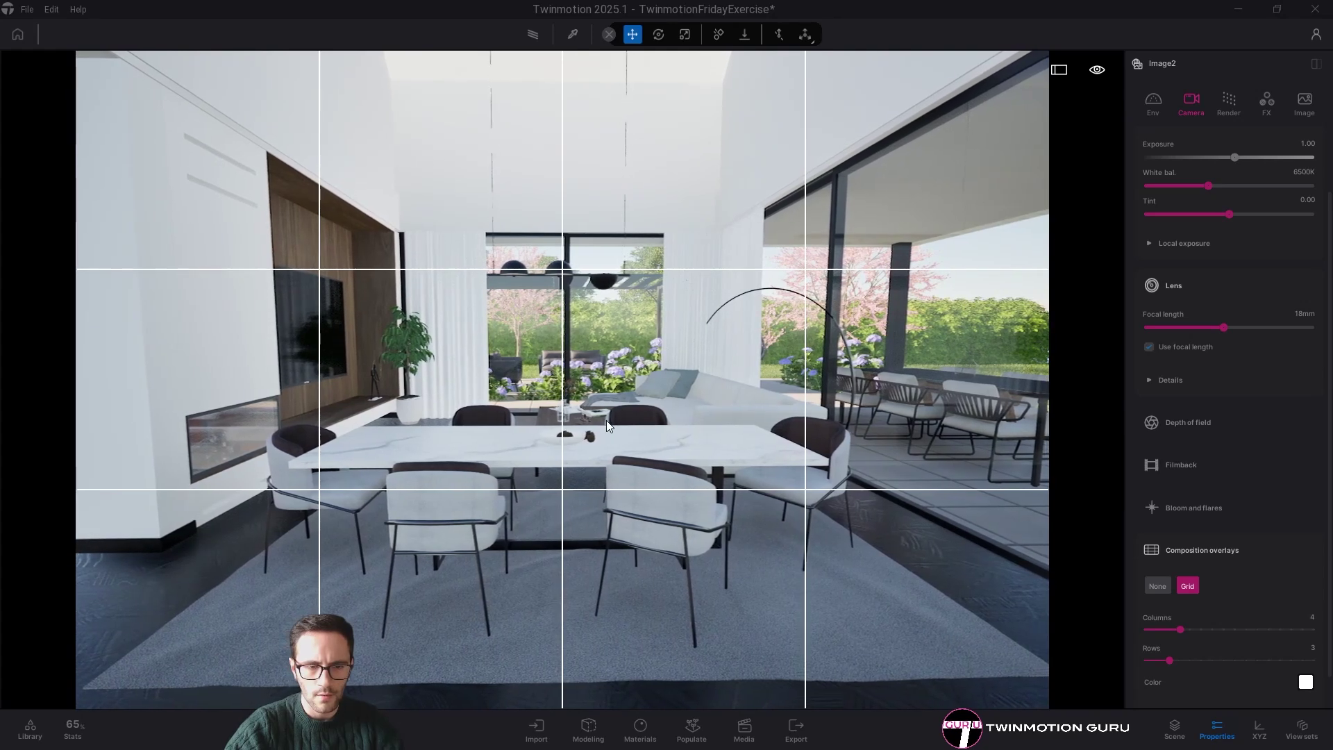
pyautogui.moveTo(606, 419); pyautogui.dragTo(603, 419, button='right')
pyautogui.press('d')
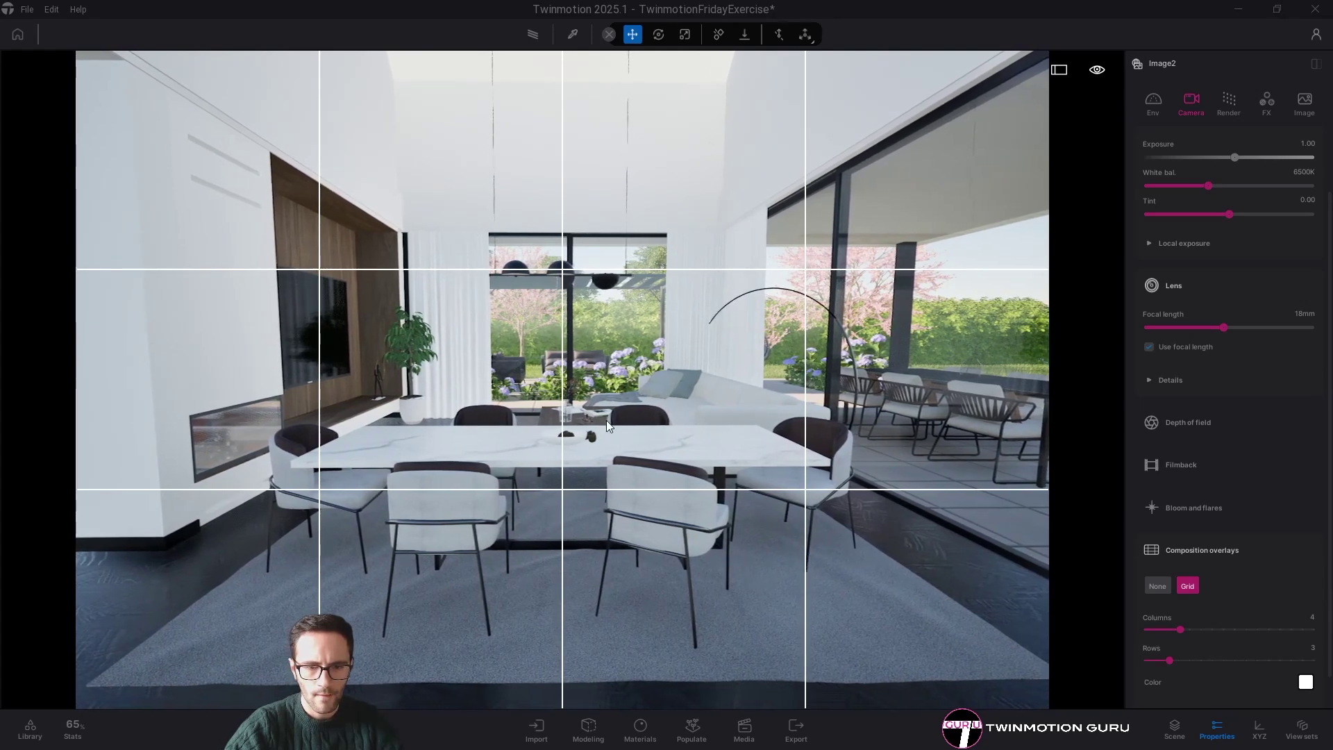
# - Rotate the pendant lamp above the dining table slightly and deselect it
pyautogui.click(549, 268)
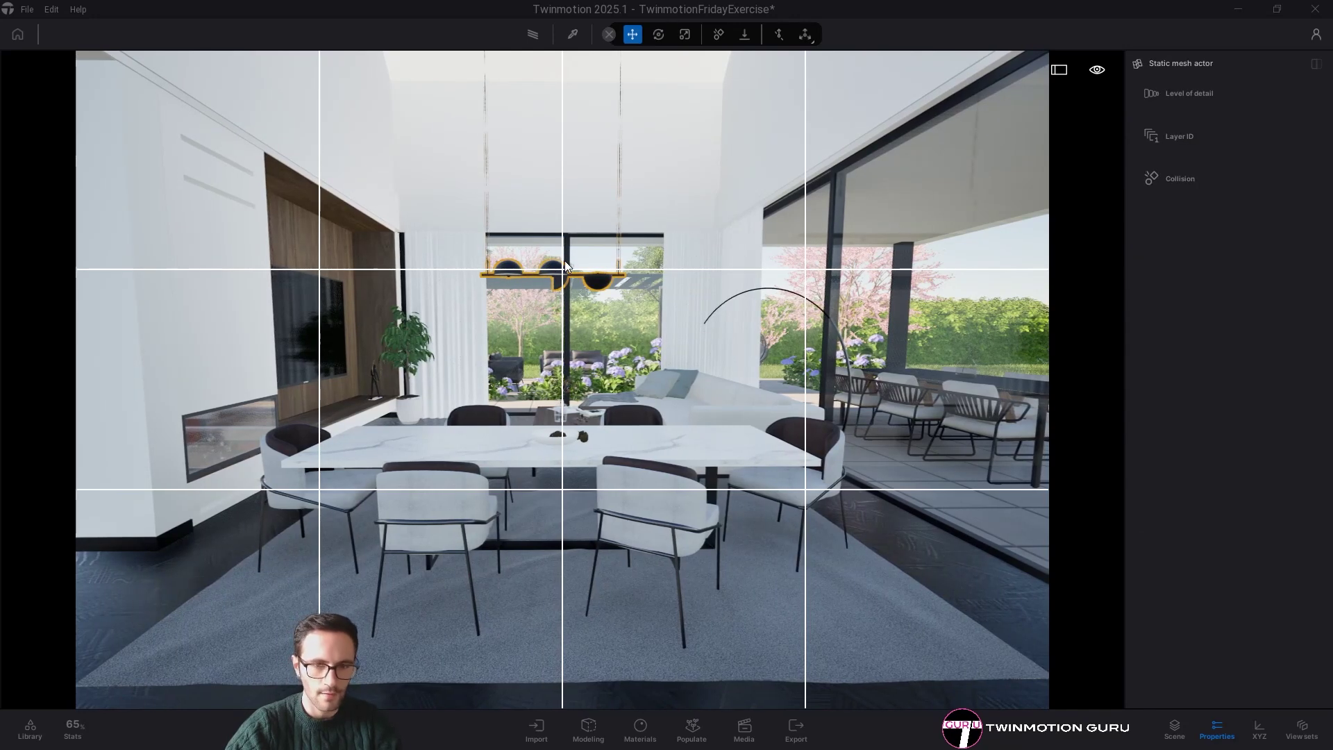
pyautogui.click(658, 34)
pyautogui.click(805, 35)
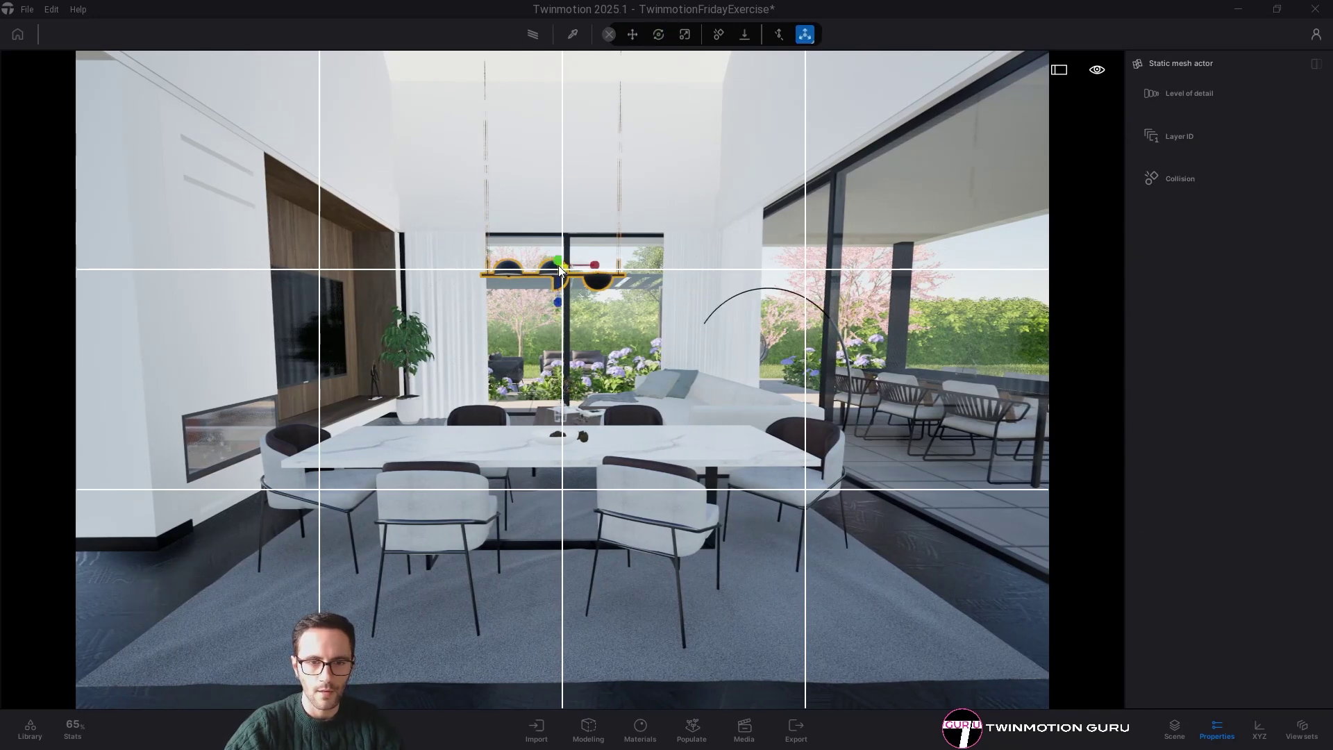
pyautogui.click(807, 34)
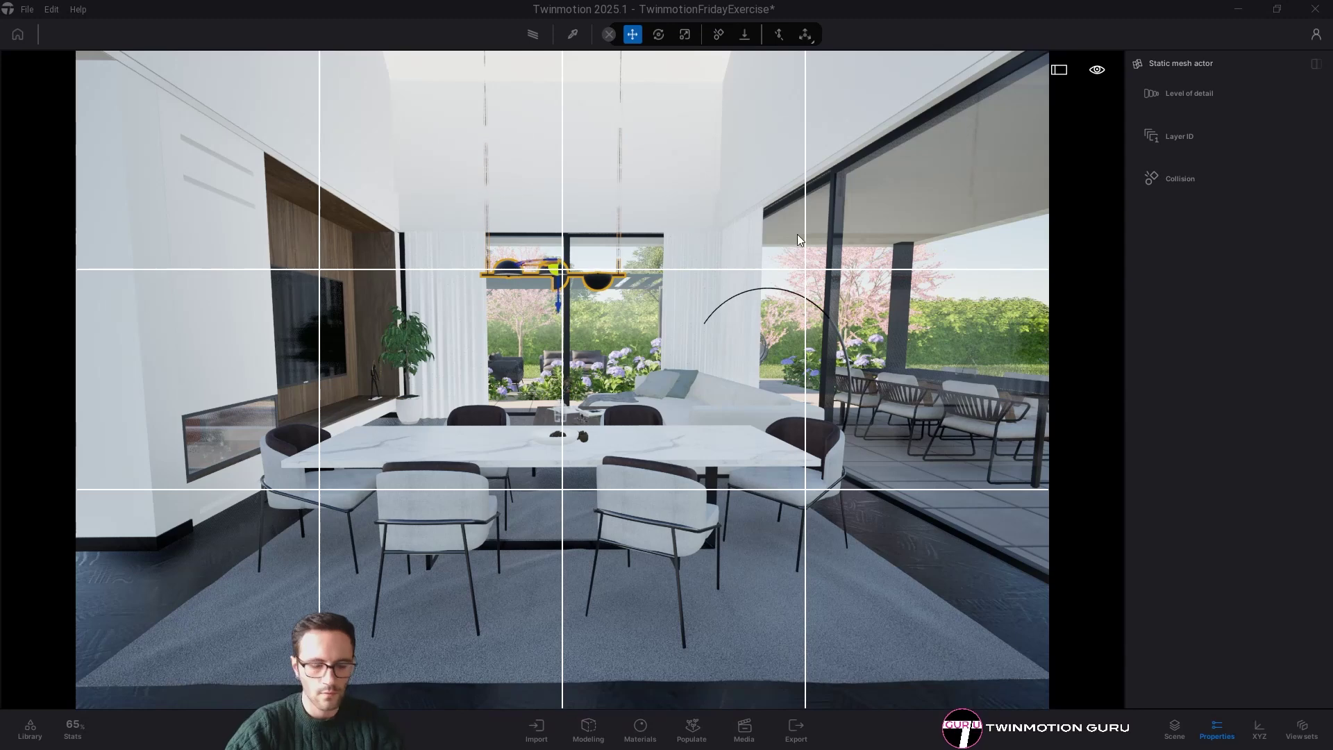
pyautogui.press('space')
pyautogui.write('180')
pyautogui.press('Return')
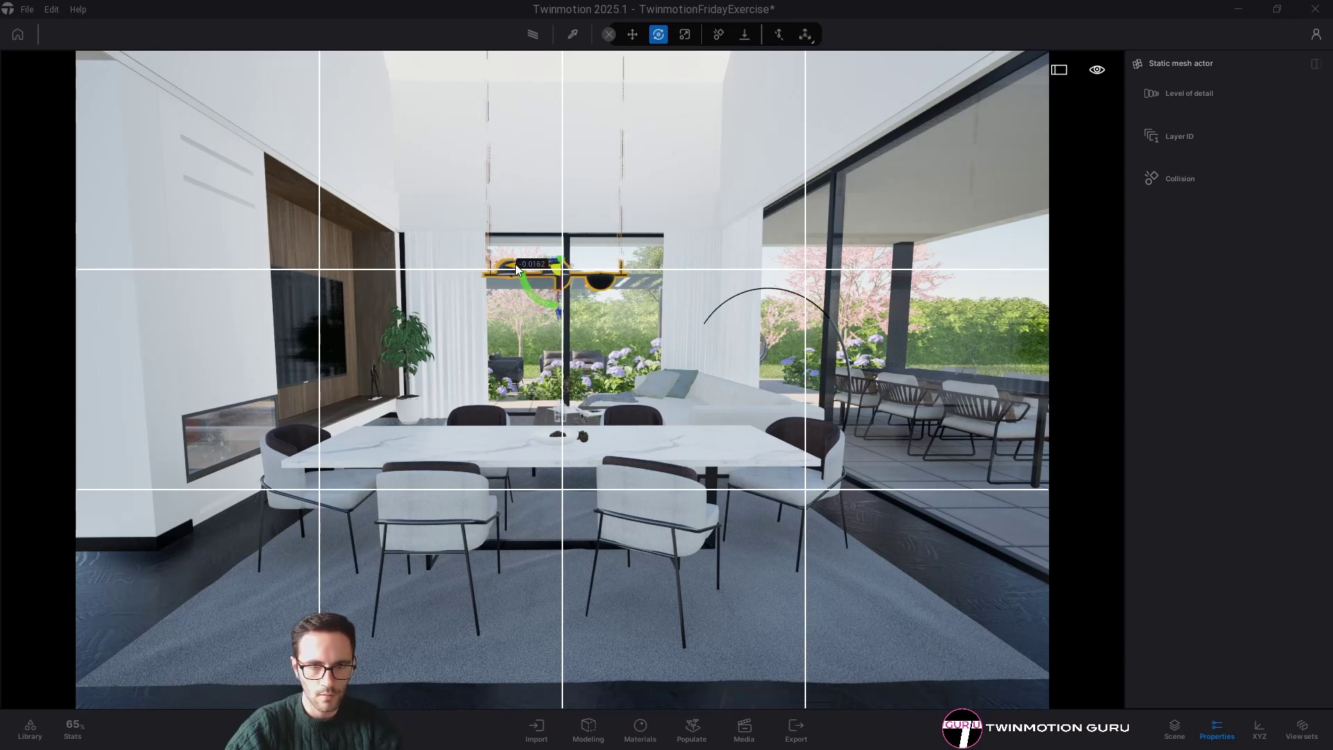
pyautogui.press('Escape')
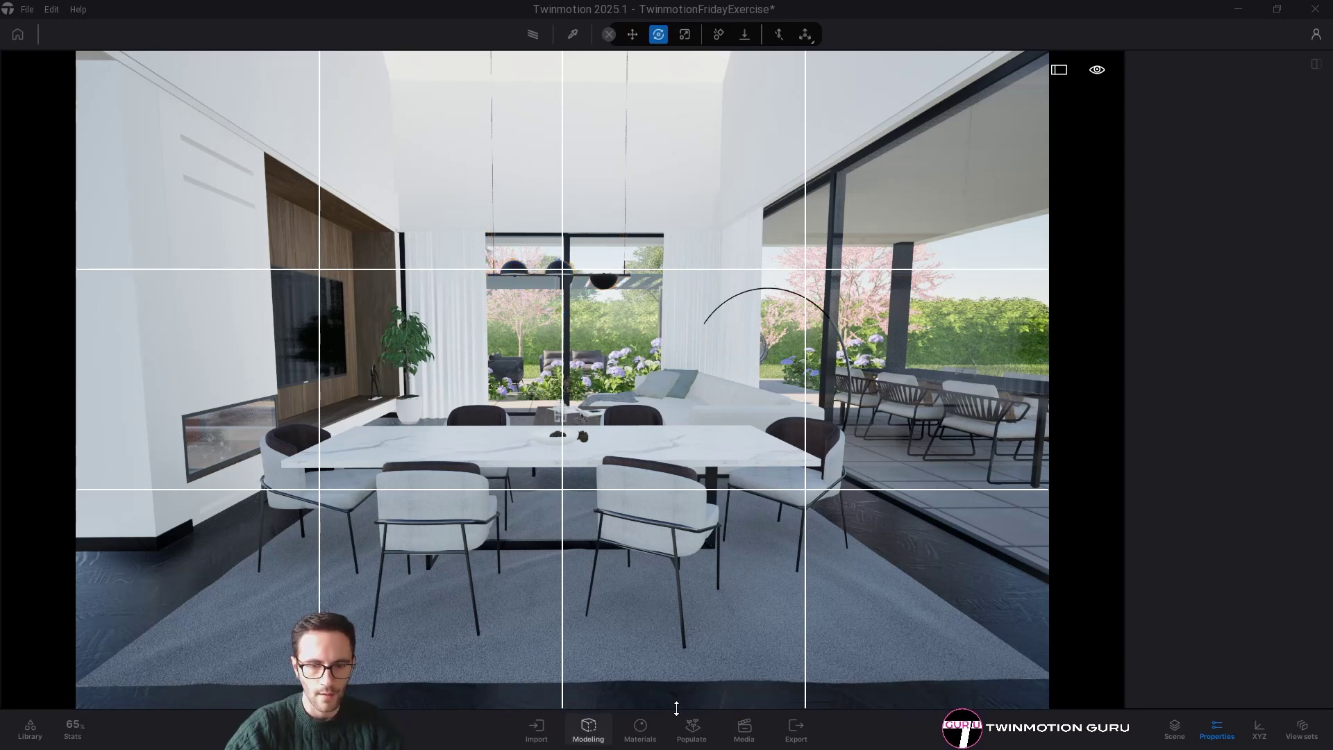
# - Enable Parallelism in the image camera's lens details and readjust the framing of the dining table
pyautogui.click(744, 729)
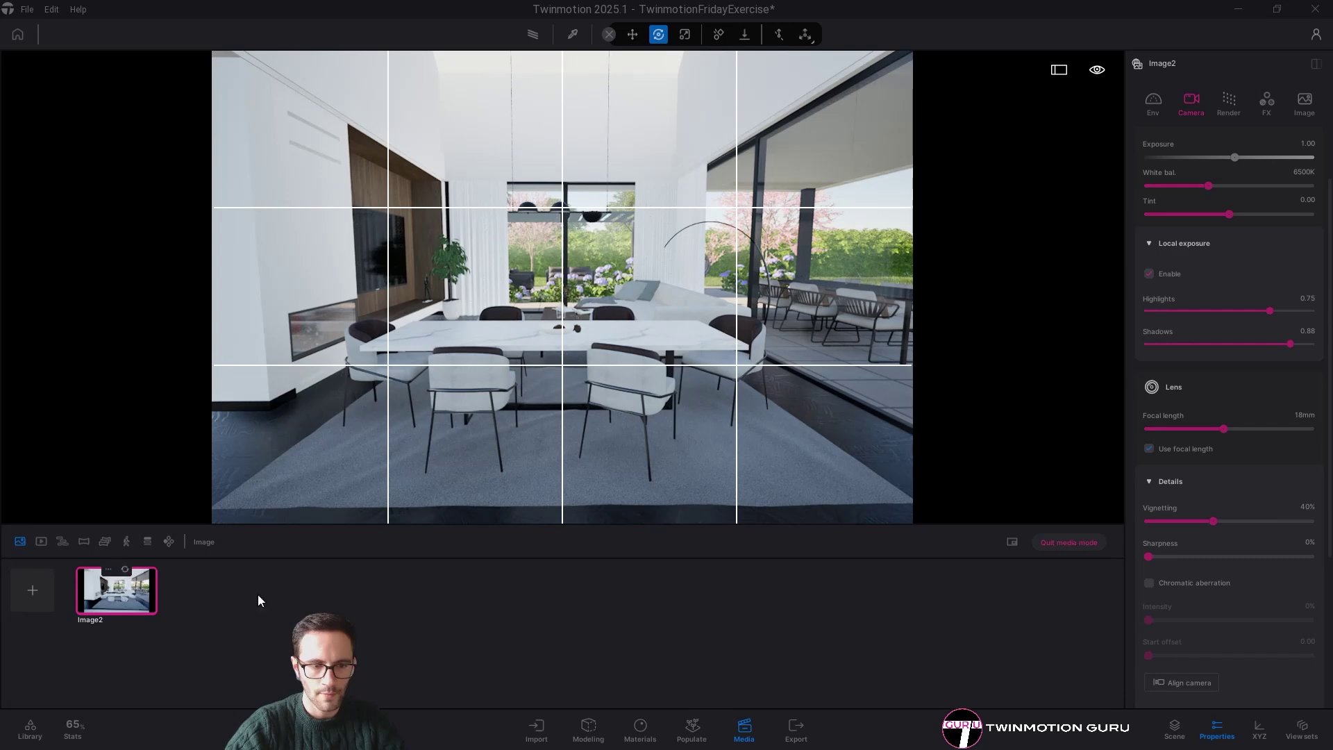
pyautogui.click(759, 738)
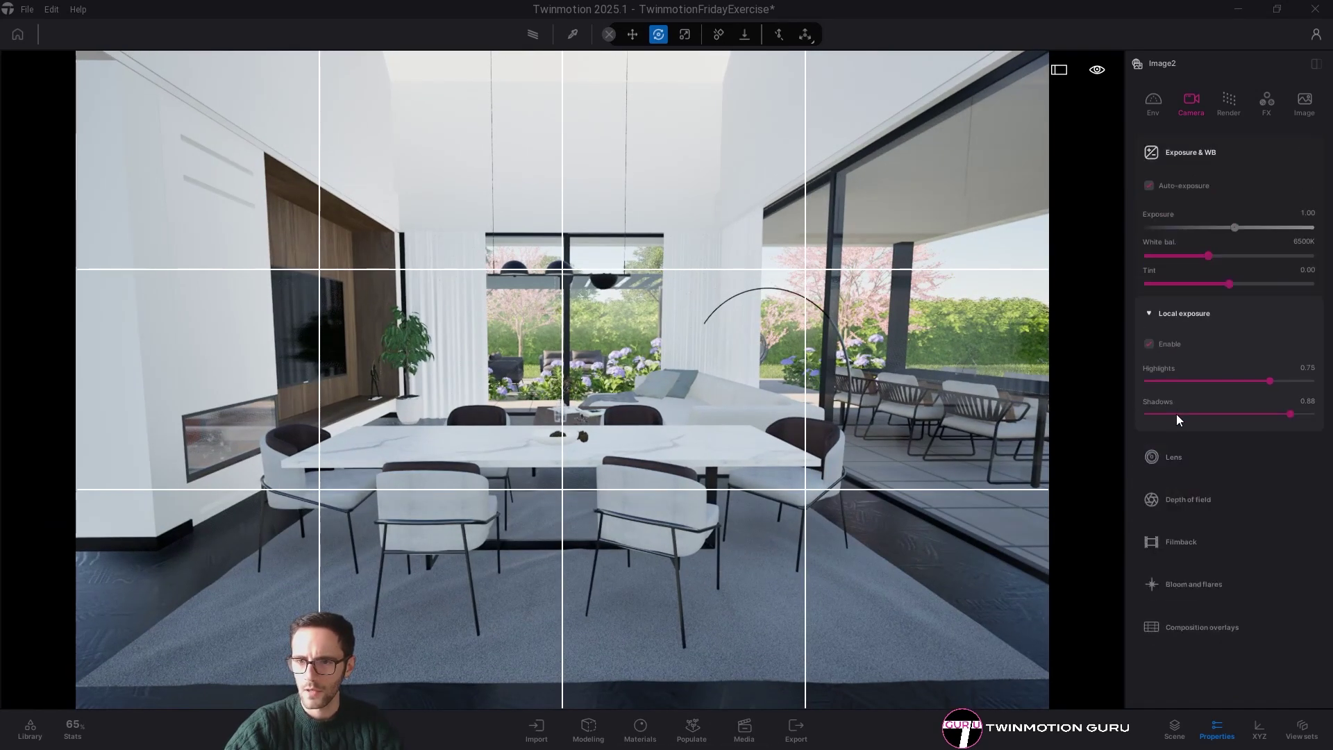
pyautogui.scroll(-3, 1176, 456)
pyautogui.click(1165, 601)
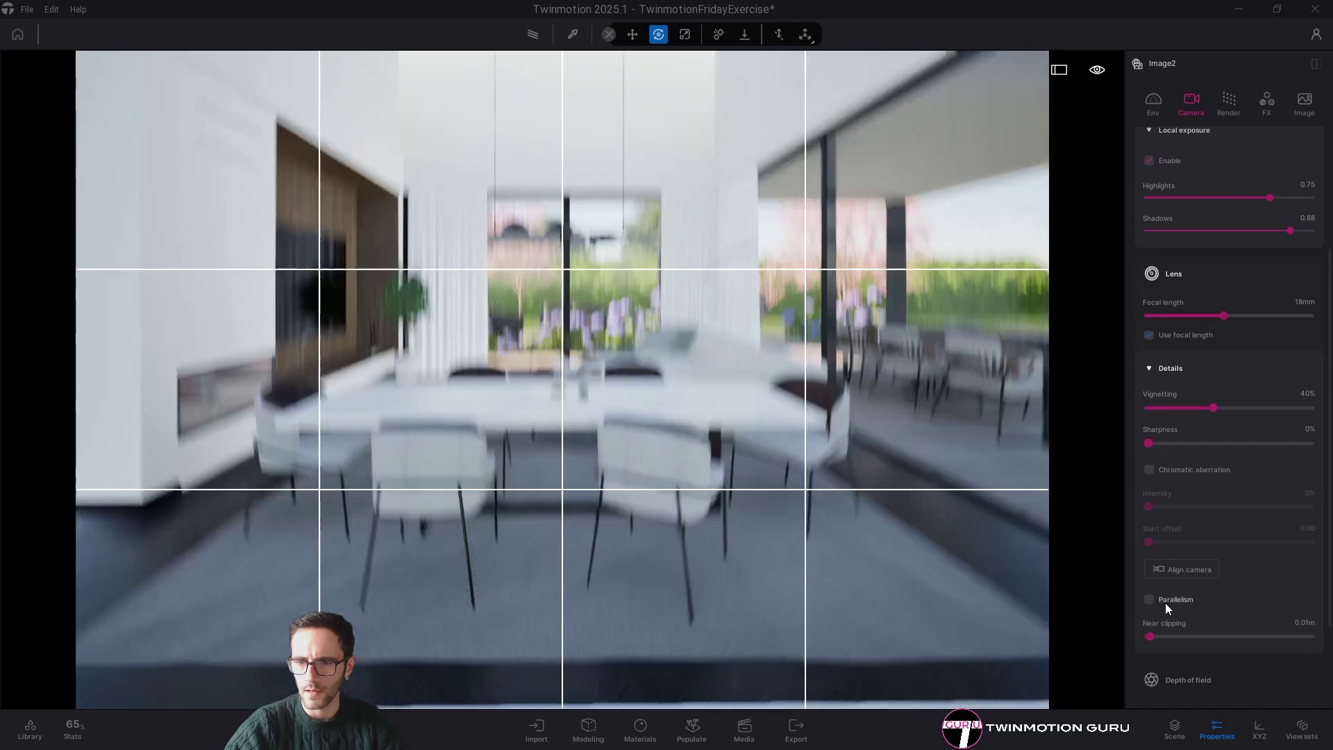
pyautogui.moveTo(563, 379); pyautogui.dragTo(561, 344, button='right')
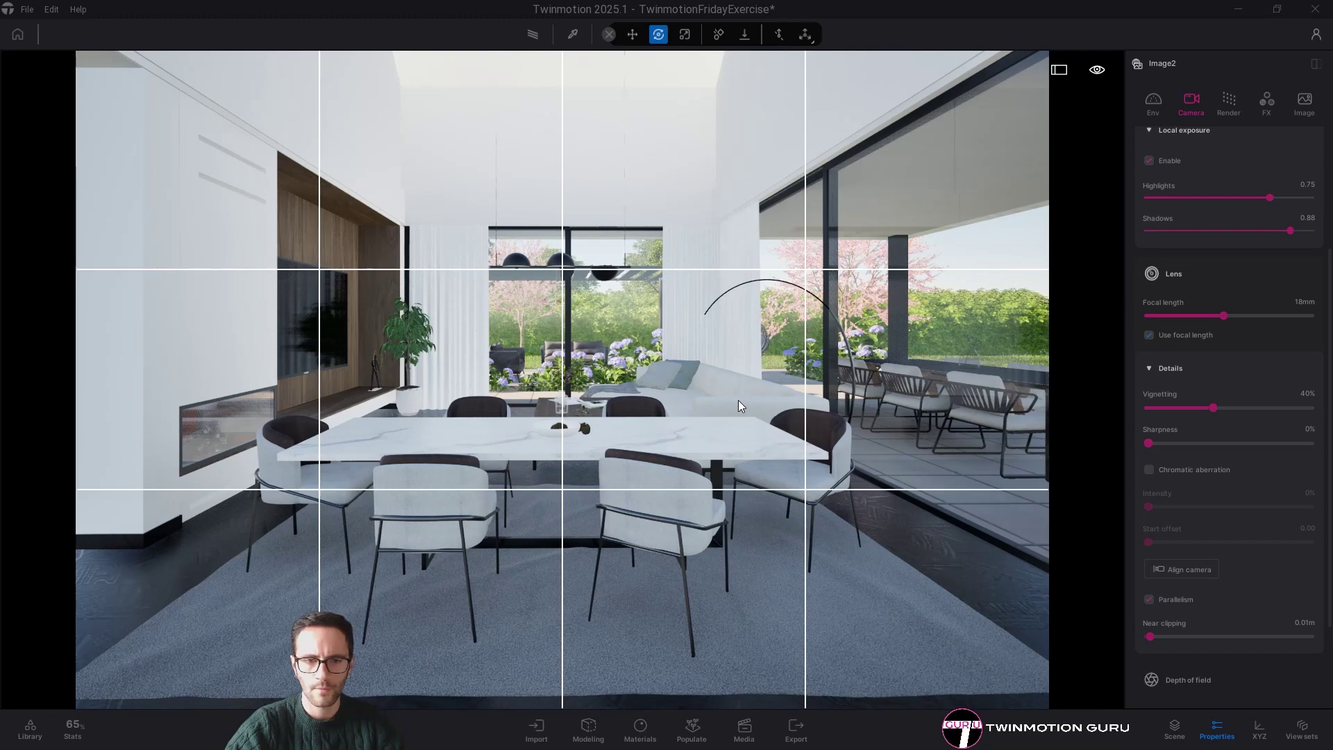
pyautogui.moveTo(736, 401); pyautogui.dragTo(735, 400, button='right')
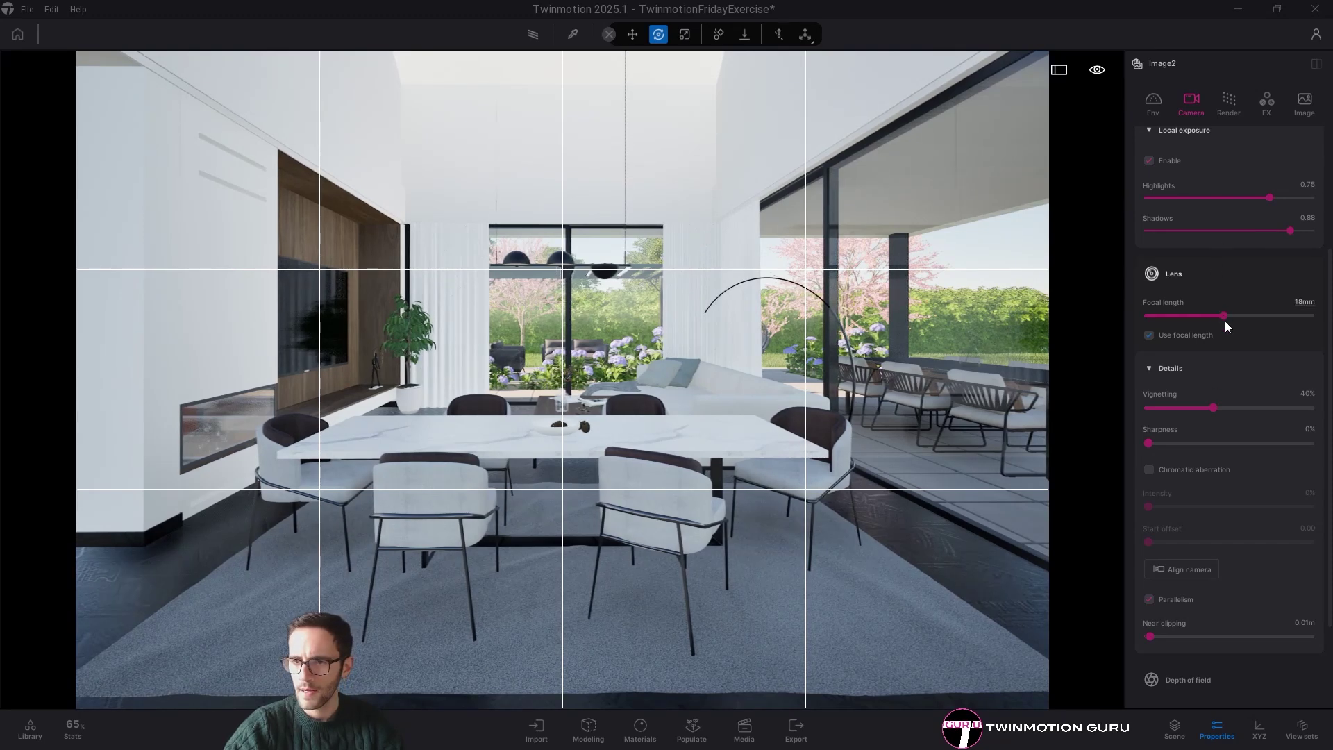
# - Set the camera's focal length to 25 mm, then move the camera back and lower behind the dining chairs
pyautogui.moveTo(1225, 316); pyautogui.dragTo(1242, 318)
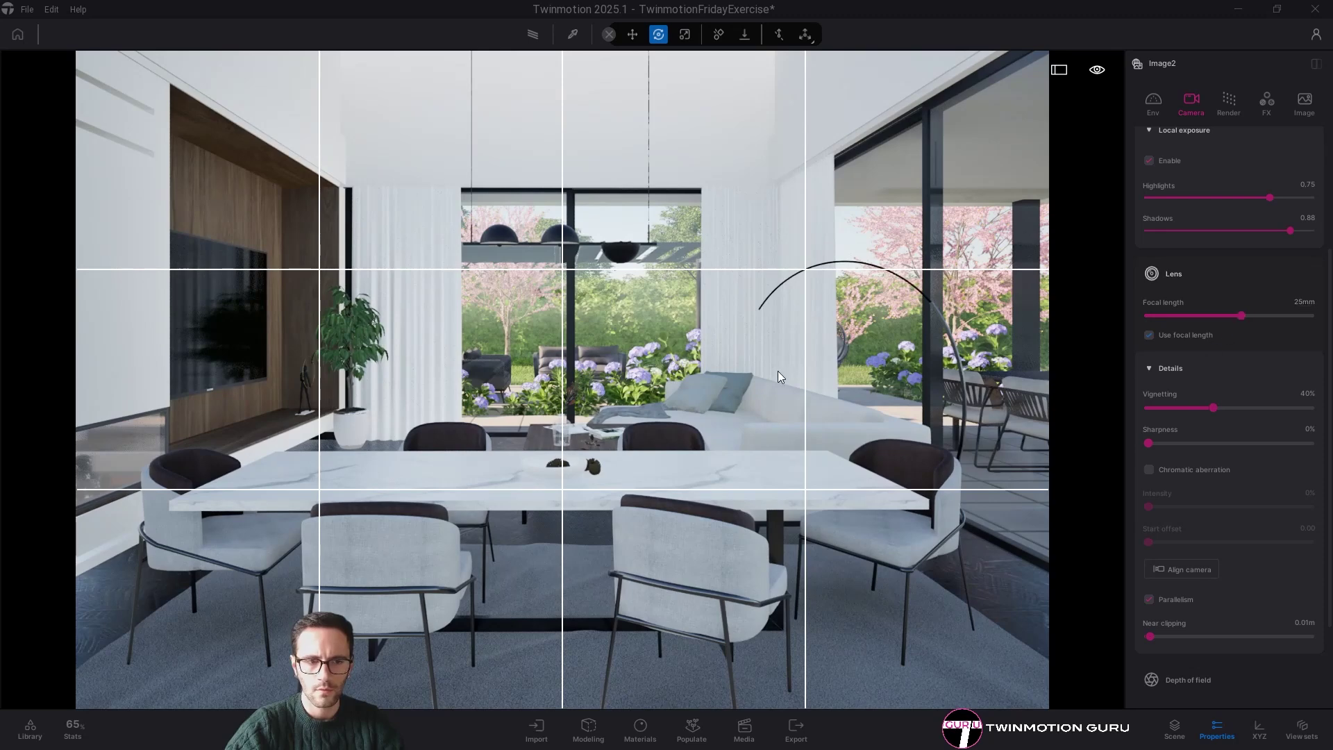
pyautogui.press('s')
pyautogui.press('q')
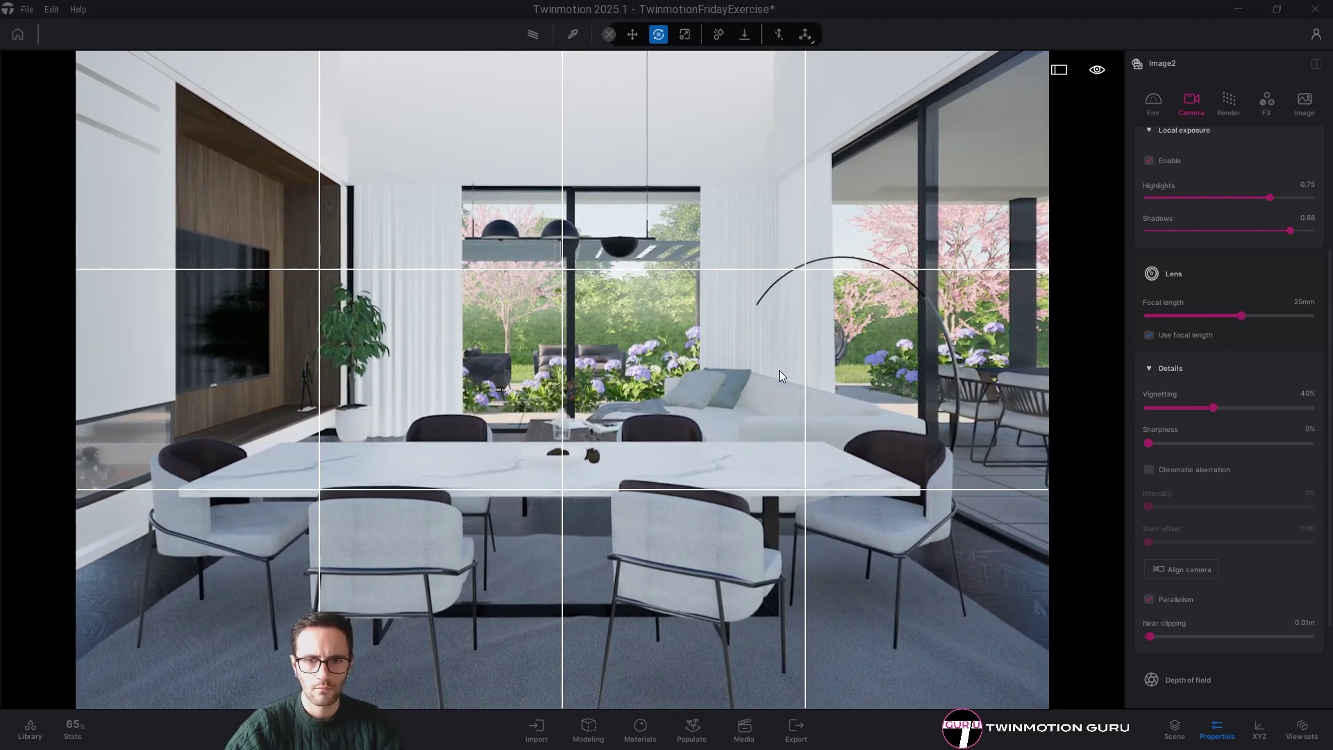
pyautogui.press('s')
pyautogui.press('q')
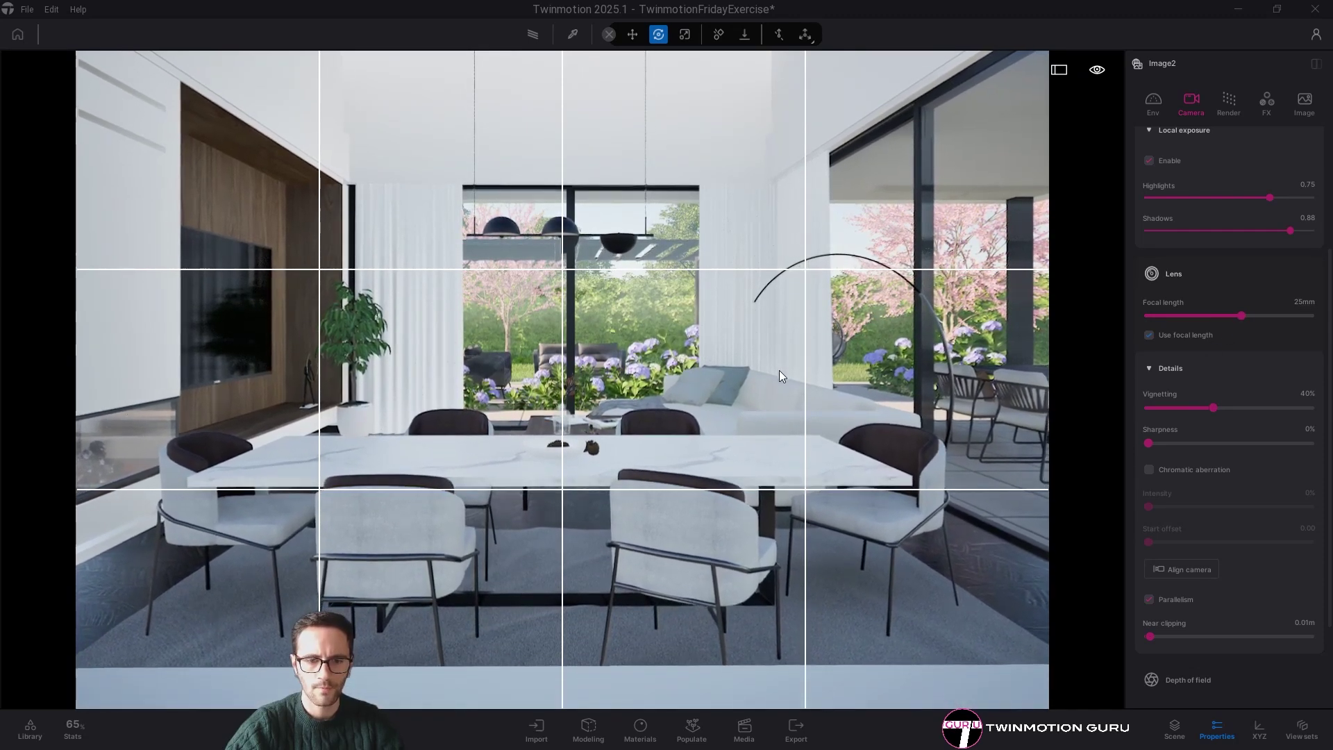
# - Hide the white mesh blocking the foreground in front of the rug
pyautogui.click(685, 686)
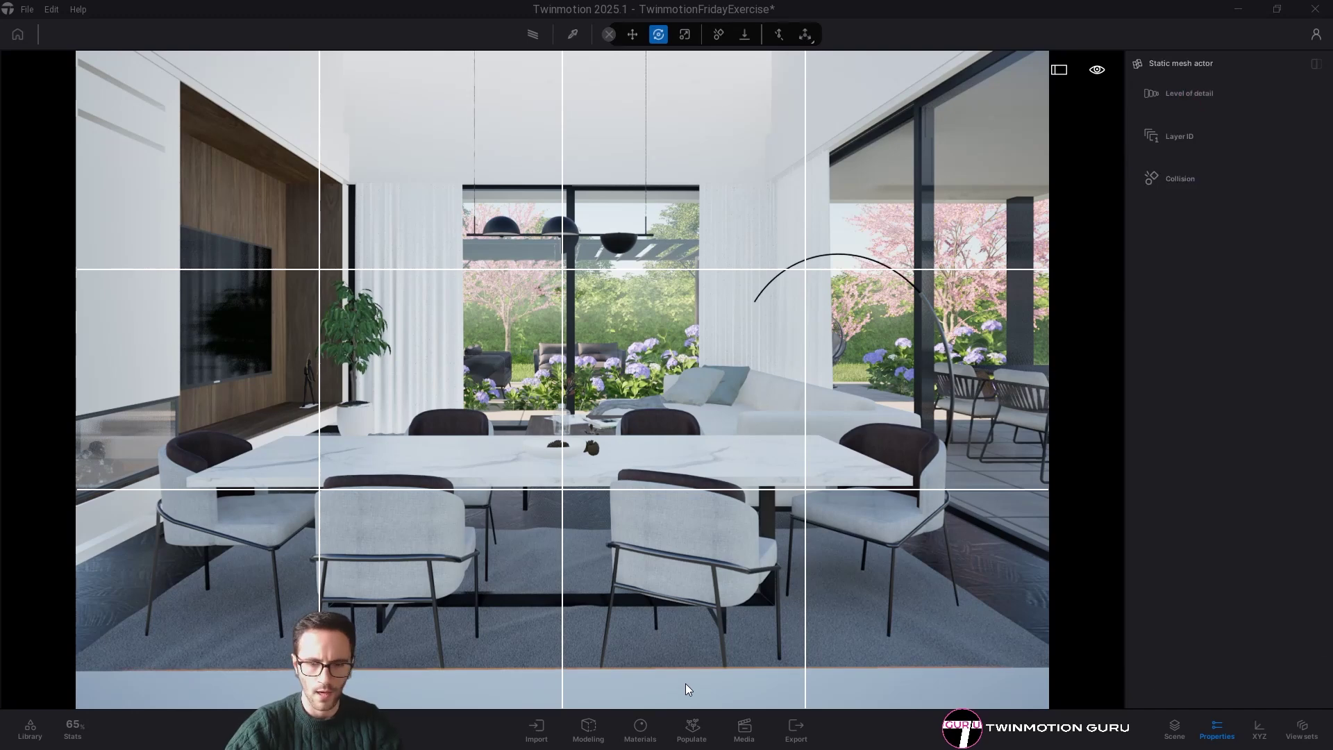
pyautogui.press('h')
pyautogui.press('w')
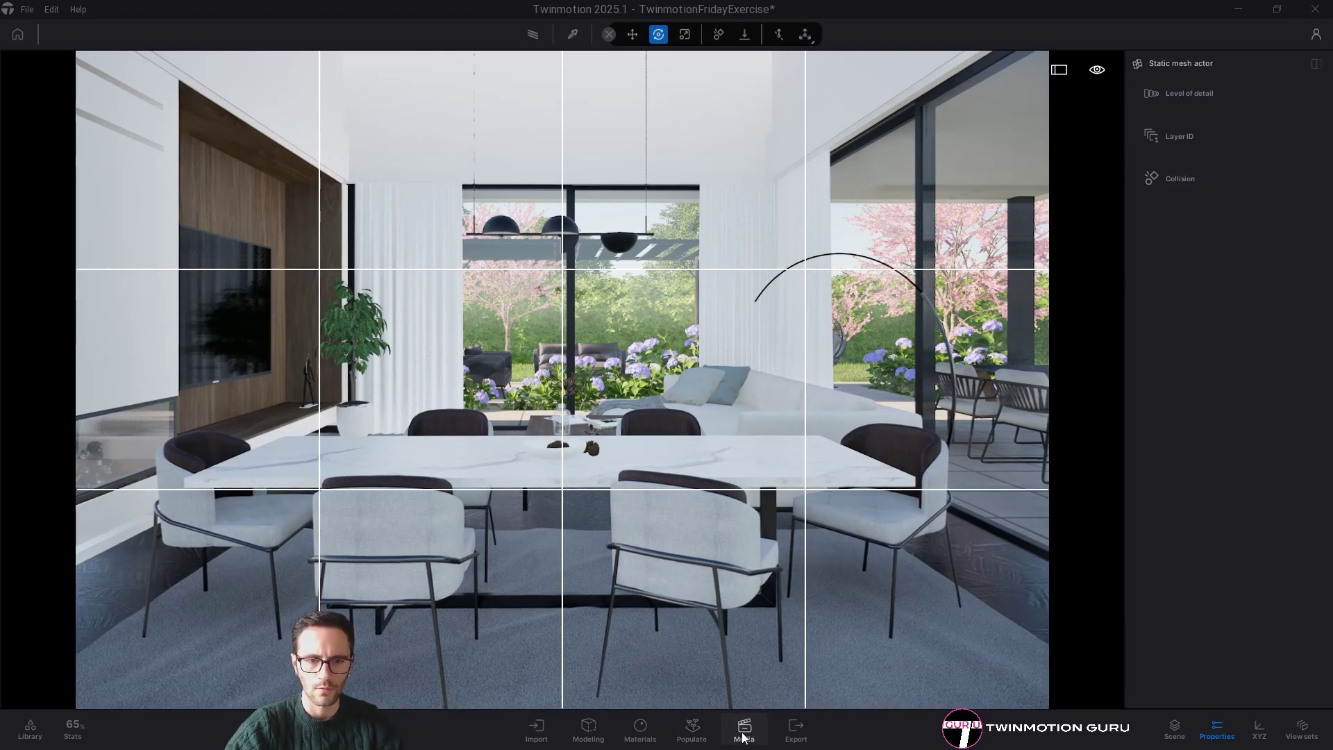
# - Lower the camera slightly and move it a little farther back behind the dining chairs
pyautogui.press('q')
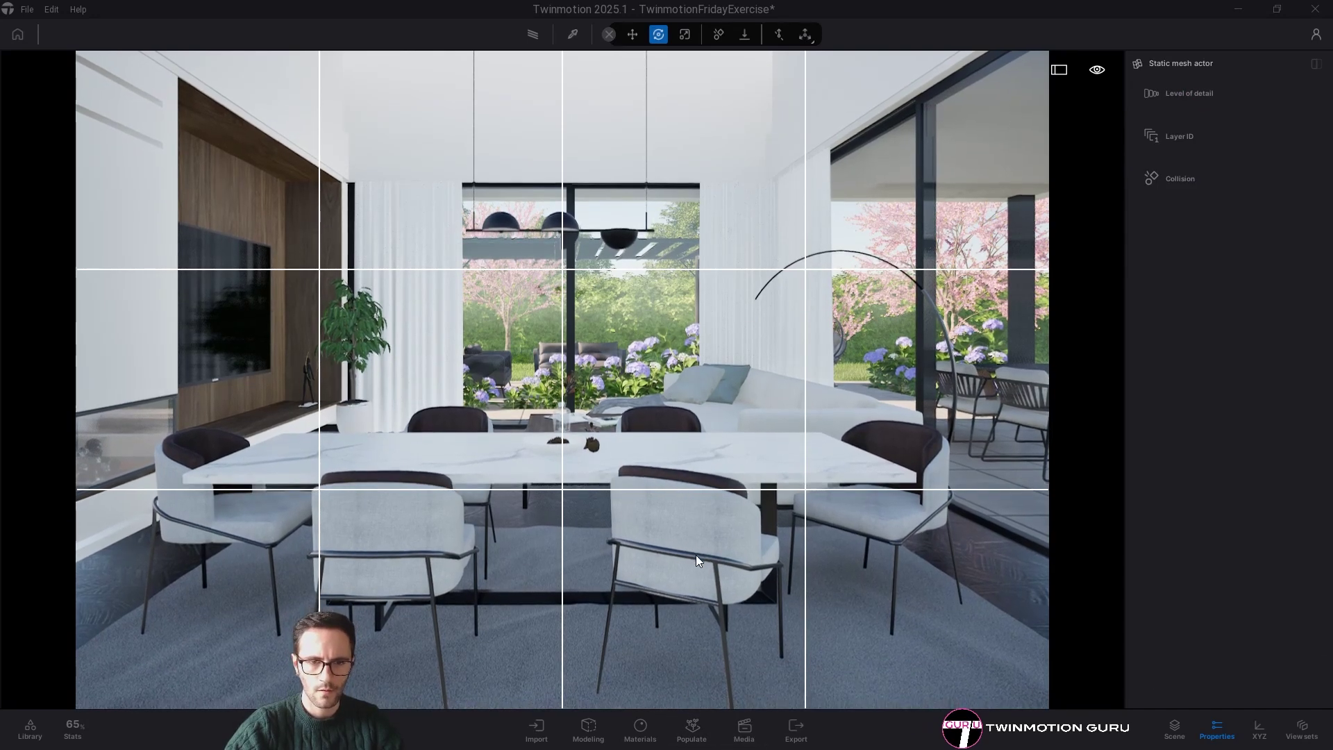
pyautogui.press('q')
pyautogui.press('s')
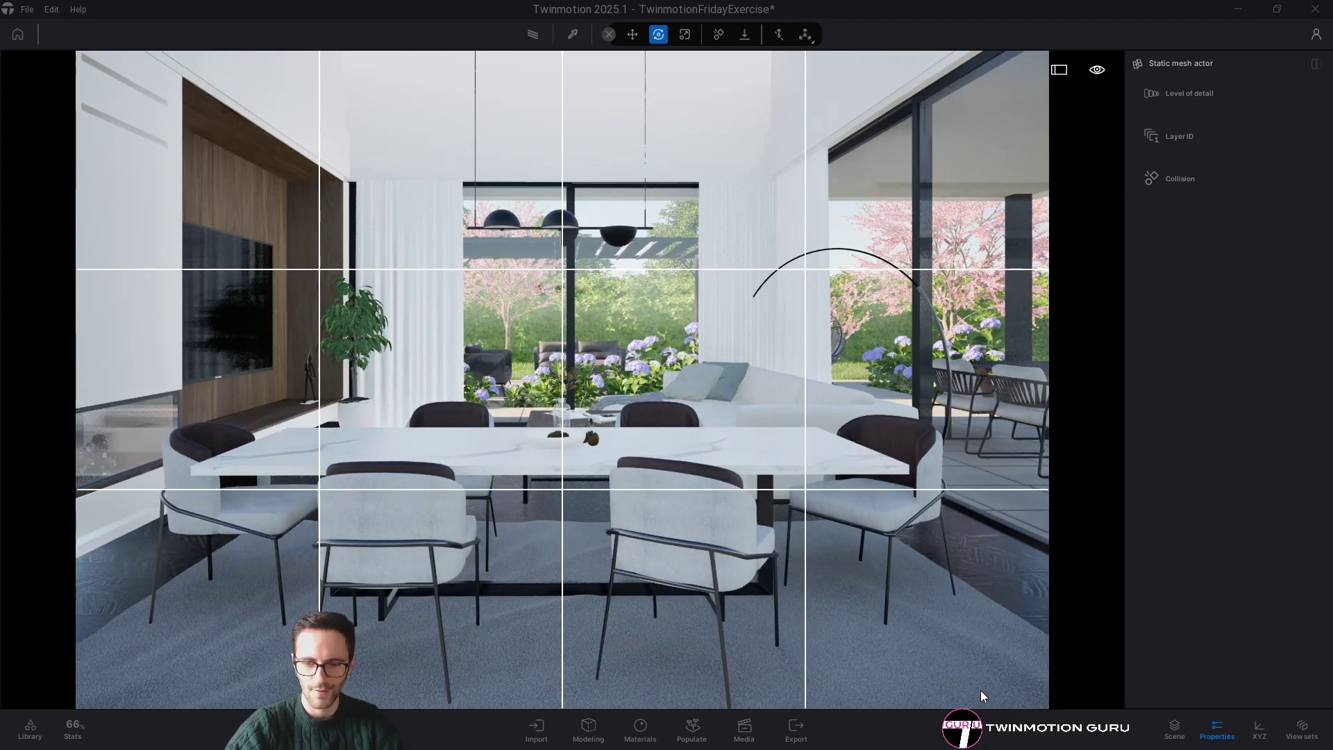
# - Set the composition overlay grid of Image2 to 6 columns
pyautogui.click(743, 729)
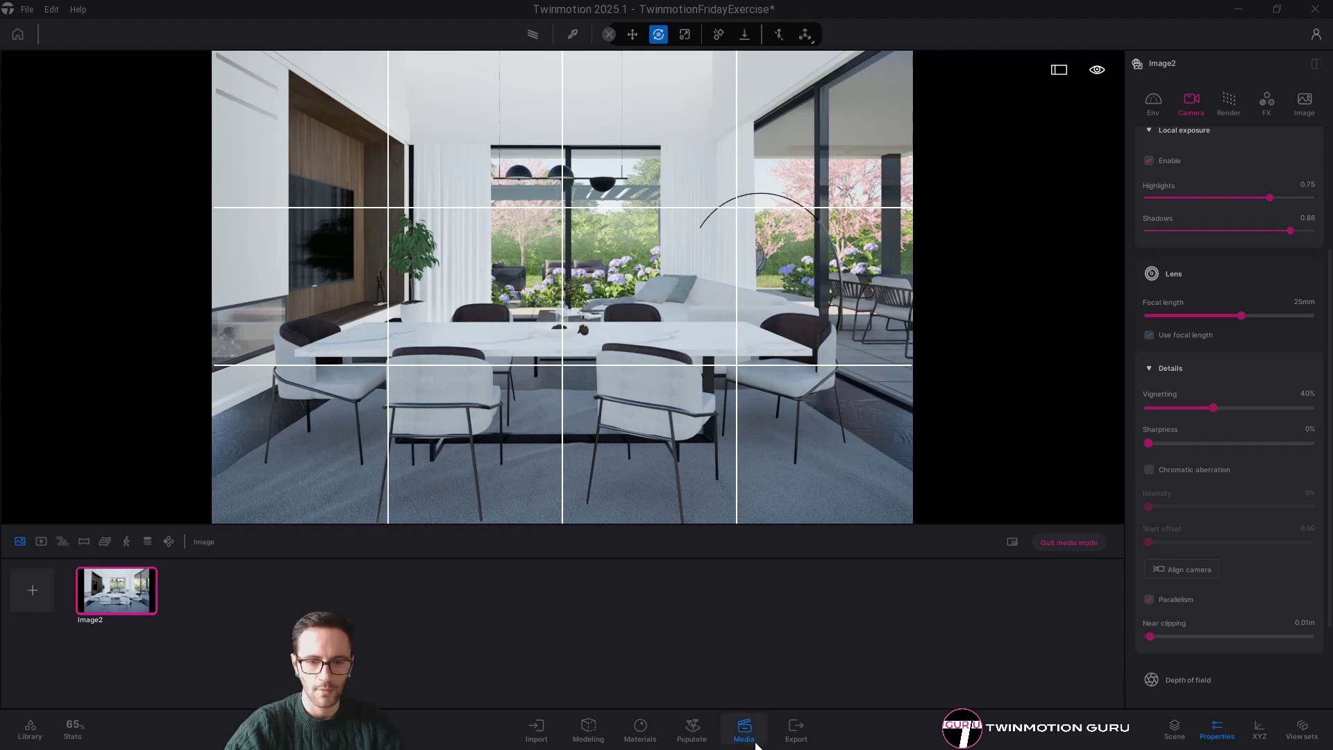
pyautogui.click(1069, 542)
pyautogui.scroll(-2, 1225, 603)
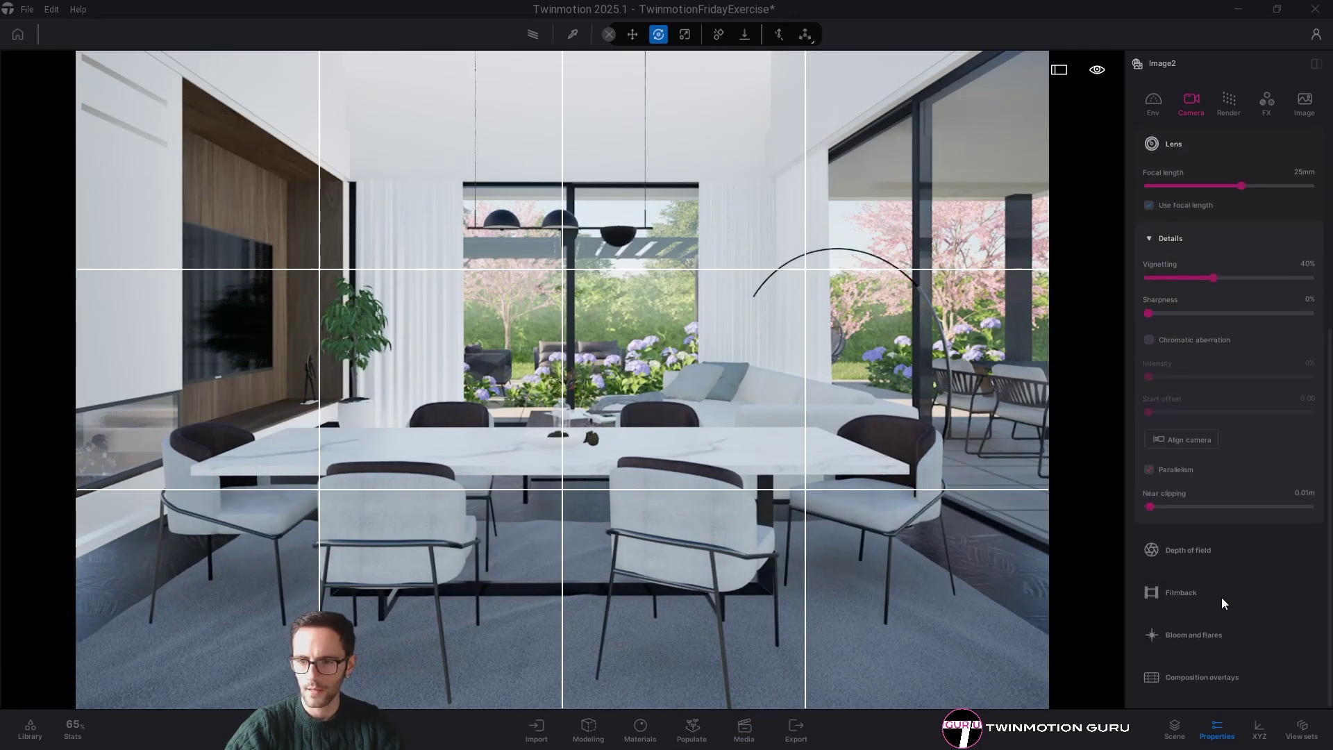
pyautogui.click(1182, 670)
pyautogui.click(1156, 548)
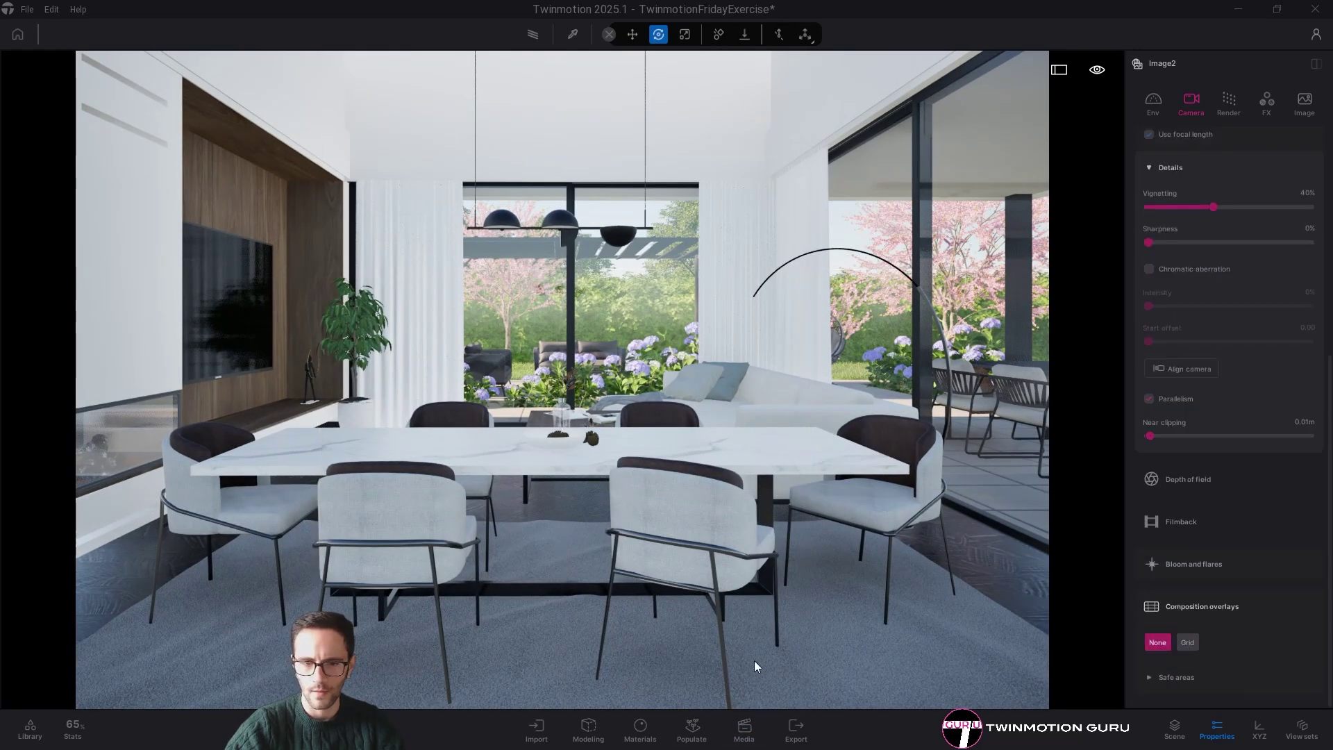
pyautogui.click(1187, 643)
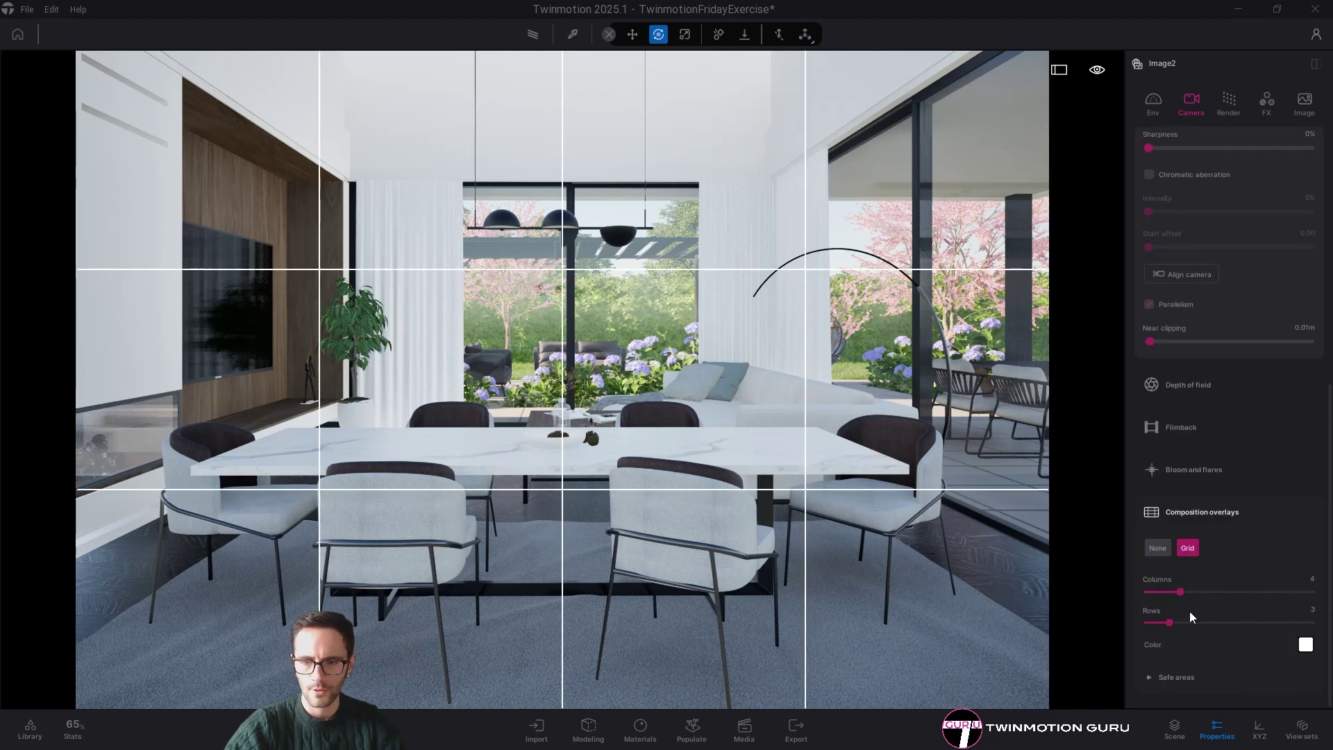
pyautogui.moveTo(1182, 594)
pyautogui.mouseDown()
pyautogui.moveTo(1168, 592)
pyautogui.moveTo(1199, 591)
pyautogui.mouseUp()
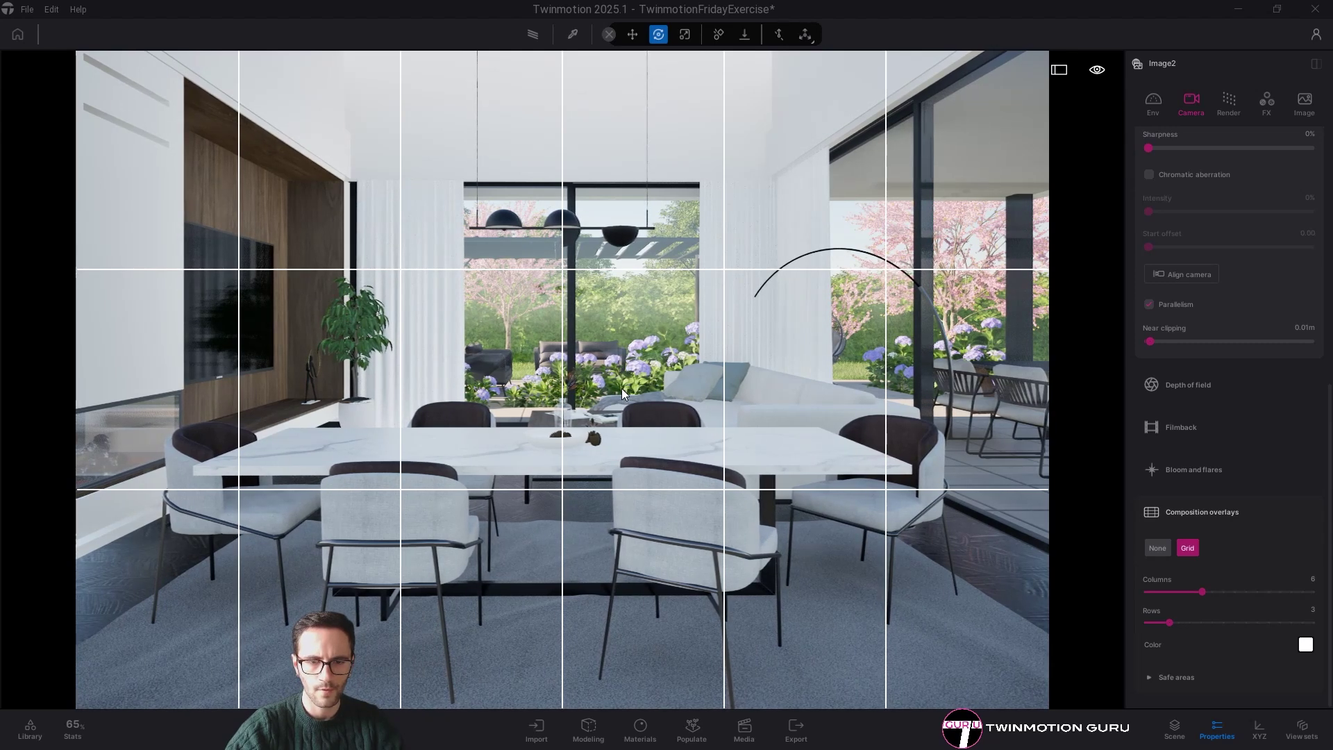
# - Fine-tune the camera framing and the pendant lamp's rotation against the grid, and update Image2 with the new view
pyautogui.moveTo(623, 389); pyautogui.dragTo(631, 389, button='right')
pyautogui.click(547, 222)
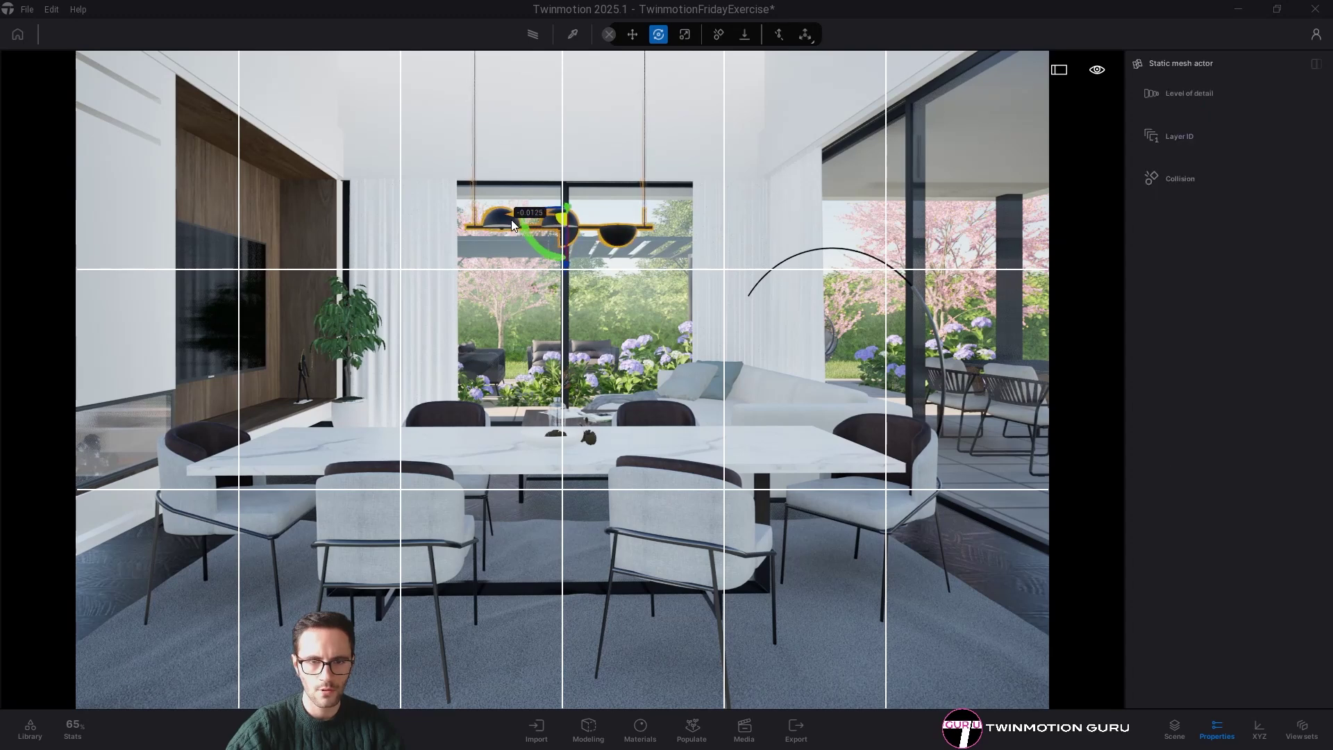
pyautogui.click(598, 436)
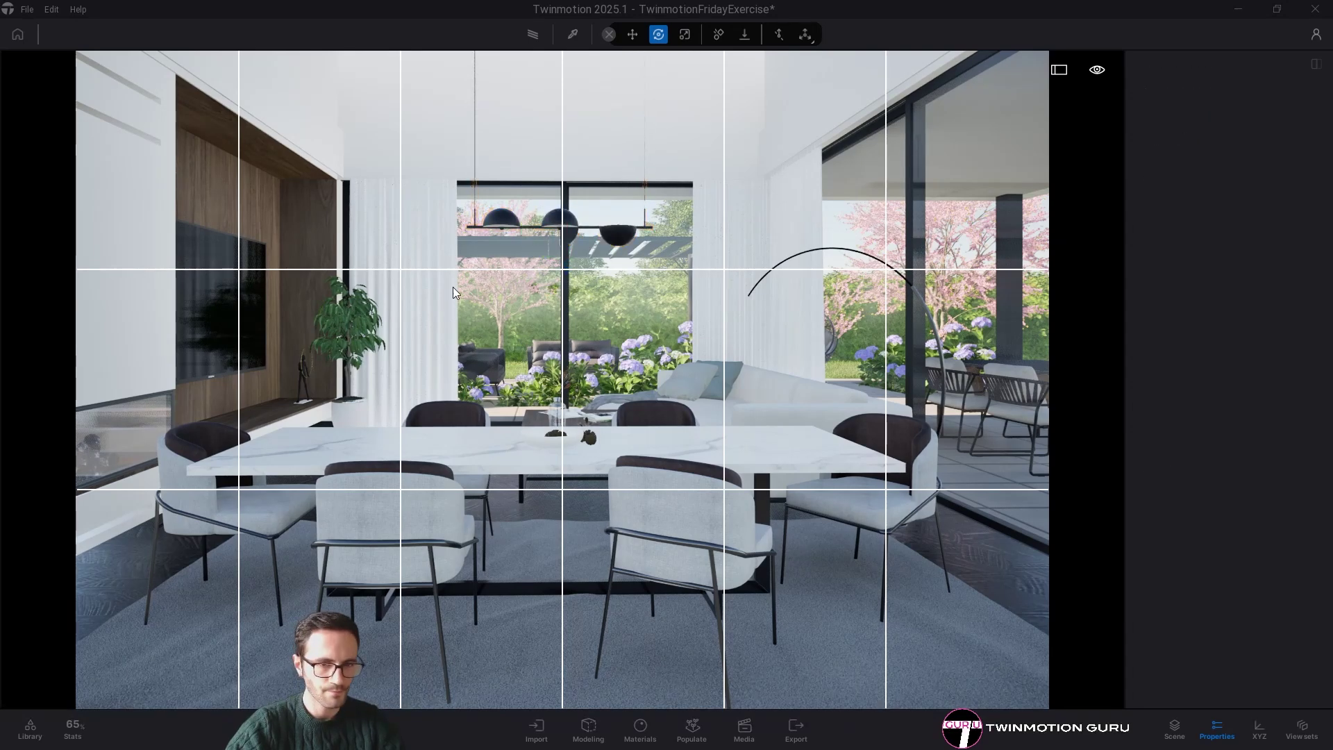
pyautogui.click(758, 726)
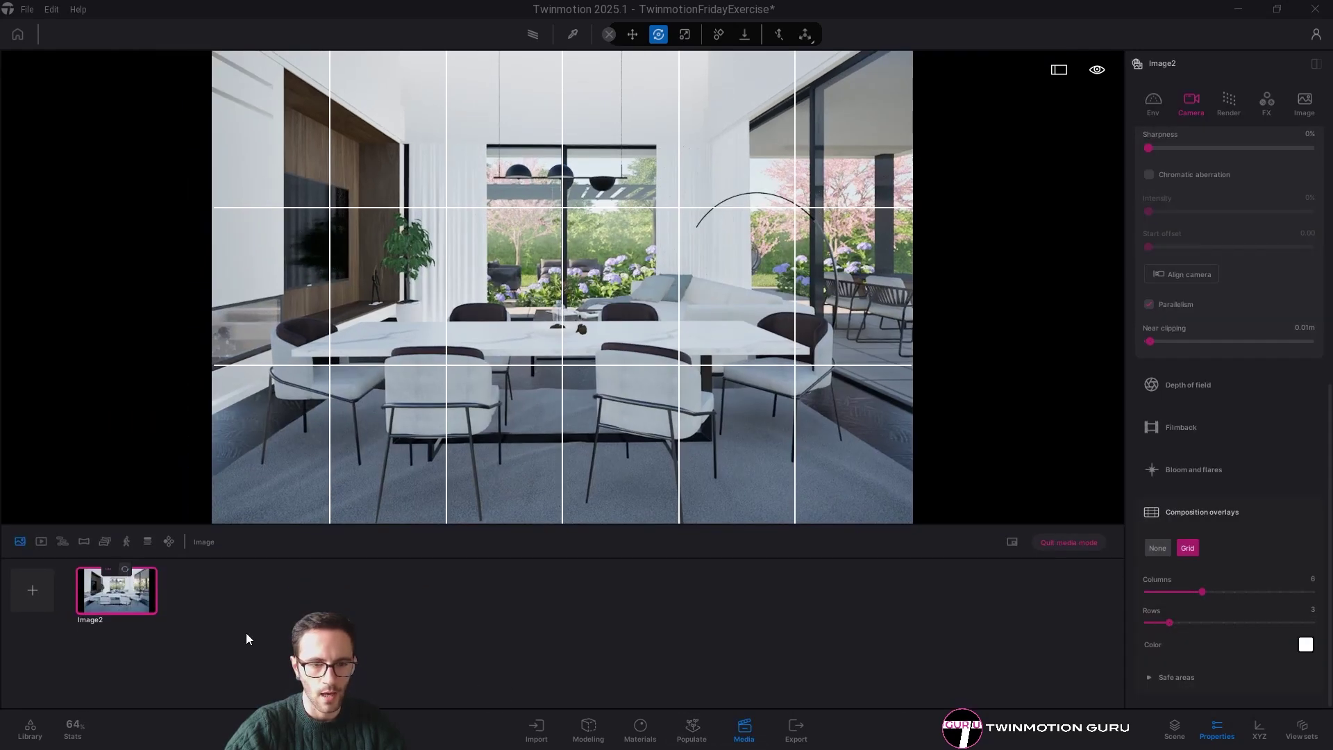
pyautogui.click(745, 731)
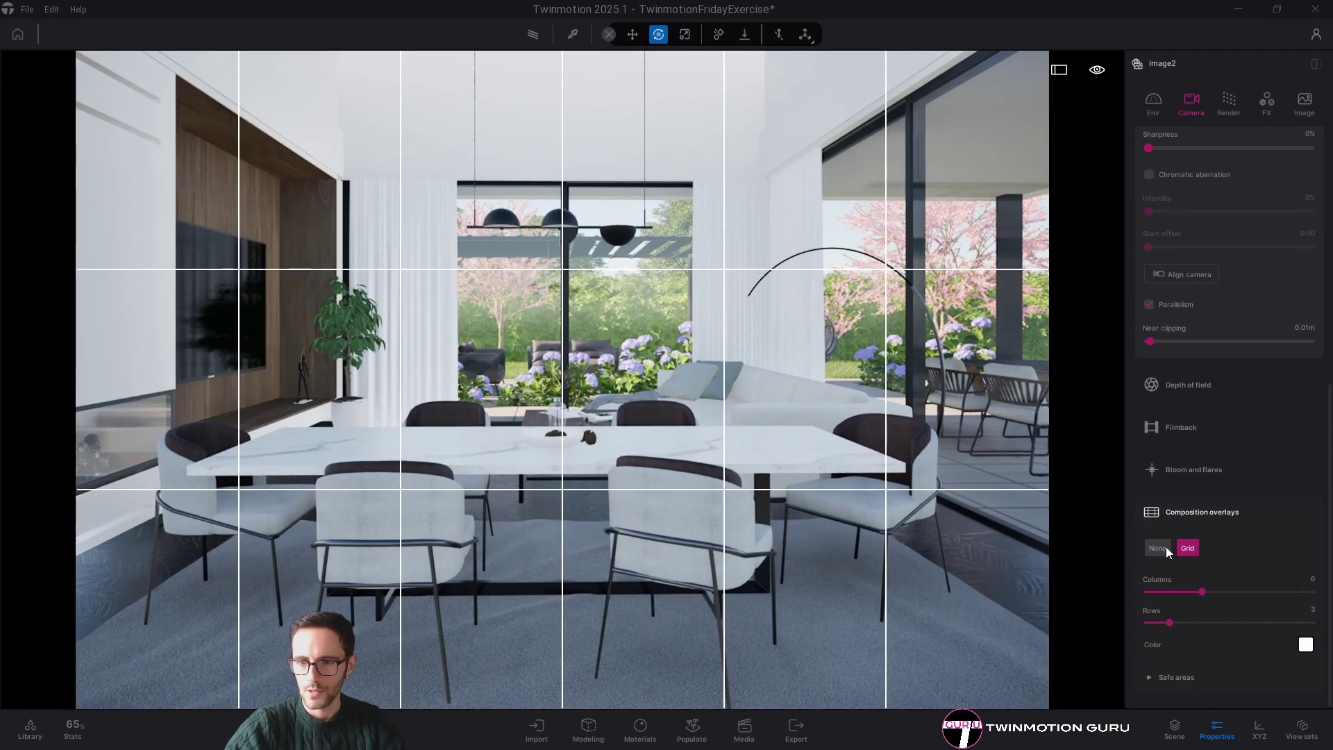
# - Turn off the composition overlay and review the camera's Filmback and Bloom and flares settings
pyautogui.click(1160, 547)
pyautogui.click(1186, 609)
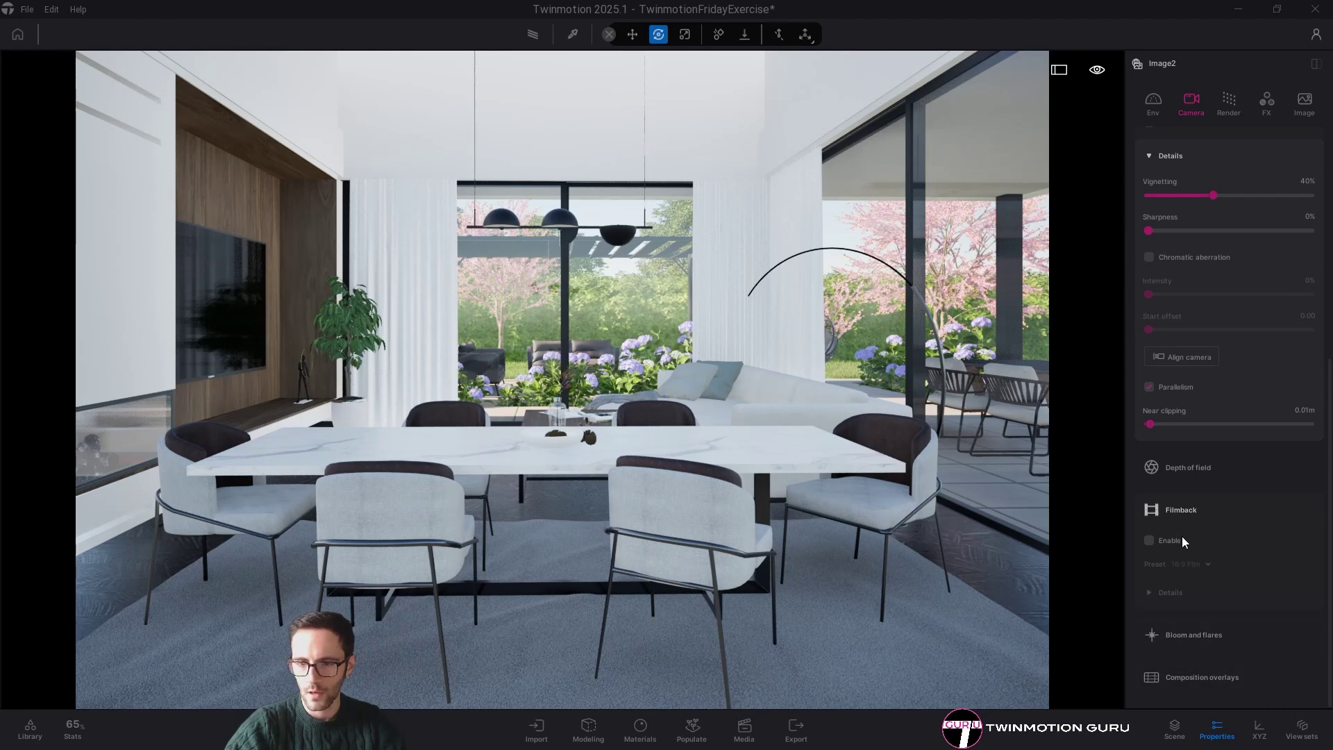
pyautogui.click(1180, 517)
pyautogui.click(1184, 645)
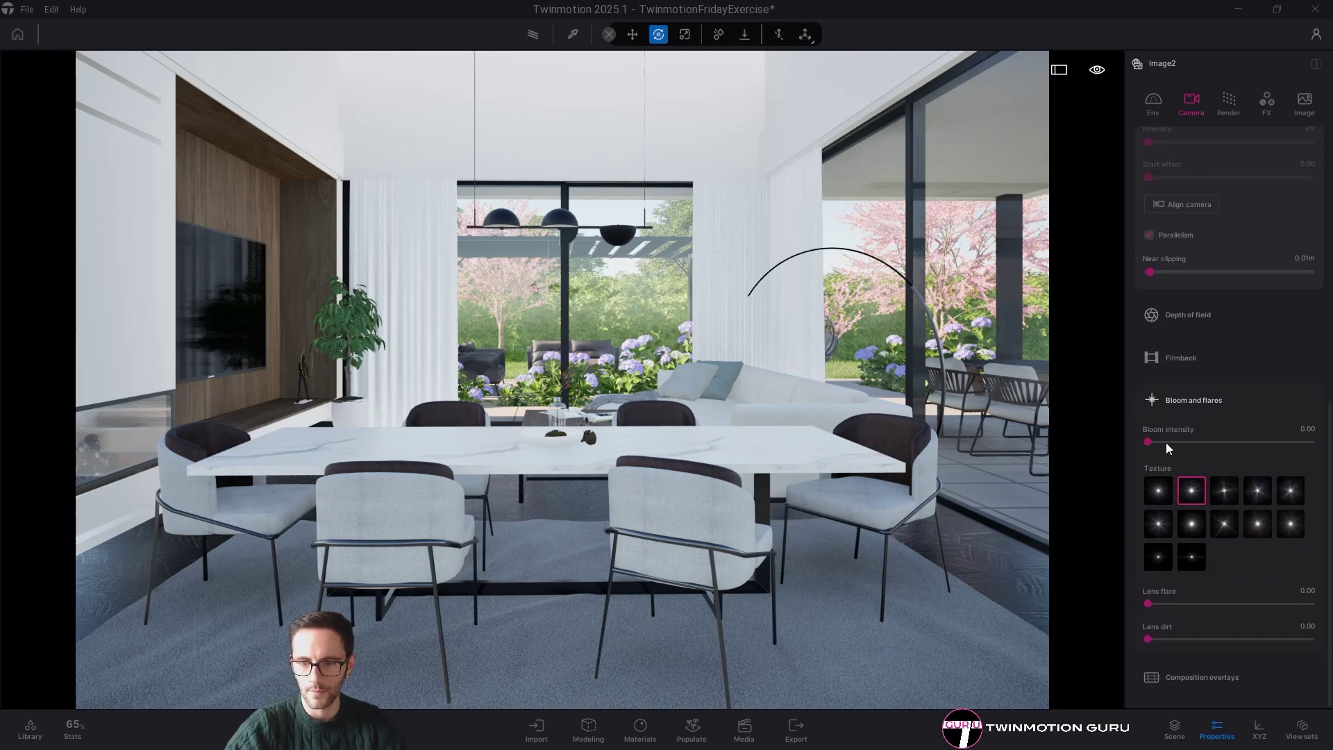
pyautogui.click(1190, 400)
# - Set the camera lens vignetting to 0% and the sharpness to 28%
pyautogui.scroll(3, 1199, 565)
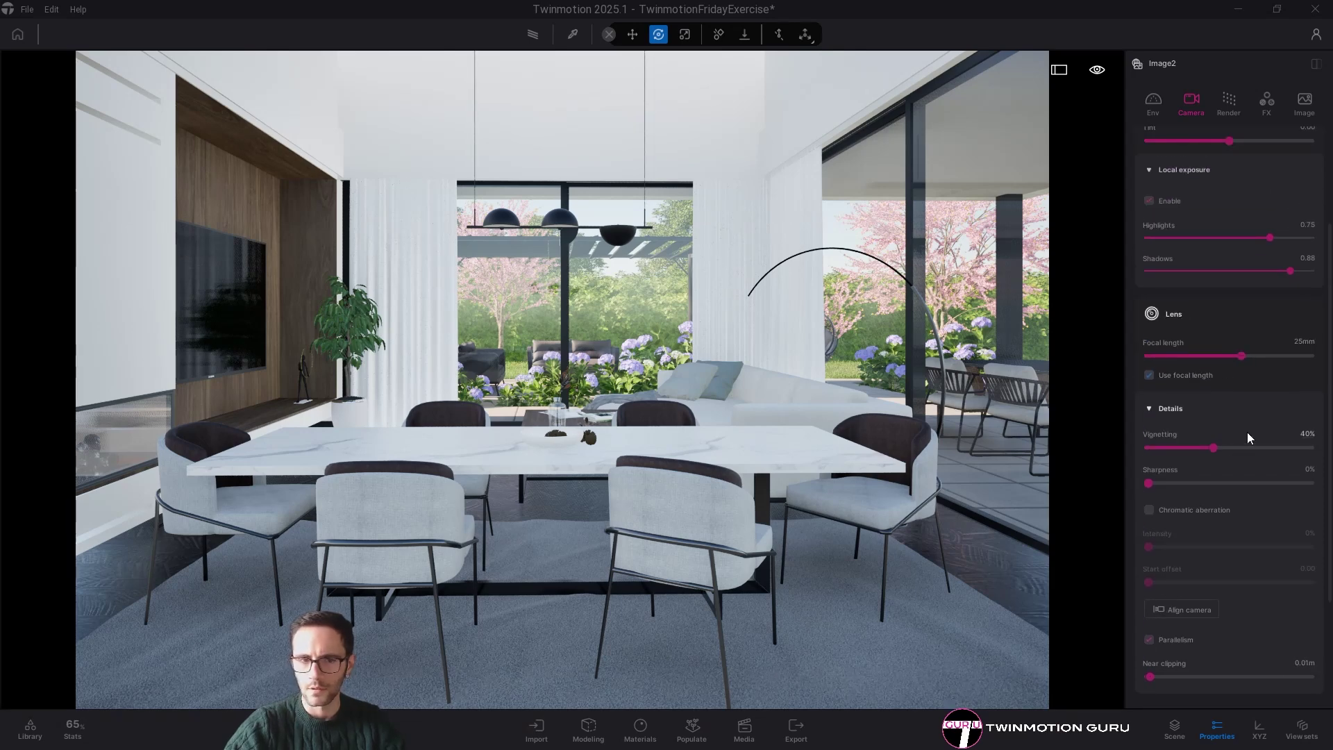
pyautogui.moveTo(1203, 448); pyautogui.dragTo(1148, 448)
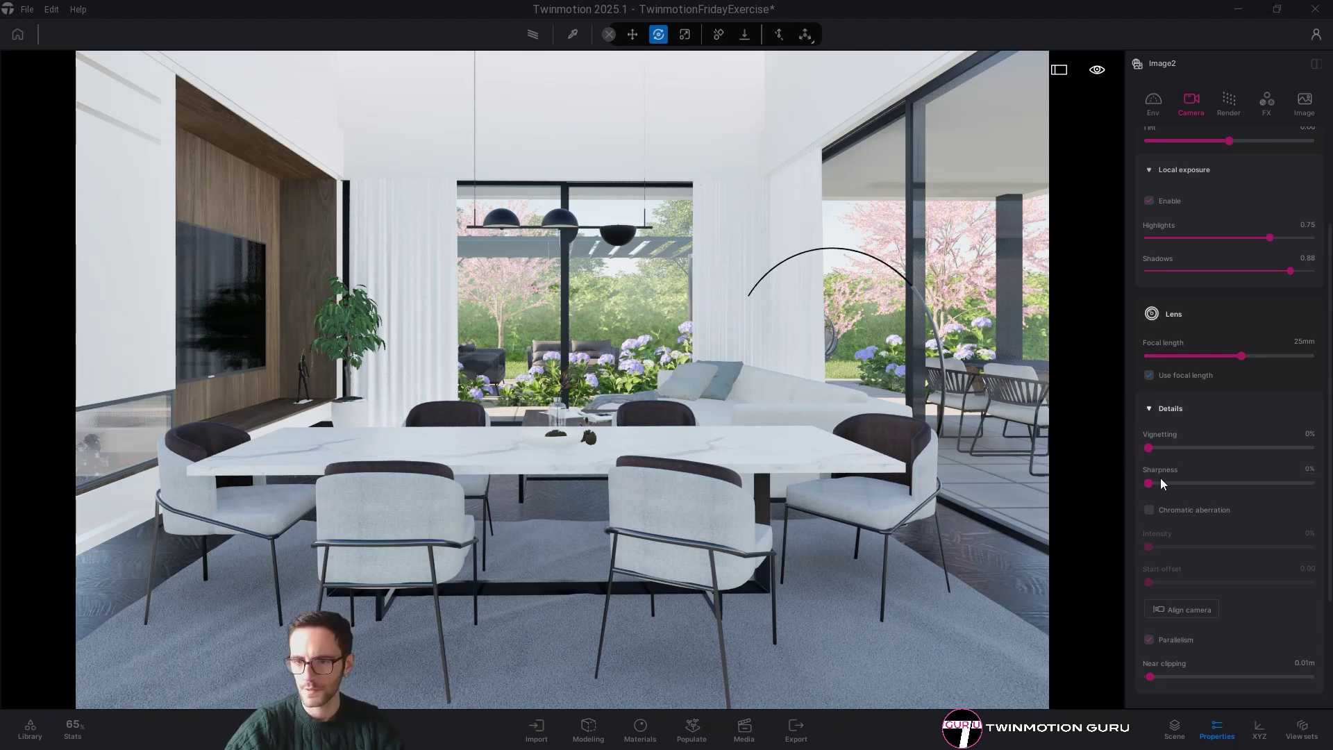
pyautogui.moveTo(1161, 482); pyautogui.dragTo(1194, 483)
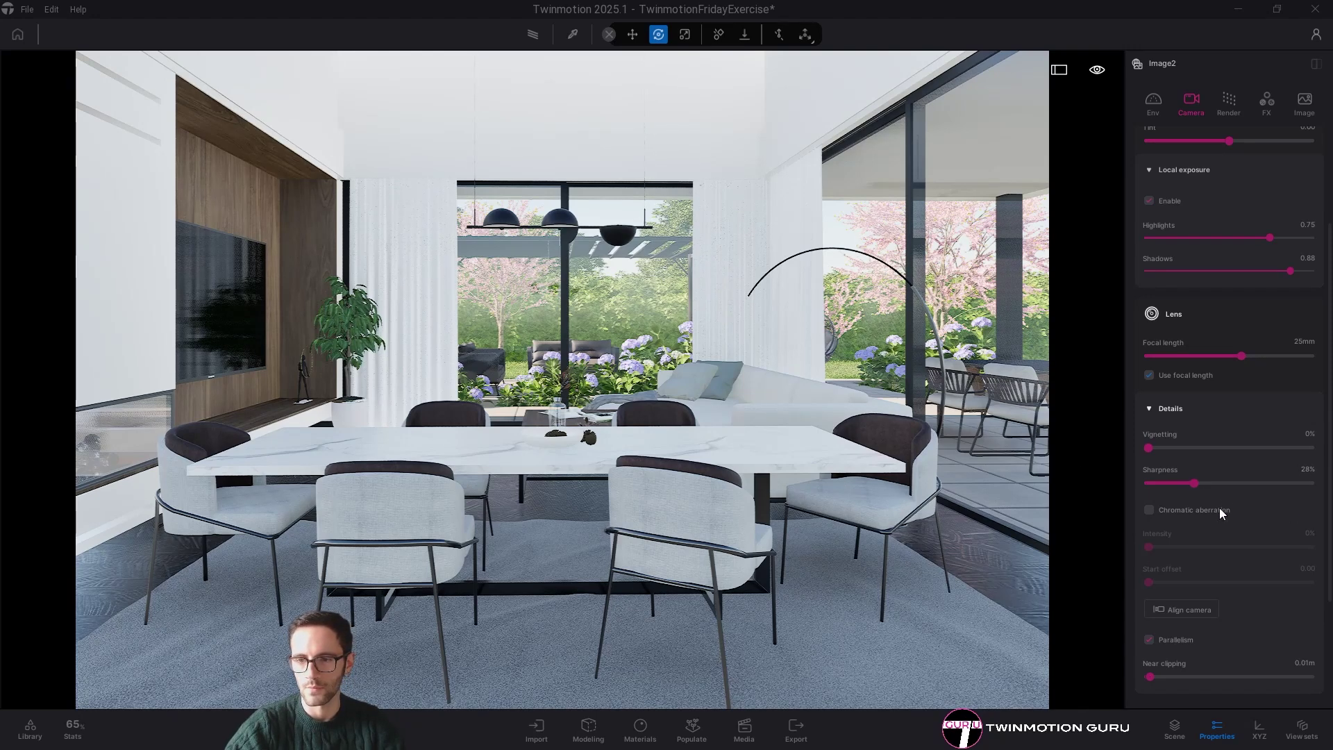
# - Pick the dark herringbone parquet material and inspect the floor up close beside the terrace glazing
pyautogui.press('t')
pyautogui.click(985, 546)
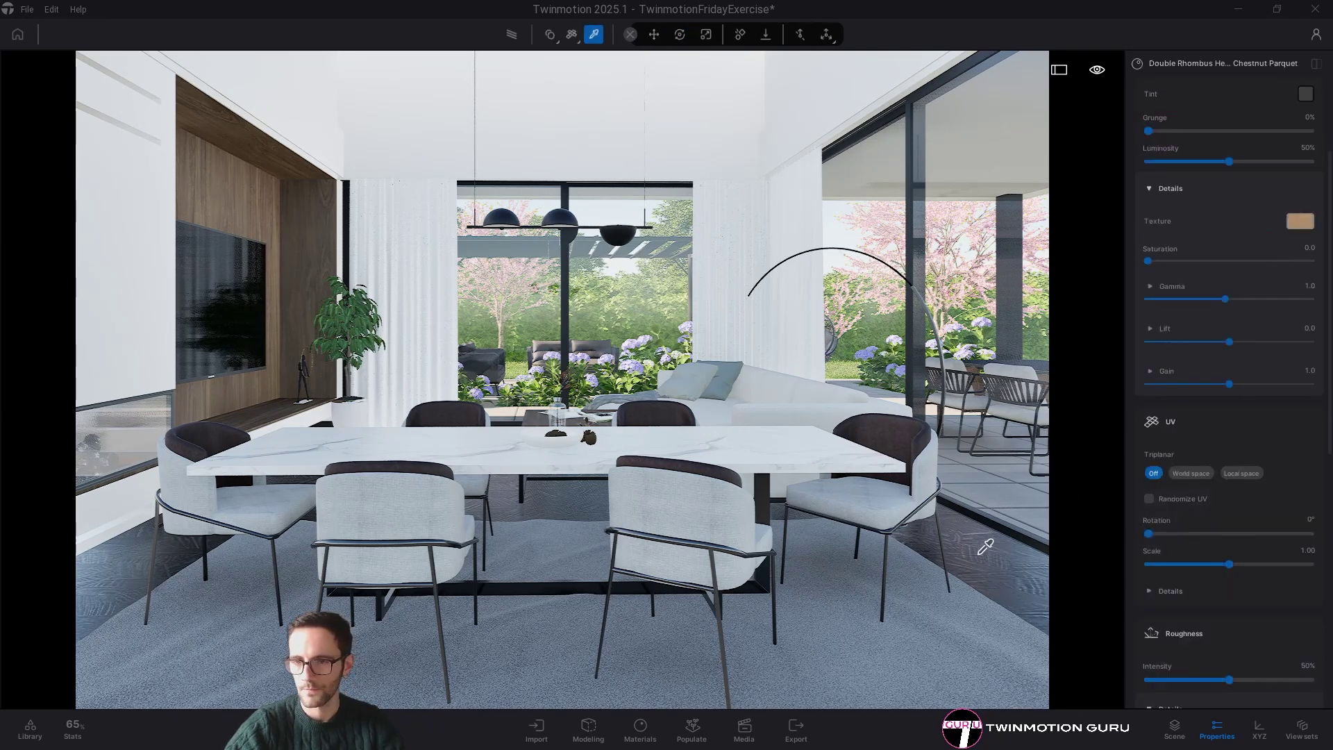
pyautogui.scroll(2, 1219, 500)
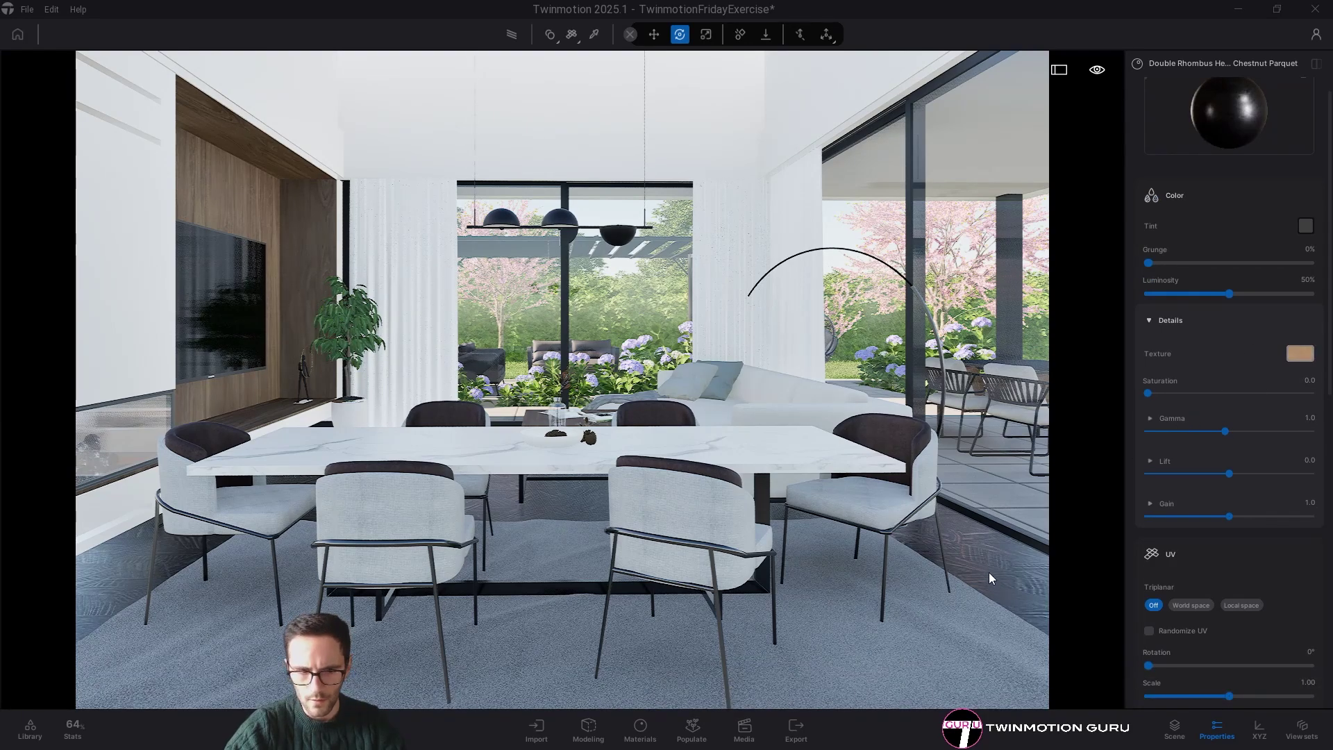
pyautogui.moveTo(980, 570)
pyautogui.mouseDown(button='right')
pyautogui.moveTo(1104, 615)
pyautogui.moveTo(971, 561)
pyautogui.mouseUp(button='right')
pyautogui.press('d')
pyautogui.press('w')
pyautogui.press('q')
pyautogui.press('a')
pyautogui.press('e')
pyautogui.press('s')
pyautogui.press('e')
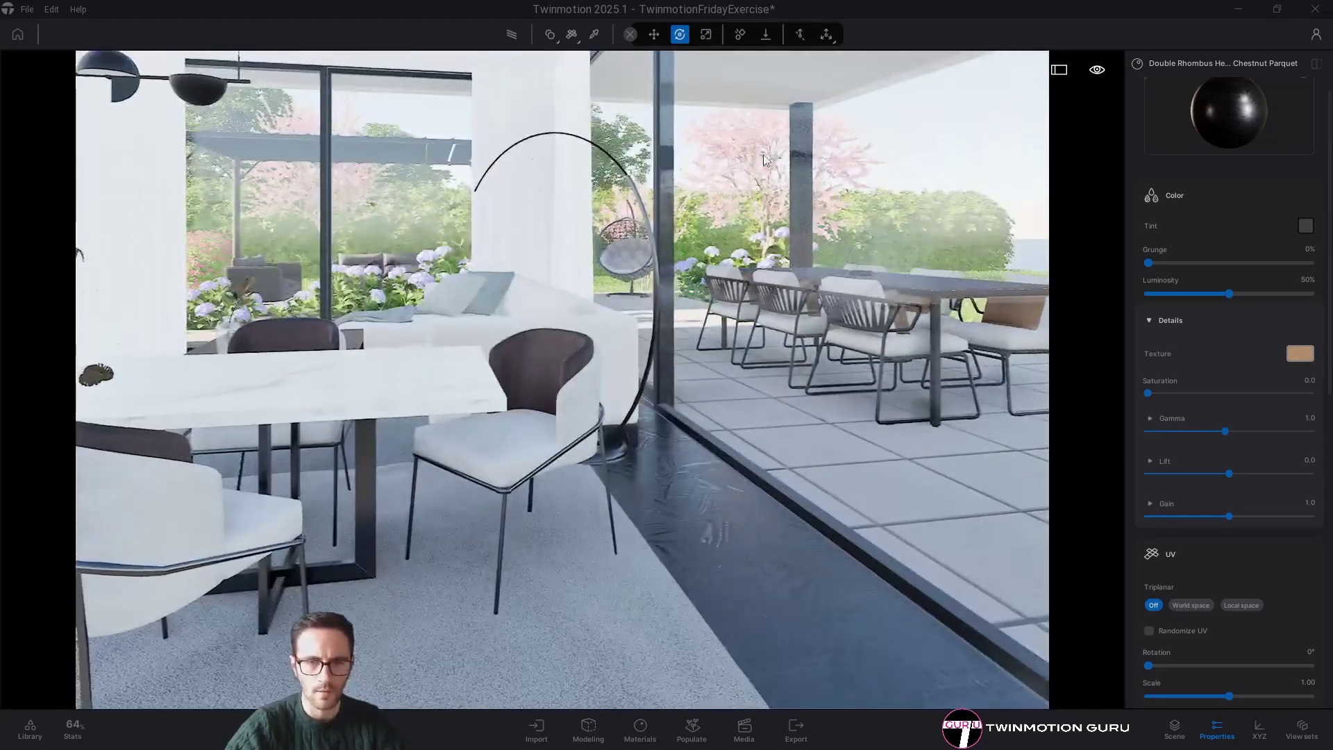
# - Restore the saved Image2 camera view of the dining room
pyautogui.click(744, 729)
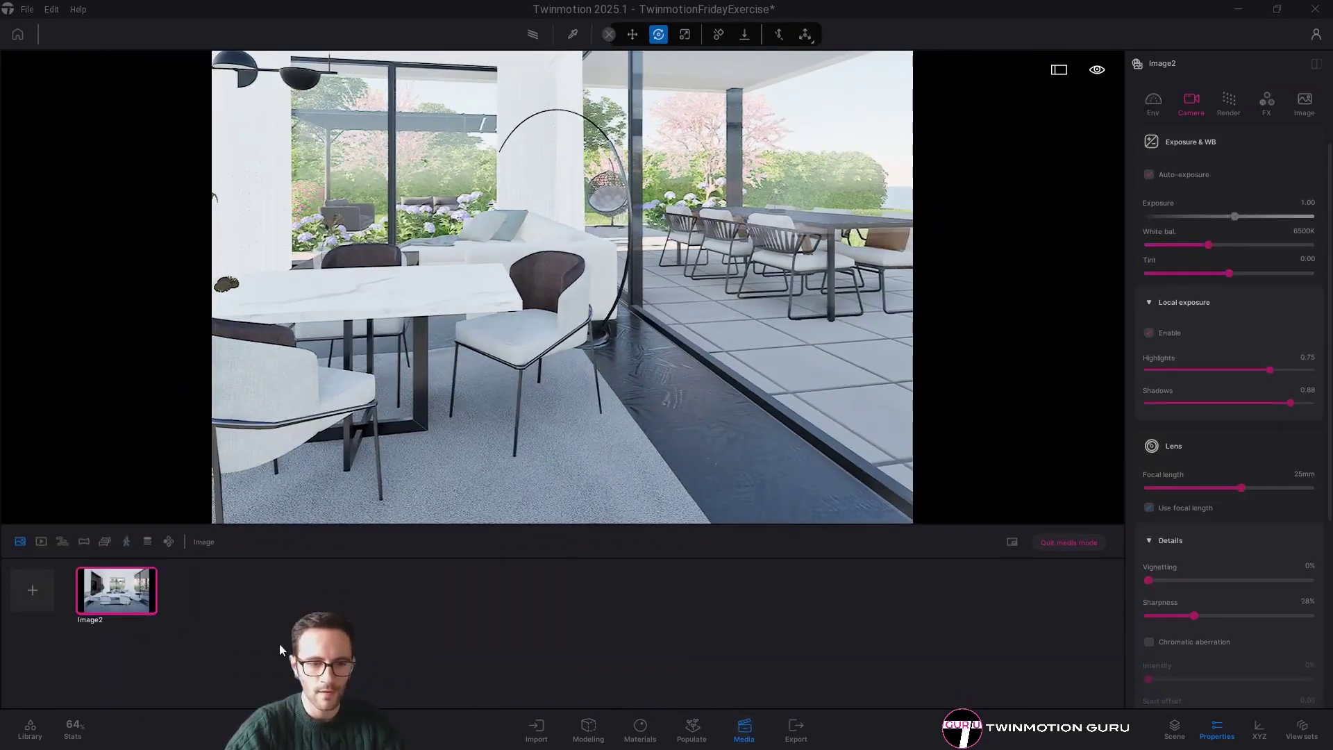
pyautogui.click(131, 608)
pyautogui.click(743, 729)
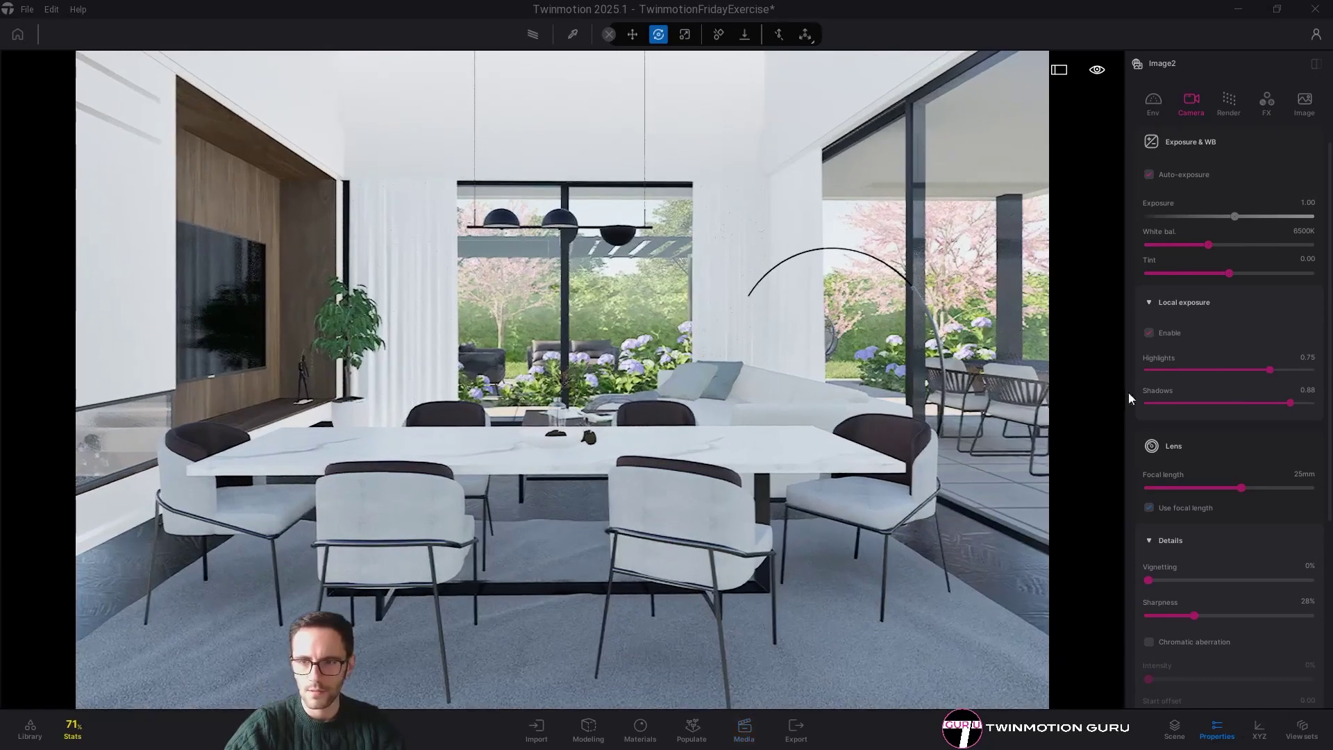
# - Switch the image's environment lighting from dynamic sky to HDRI
pyautogui.scroll(1, 1209, 386)
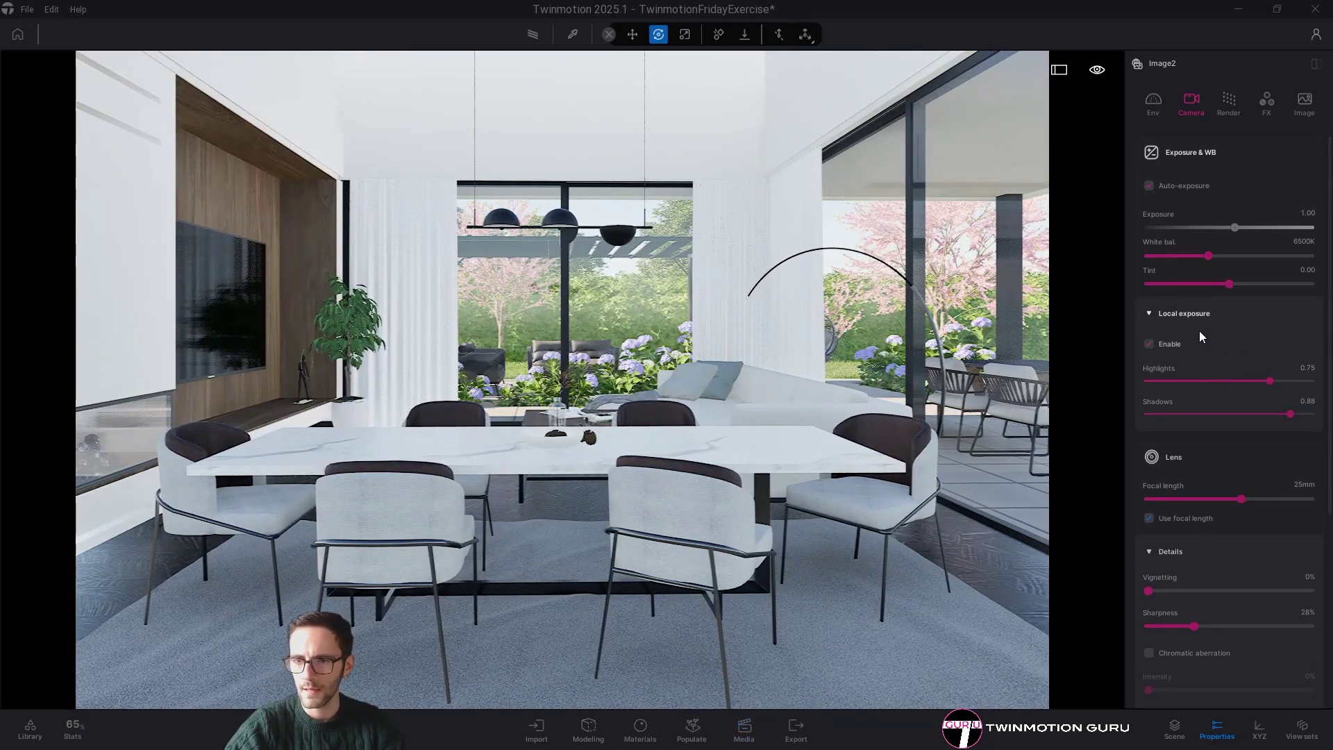
pyautogui.click(1147, 105)
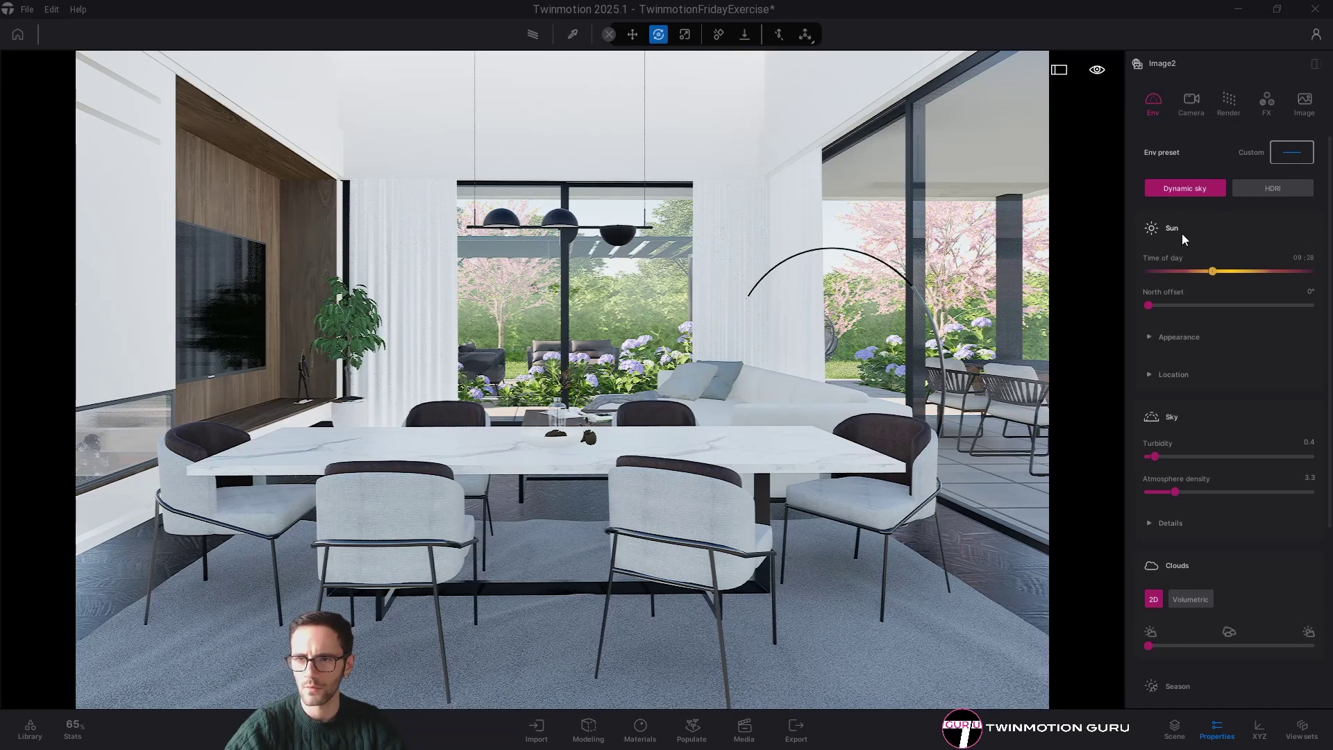
pyautogui.click(1263, 192)
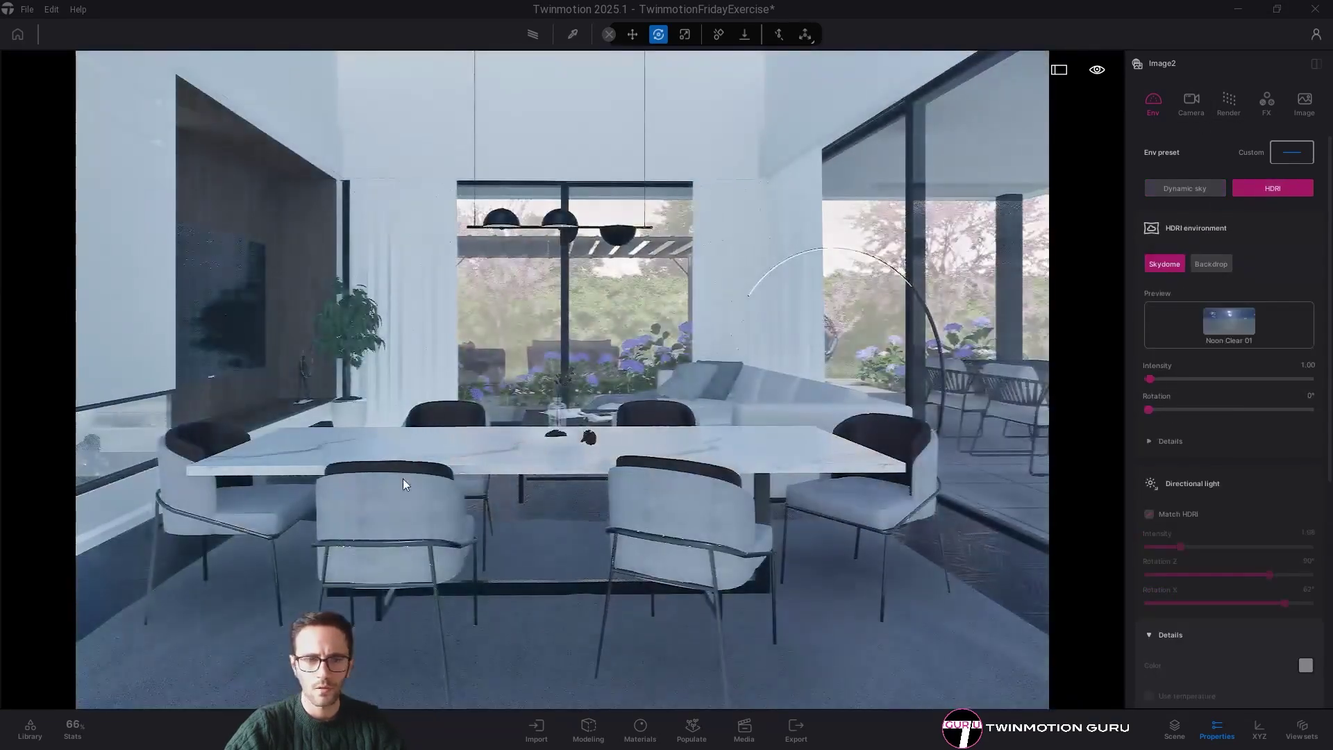
# - Download the MoAf Clear 03, 04, 05 and 06 HDRI skies from the library's clear Morning and afternoon category
pyautogui.click(30, 730)
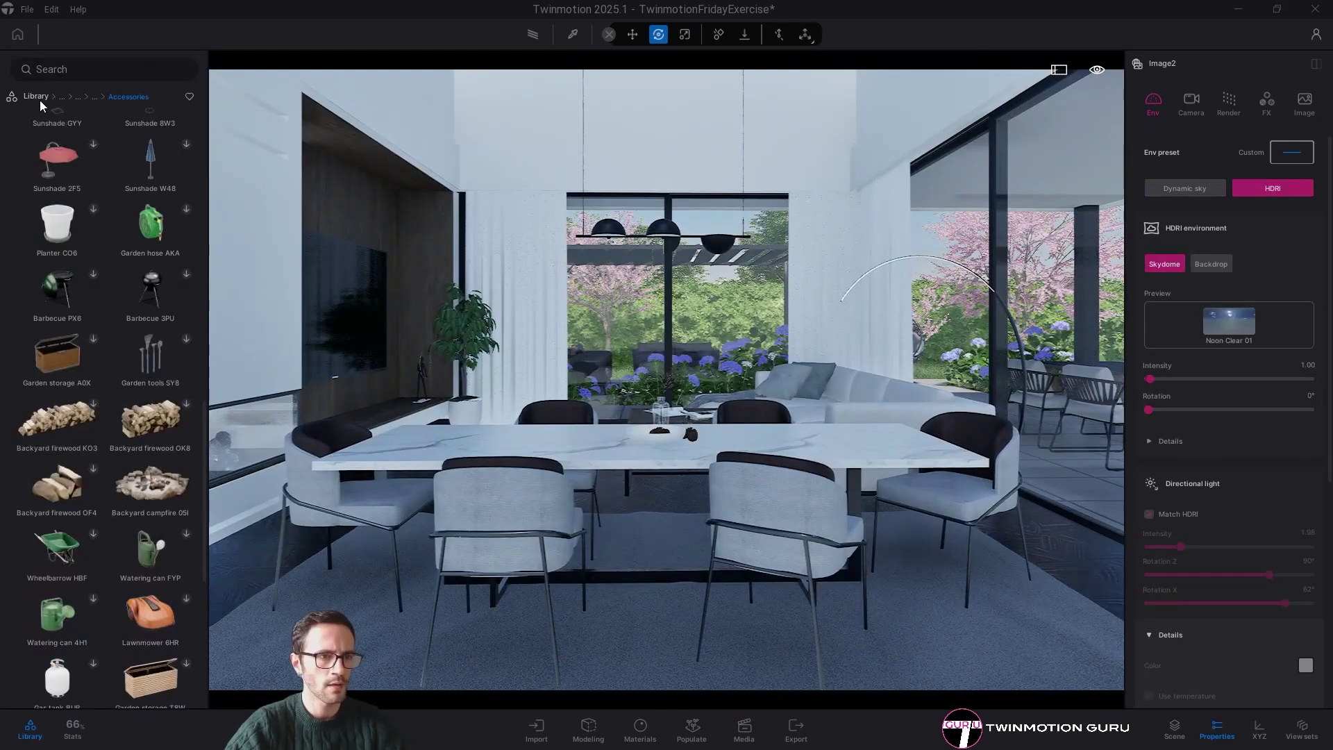
pyautogui.click(38, 98)
pyautogui.click(54, 281)
pyautogui.click(60, 154)
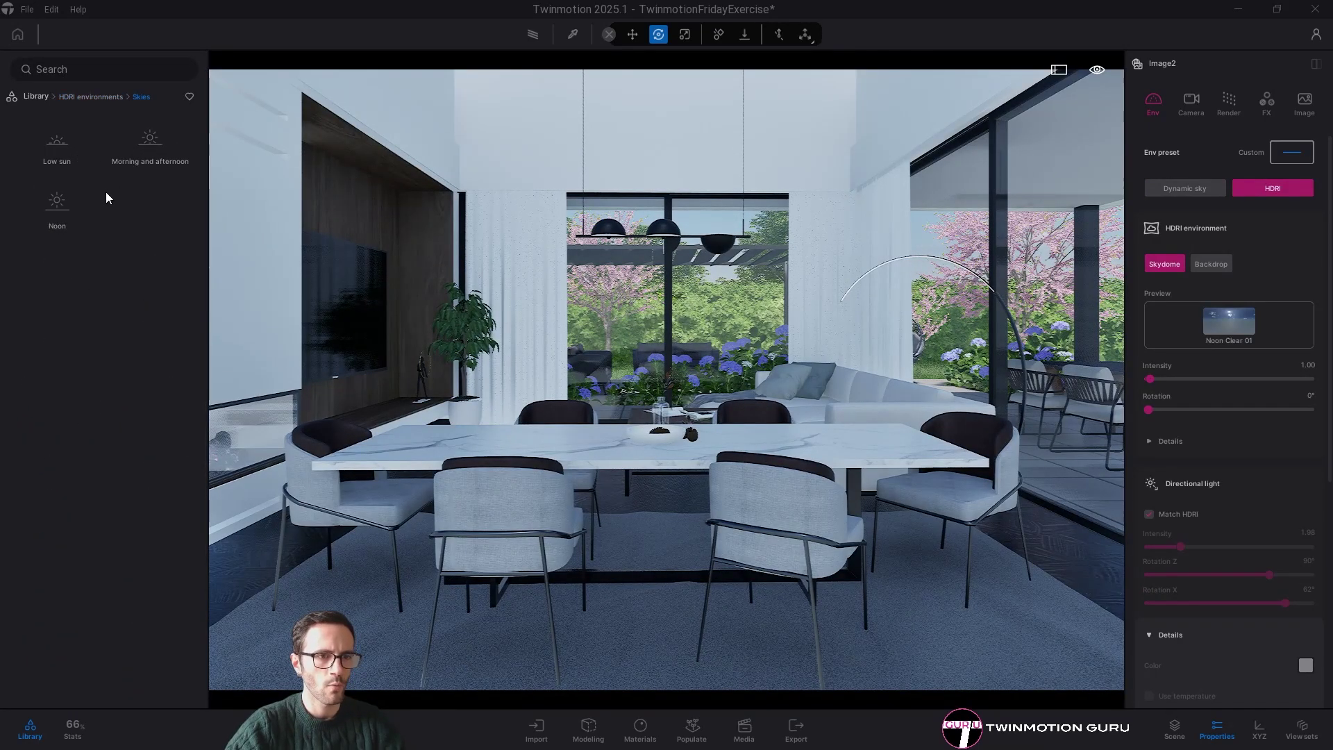
pyautogui.click(142, 152)
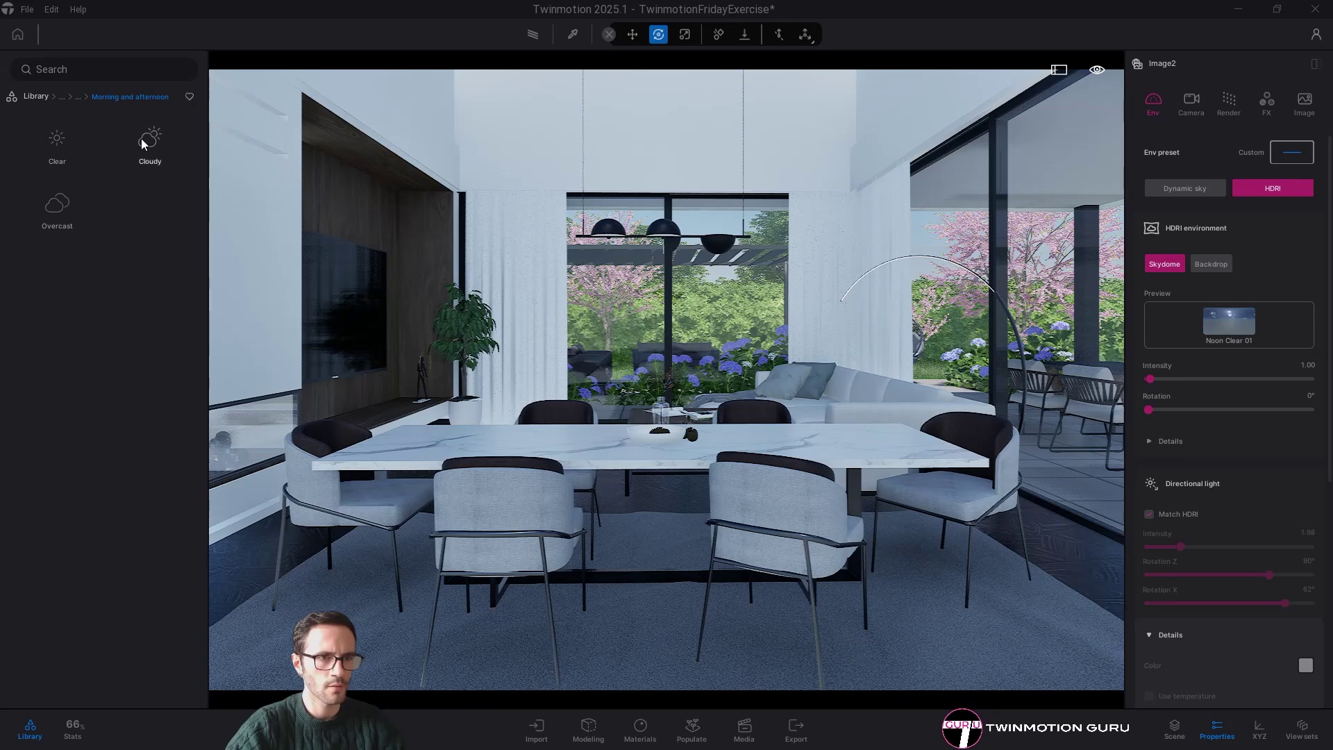
pyautogui.click(65, 147)
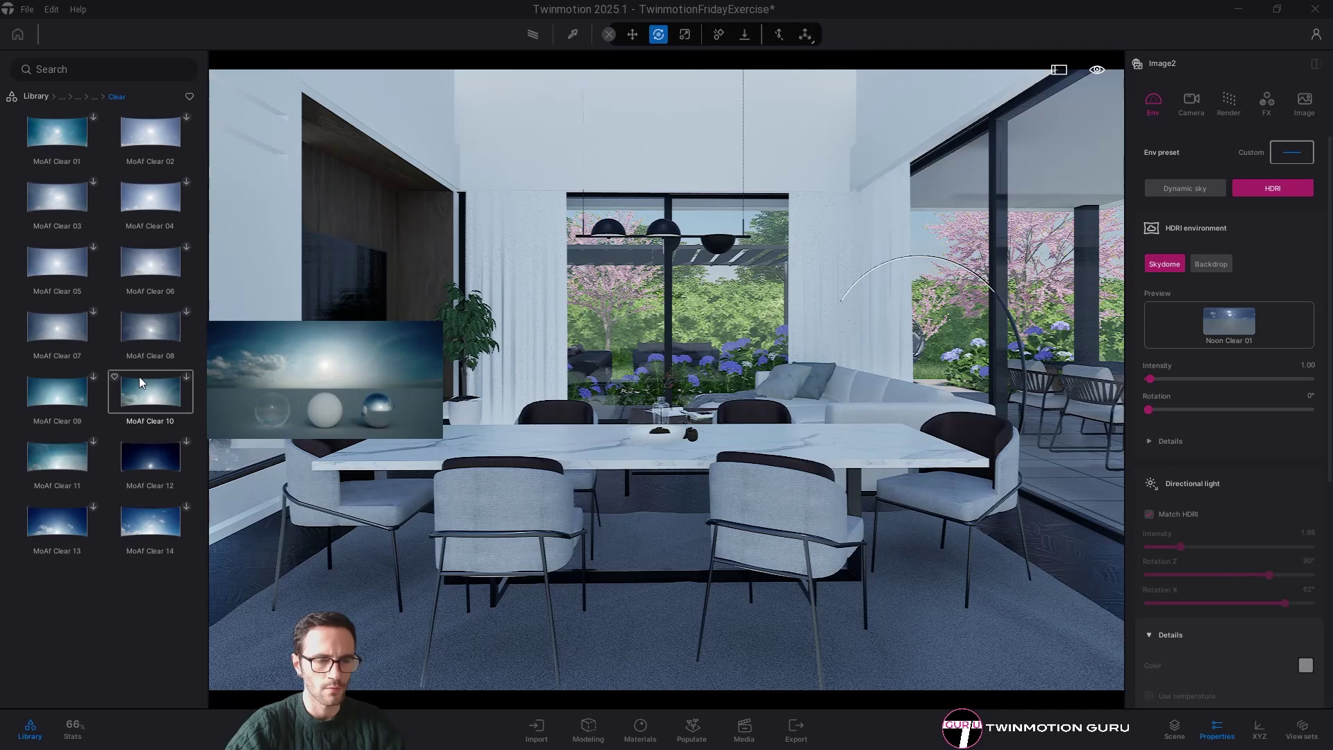
pyautogui.click(93, 246)
pyautogui.click(185, 186)
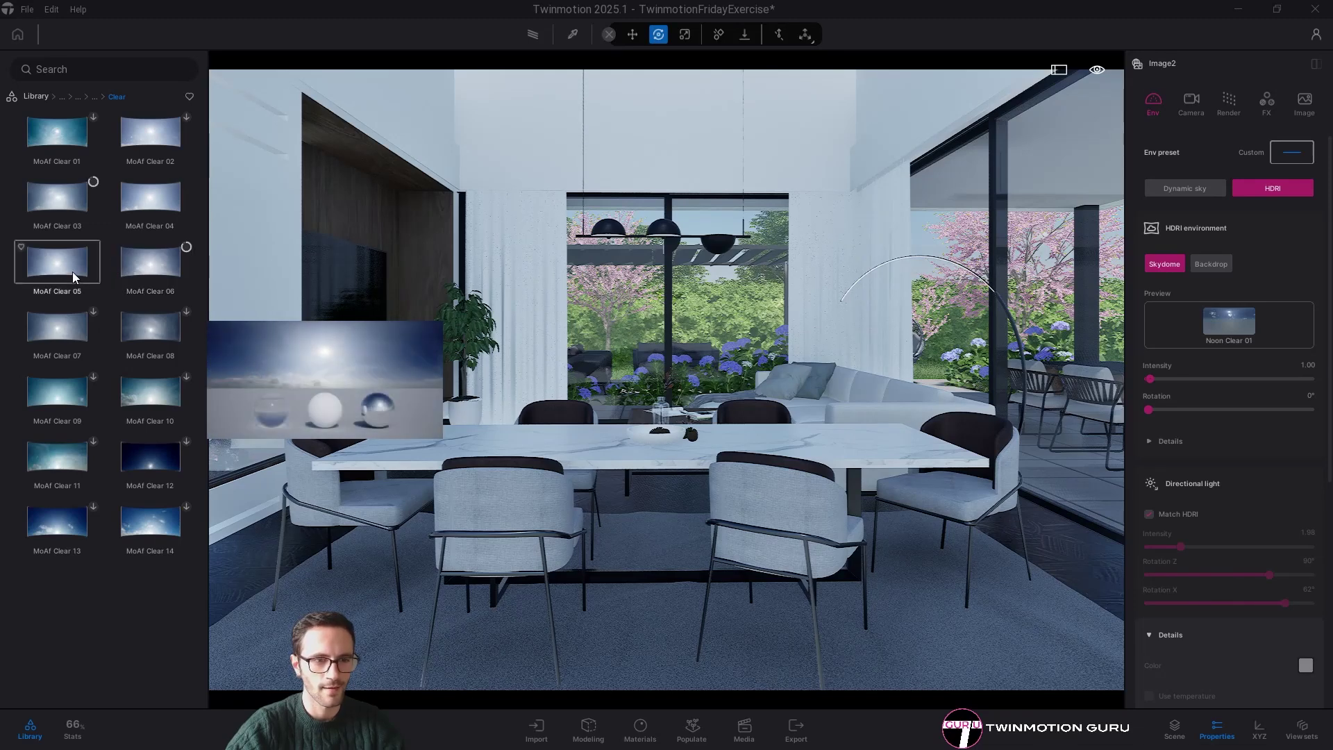
# - Apply the MoAf Clear 05 HDRI sky to the scene and set its rotation to 131°
pyautogui.moveTo(80, 269); pyautogui.dragTo(785, 293)
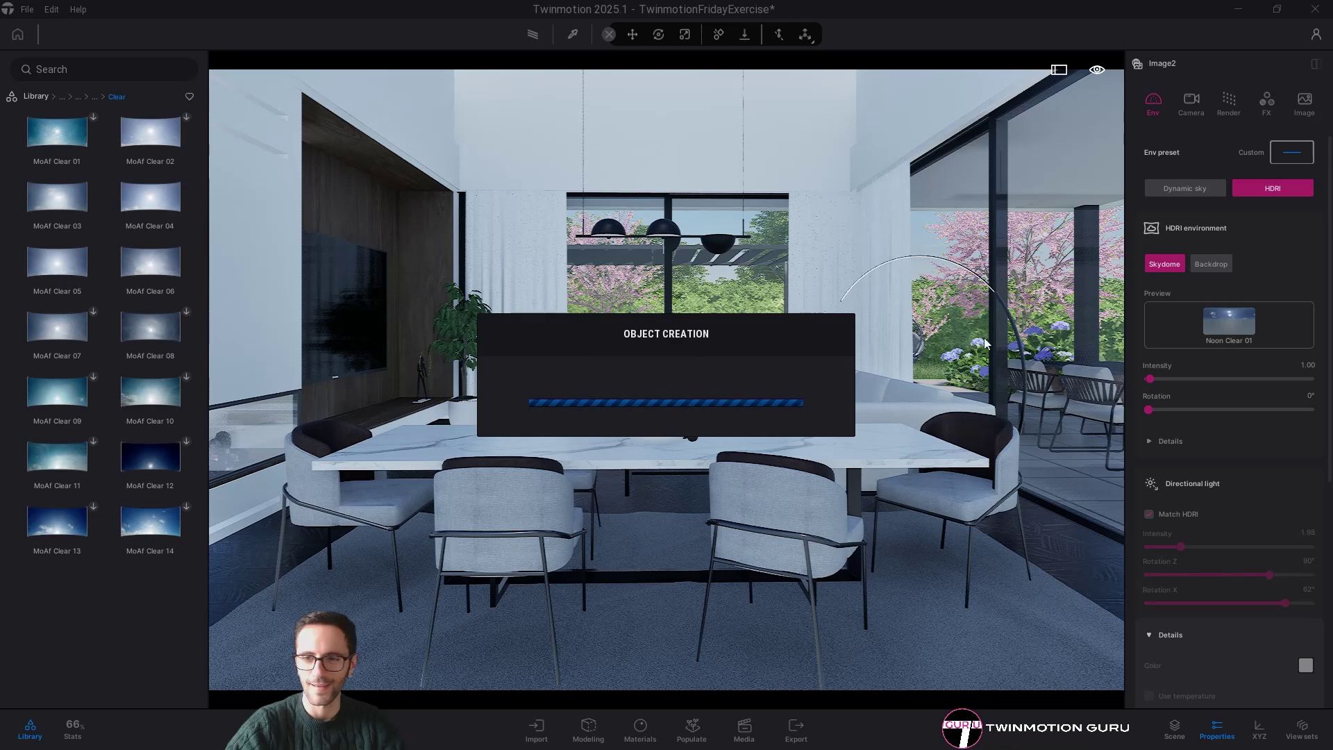
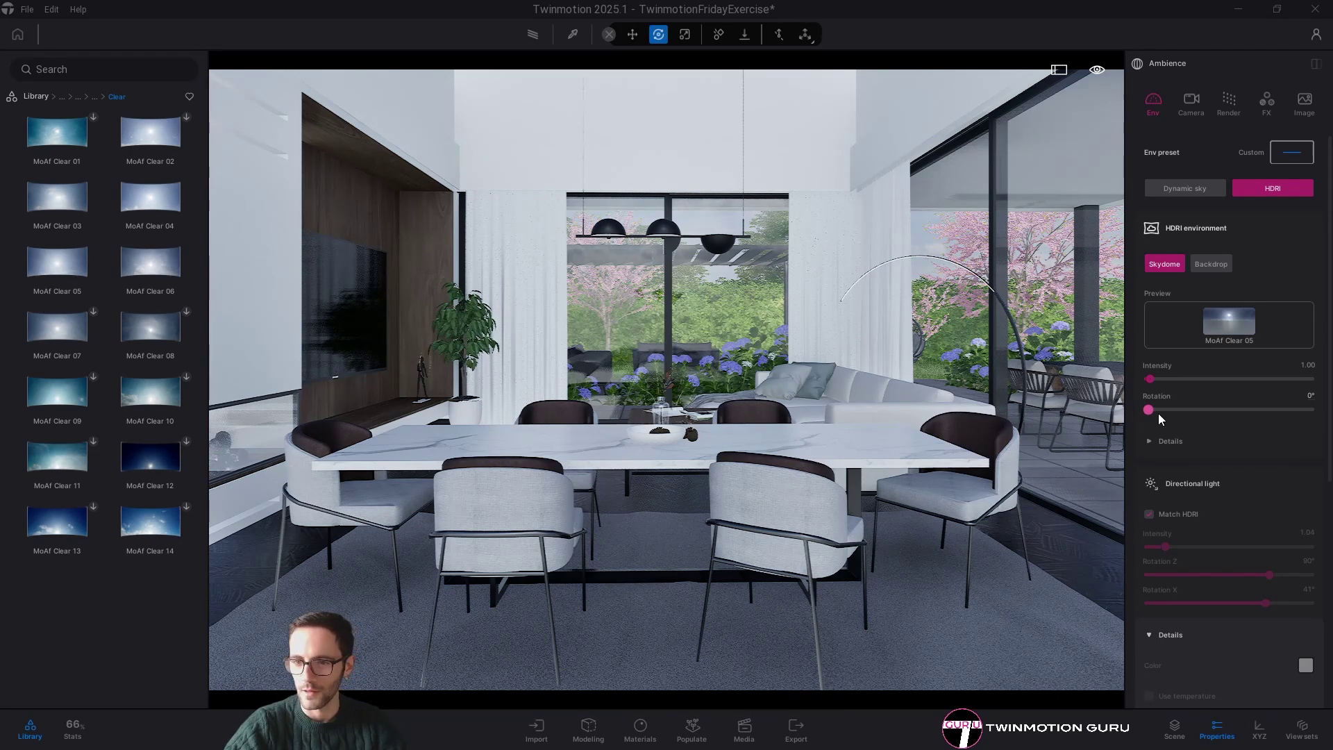
pyautogui.moveTo(1158, 411); pyautogui.dragTo(1208, 412)
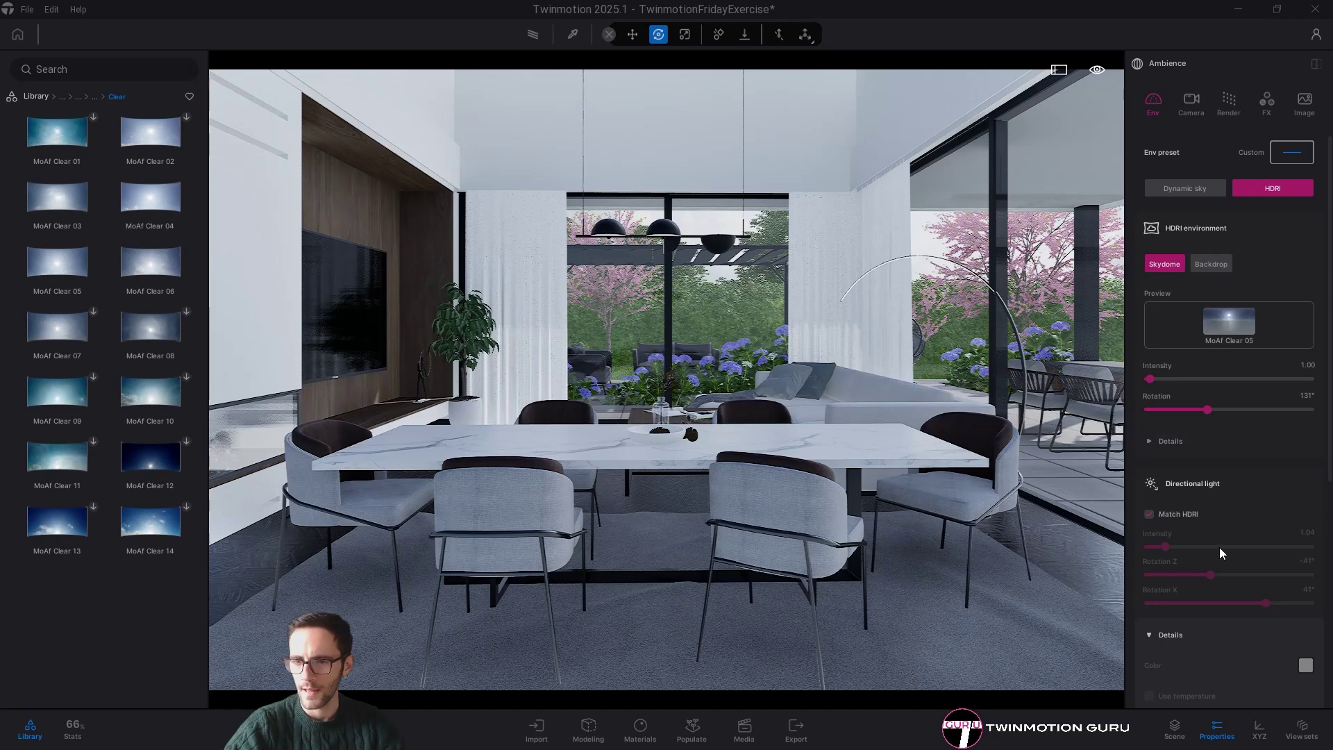
pyautogui.scroll(-2, 1221, 547)
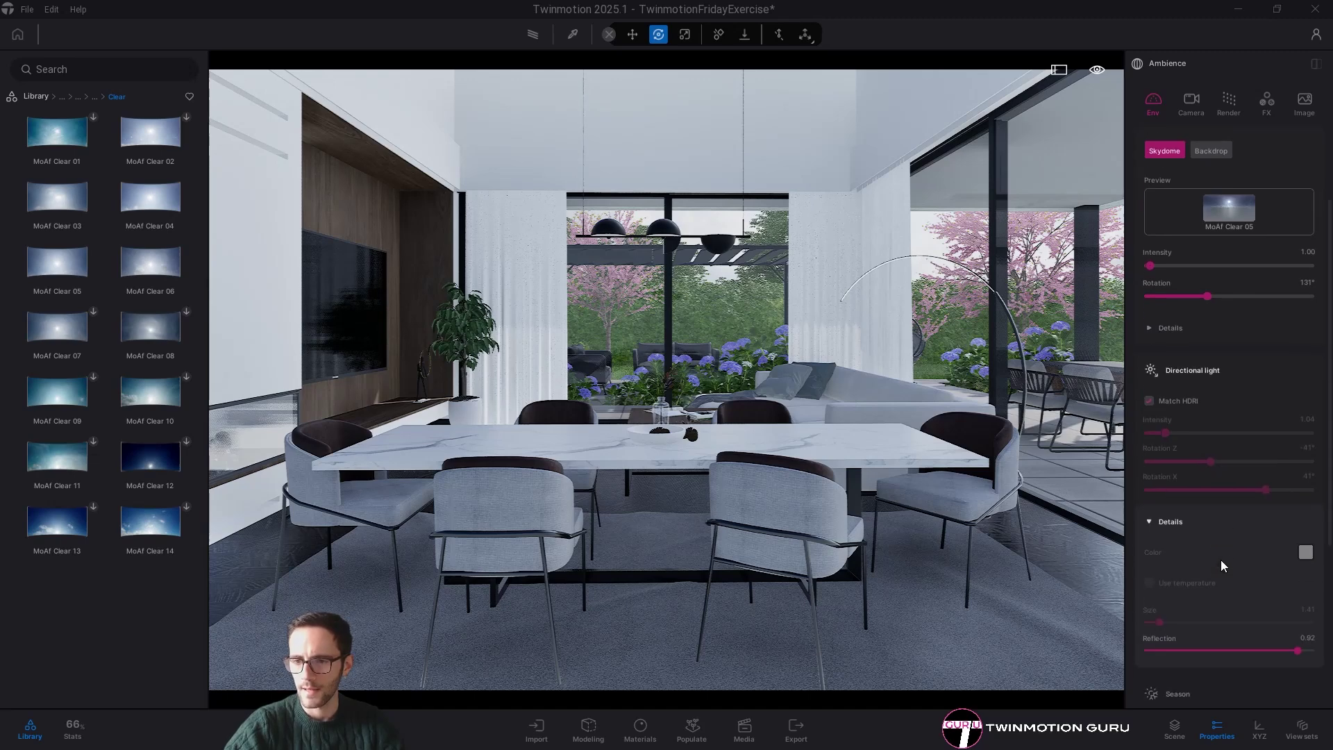
# - Switch the real-time global illumination in the render settings from Standard to Lumen
pyautogui.click(1187, 110)
pyautogui.click(1233, 105)
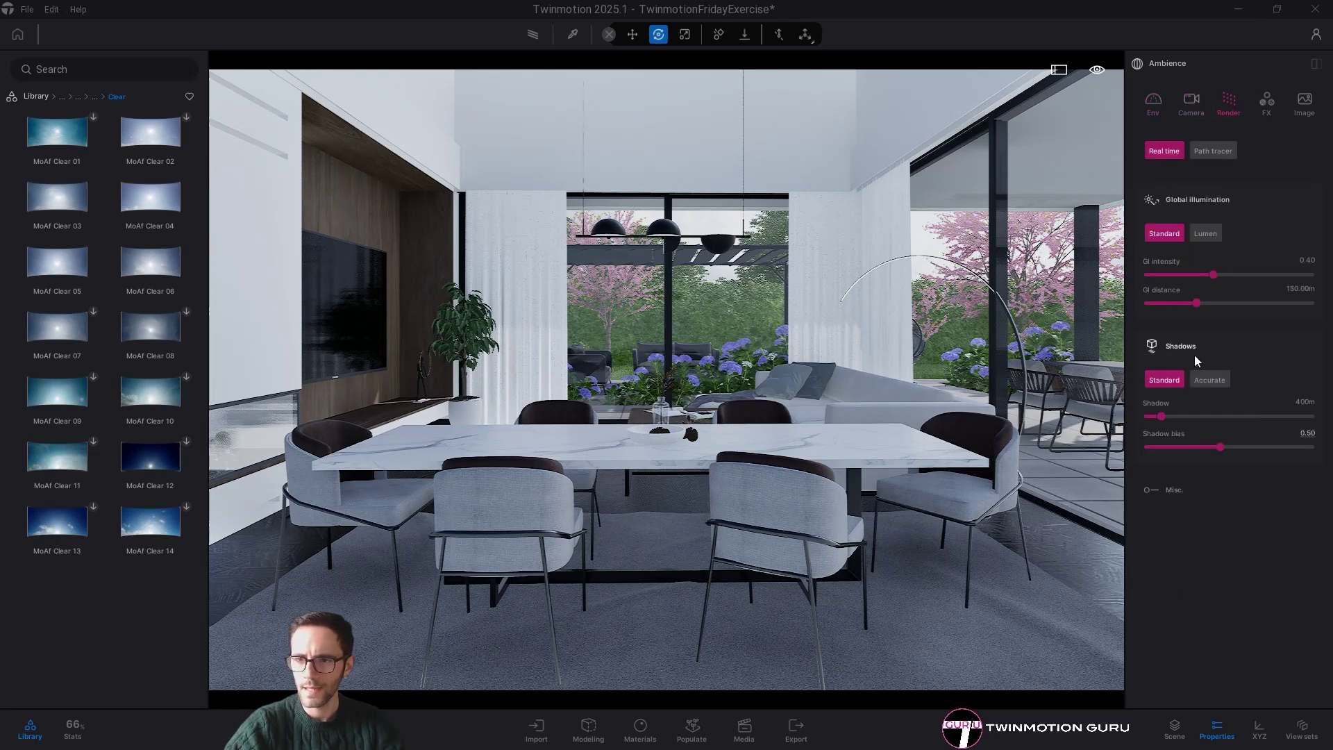
pyautogui.click(1196, 235)
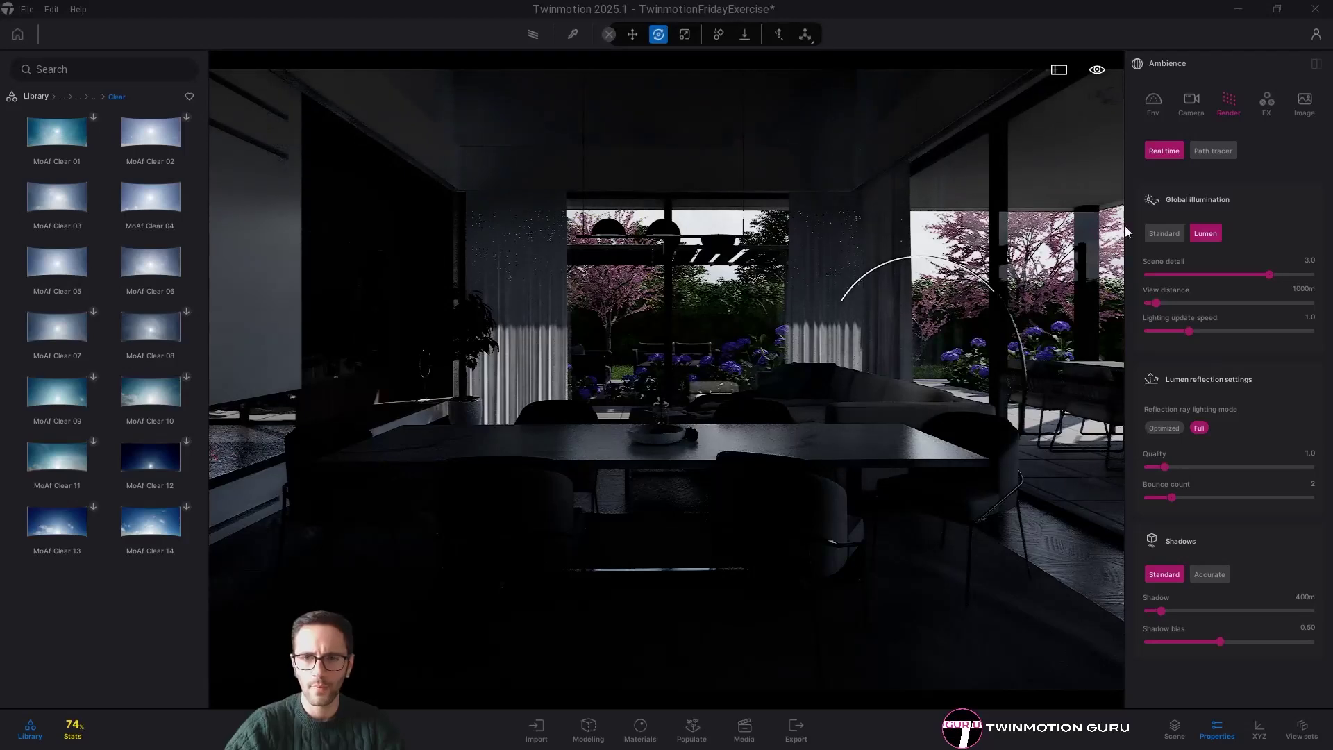
# - Turn off the camera's auto-exposure and set the exposure manually to 12.23
pyautogui.click(1191, 110)
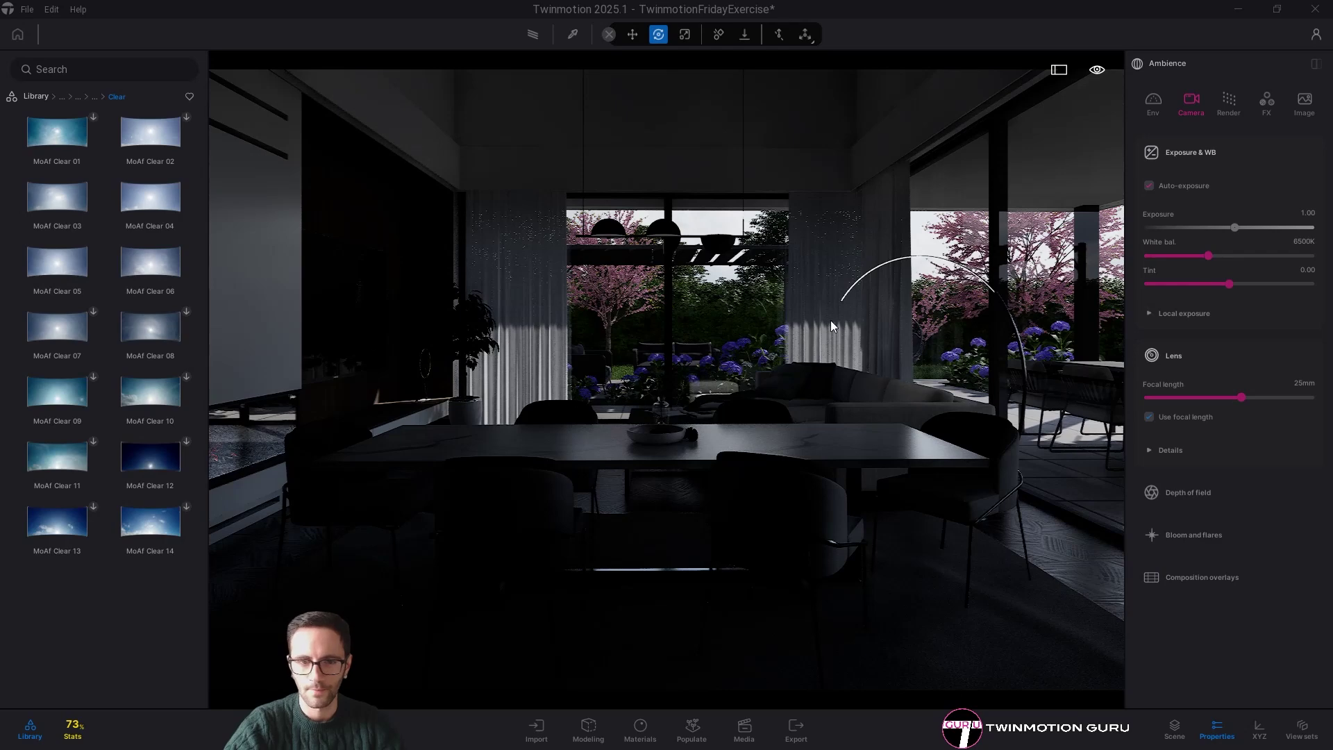
pyautogui.click(1157, 188)
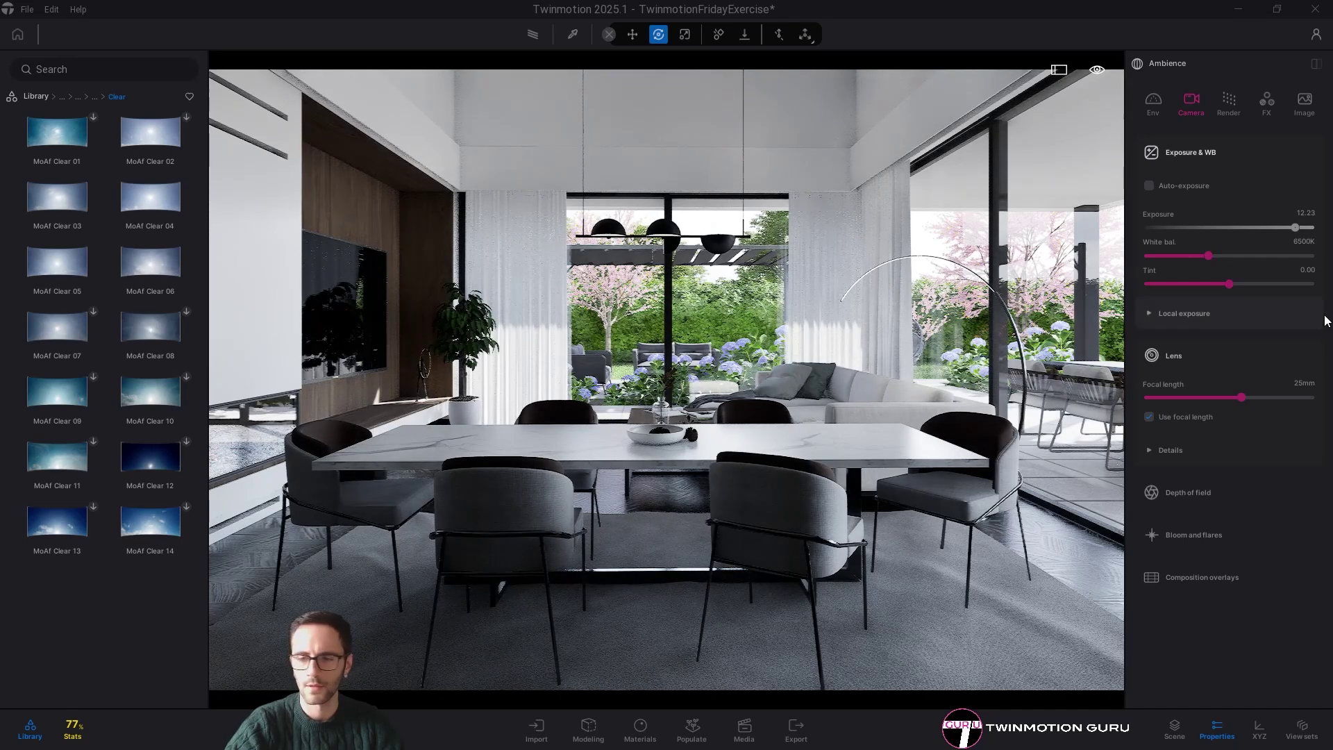
# - Unlink the directional light from the HDRI, colour it by temperature and warm it to about 4630 K
pyautogui.click(1158, 104)
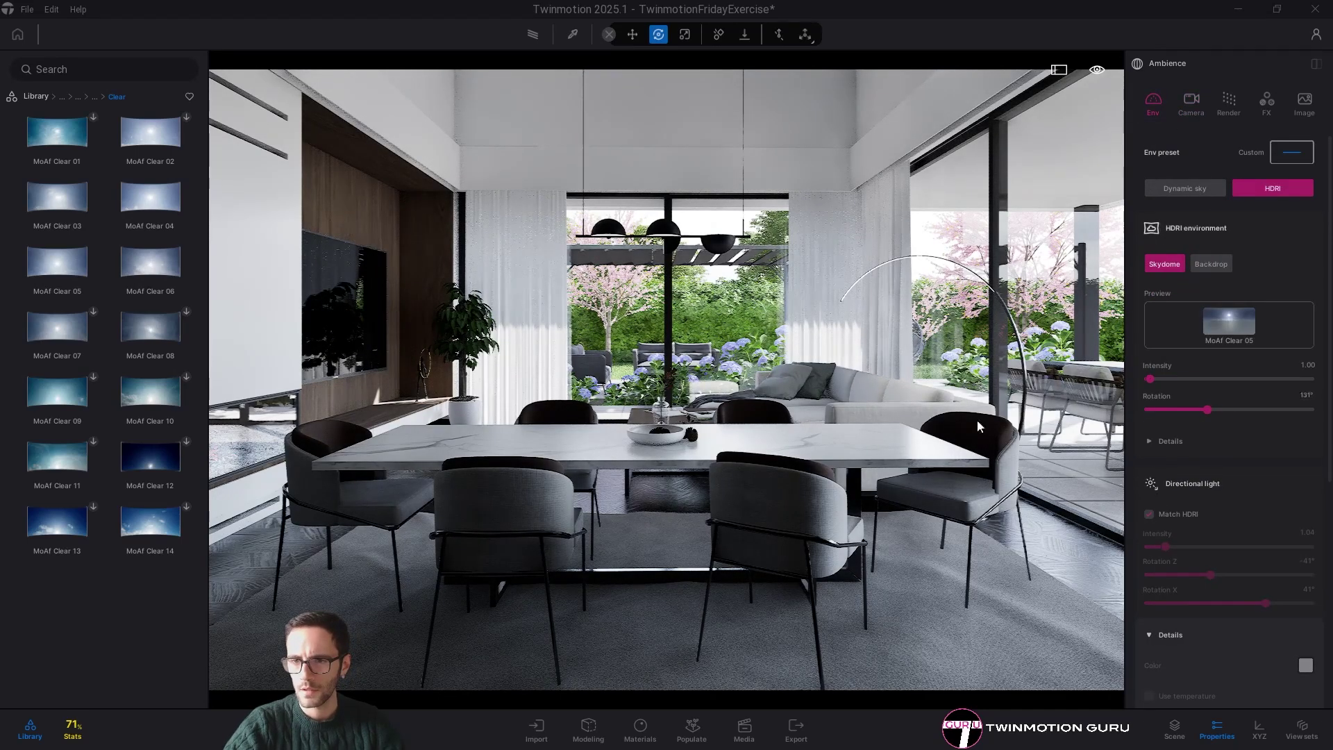
pyautogui.scroll(-2, 1202, 450)
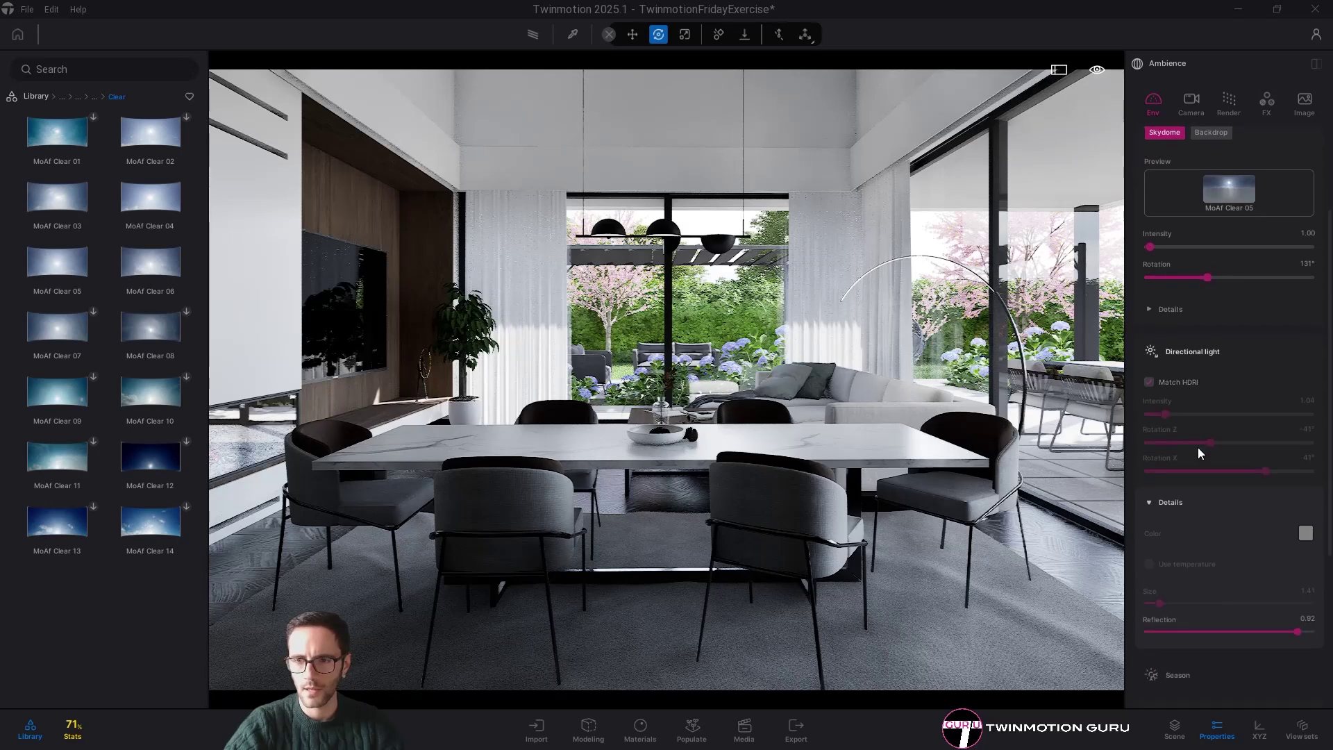
pyautogui.click(1150, 383)
pyautogui.scroll(-1, 1311, 559)
pyautogui.click(1190, 510)
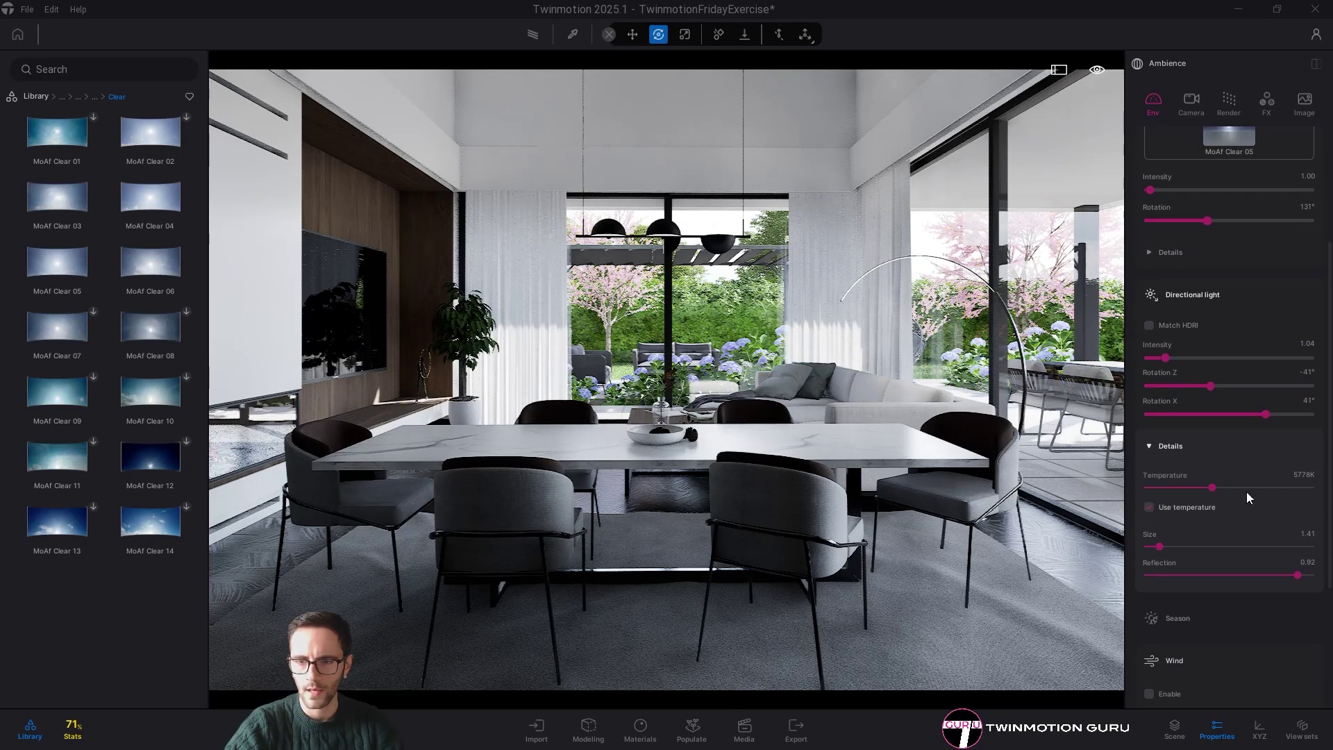
pyautogui.moveTo(1248, 491); pyautogui.dragTo(1186, 489)
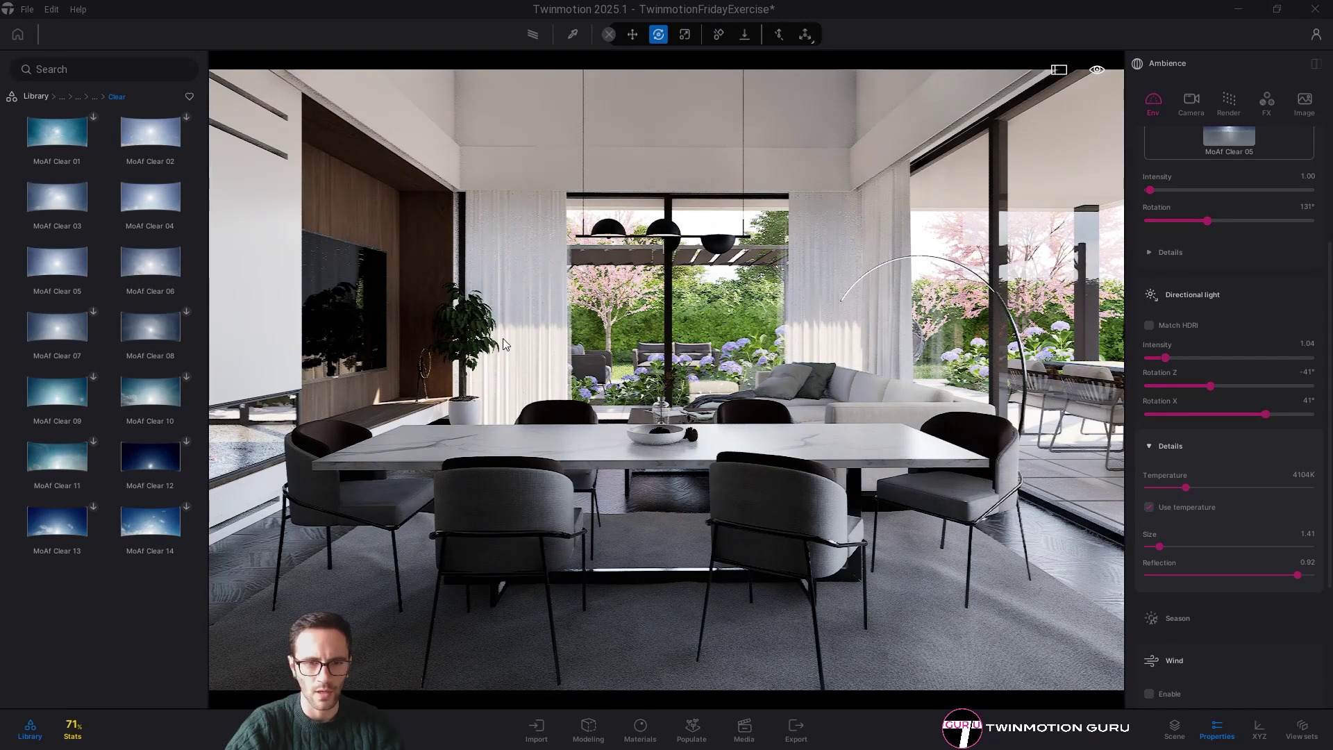
pyautogui.moveTo(1222, 489); pyautogui.dragTo(1248, 489)
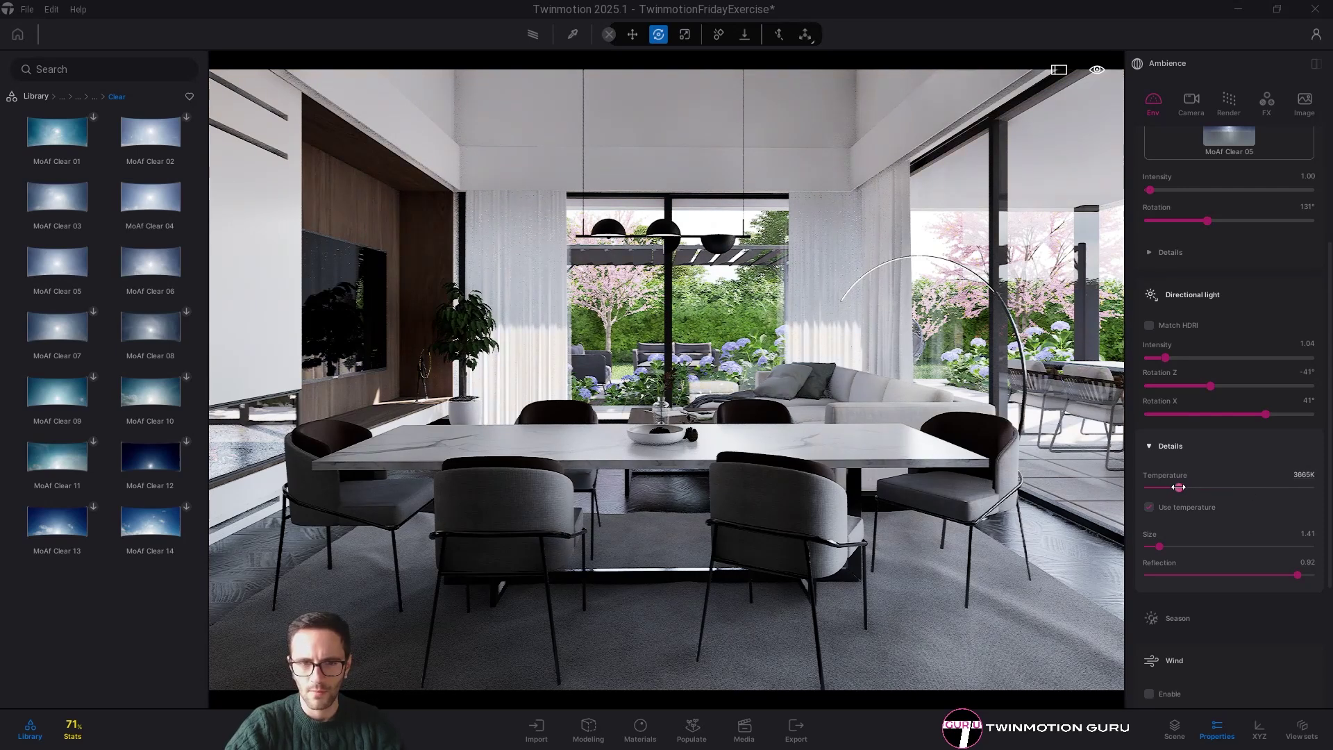
pyautogui.moveTo(1179, 487); pyautogui.dragTo(1190, 491)
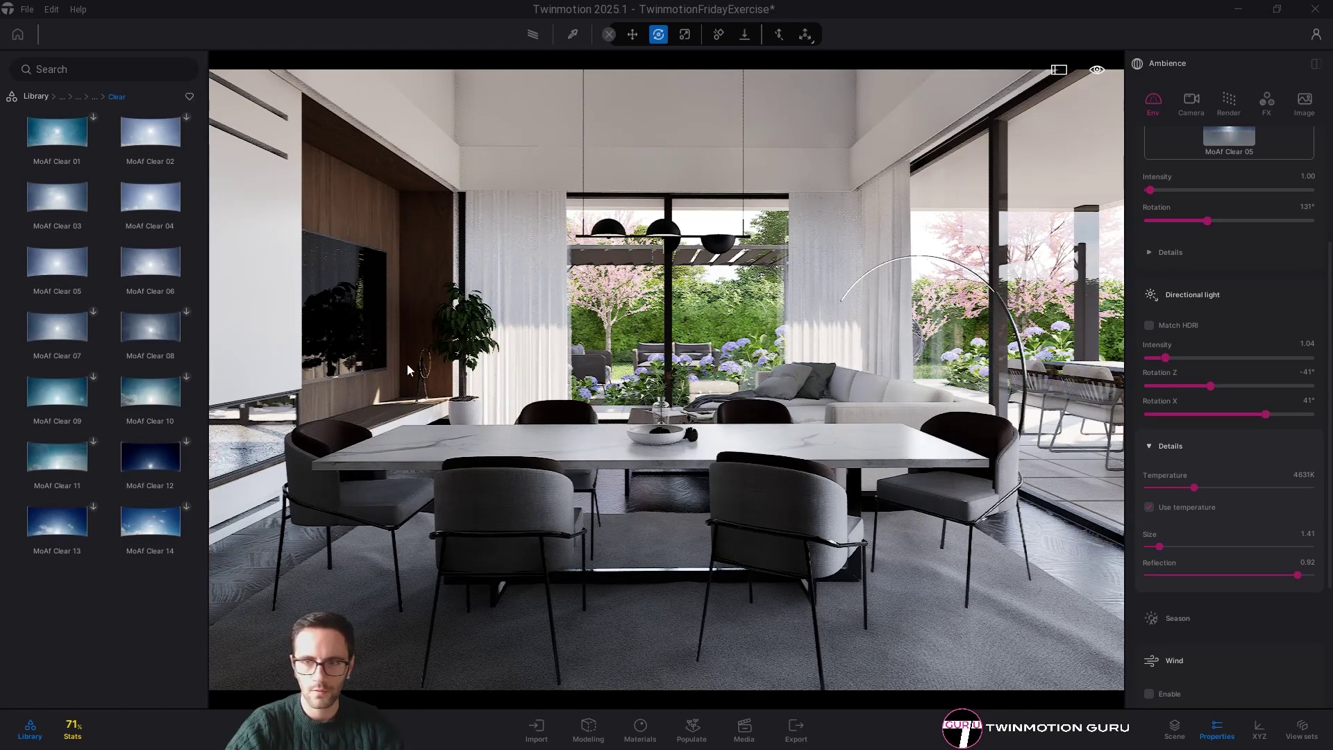
# - Switch the render mode from real time to path tracer and hide the library
pyautogui.click(1227, 101)
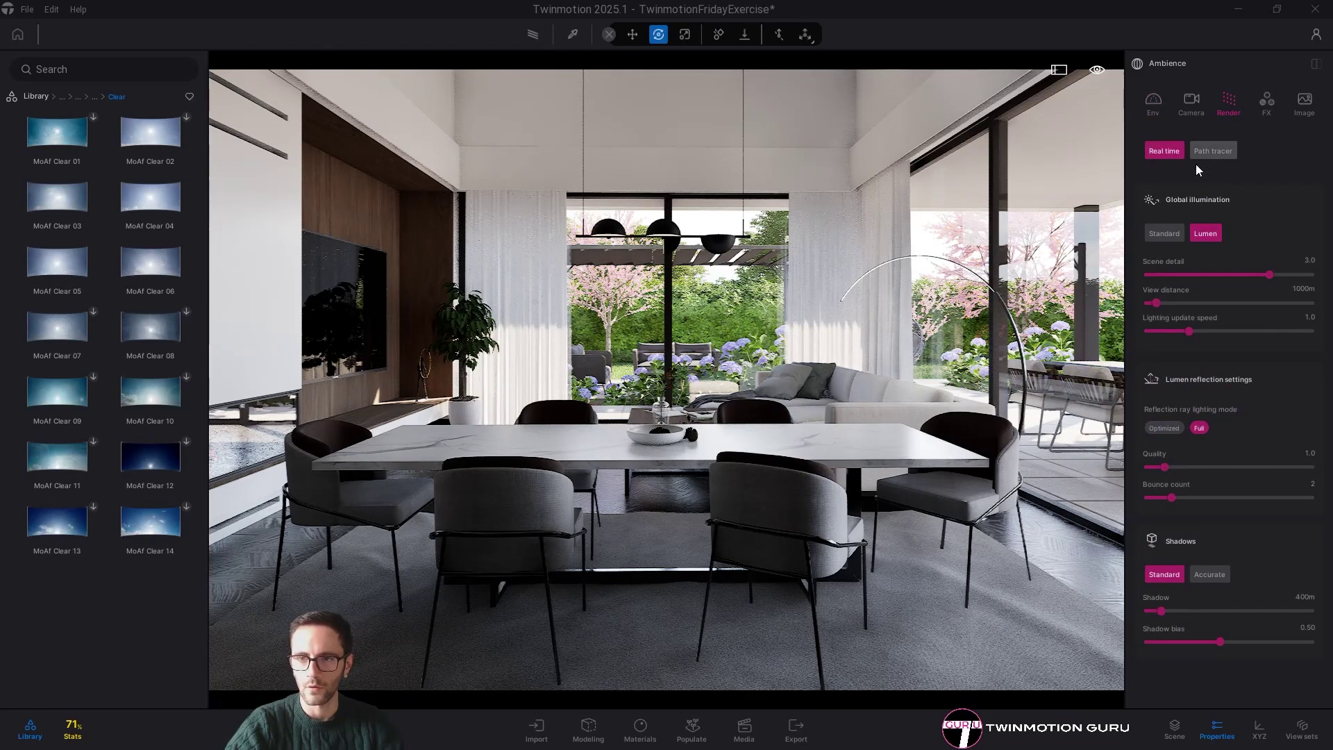
pyautogui.click(1208, 151)
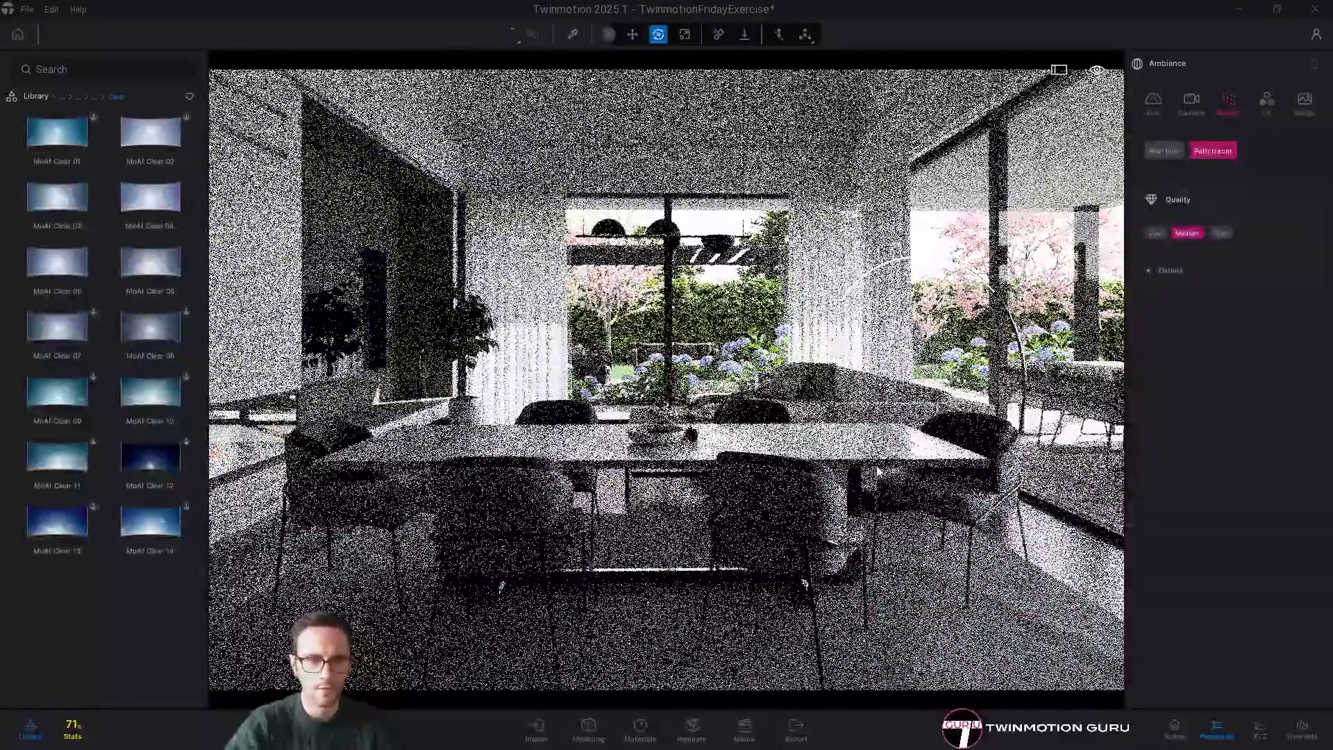
pyautogui.click(29, 740)
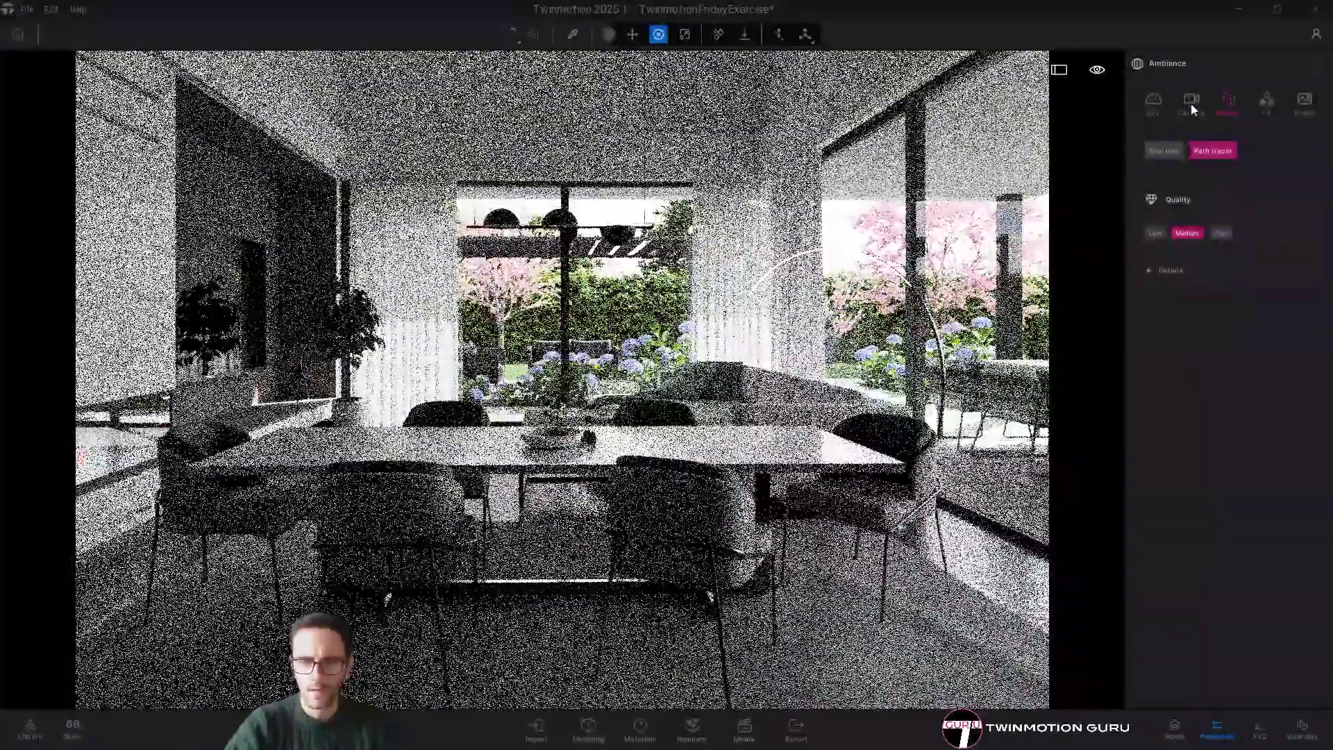
# - Set the camera's local exposure to 0.37 for highlights and 1.00 for shadows
pyautogui.click(1191, 103)
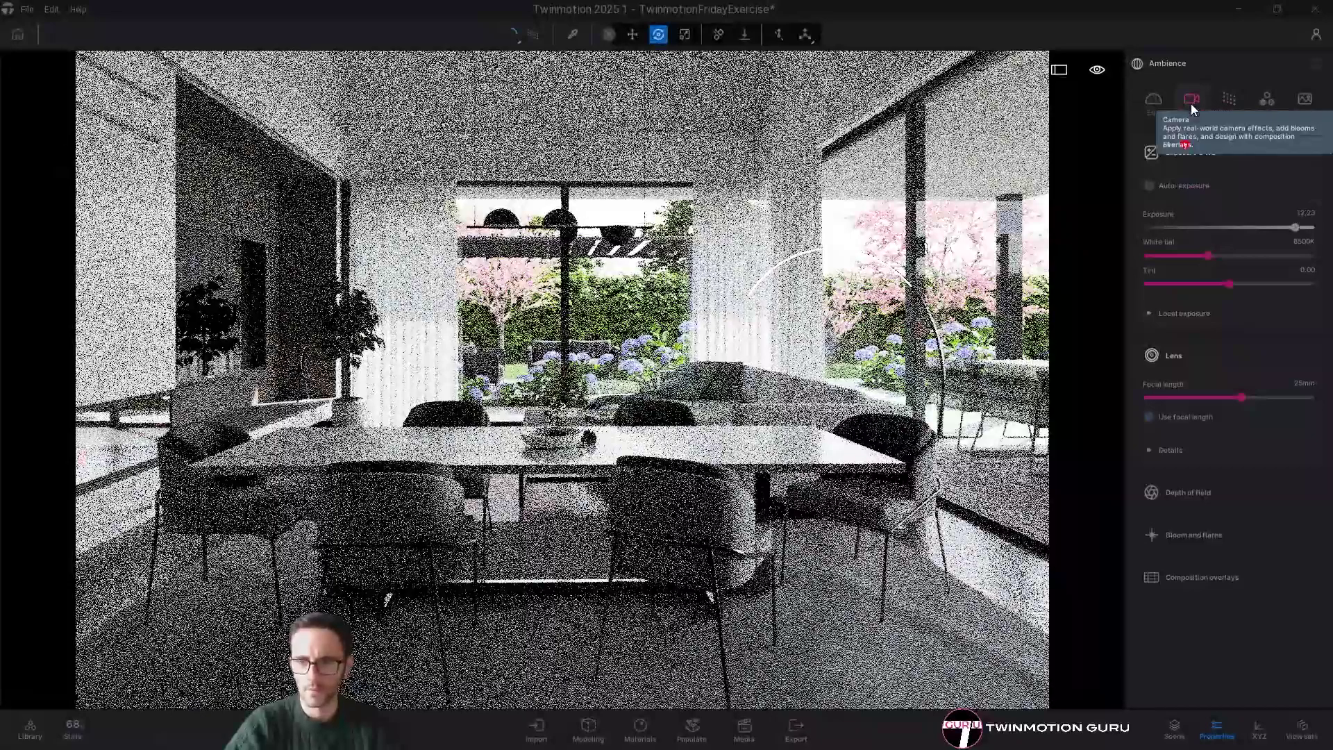
pyautogui.click(1184, 314)
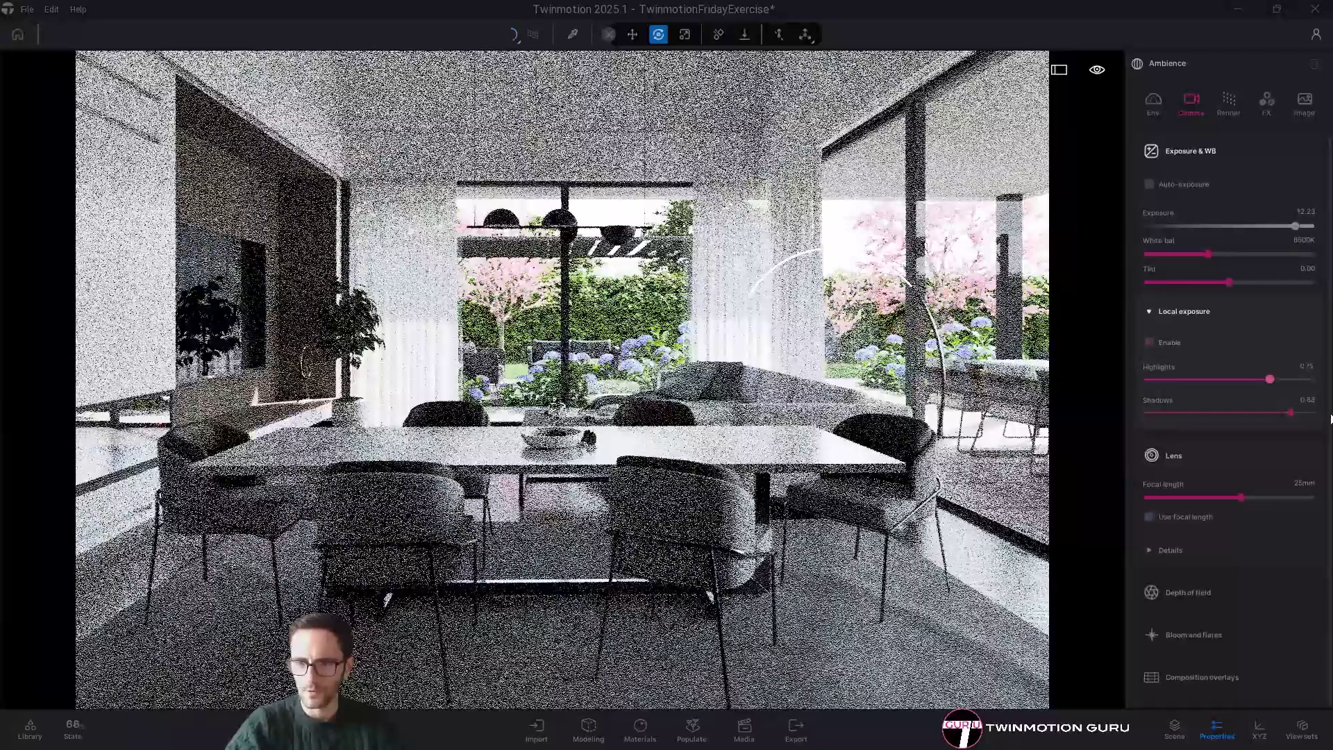
pyautogui.moveTo(1290, 413); pyautogui.dragTo(1330, 413)
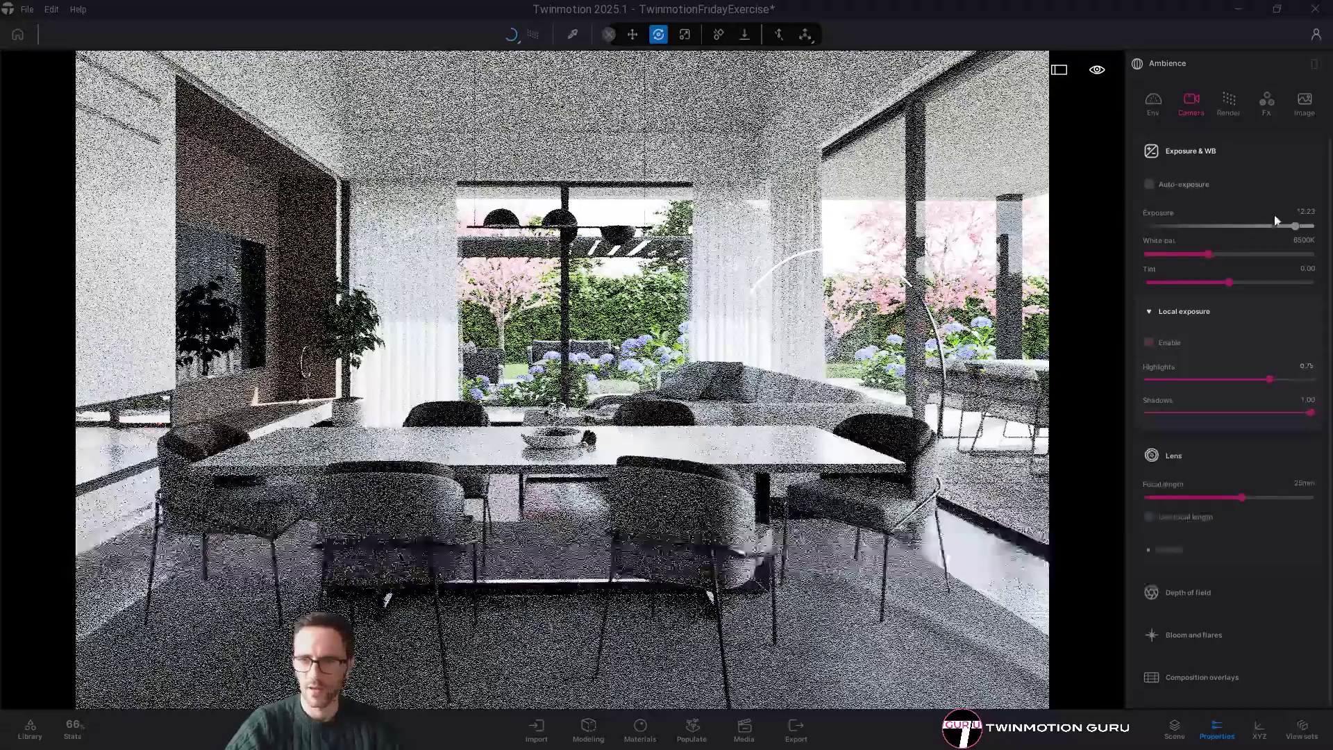
pyautogui.click(1207, 379)
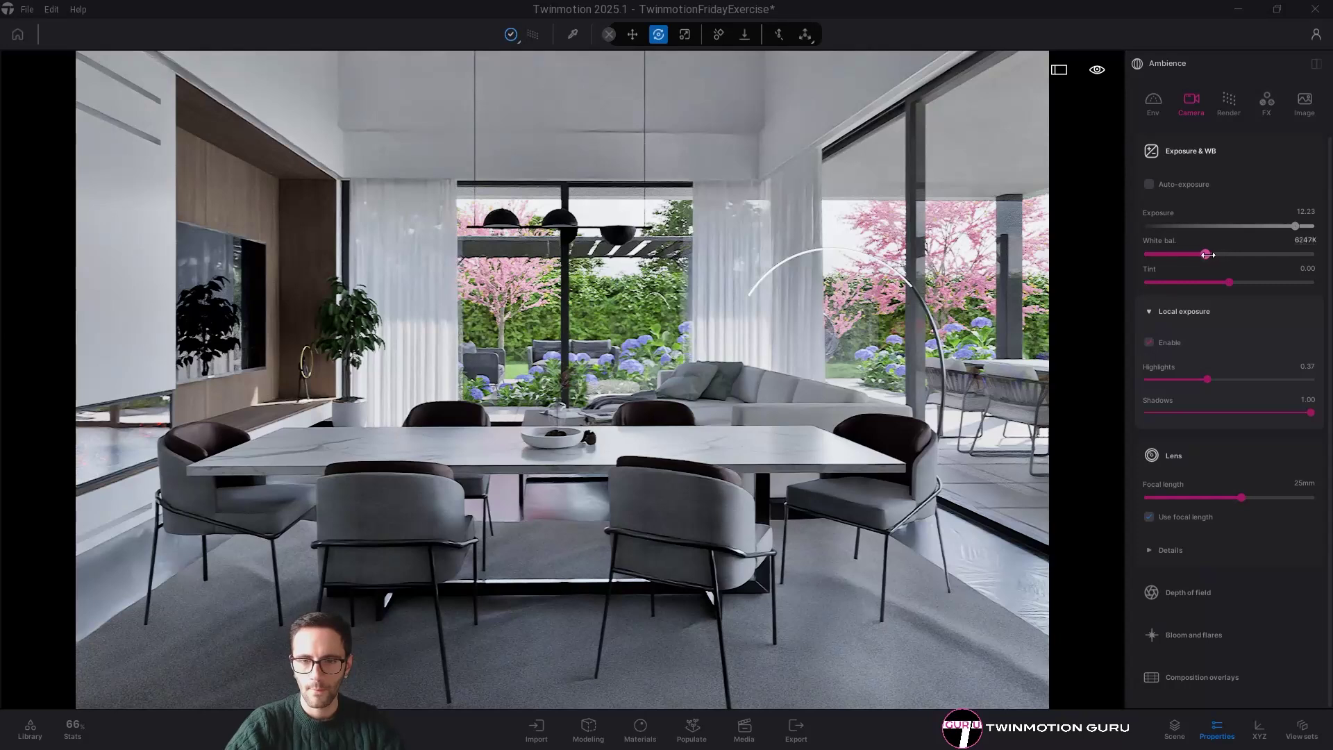
# - Set the camera's white balance to about 8900 K and the exposure to 13
pyautogui.moveTo(1207, 255)
pyautogui.mouseDown()
pyautogui.moveTo(1224, 256)
pyautogui.moveTo(1211, 257)
pyautogui.mouseUp()
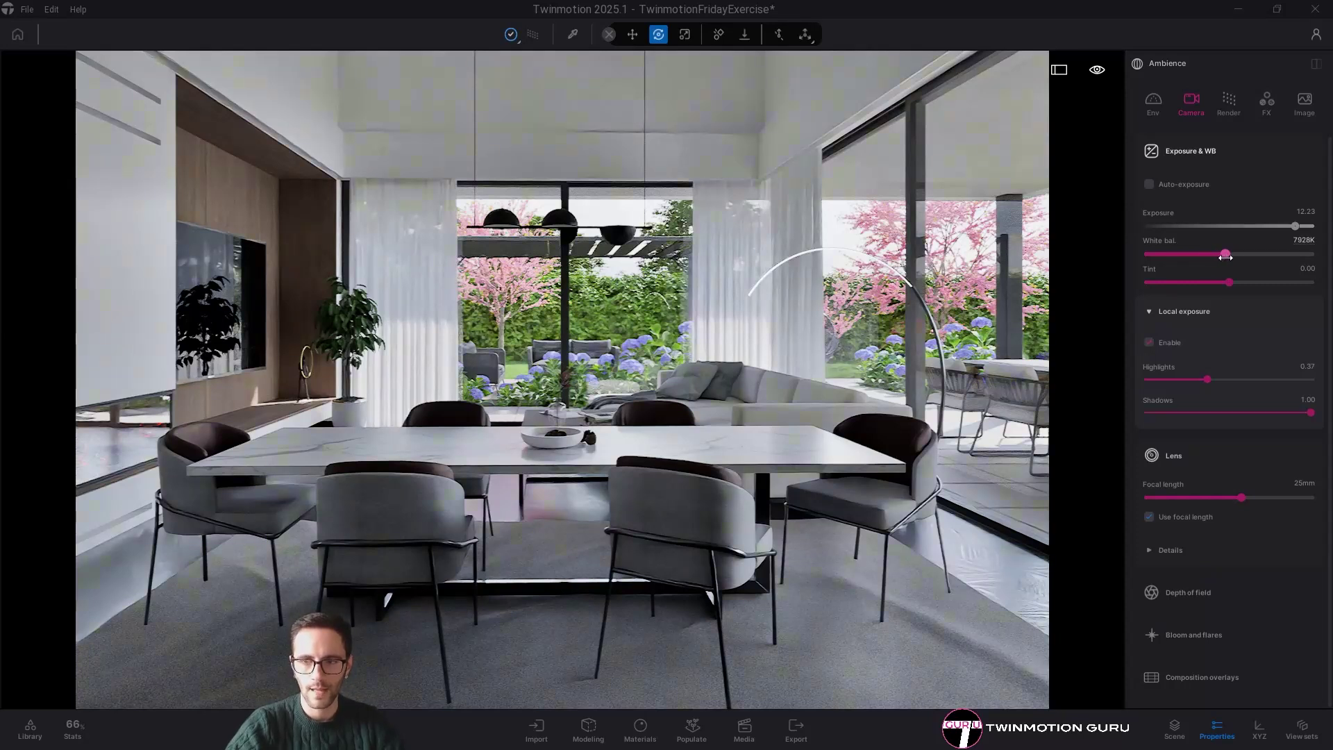
pyautogui.moveTo(1236, 257)
pyautogui.mouseDown()
pyautogui.moveTo(1182, 270)
pyautogui.moveTo(1238, 258)
pyautogui.mouseUp()
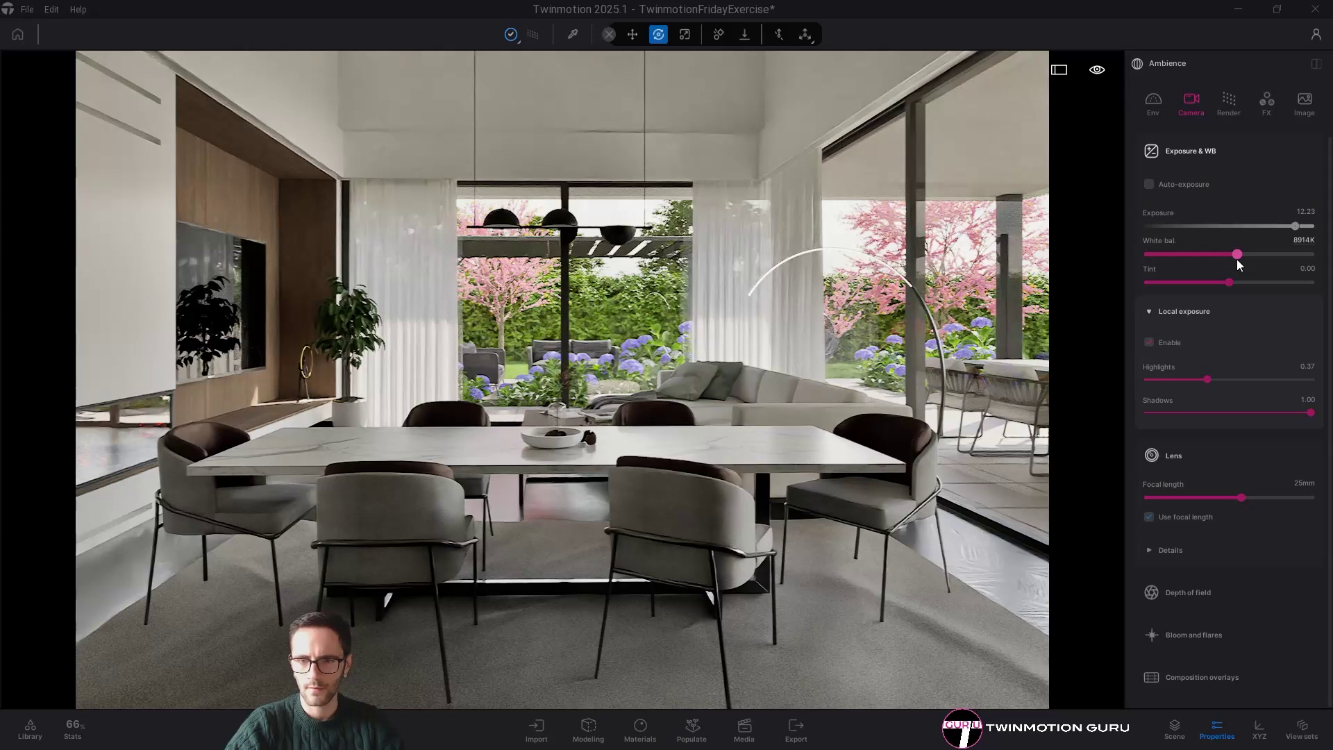
pyautogui.click(1306, 214)
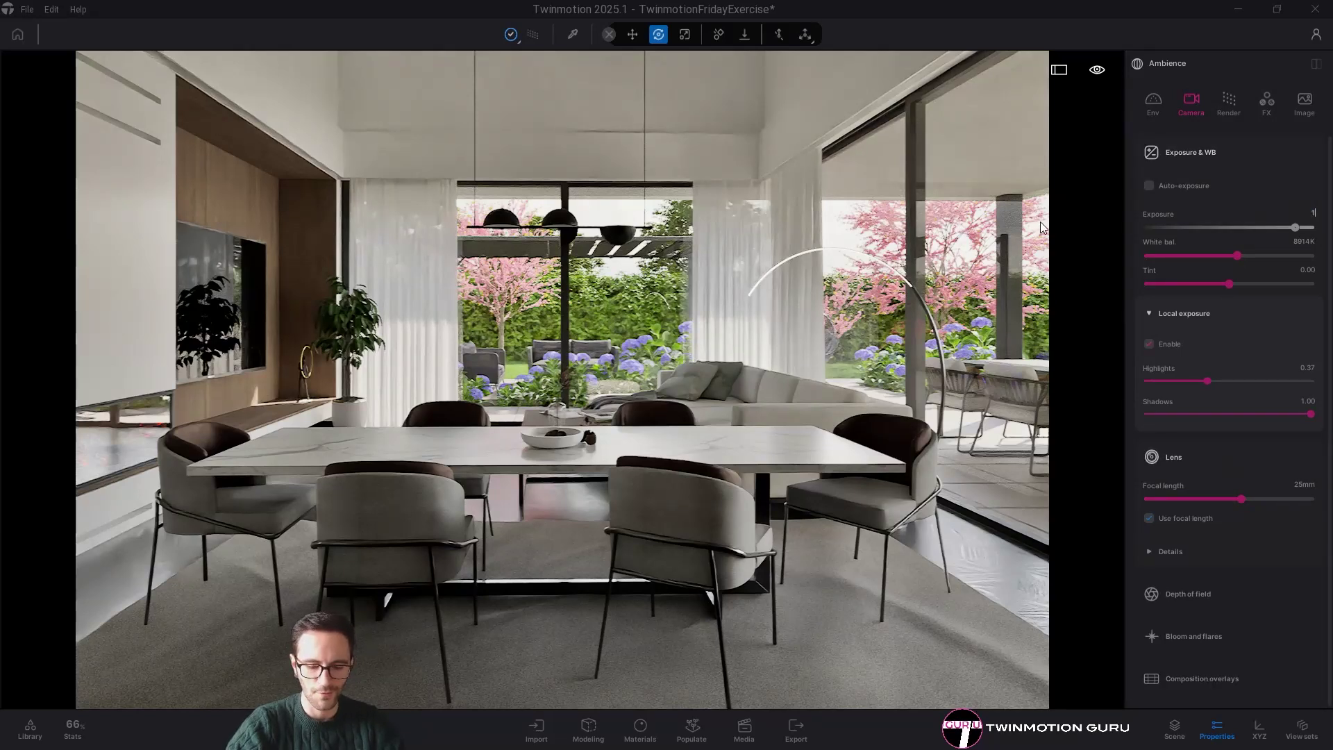
pyautogui.write('12.5')
pyautogui.press('Return')
pyautogui.write('13')
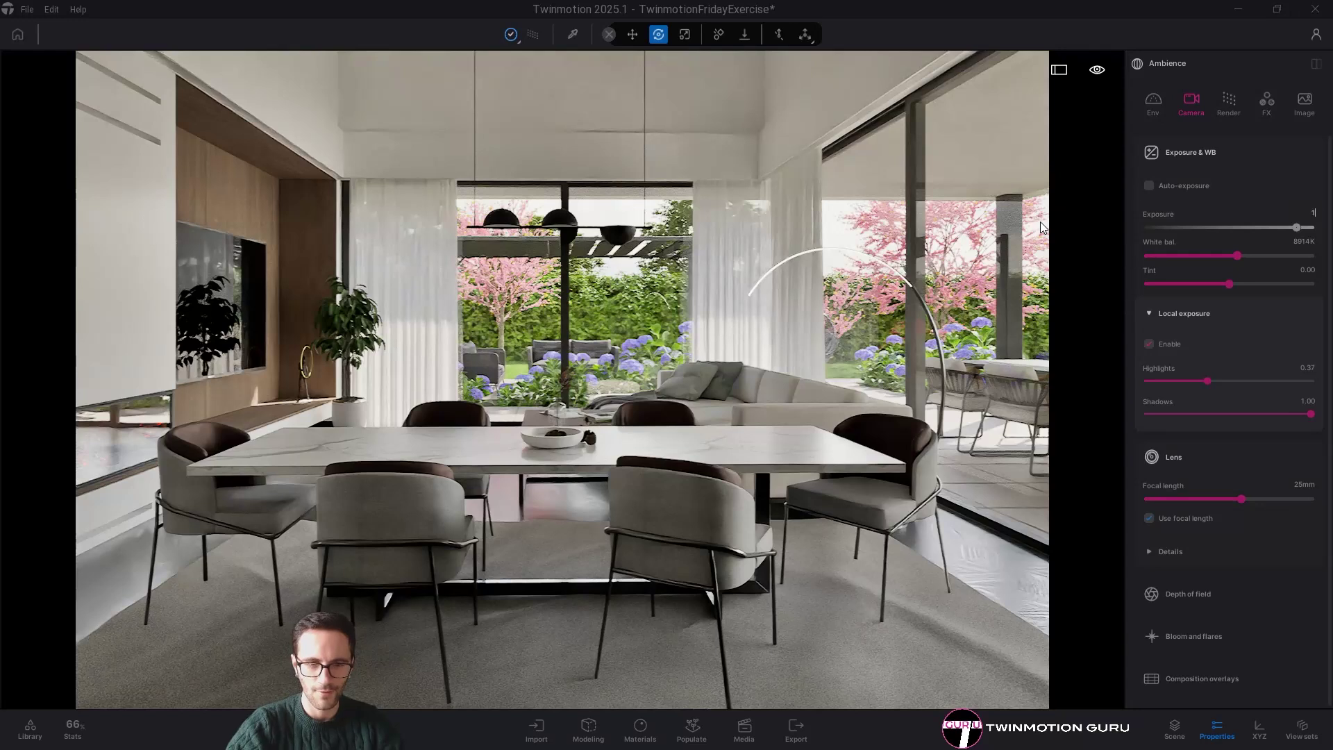
pyautogui.press('Return')
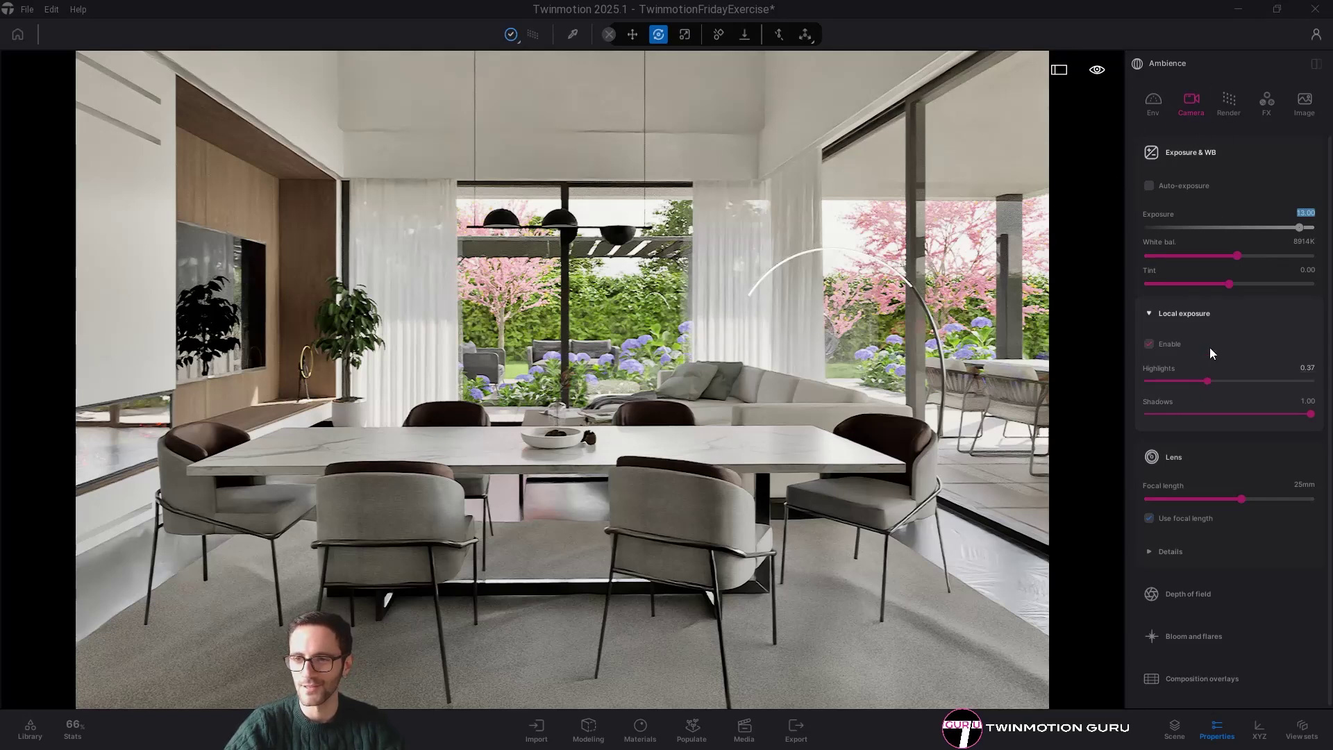
# - Set the camera lens sharpness to 35%
pyautogui.click(1228, 105)
pyautogui.click(1194, 108)
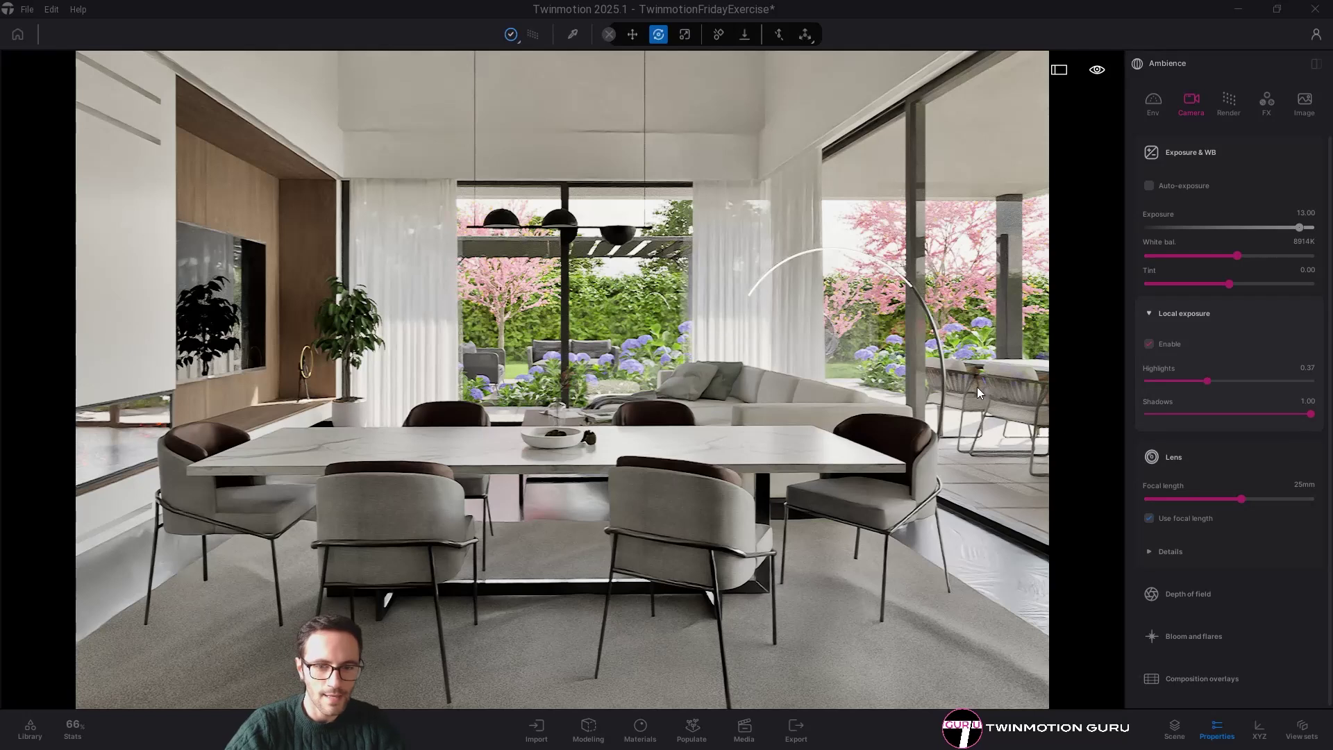
pyautogui.click(1181, 550)
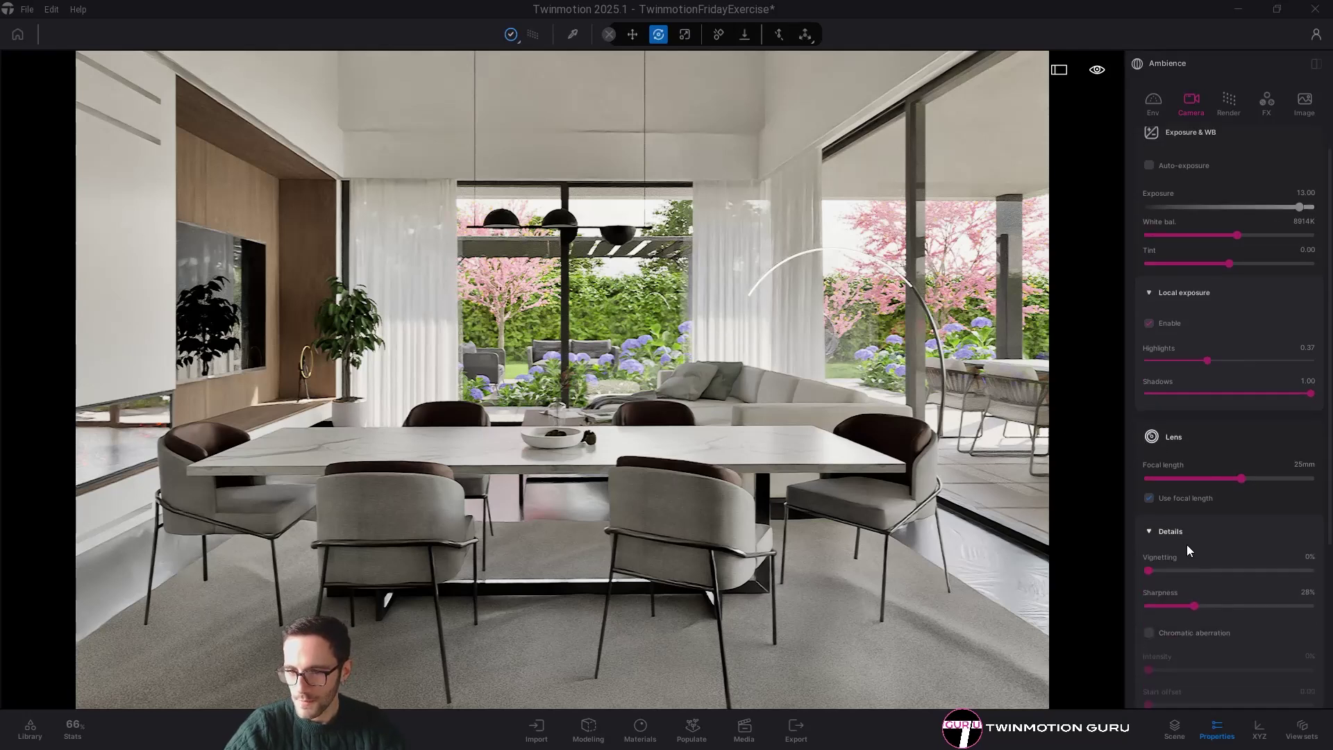
pyautogui.scroll(-1, 1223, 543)
pyautogui.click(1241, 541)
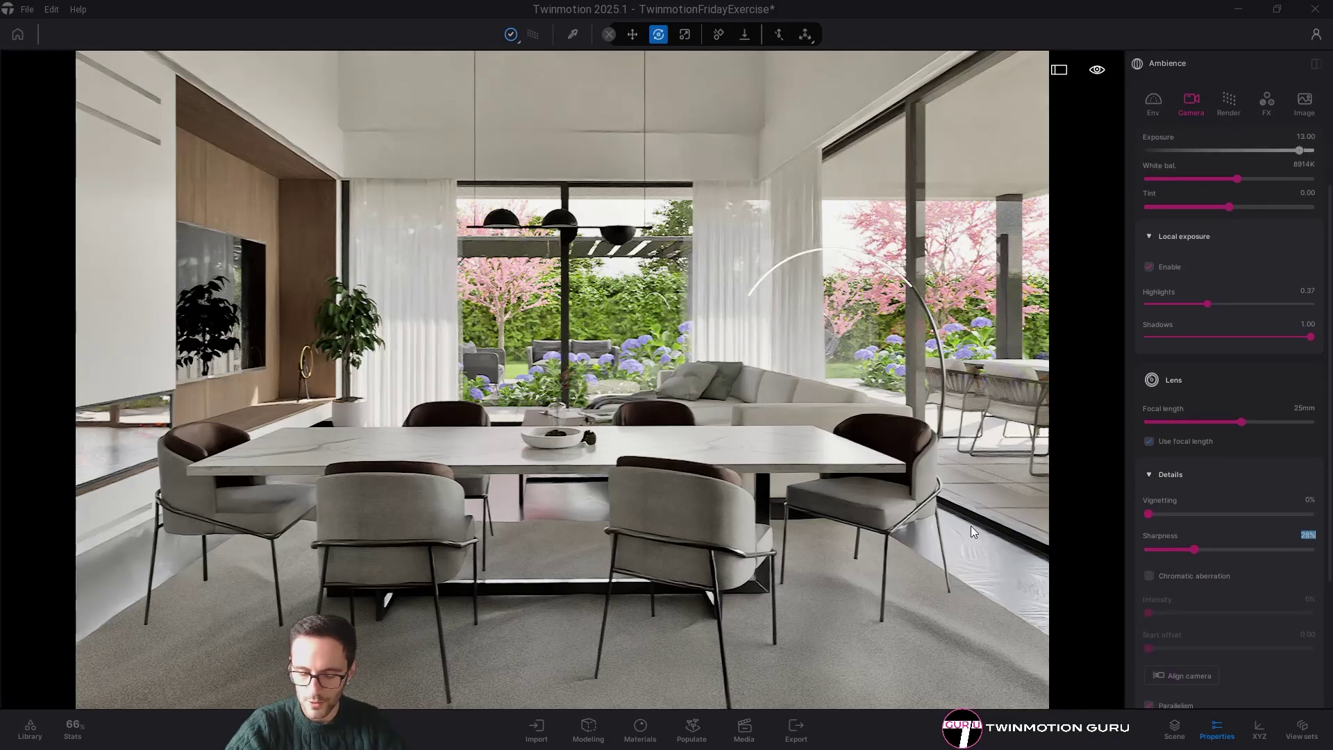
pyautogui.press('Return')
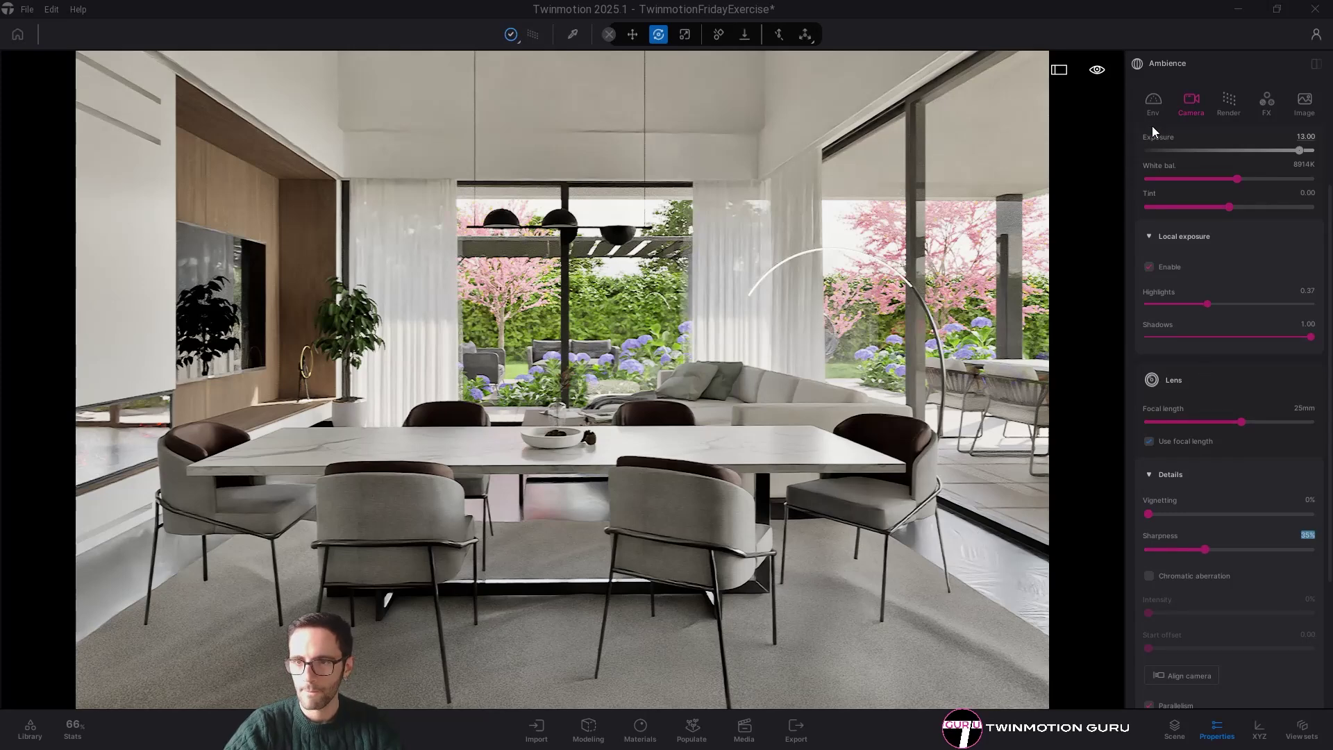
# - Set the HDRI environment's intensity to 1.20 and update the saved Image2 with the current settings
pyautogui.click(1153, 106)
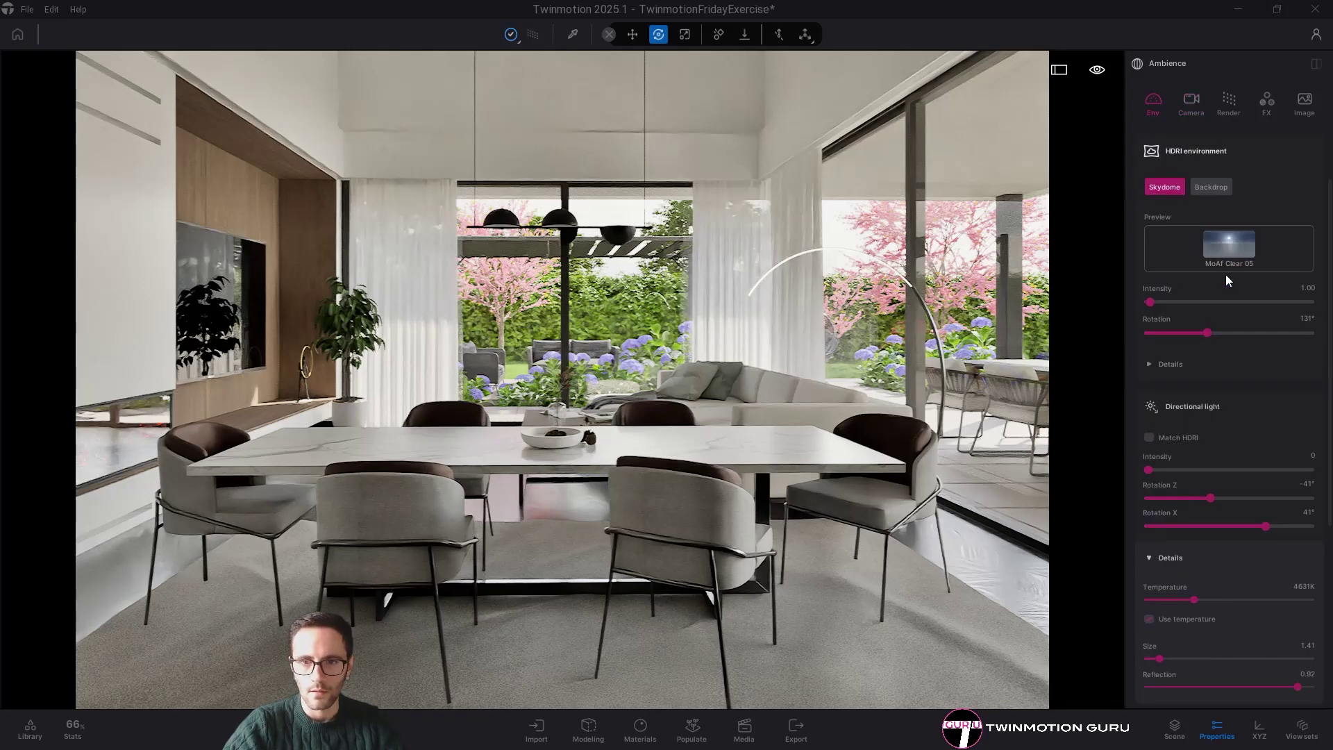
pyautogui.click(1283, 291)
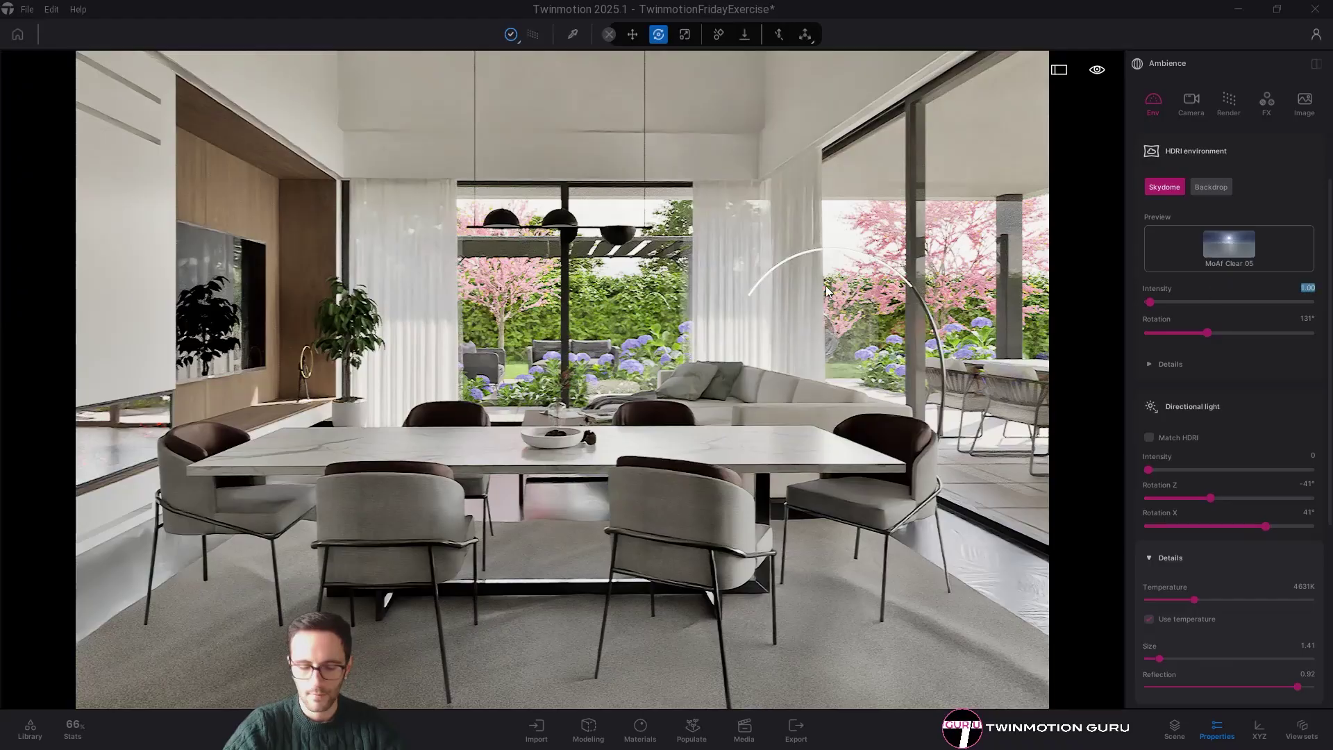
pyautogui.press('Return')
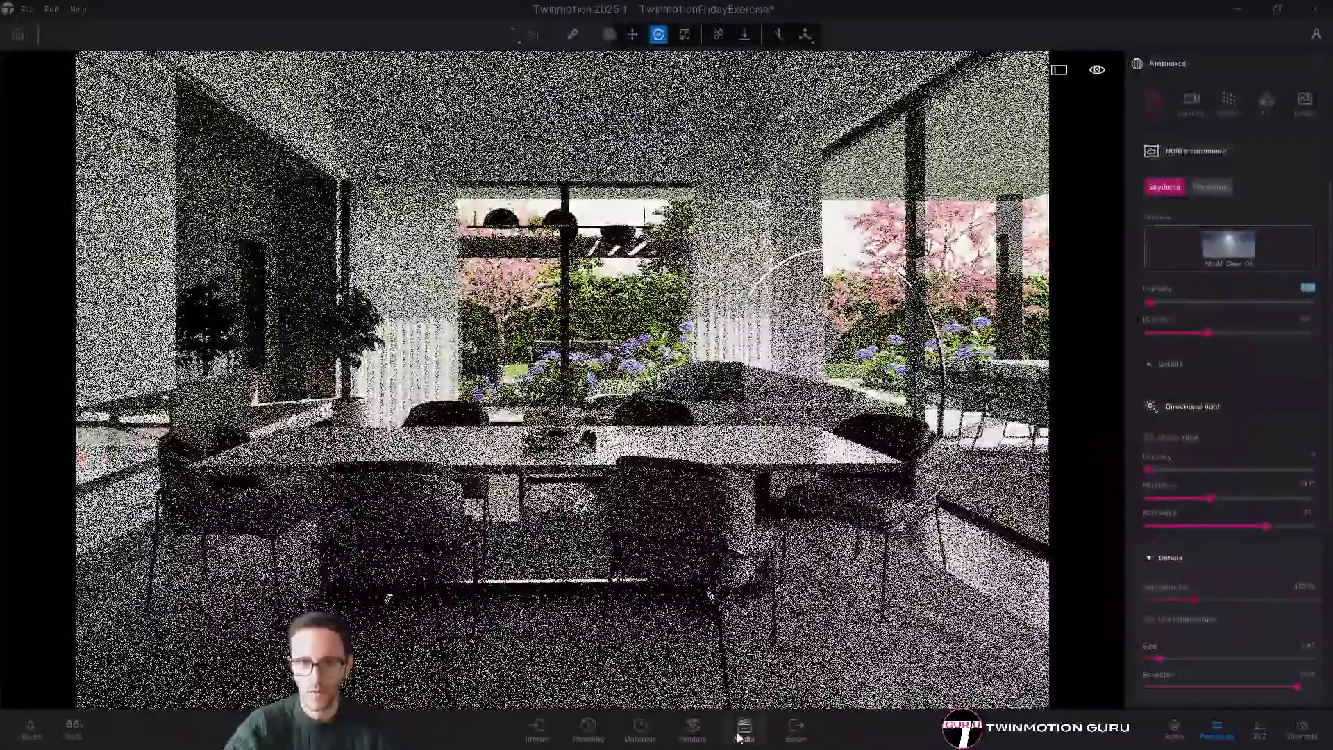
pyautogui.click(740, 733)
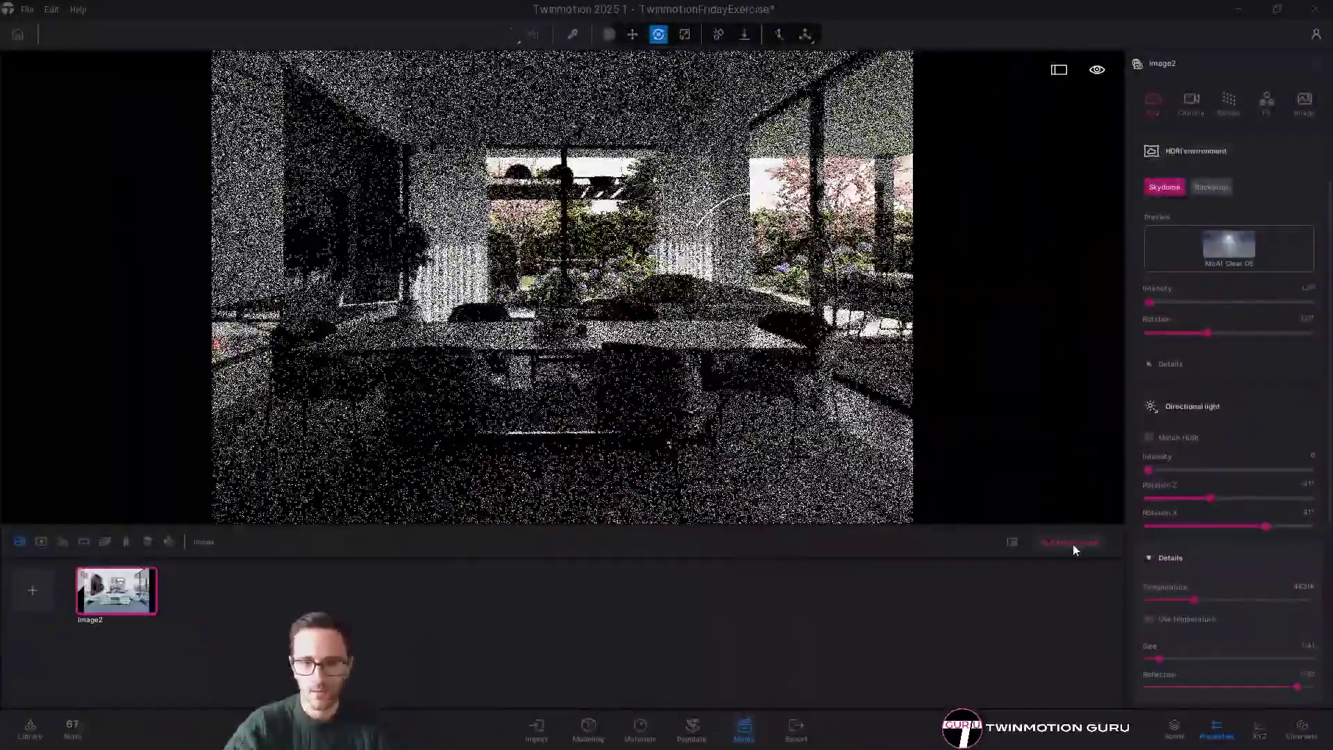
pyautogui.click(1073, 544)
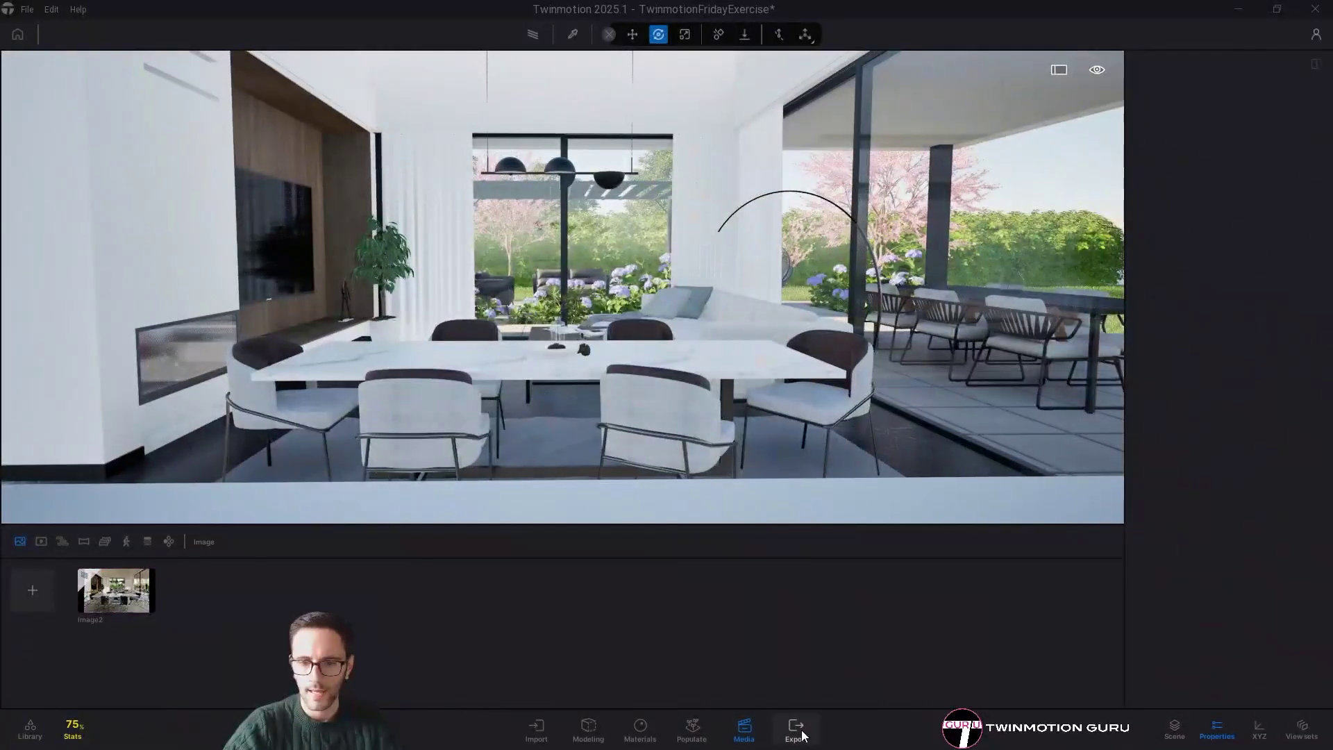
# - Export Image2 locally as a PNG into the Nuova cartella folder on the desktop
pyautogui.click(796, 730)
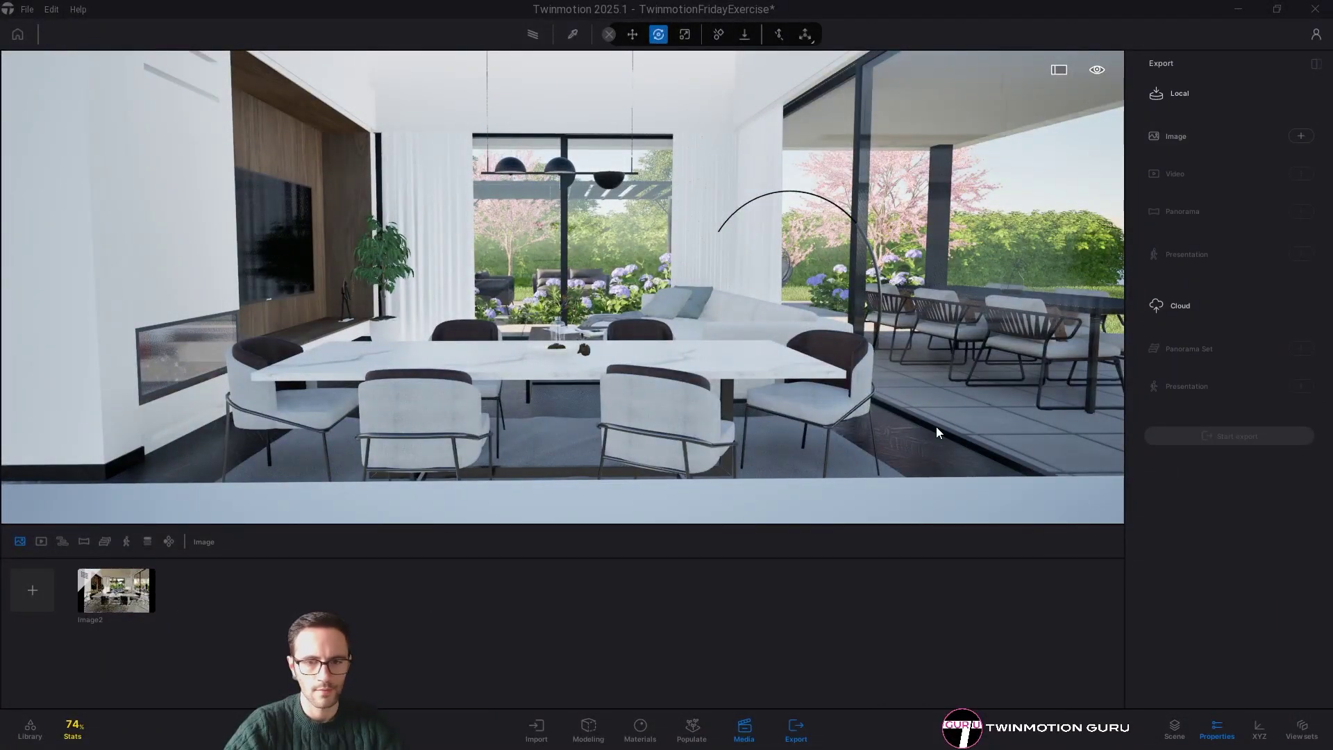
pyautogui.click(1300, 136)
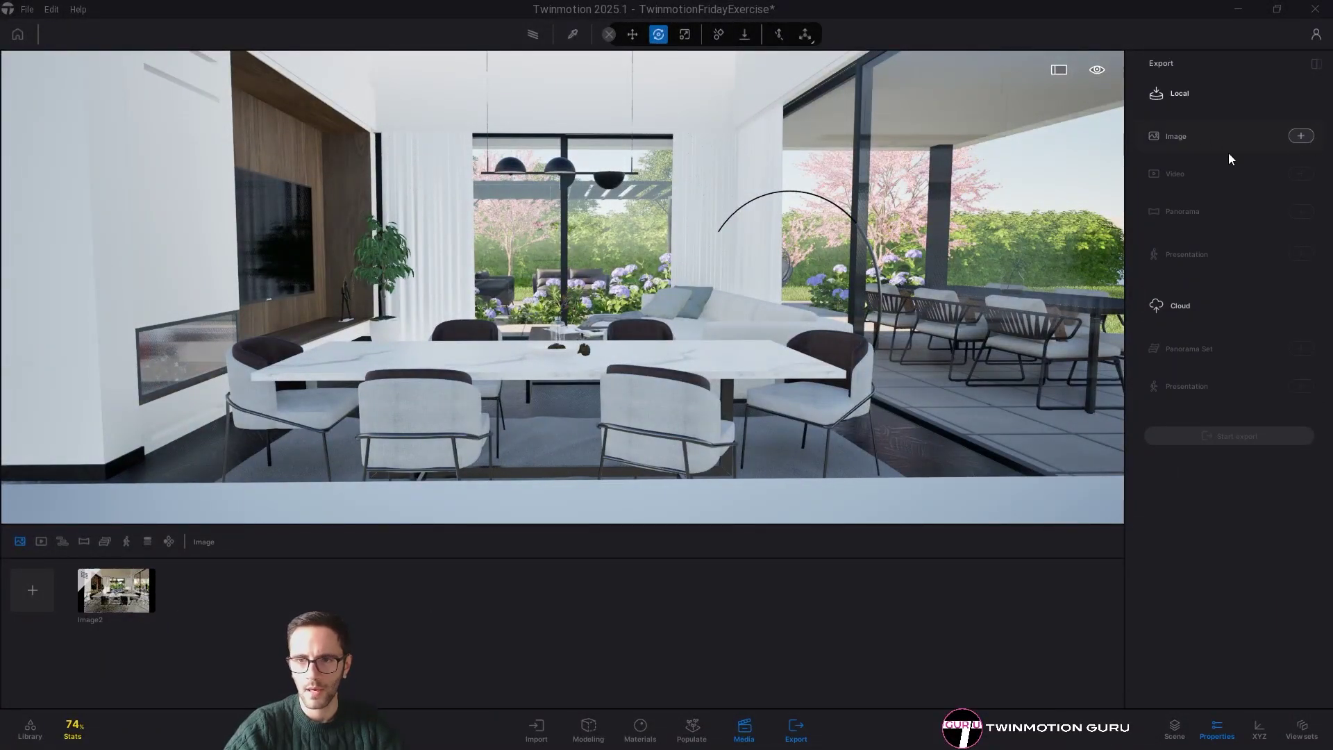
pyautogui.click(1248, 158)
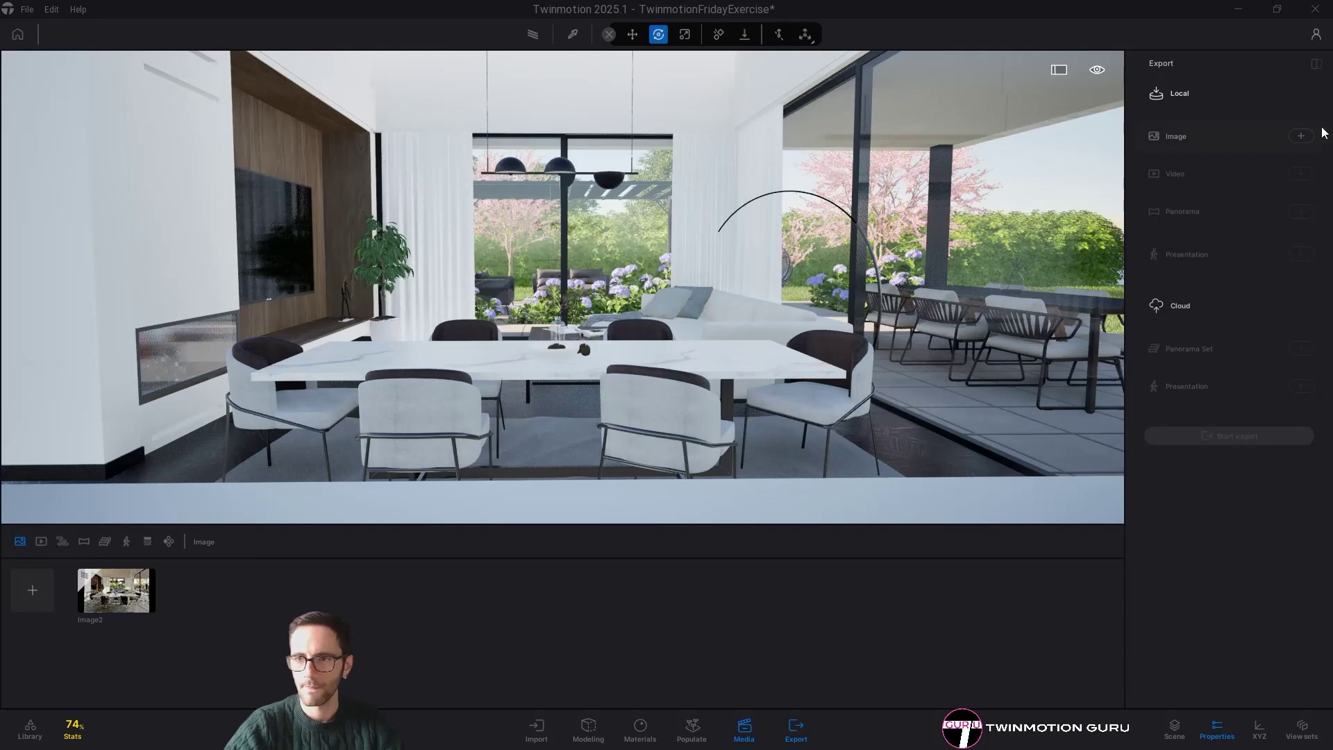
pyautogui.click(1301, 136)
pyautogui.click(420, 271)
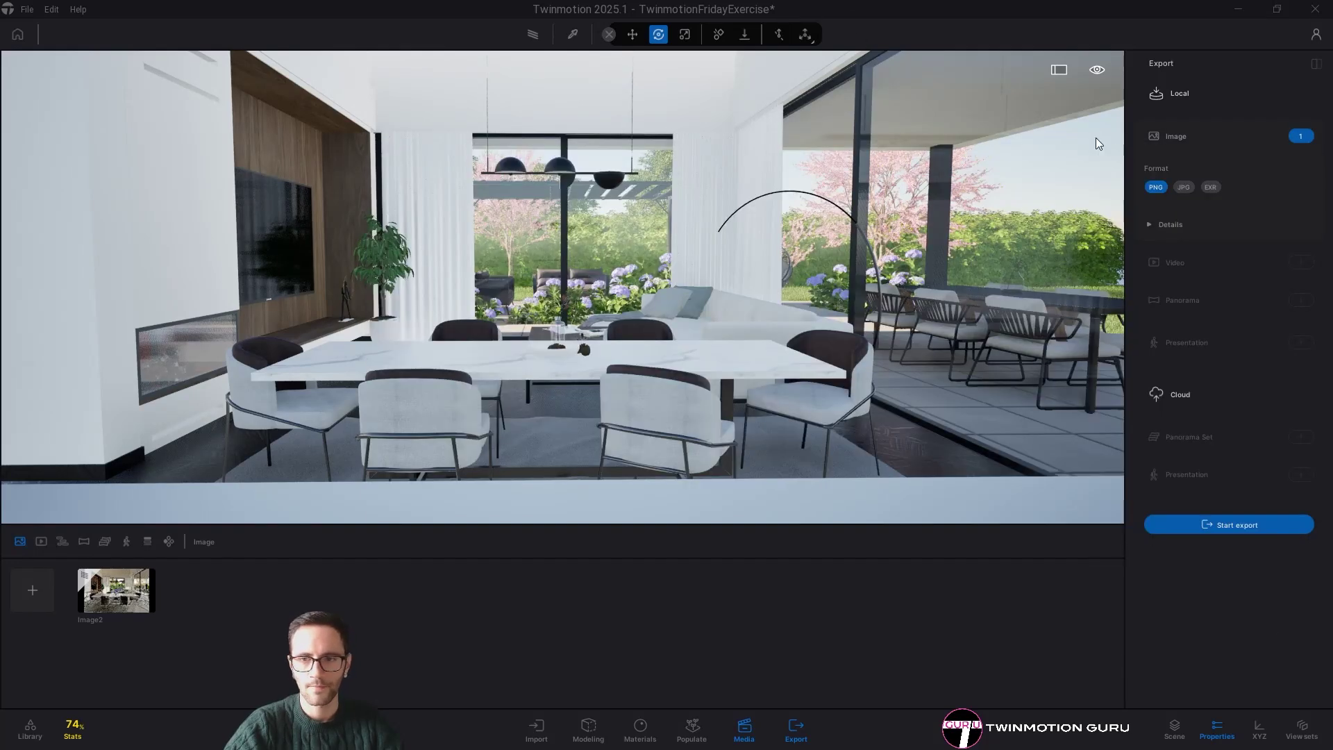
pyautogui.click(1096, 137)
pyautogui.click(1233, 525)
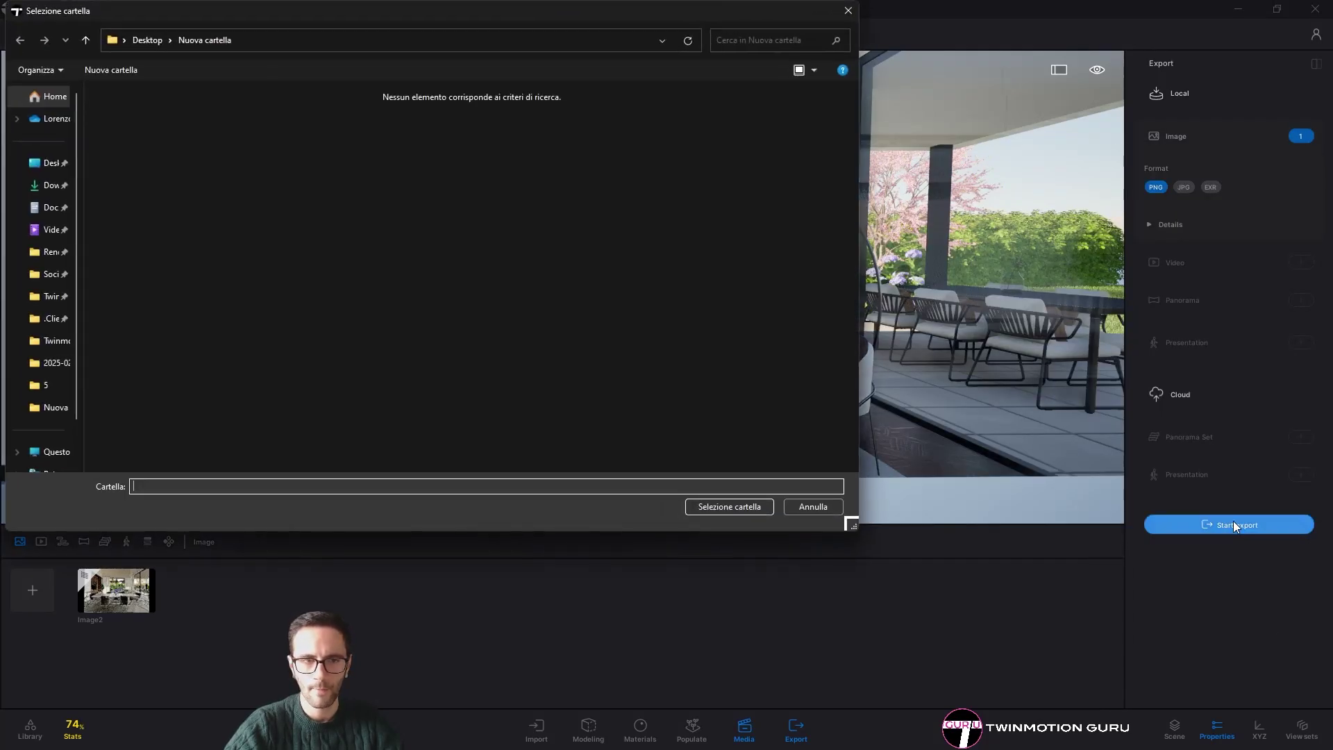
pyautogui.click(724, 506)
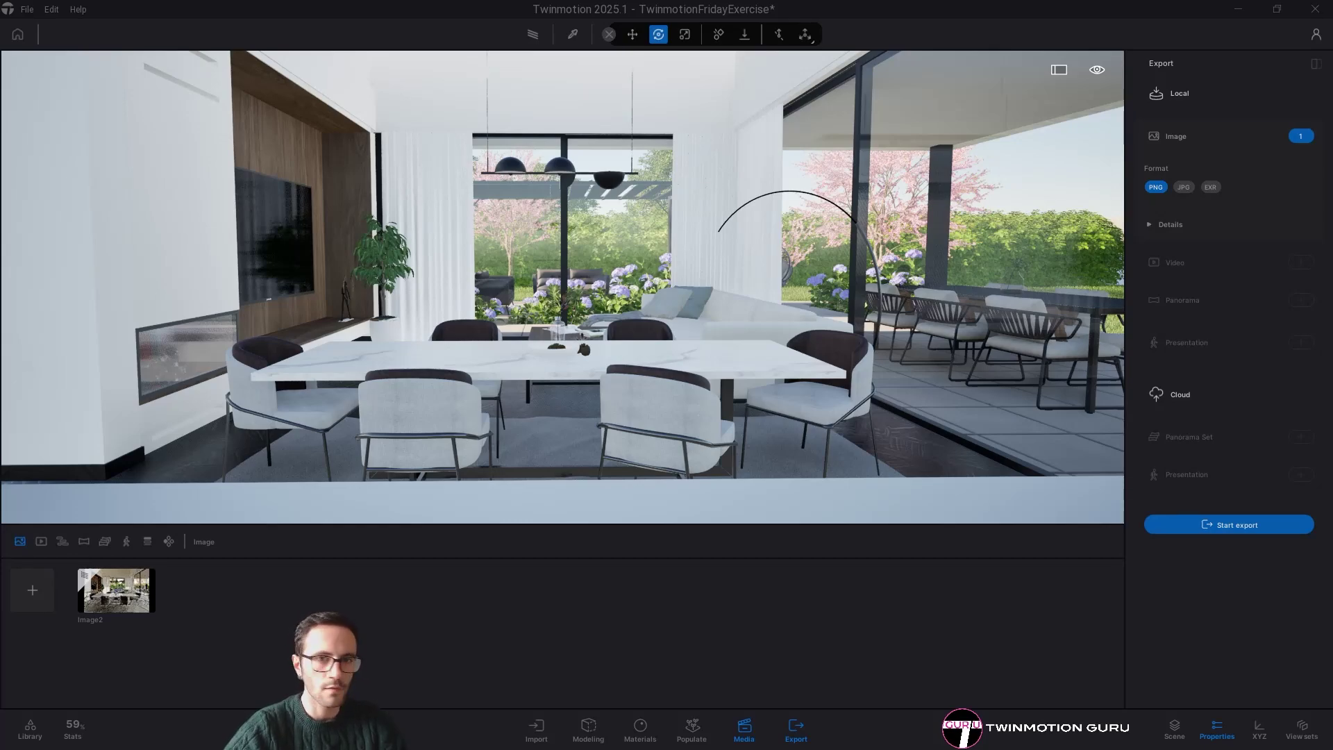
# - Examine the exported Image2.png up close and as a whole, then close the image viewer
pyautogui.moveTo(0, 325); pyautogui.dragTo(635, 1)
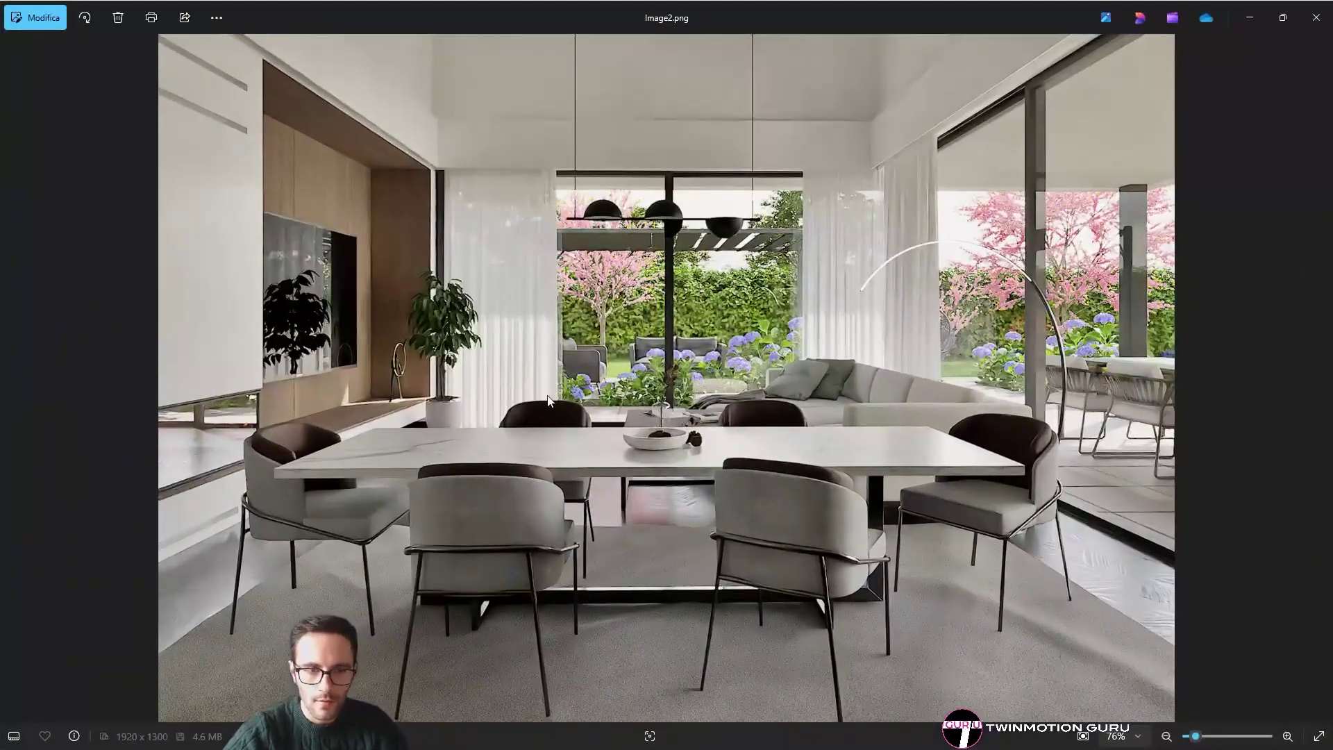
pyautogui.scroll(3, 353, 501)
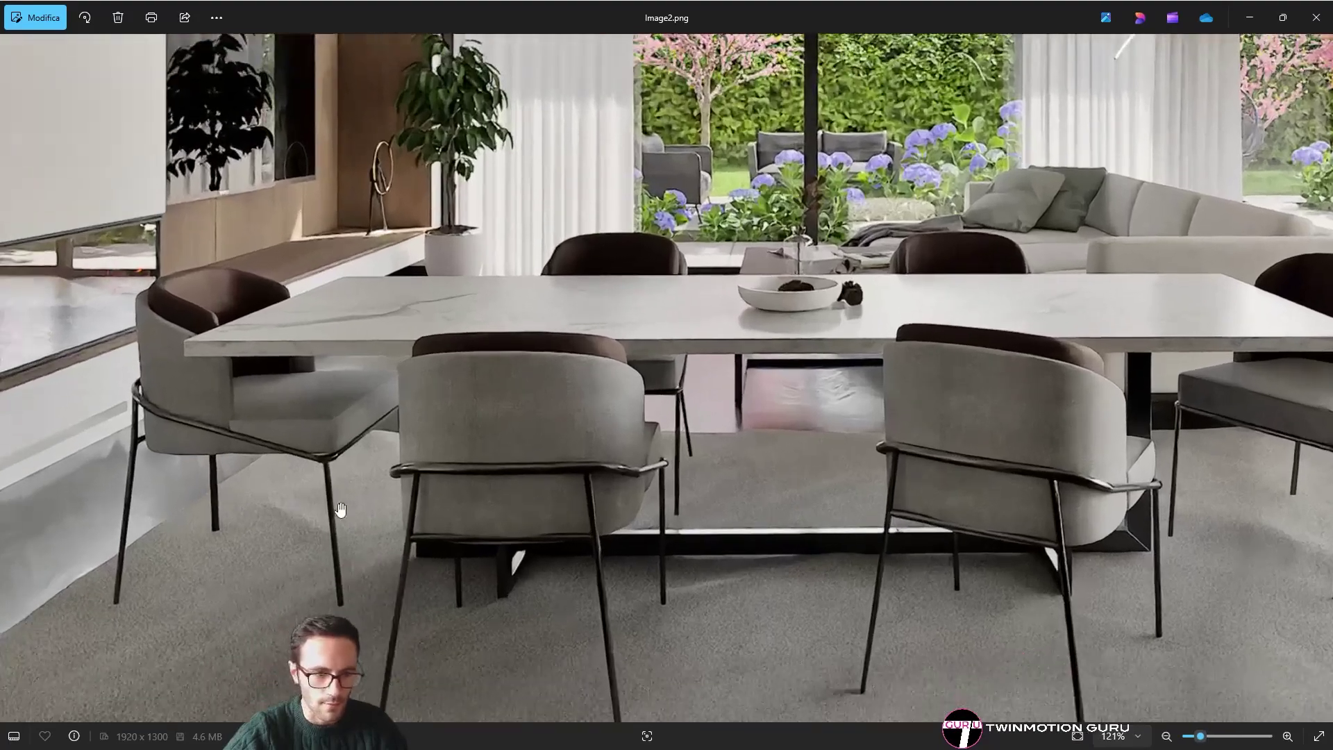
pyautogui.scroll(-3, 115, 514)
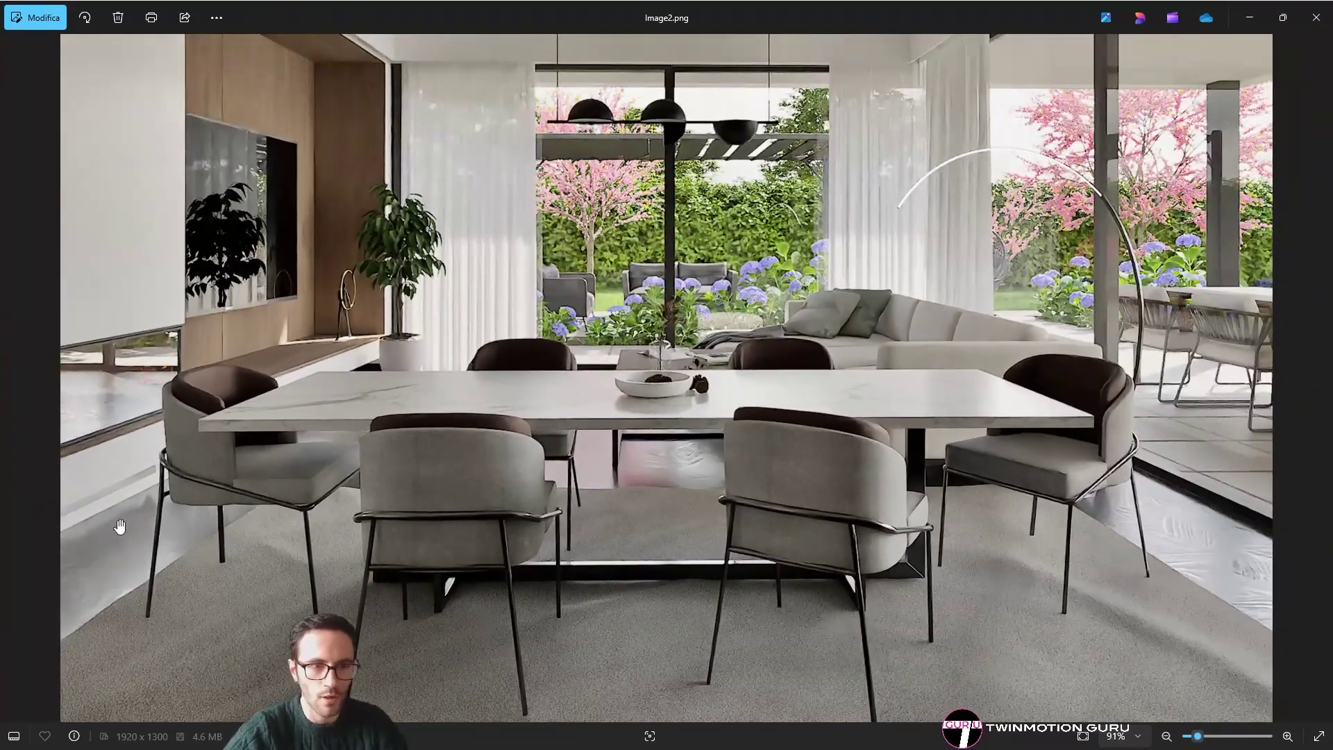
pyautogui.scroll(-2, 497, 230)
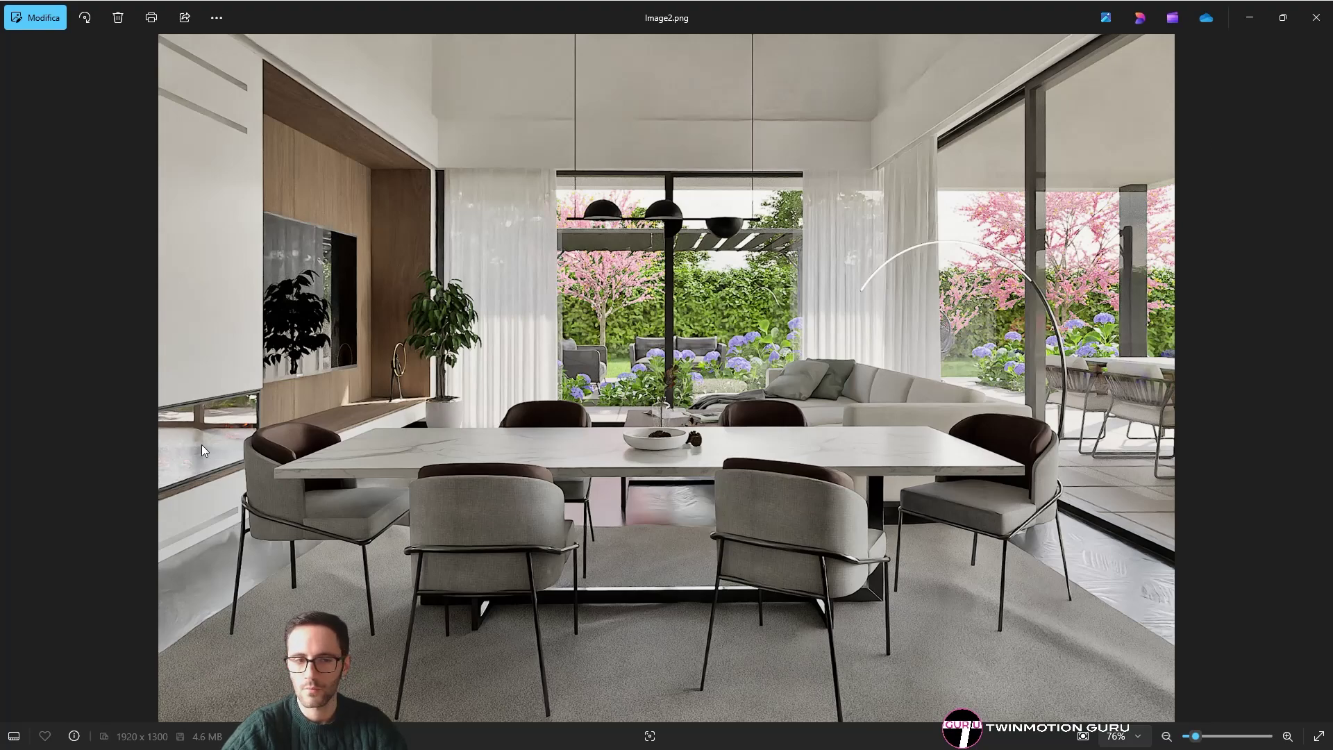
pyautogui.click(1316, 17)
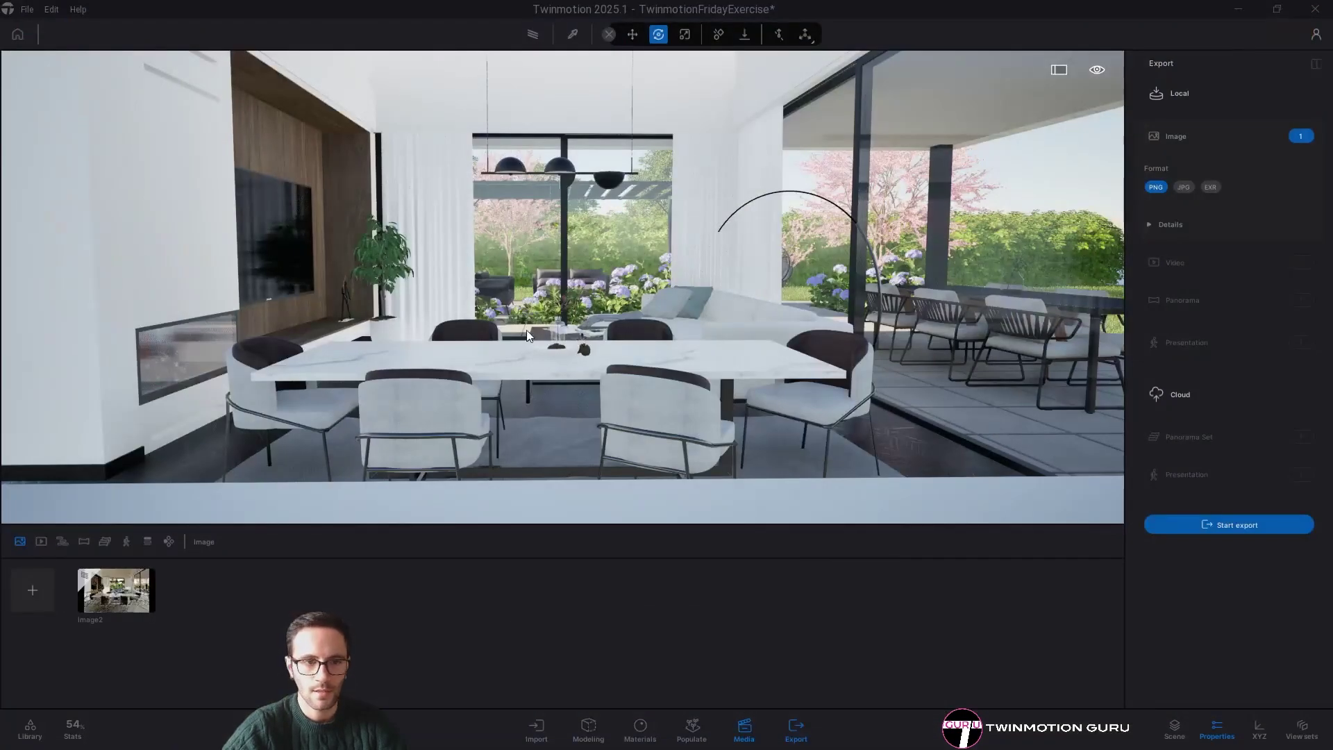
# - Inspect the fireplace glass beside the dining table up close and check the opacity of its GLAS HAARD material
pyautogui.moveTo(586, 398); pyautogui.dragTo(678, 324)
pyautogui.click(573, 332)
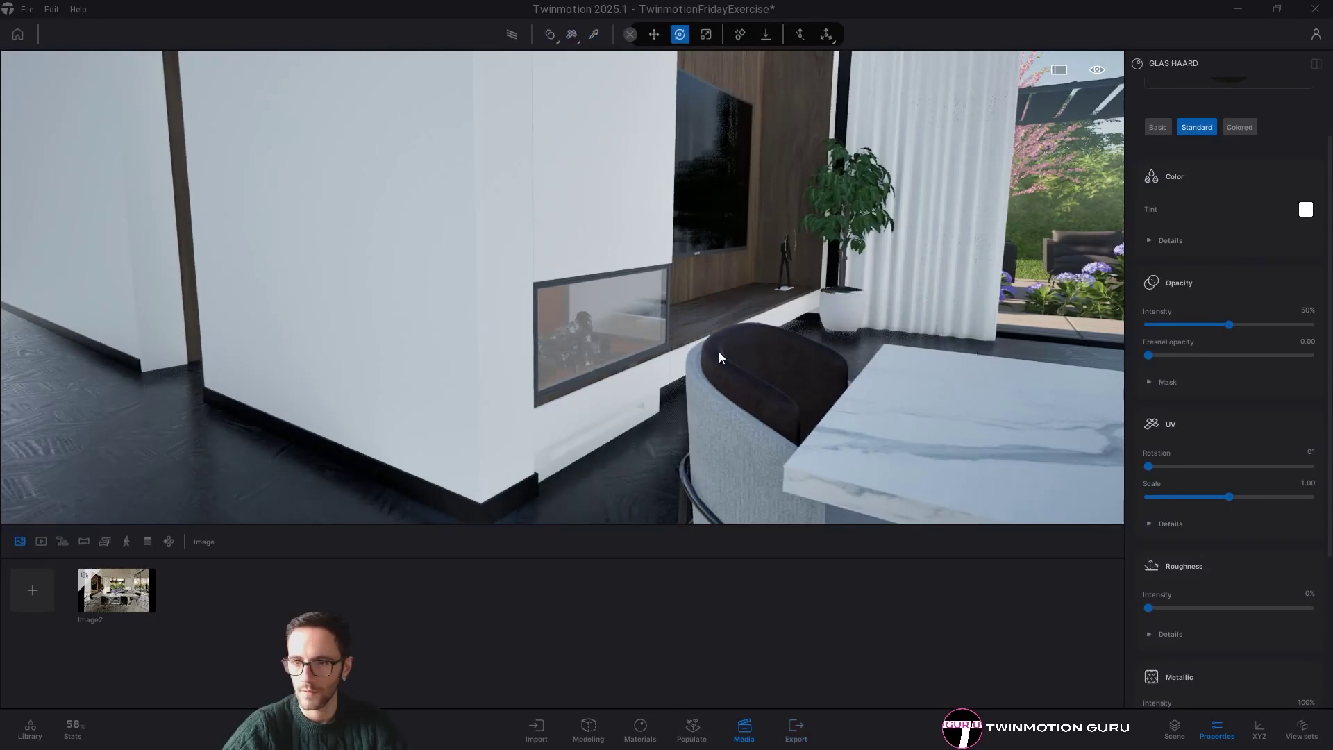
pyautogui.scroll(2, 1317, 405)
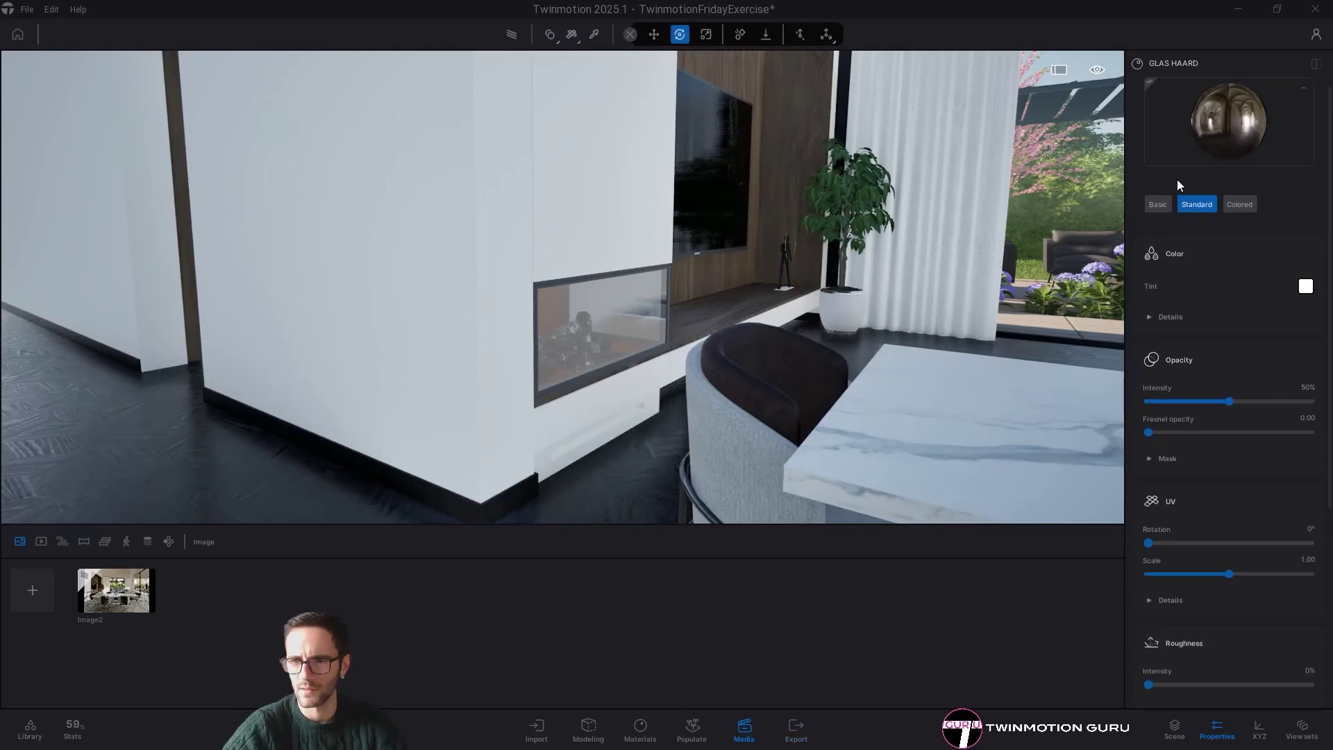
pyautogui.press('w')
pyautogui.press('d')
pyautogui.moveTo(868, 306); pyautogui.dragTo(773, 337, button='right')
pyautogui.press('w')
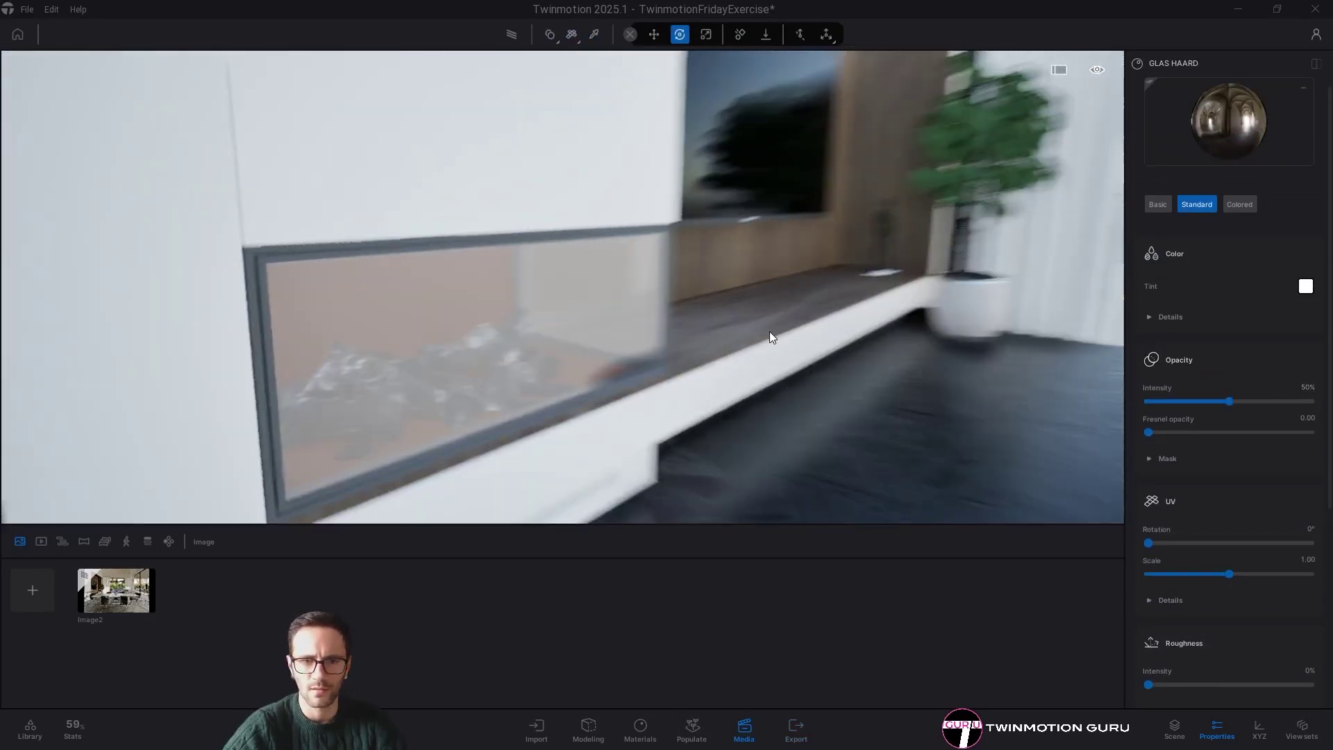
pyautogui.click(1309, 387)
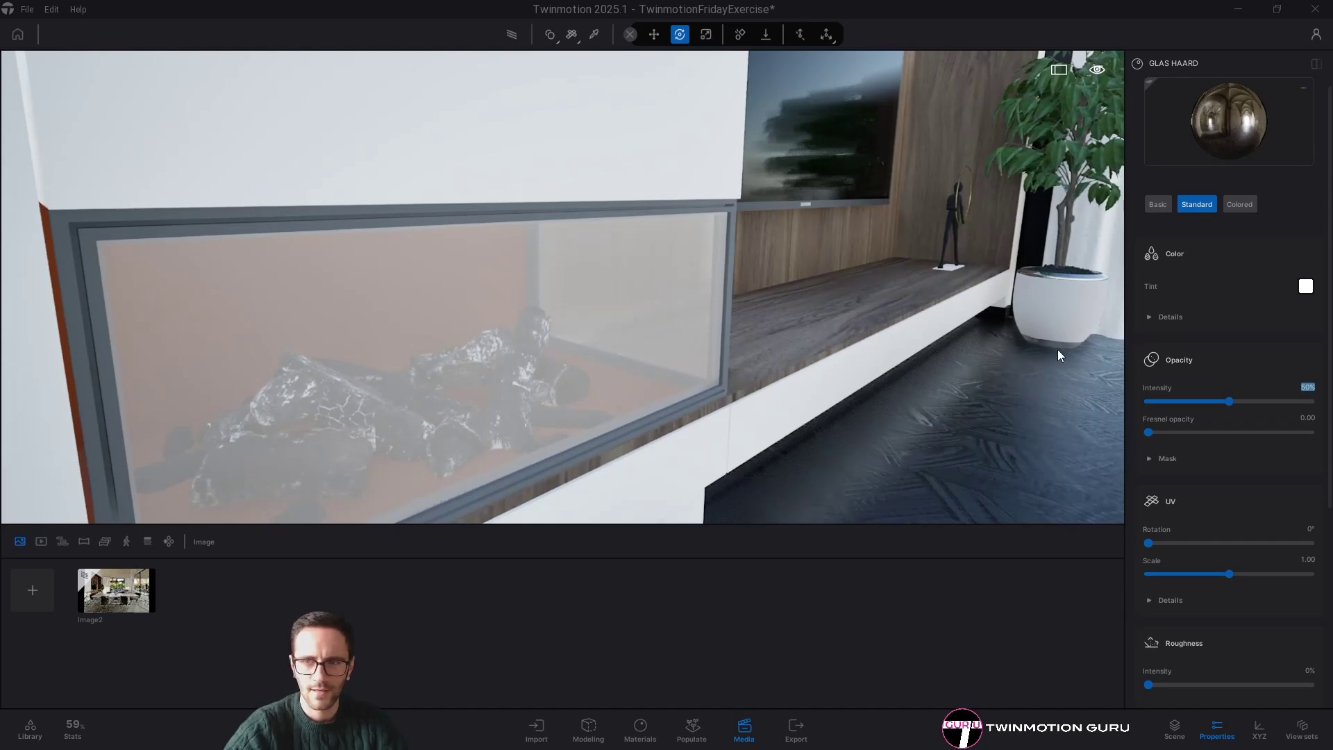
# - Apply the white Plastica material to the orange interior of the fireplace
pyautogui.press('w')
pyautogui.moveTo(807, 310); pyautogui.dragTo(723, 299, button='right')
pyautogui.moveTo(916, 373); pyautogui.dragTo(750, 327, button='right')
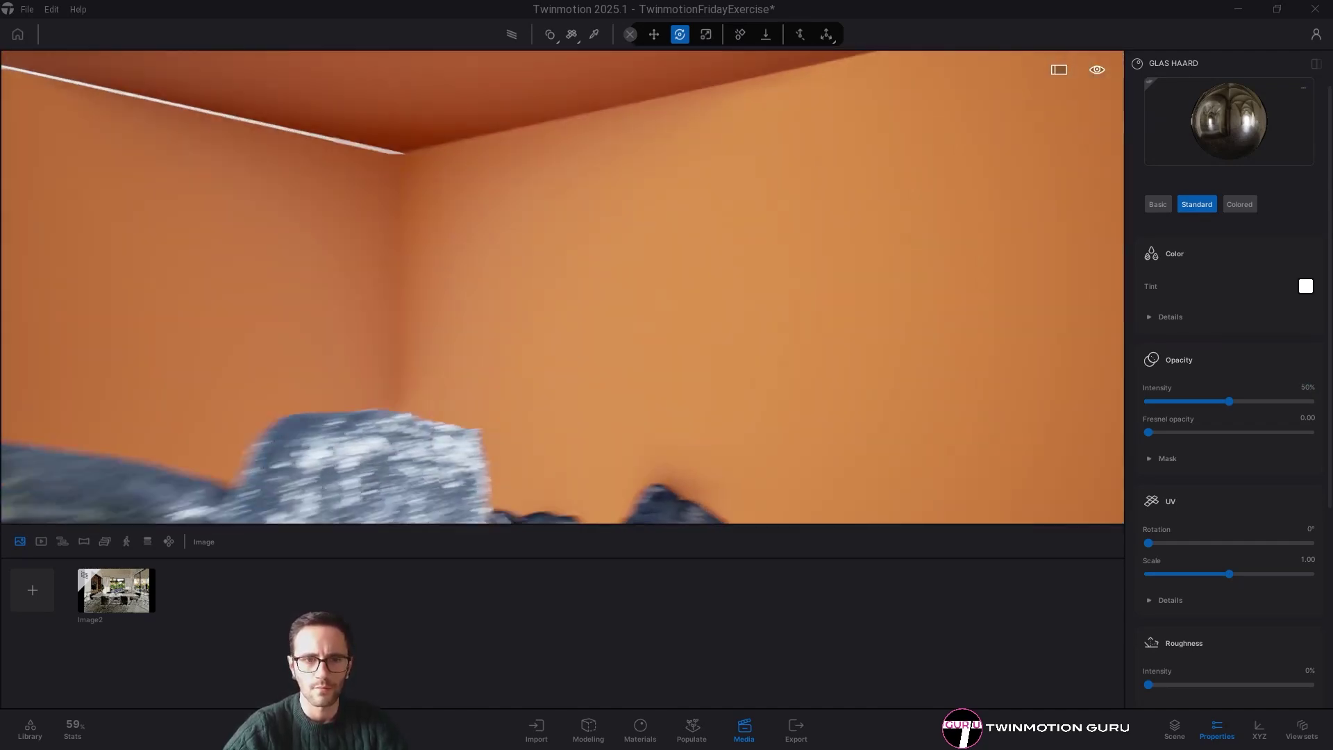
pyautogui.moveTo(634, 298); pyautogui.dragTo(875, 306, button='right')
pyautogui.moveTo(667, 278); pyautogui.dragTo(805, 284, button='right')
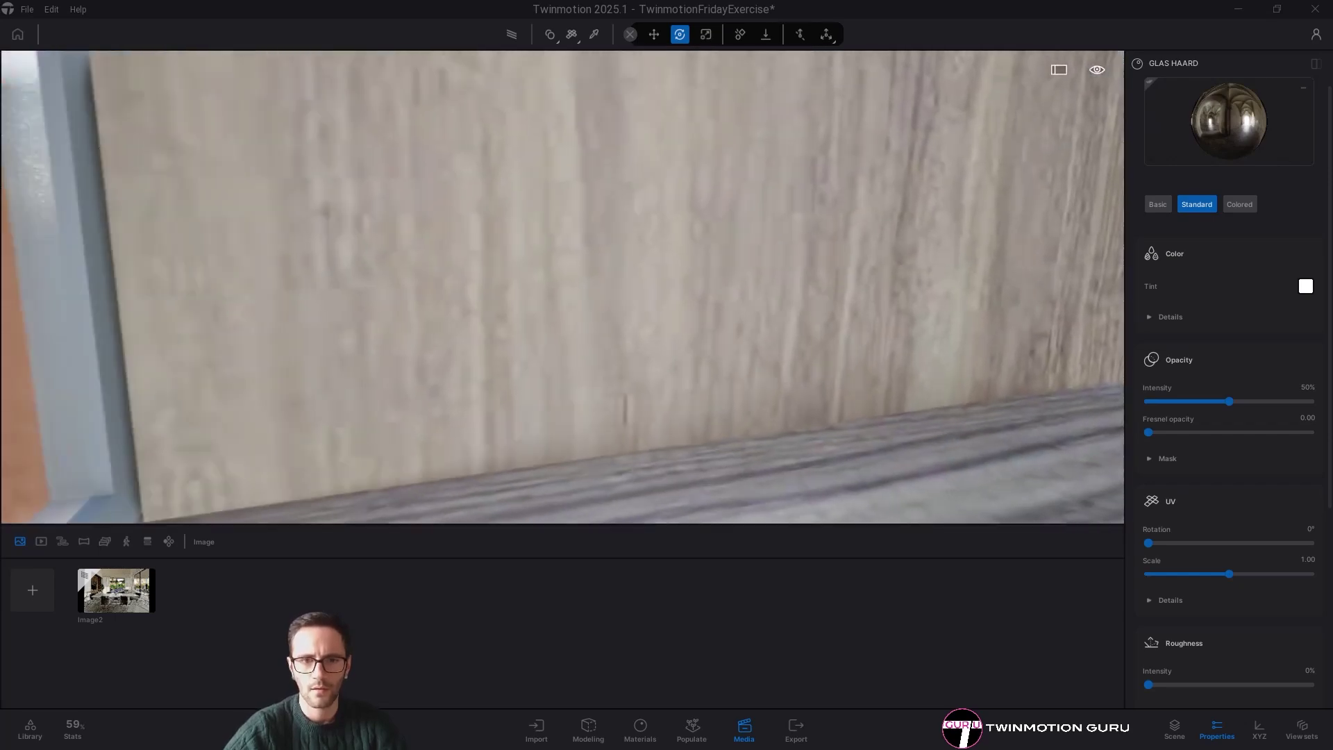
pyautogui.press('t')
pyautogui.click(690, 273)
pyautogui.moveTo(690, 273); pyautogui.dragTo(590, 284, button='right')
pyautogui.click(545, 263)
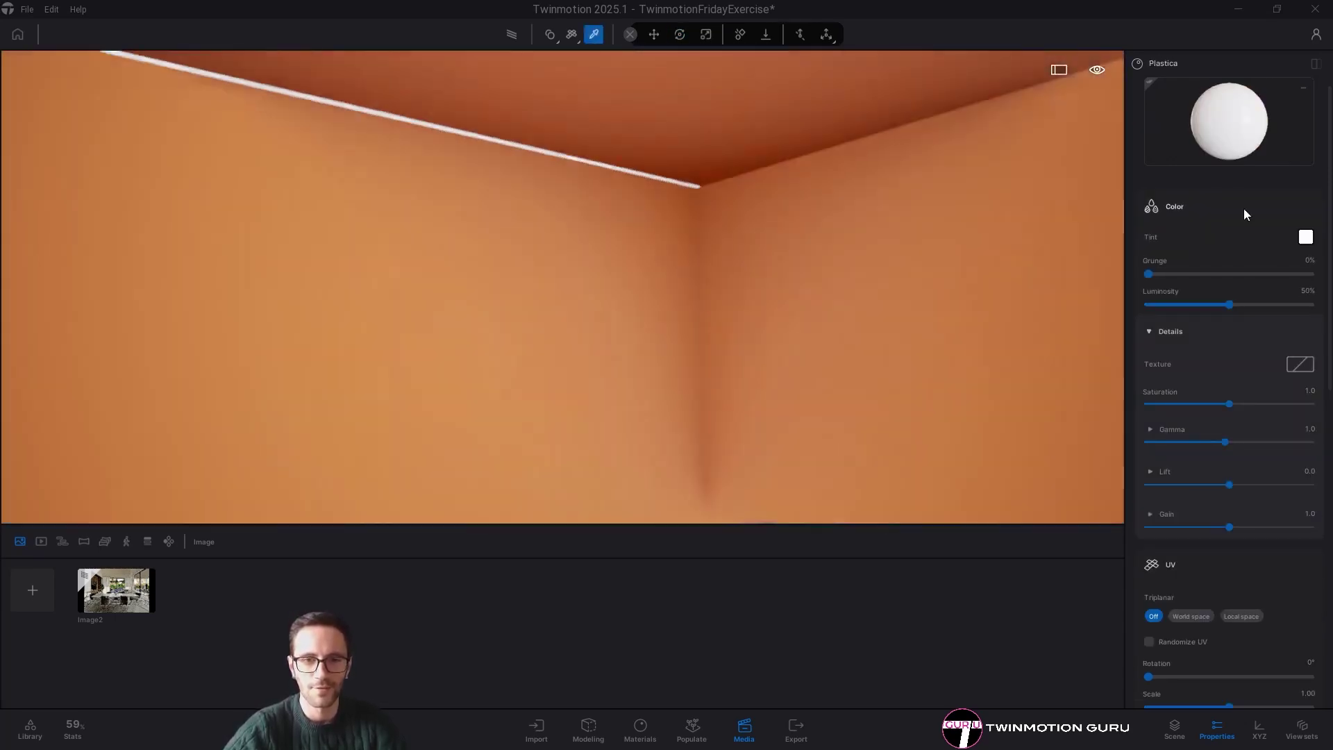
# - Pick the fireplace's GLAS HAARD material and lower its opacity intensity to about 9%
pyautogui.press('Escape')
pyautogui.moveTo(825, 257)
pyautogui.mouseDown(button='right')
pyautogui.moveTo(923, 319)
pyautogui.moveTo(993, 340)
pyautogui.moveTo(830, 259)
pyautogui.mouseUp(button='right')
pyautogui.press('s')
pyautogui.press('t')
pyautogui.click(644, 344)
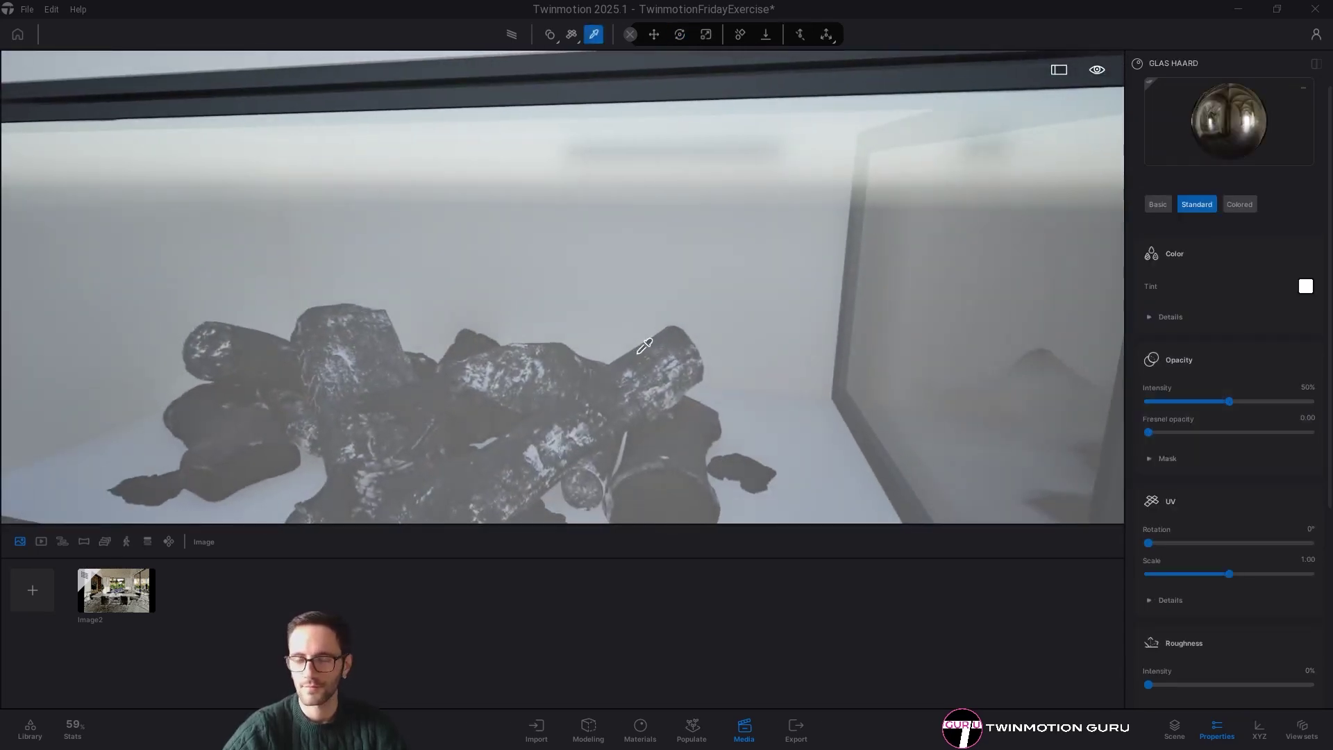
pyautogui.press('Escape')
pyautogui.press('s')
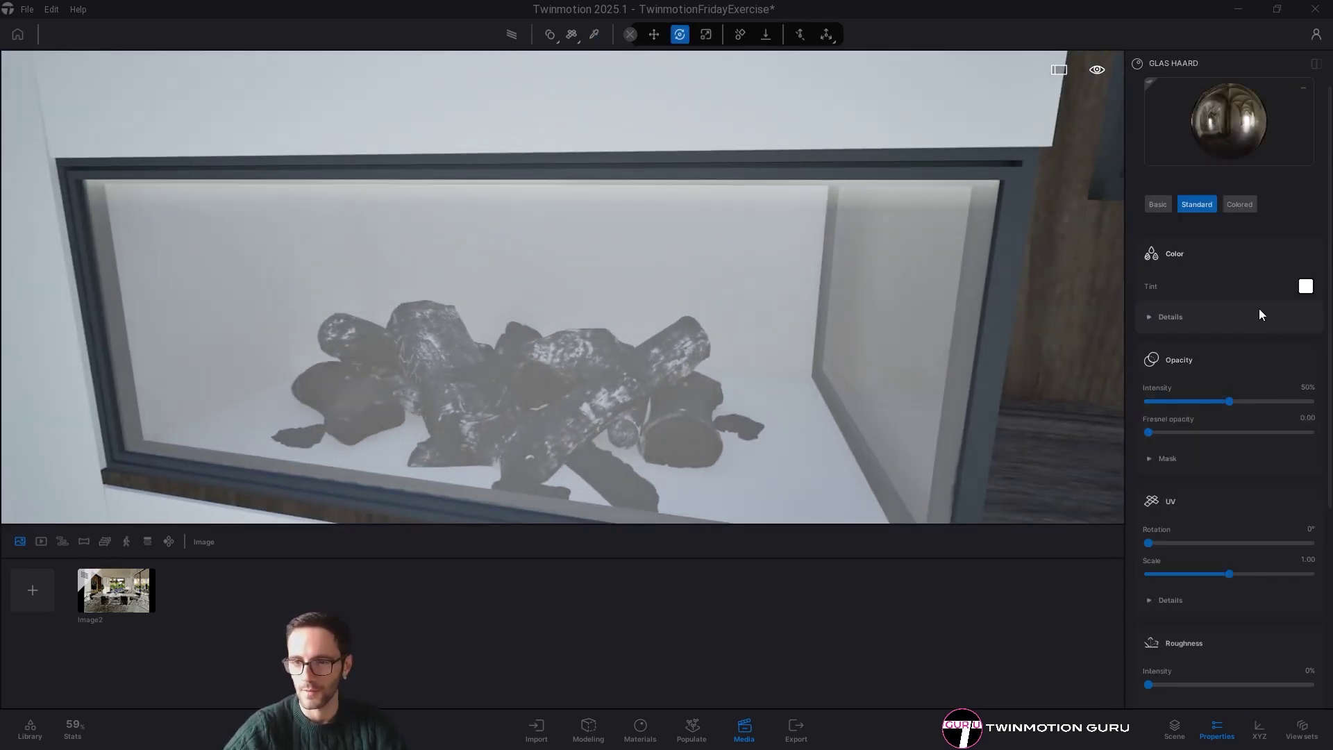
pyautogui.click(1165, 403)
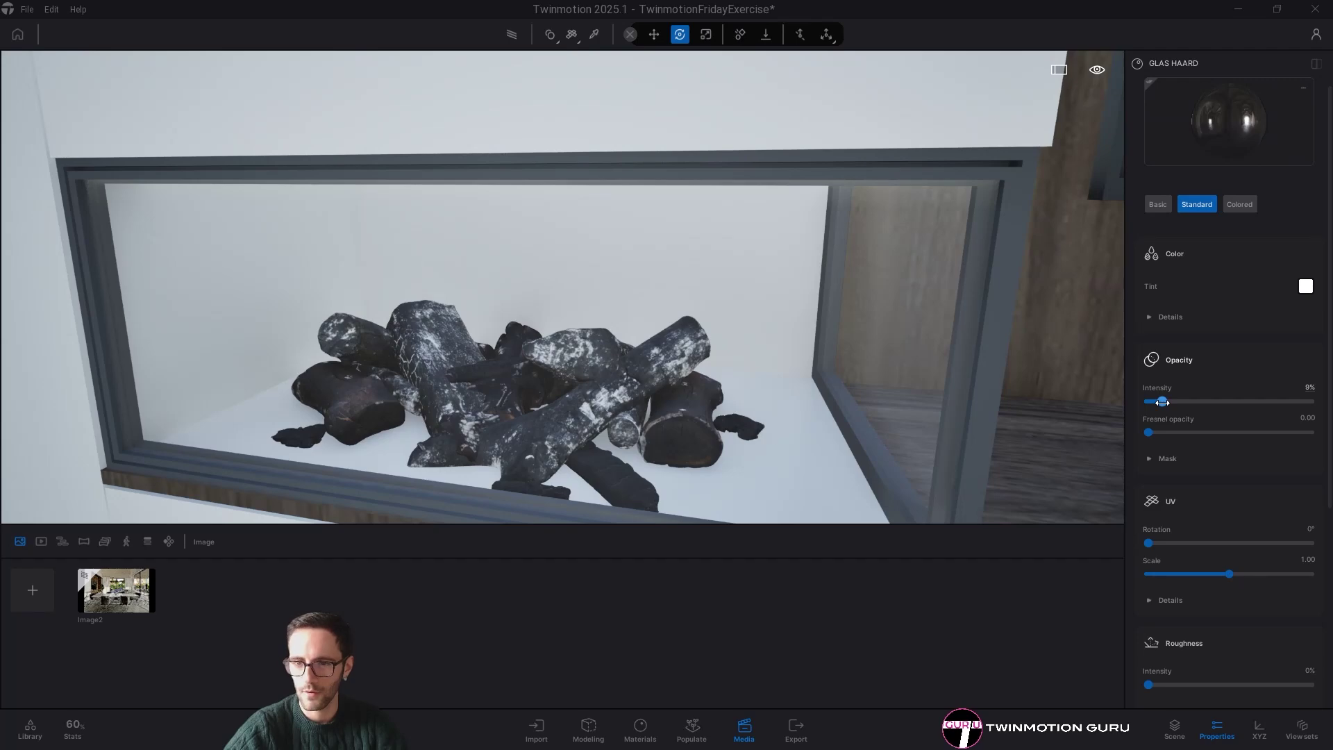
# - Apply the dark Chrome material to the frame around the fireplace glass
pyautogui.press('t')
pyautogui.click(996, 285)
pyautogui.press('w')
pyautogui.moveTo(814, 299); pyautogui.dragTo(1018, 304, button='right')
pyautogui.click(827, 299)
pyautogui.press('t')
pyautogui.press('w')
pyautogui.moveTo(902, 366); pyautogui.dragTo(833, 375, button='right')
pyautogui.press('s')
pyautogui.moveTo(448, 301); pyautogui.dragTo(474, 293, button='right')
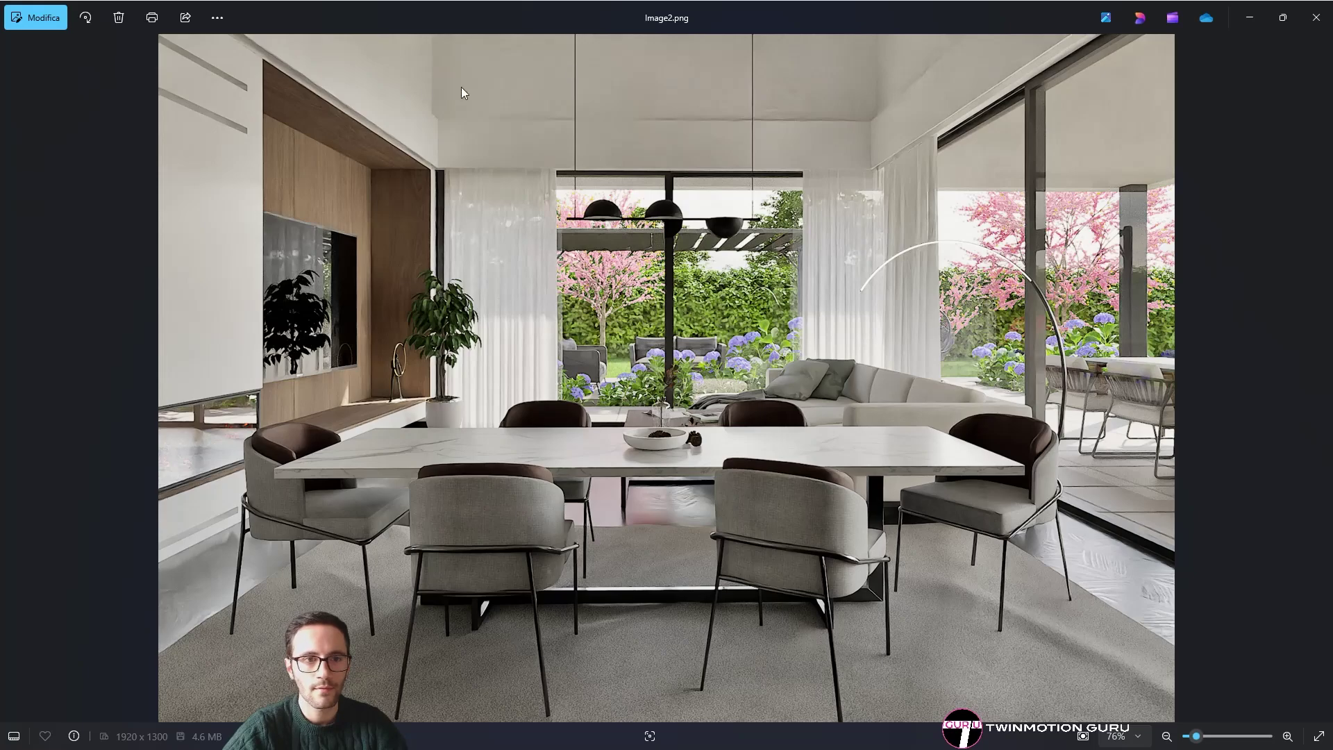
# - Compare the scene with the exported render and set Image2's camera lens sharpness to 45%
pyautogui.hotkey('alt', 'Tab')
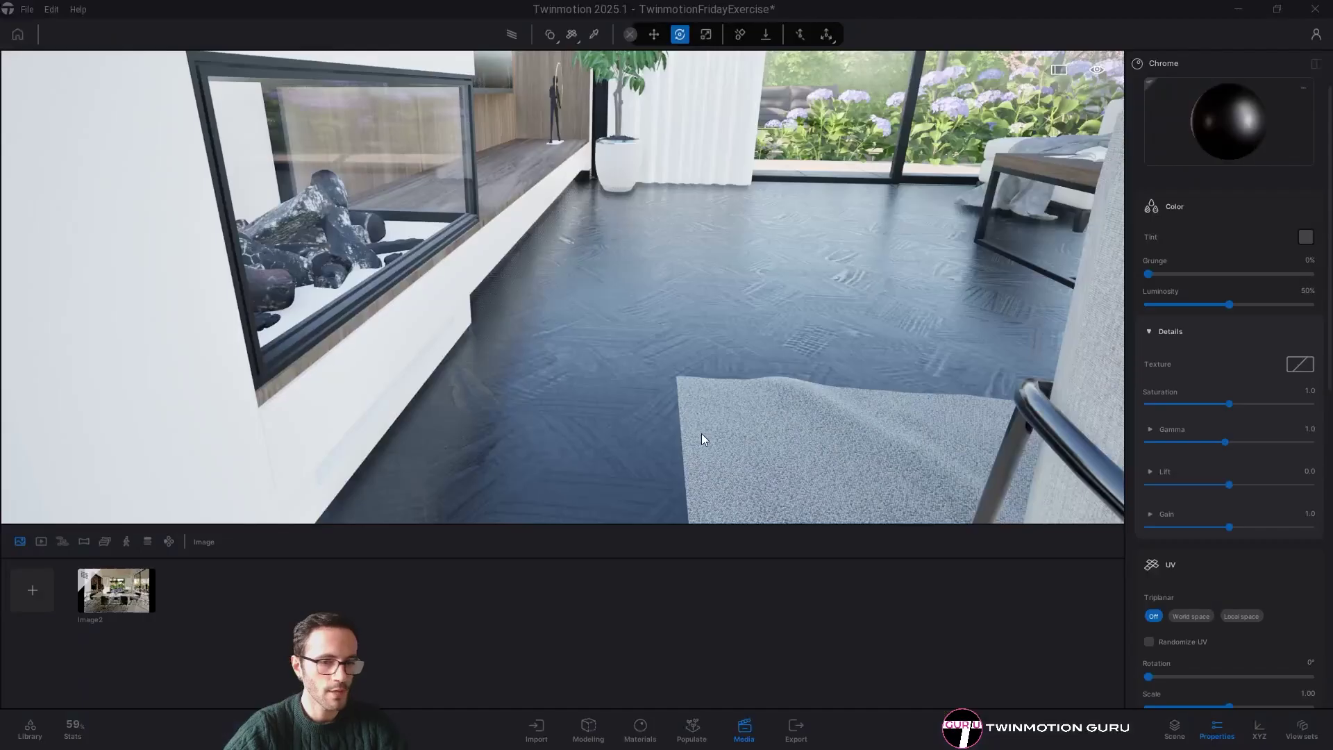
pyautogui.hotkey('alt', 'Tab')
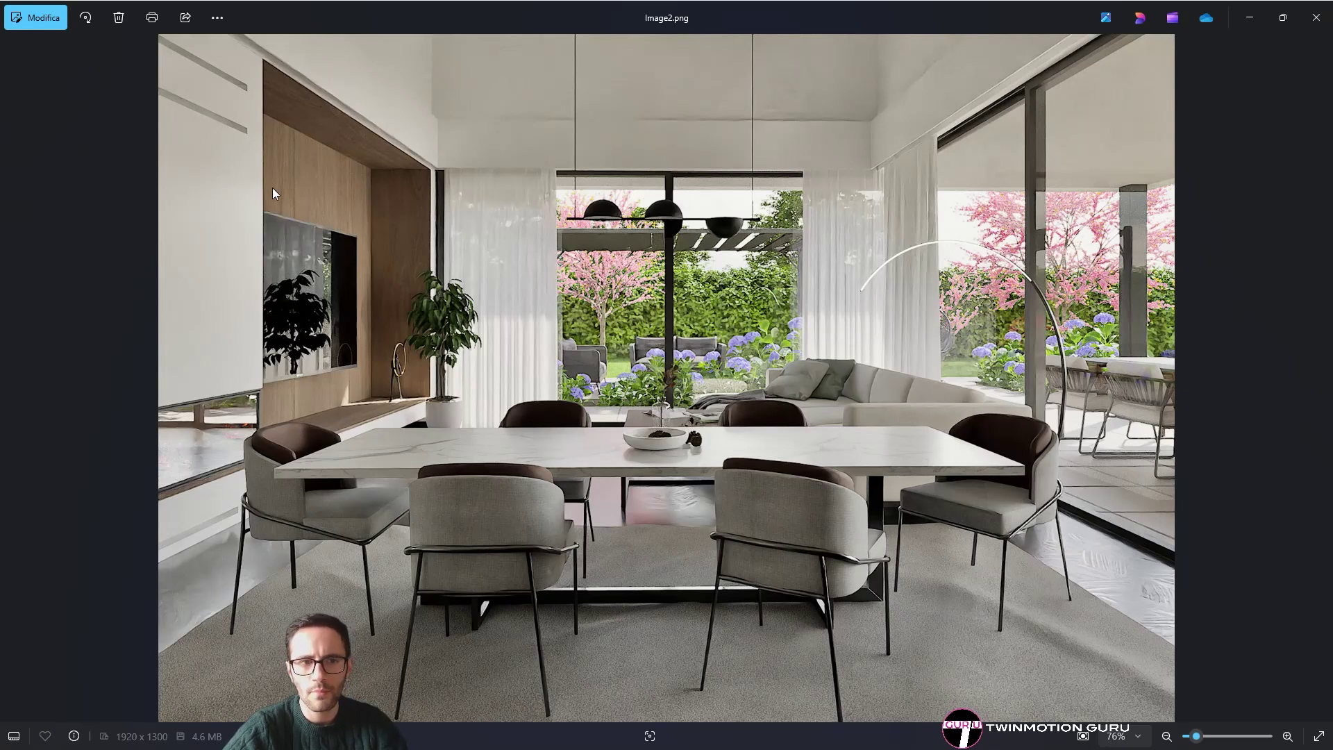
pyautogui.hotkey('alt', 'Tab')
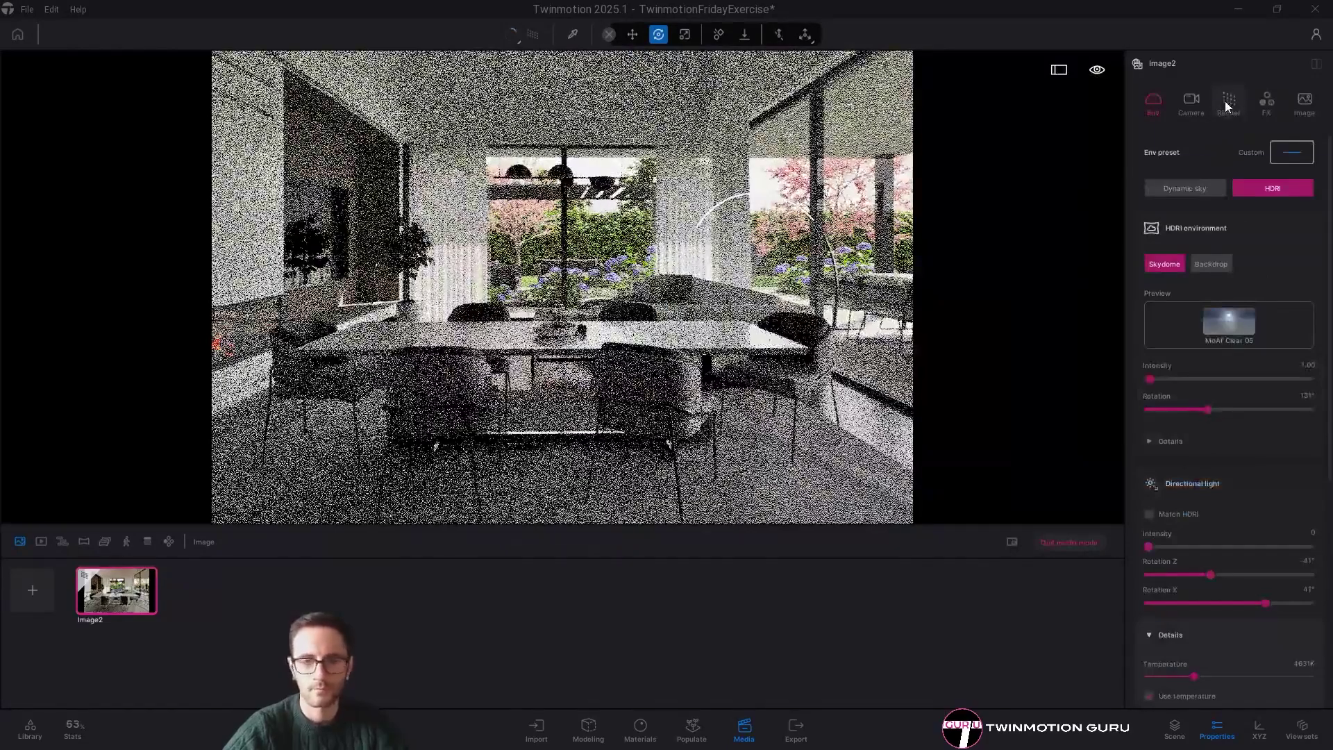
pyautogui.click(1190, 103)
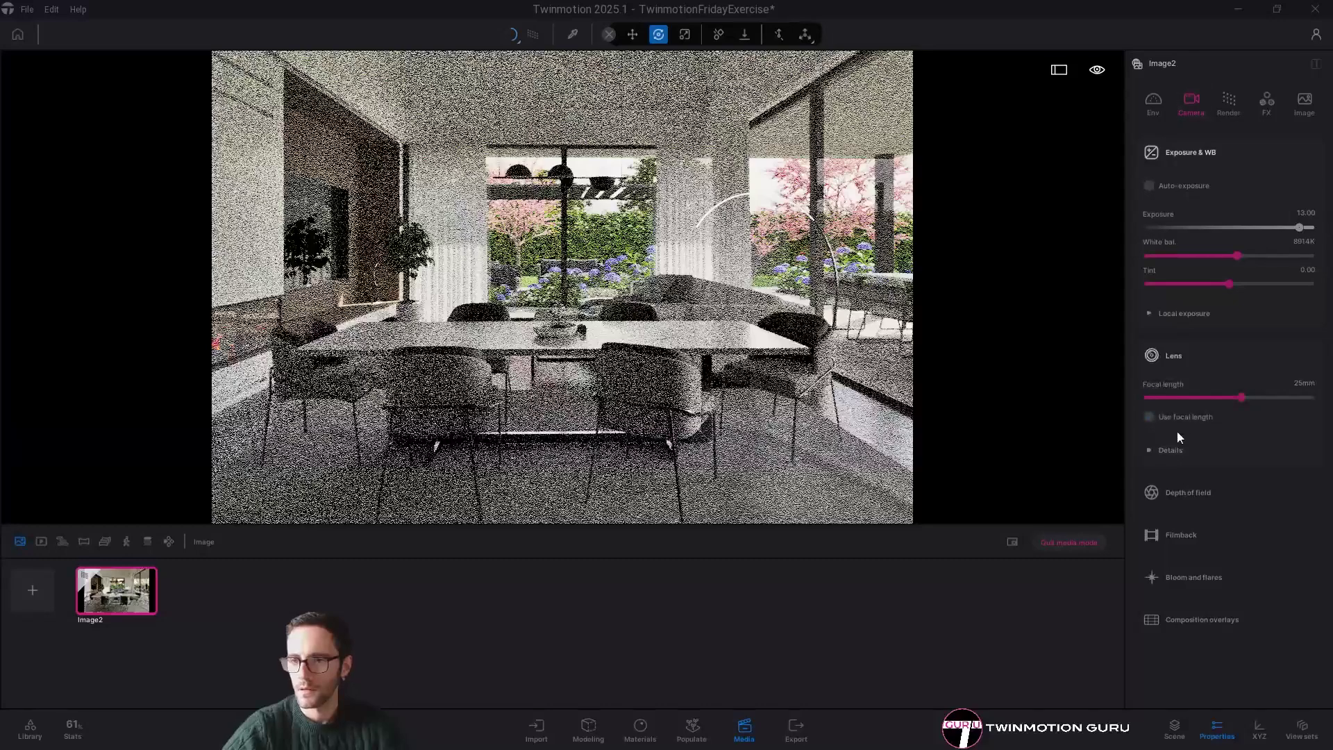
pyautogui.click(1168, 450)
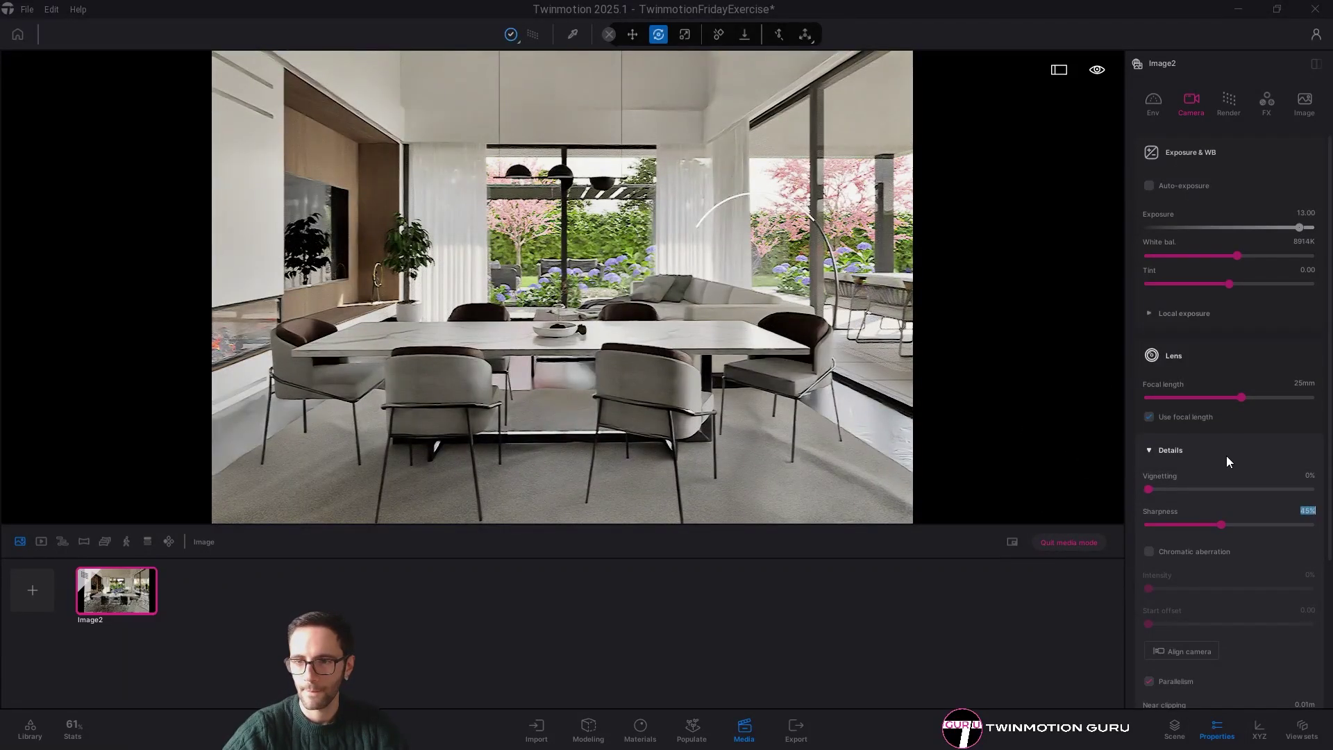
# - Set Image2's path tracer to 1024 samples per pixel and raise its maximum bounces
pyautogui.click(1227, 103)
pyautogui.click(1170, 269)
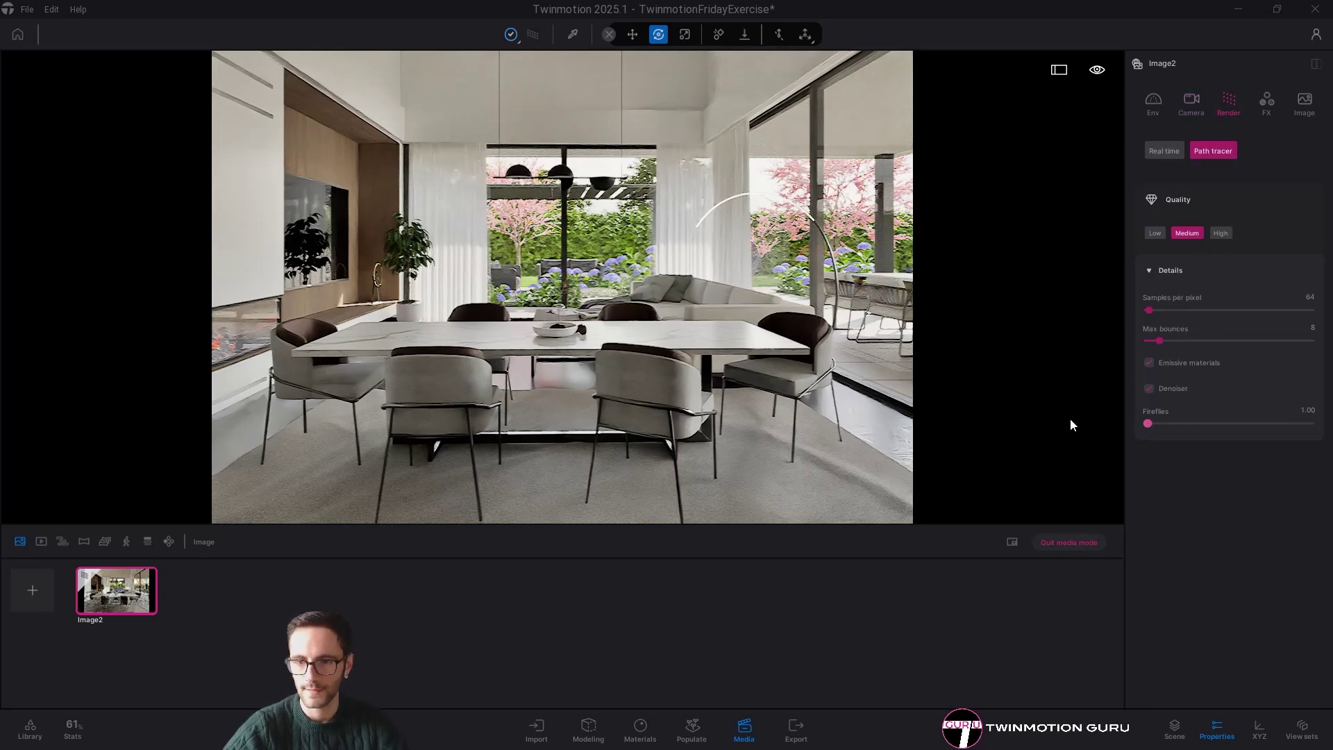
pyautogui.click(1305, 299)
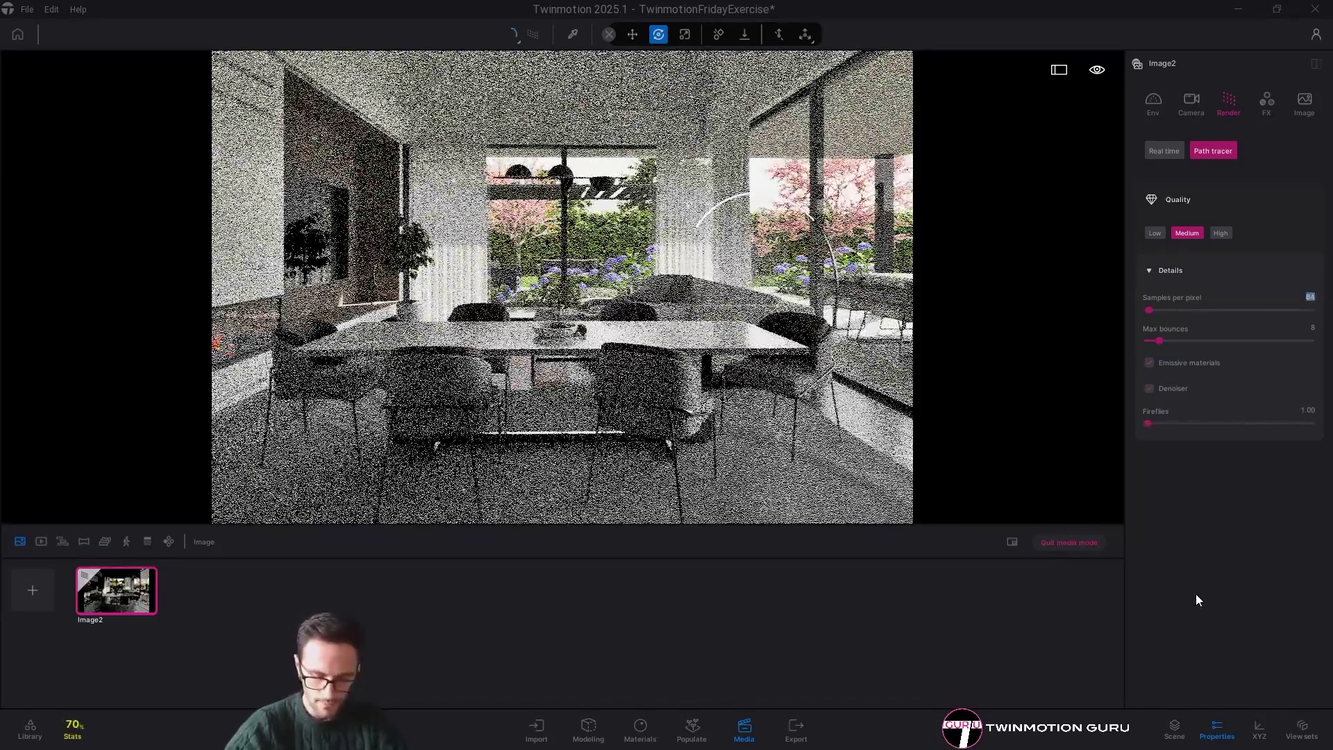
pyautogui.write('102')
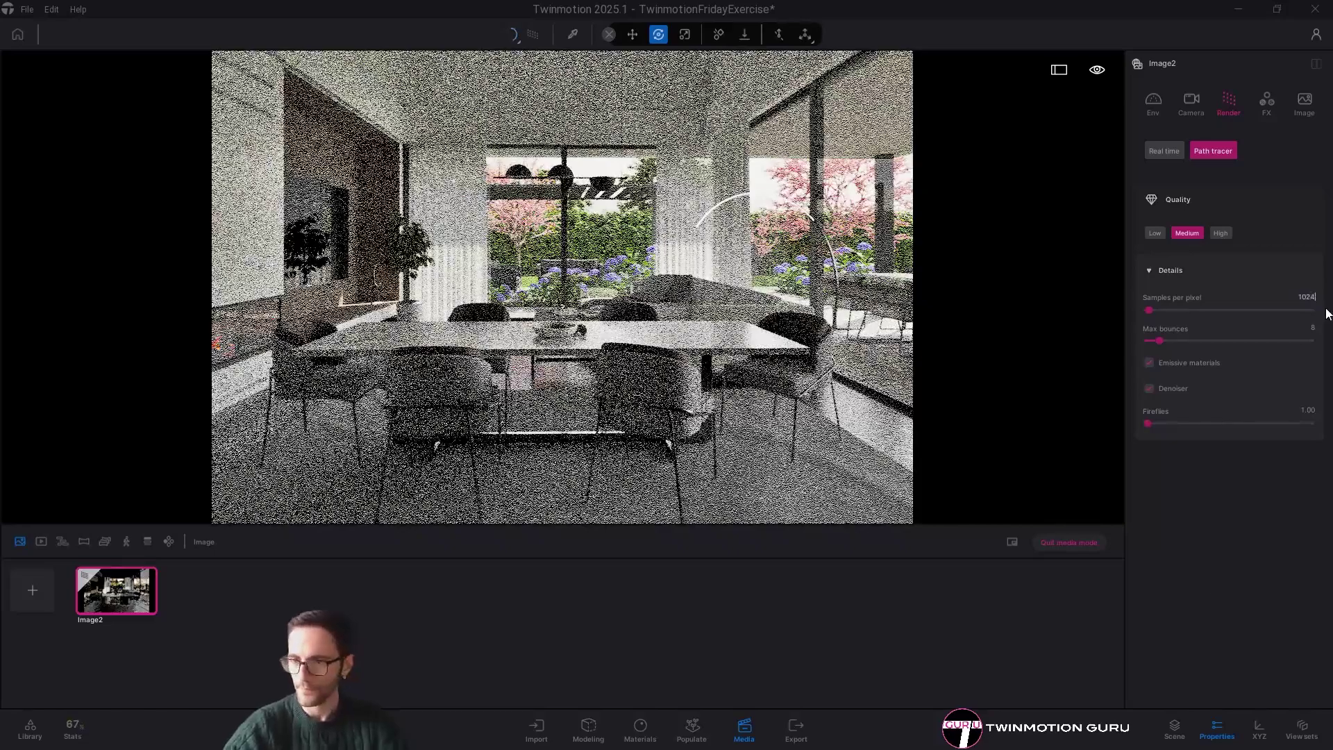
pyautogui.press('Return')
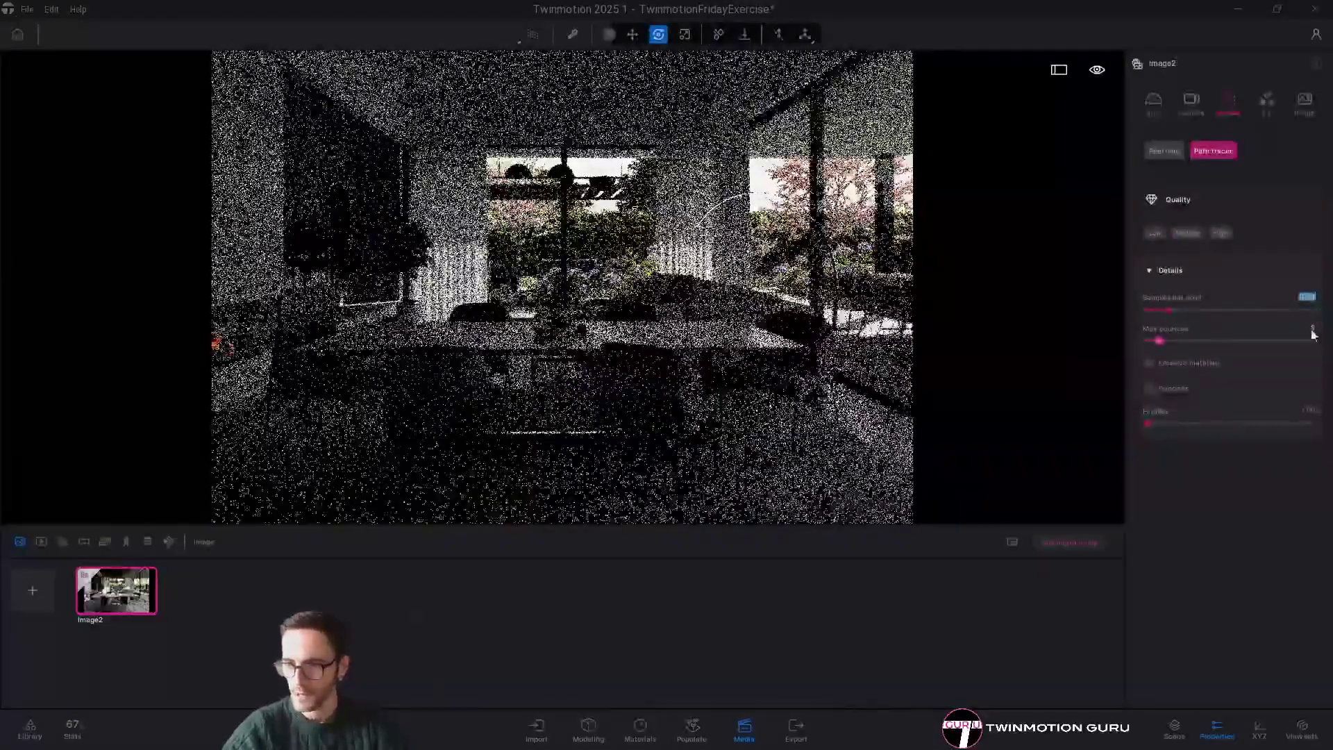
pyautogui.click(1313, 328)
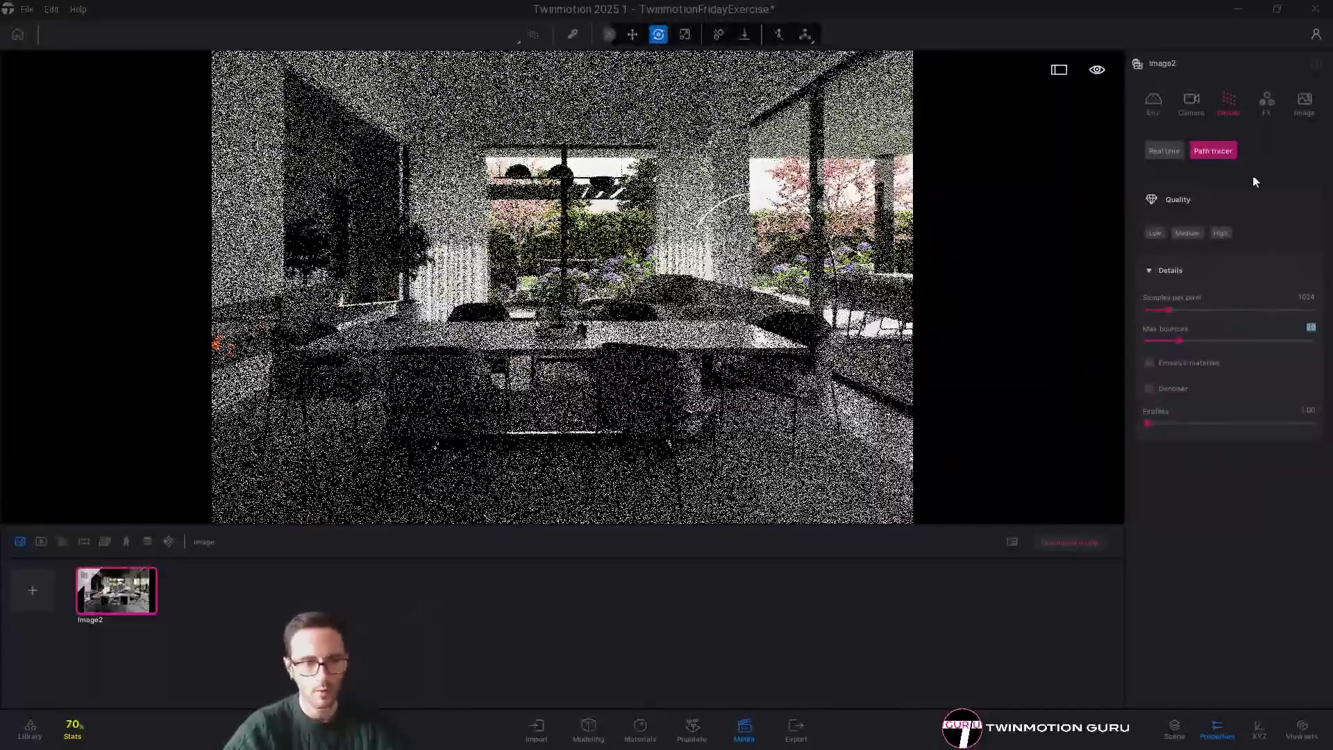
pyautogui.press('Return')
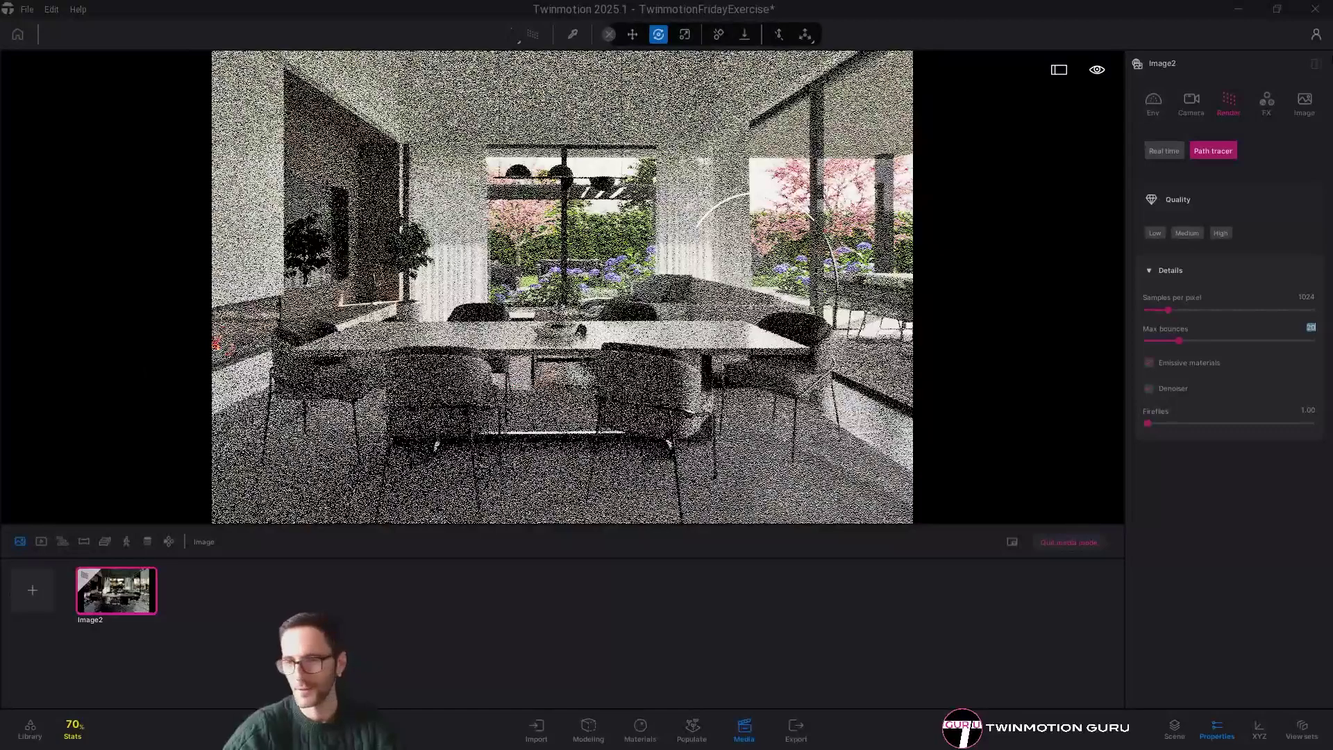
# - Set Image2's output size to 4K UHD 3840x2160 and save the project
pyautogui.click(1303, 104)
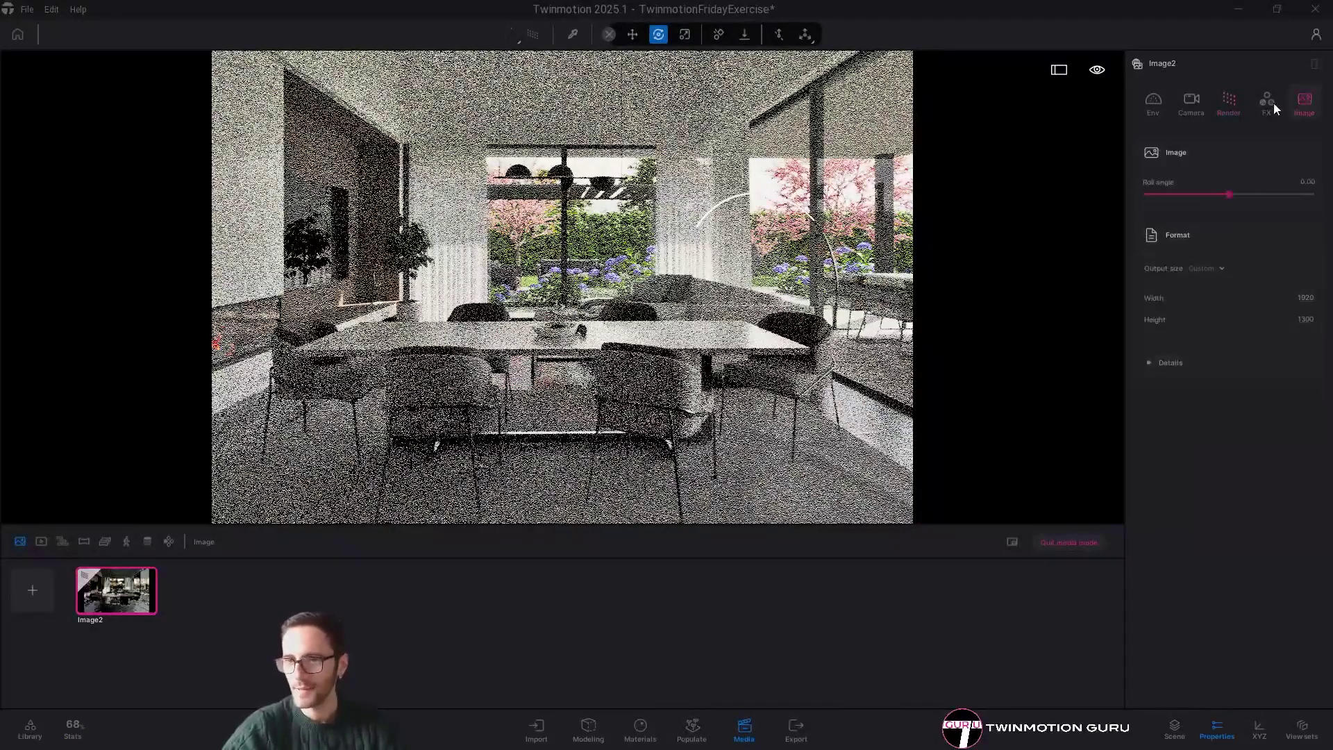
pyautogui.click(1266, 101)
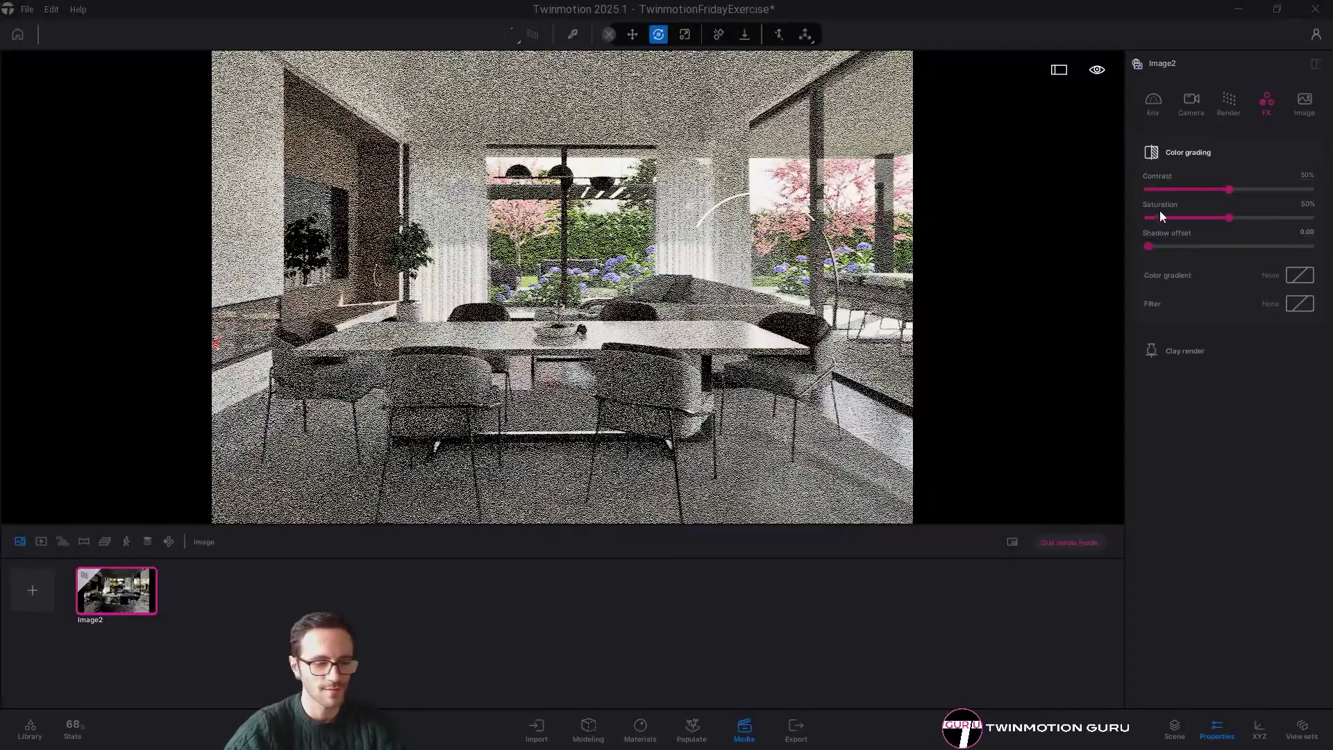
pyautogui.click(1307, 103)
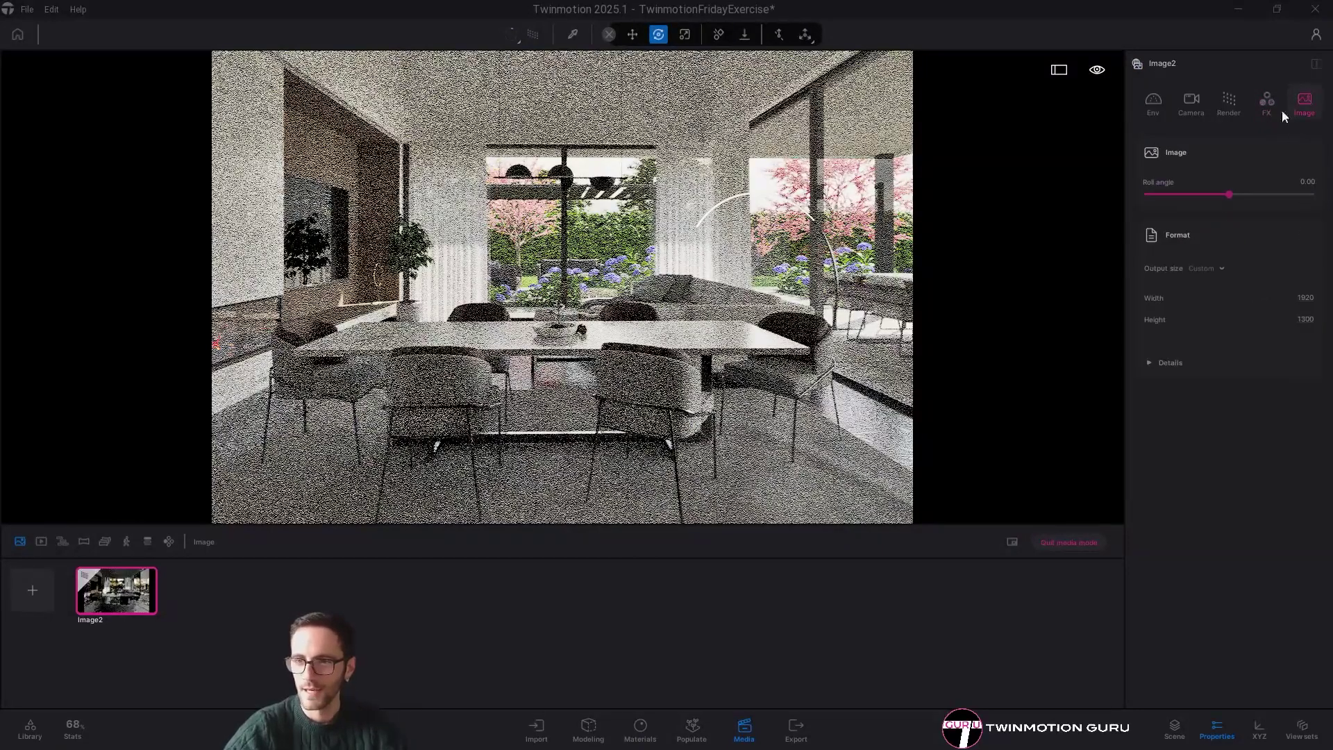
pyautogui.click(1204, 270)
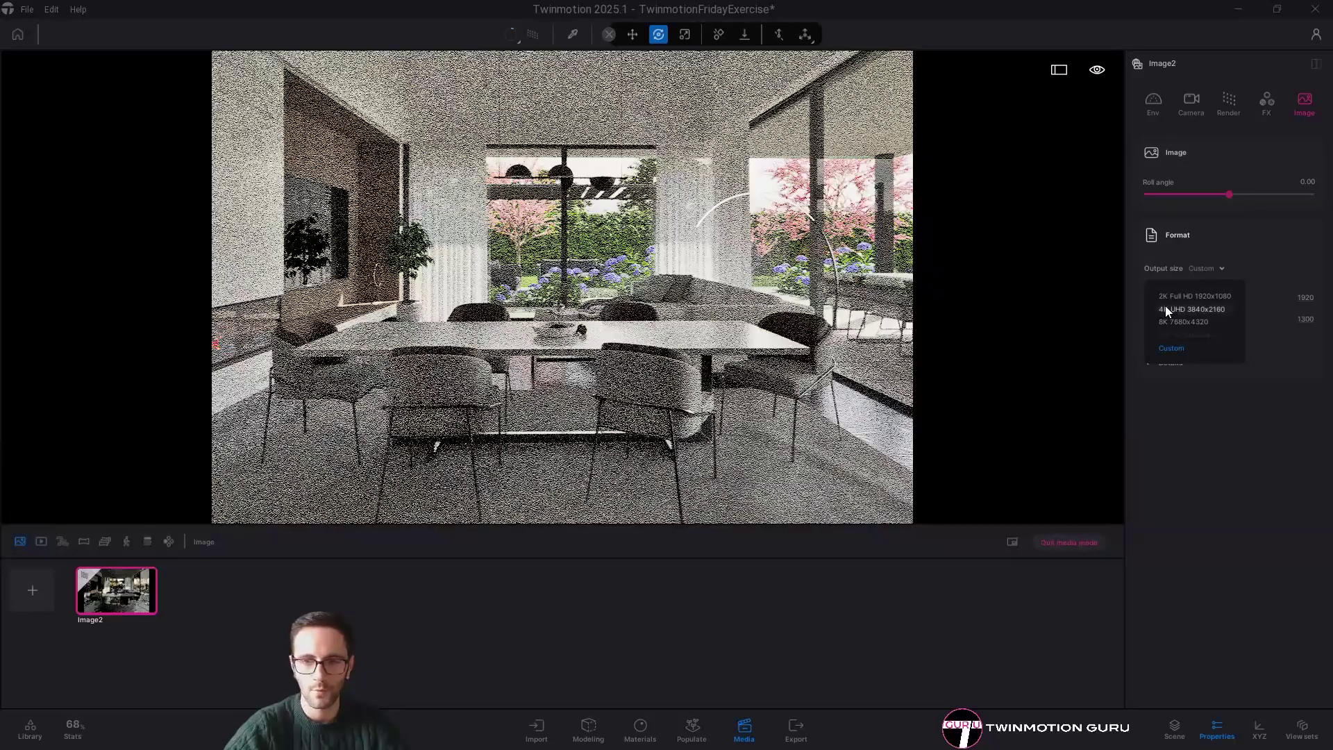
pyautogui.click(1166, 309)
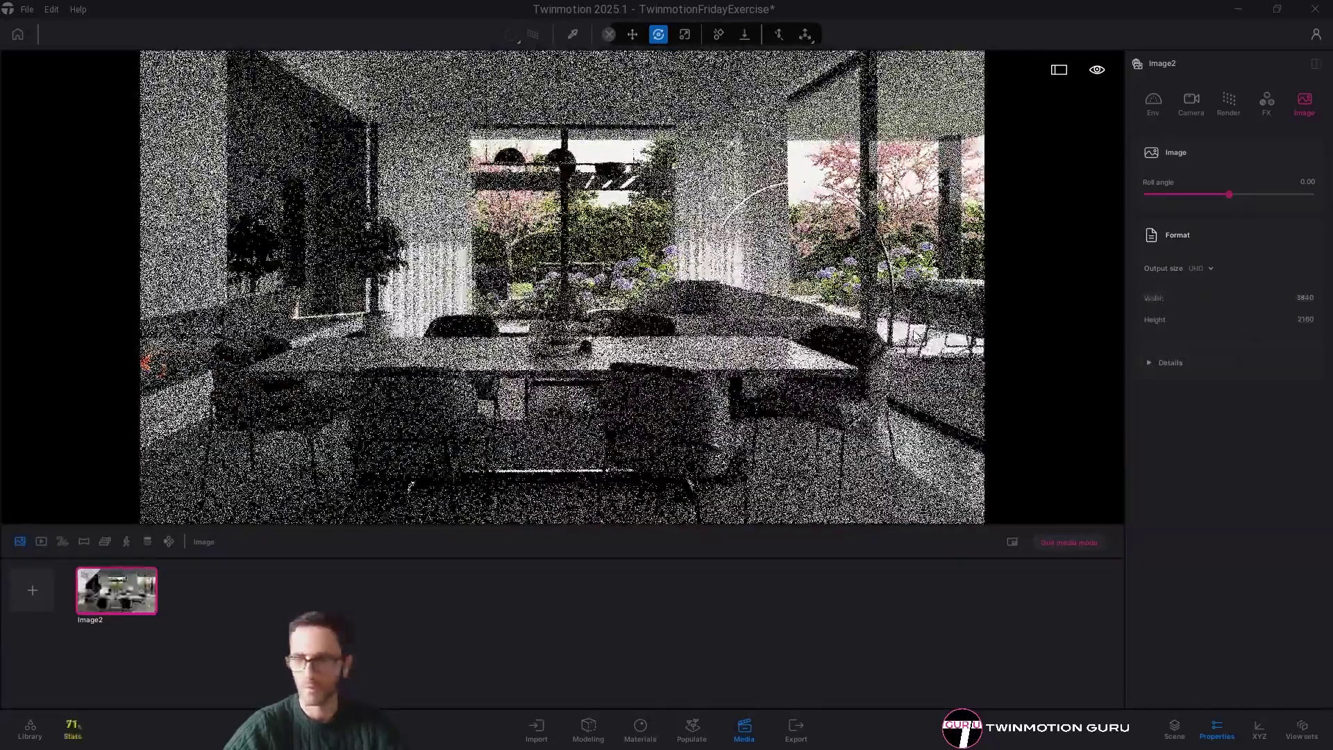
pyautogui.hotkey('ctrl', 's')
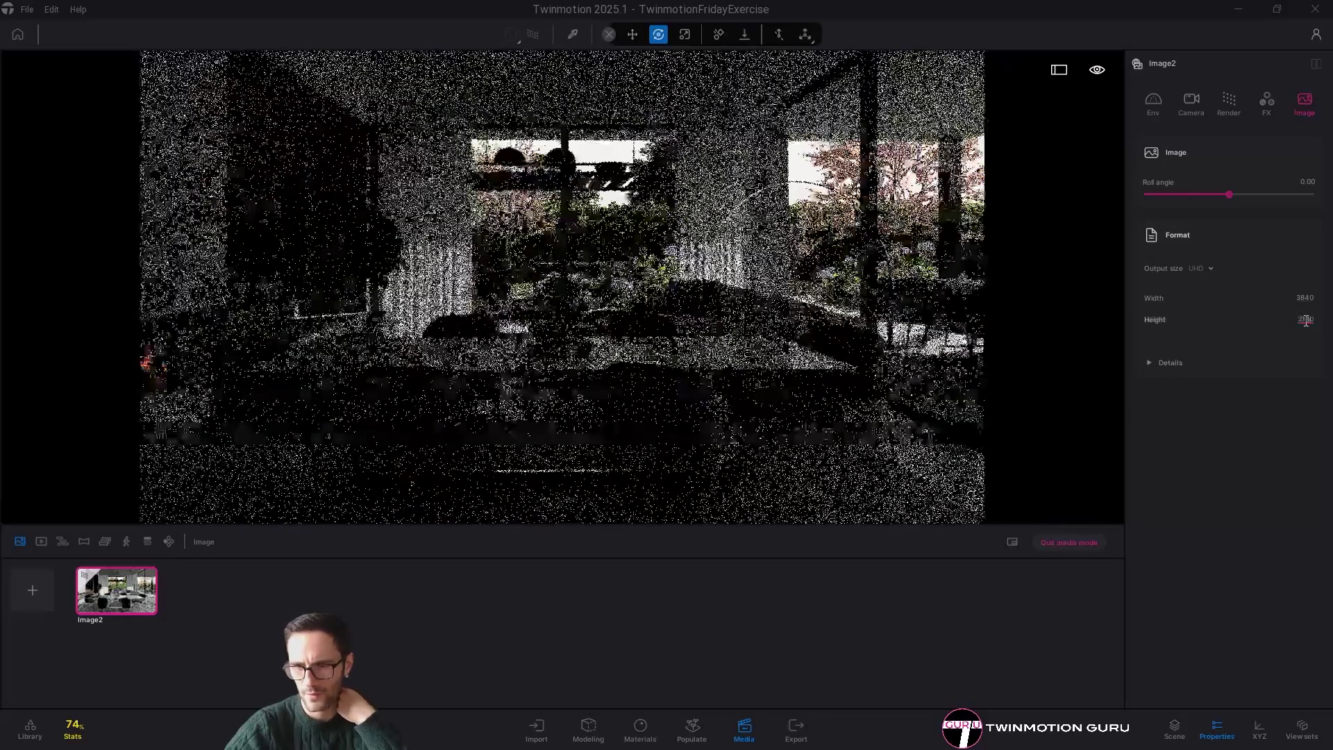
# - Set Image2's output height to 2600 pixels
pyautogui.click(1305, 320)
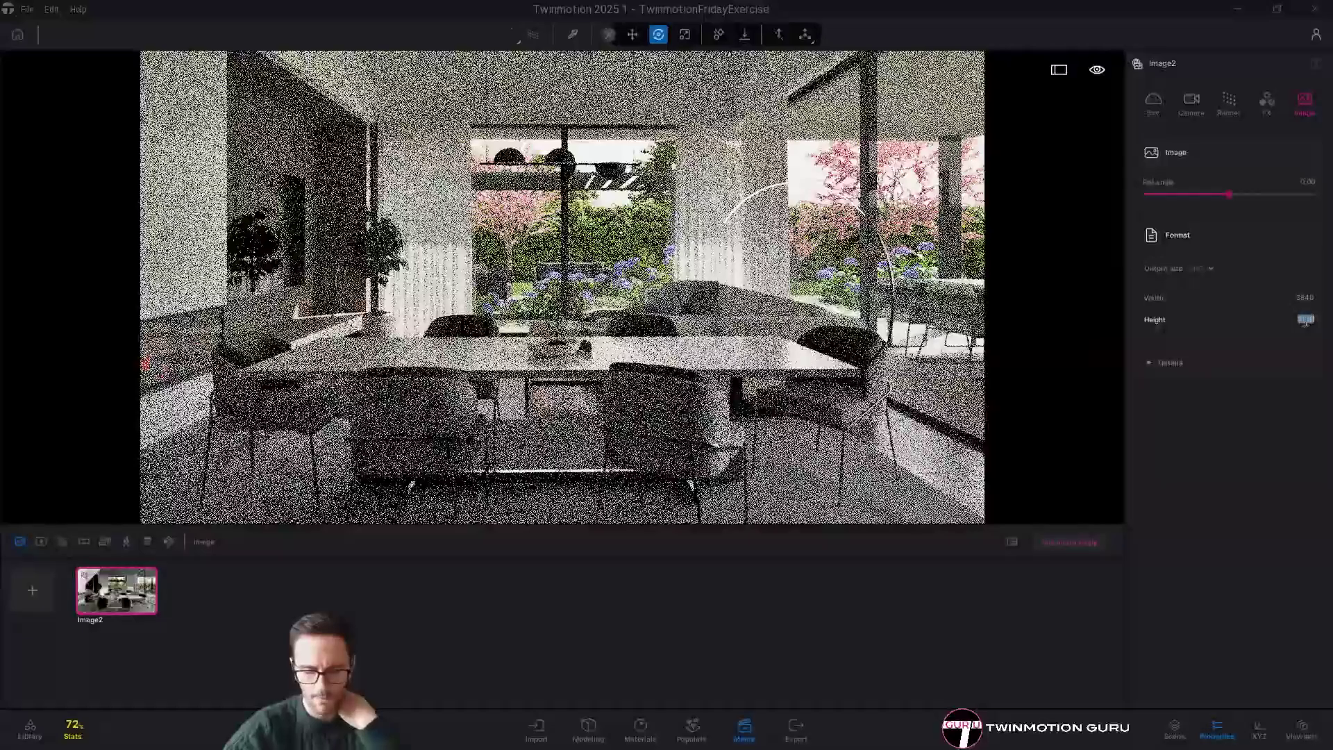
pyautogui.write('2560')
pyautogui.press('Return')
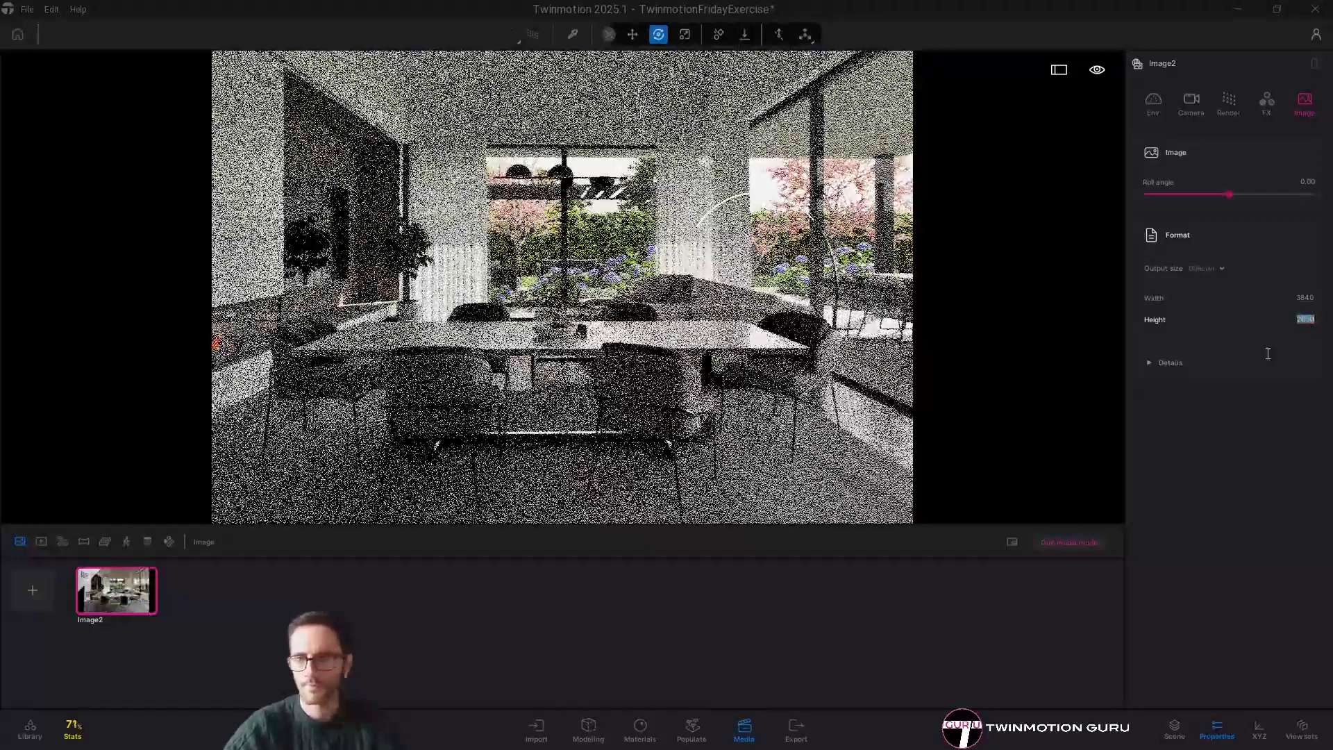
# - Leave Image2's media mode and open the local image export settings
pyautogui.click(796, 730)
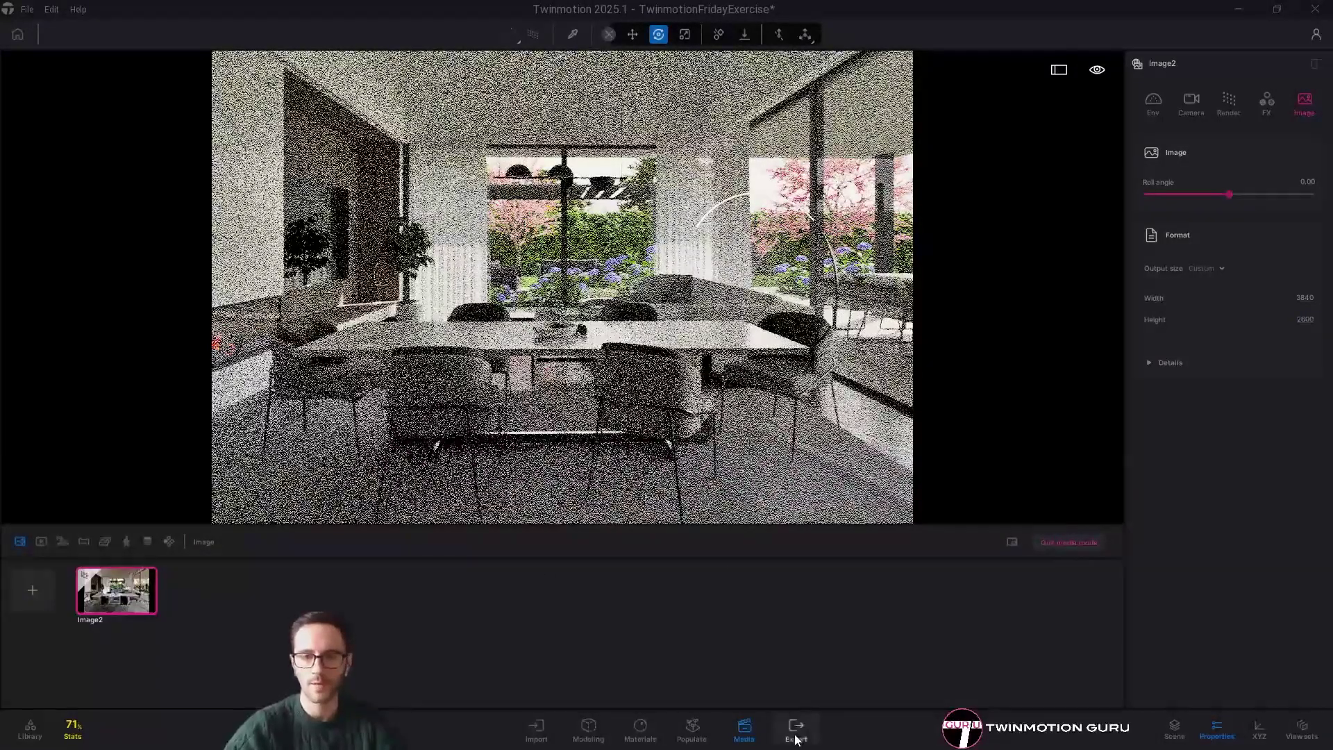
pyautogui.click(1067, 541)
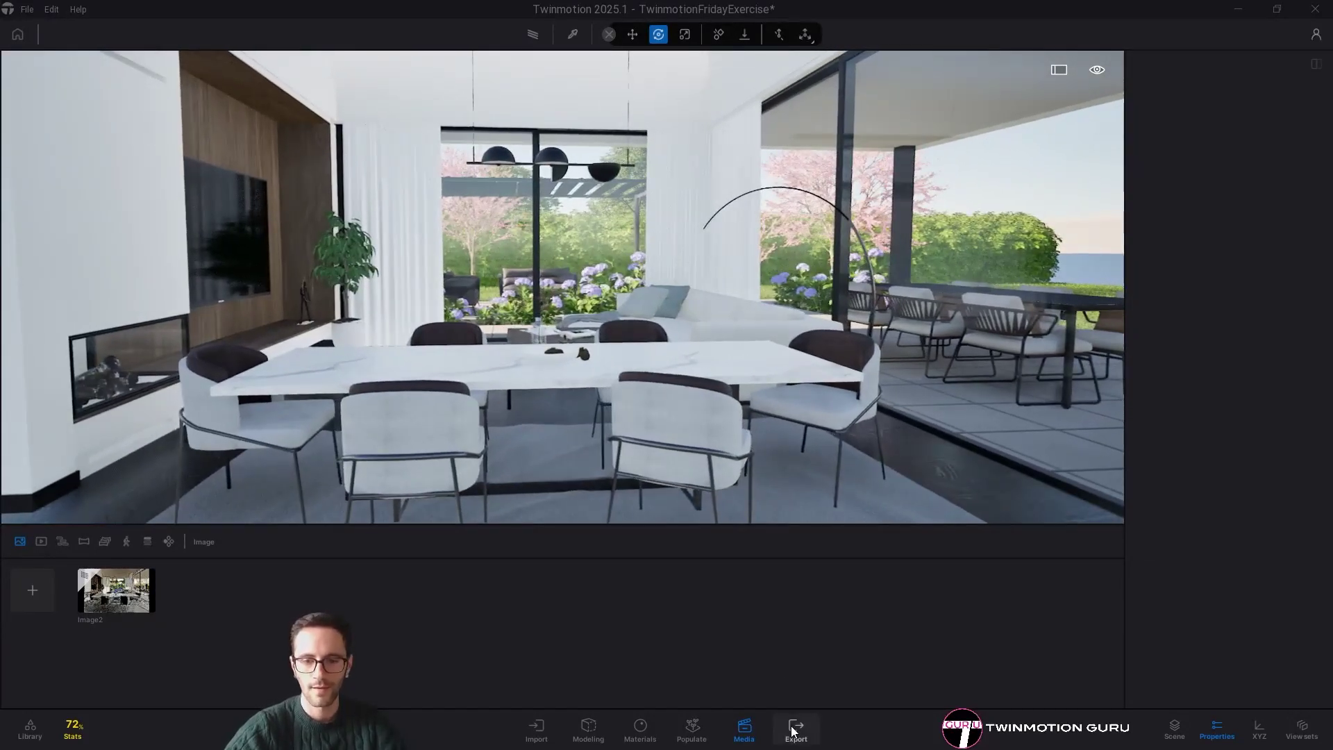
pyautogui.click(795, 729)
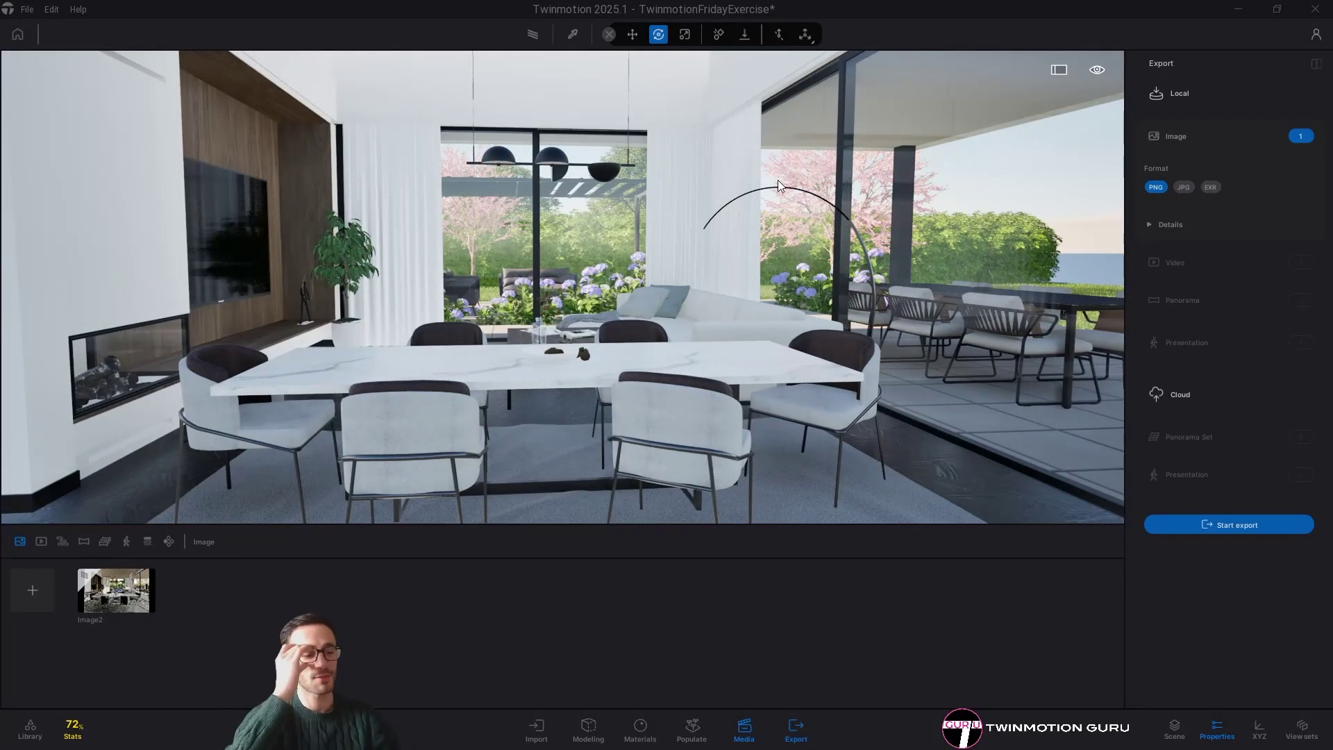
# - Close the media strip and fly from the dining table past the living area to the outdoor table to examine the interior and terrace
pyautogui.moveTo(797, 236); pyautogui.dragTo(756, 709, button='right')
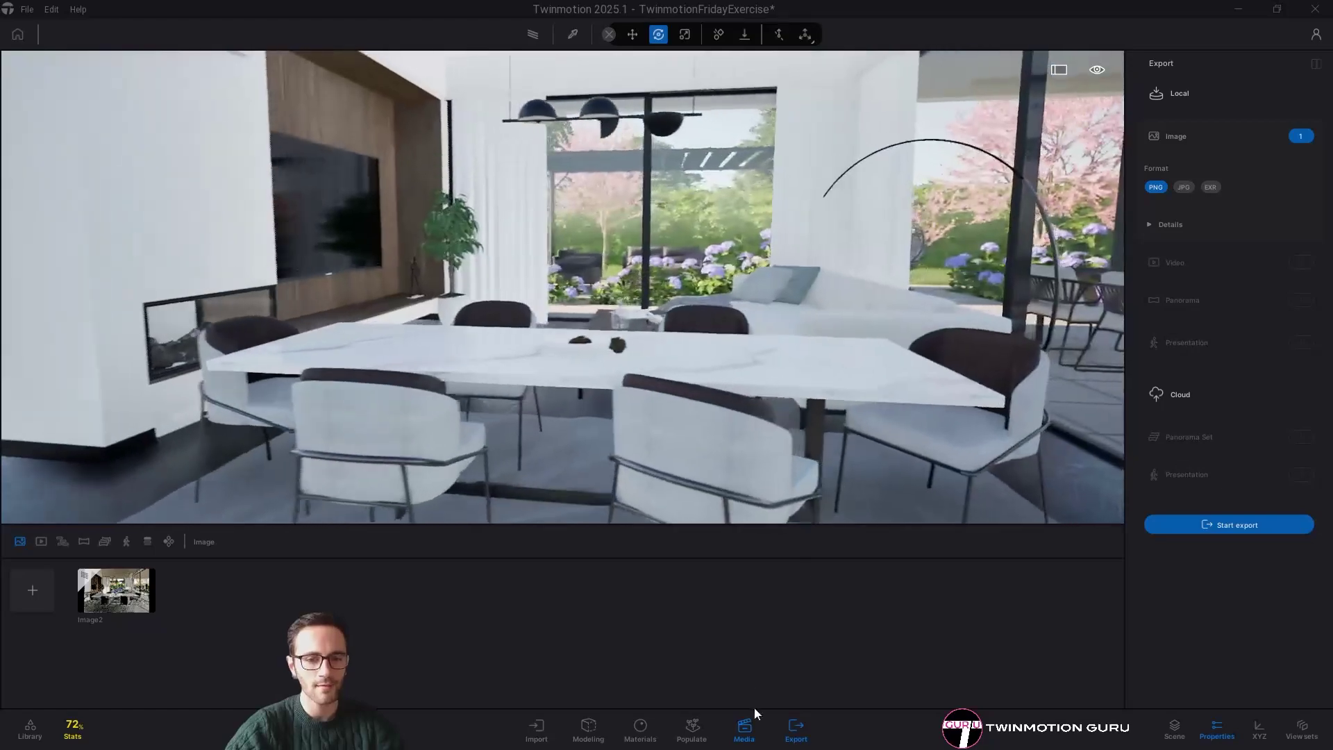
pyautogui.click(761, 740)
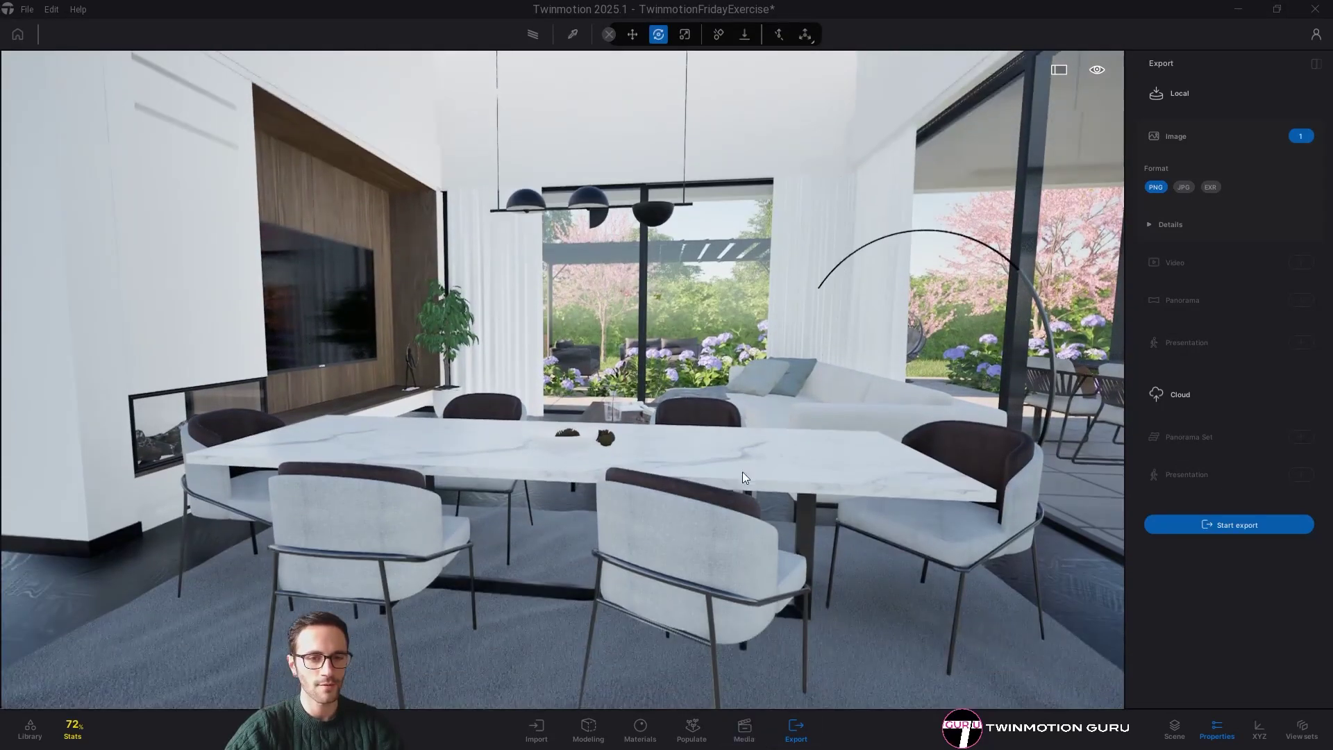
pyautogui.press('w')
pyautogui.press('d')
pyautogui.press('e')
pyautogui.press('w')
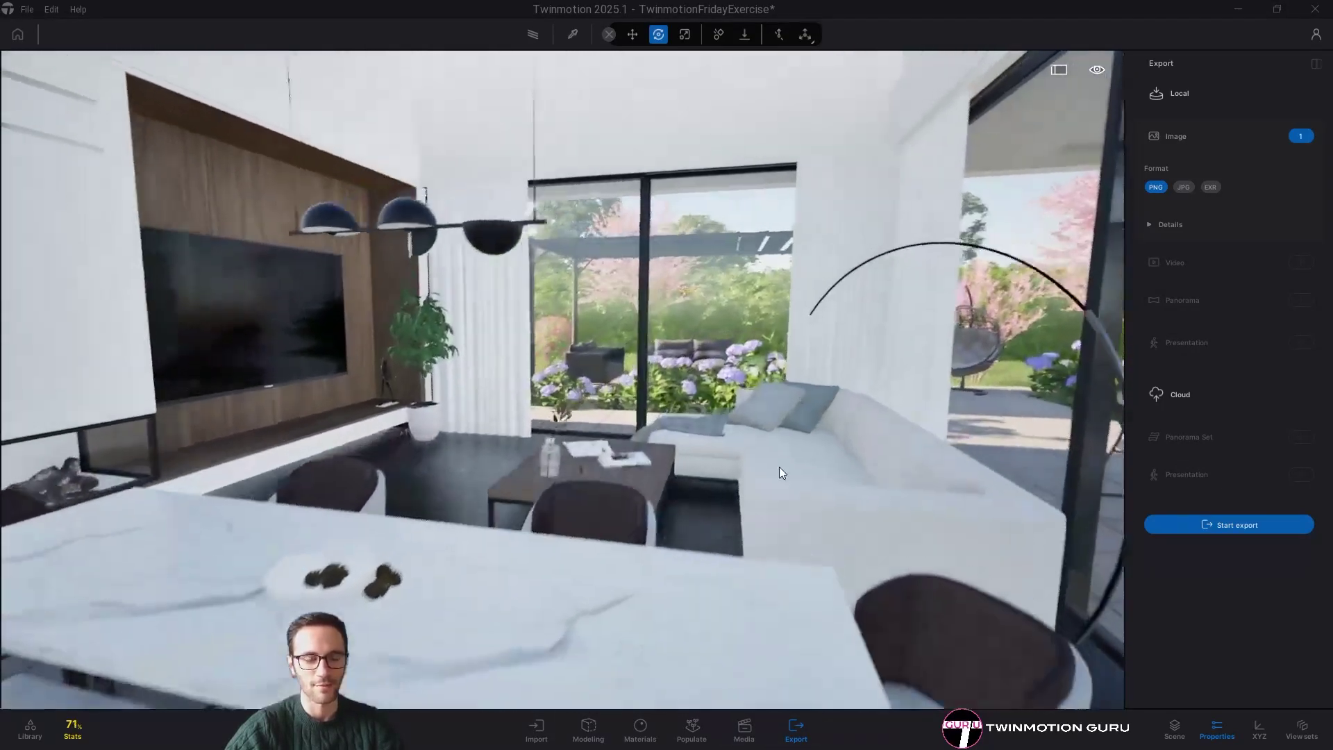
pyautogui.moveTo(779, 467); pyautogui.dragTo(770, 403, button='right')
pyautogui.press('d')
pyautogui.press('s')
pyautogui.press('w')
pyautogui.press('a')
pyautogui.press('e')
pyautogui.press('w')
pyautogui.press('d')
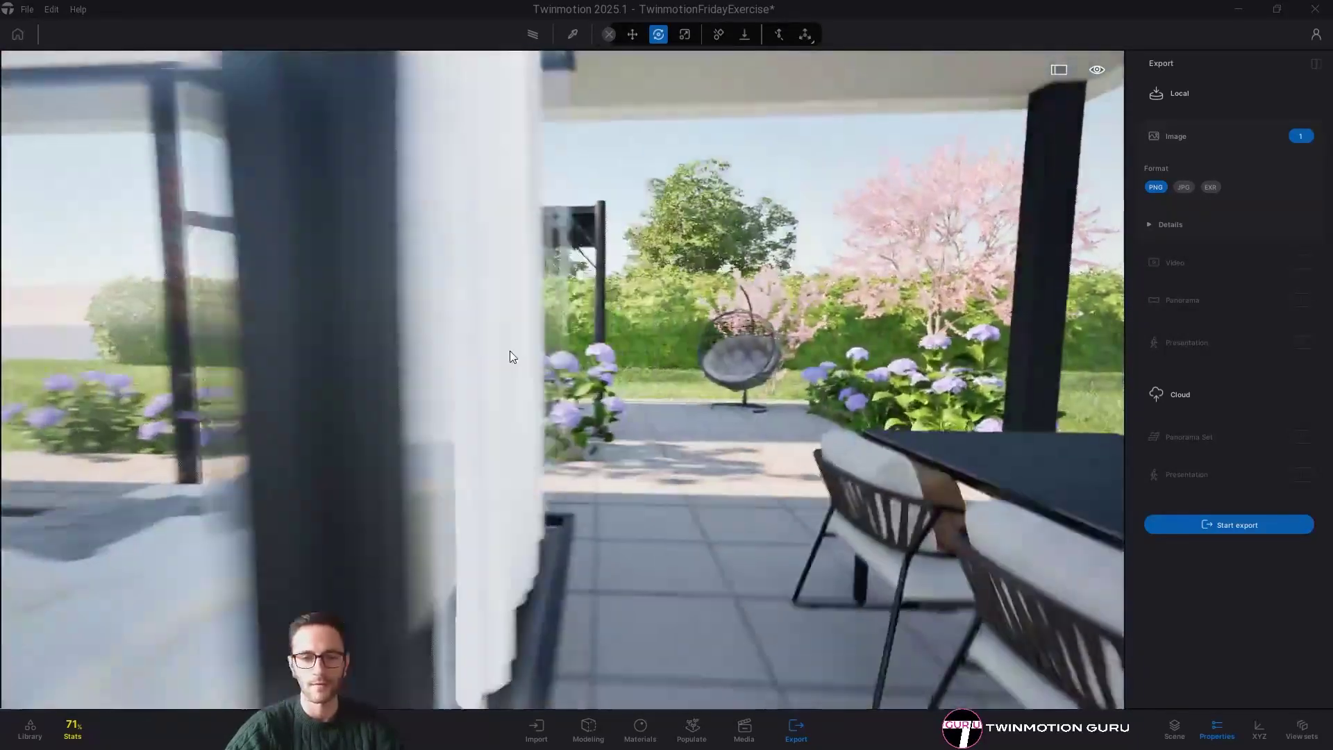
pyautogui.press('d')
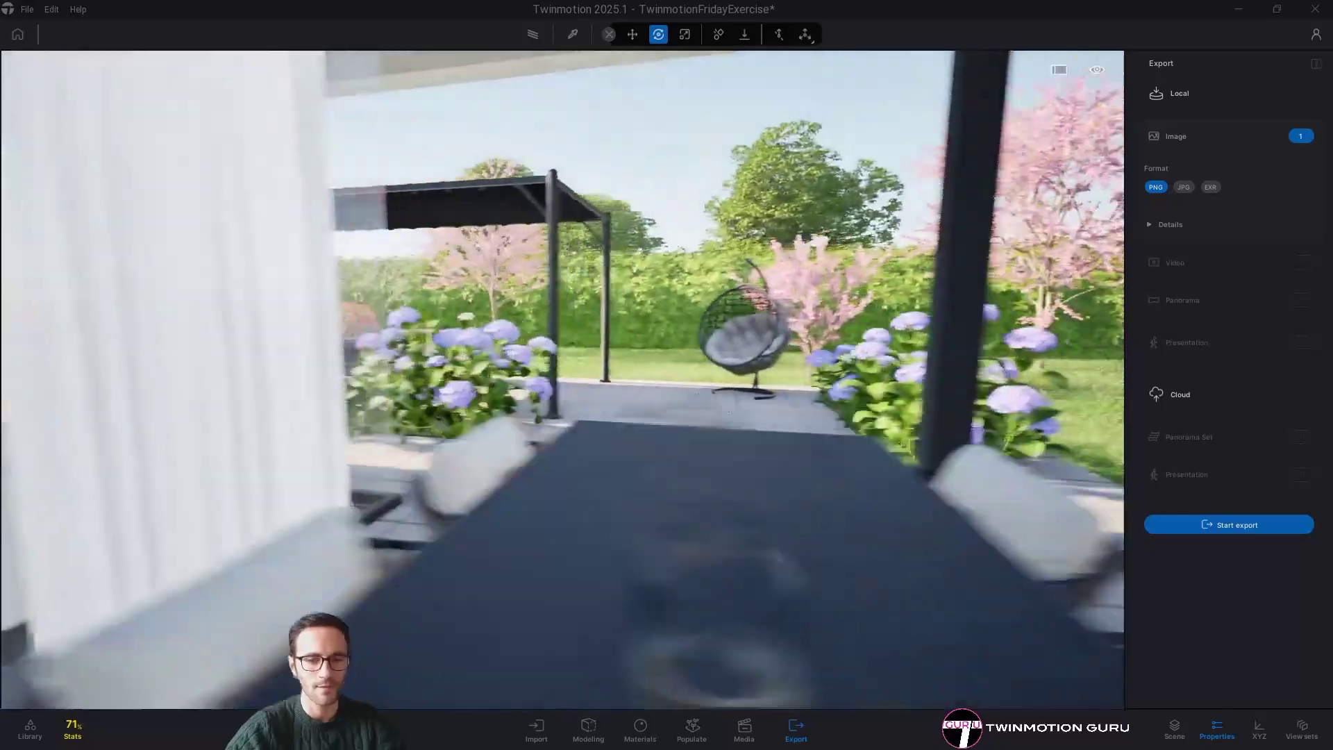
pyautogui.press('s')
# - Fly from the terrace back inside and examine the living area from behind the marble dining table
pyautogui.moveTo(643, 316); pyautogui.dragTo(854, 434, button='right')
pyautogui.press('s')
pyautogui.press('e')
pyautogui.press('d')
pyautogui.press('w')
pyautogui.press('w')
pyautogui.press('a')
pyautogui.moveTo(611, 423); pyautogui.dragTo(693, 415, button='right')
pyautogui.press('s')
pyautogui.press('w')
pyautogui.press('a')
pyautogui.press('s')
pyautogui.press('w')
pyautogui.press('d')
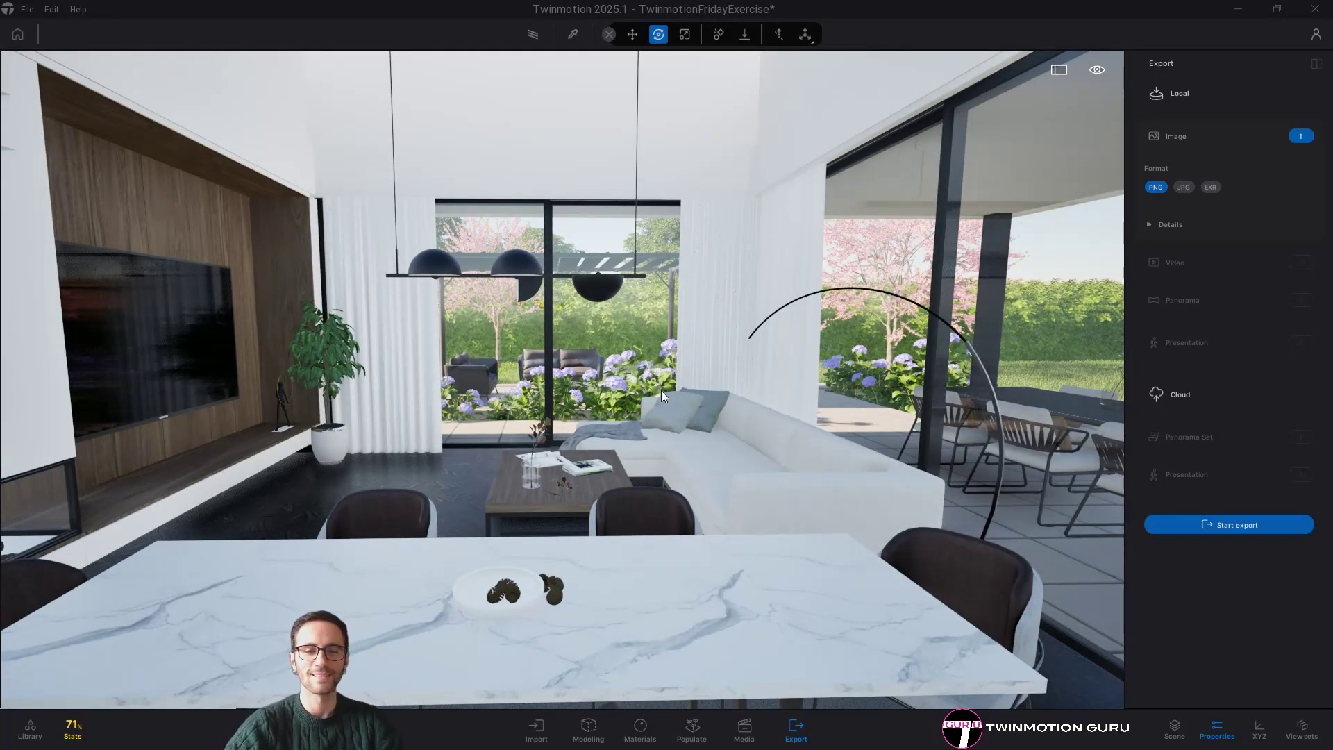
pyautogui.press('s')
pyautogui.moveTo(661, 390); pyautogui.dragTo(648, 401, button='right')
pyautogui.press('w')
pyautogui.press('a')
pyautogui.press('s')
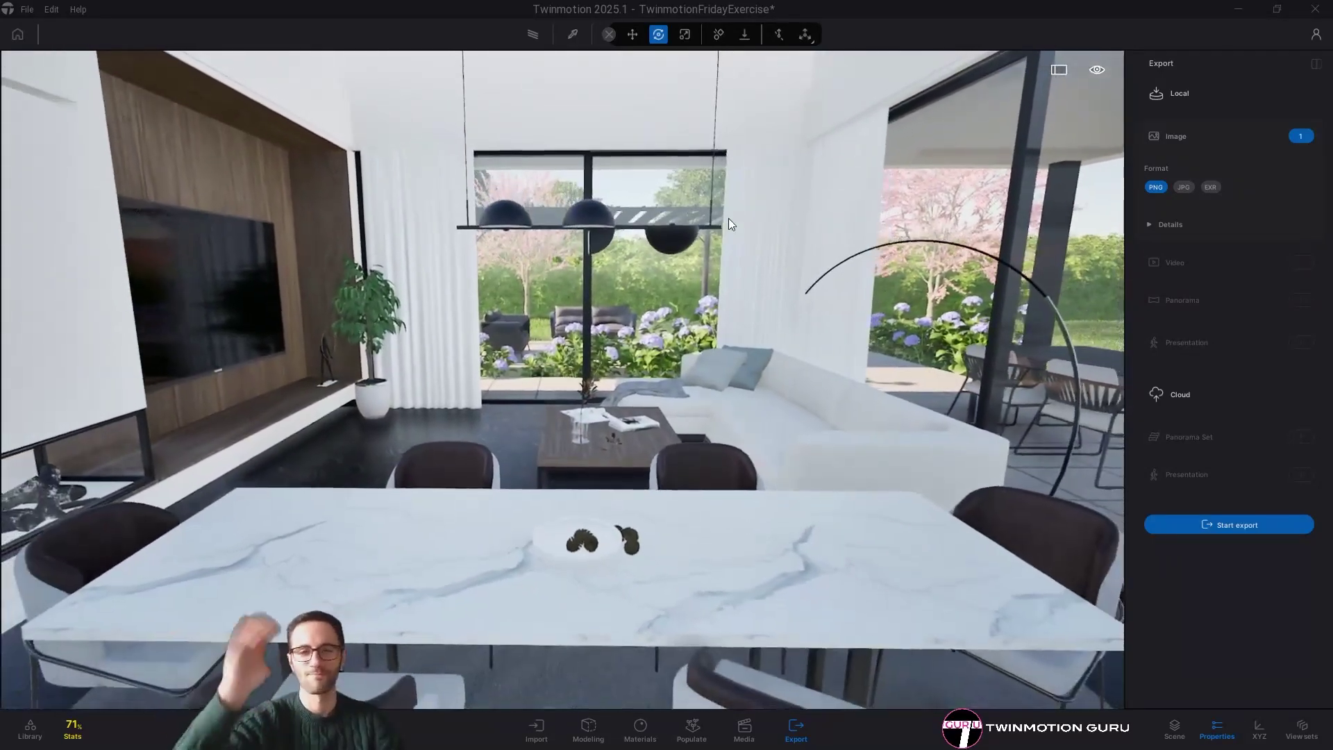